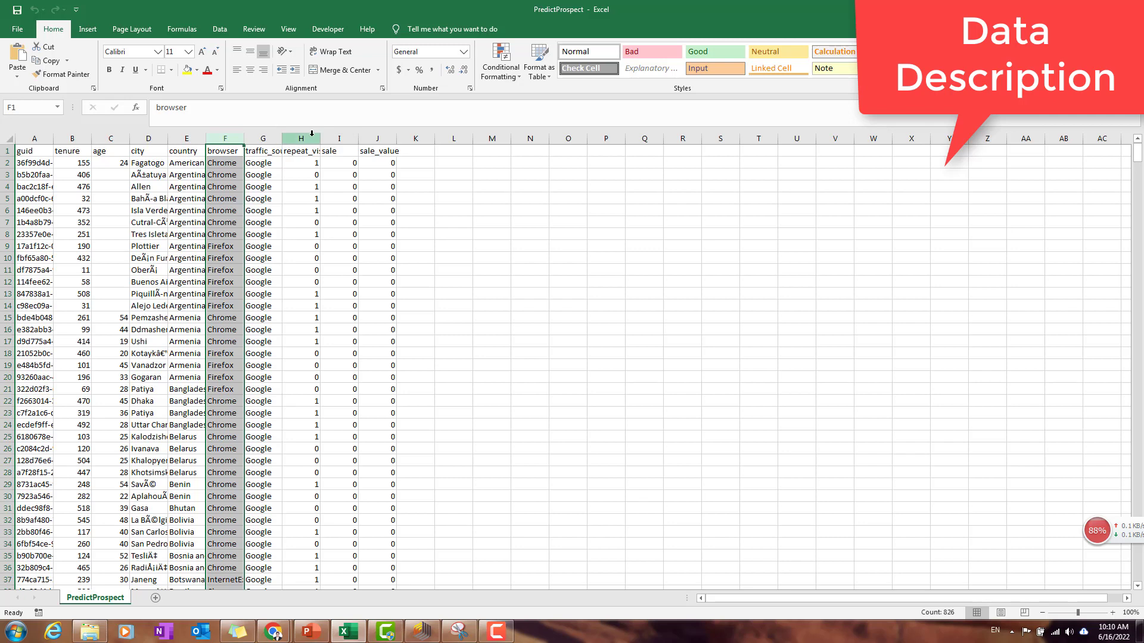
Review the repeat_visitor, sale and sale_value columns, and check how far the guid records extend before returning to the header row
click(301, 138)
click(339, 138)
click(378, 138)
click(47, 186)
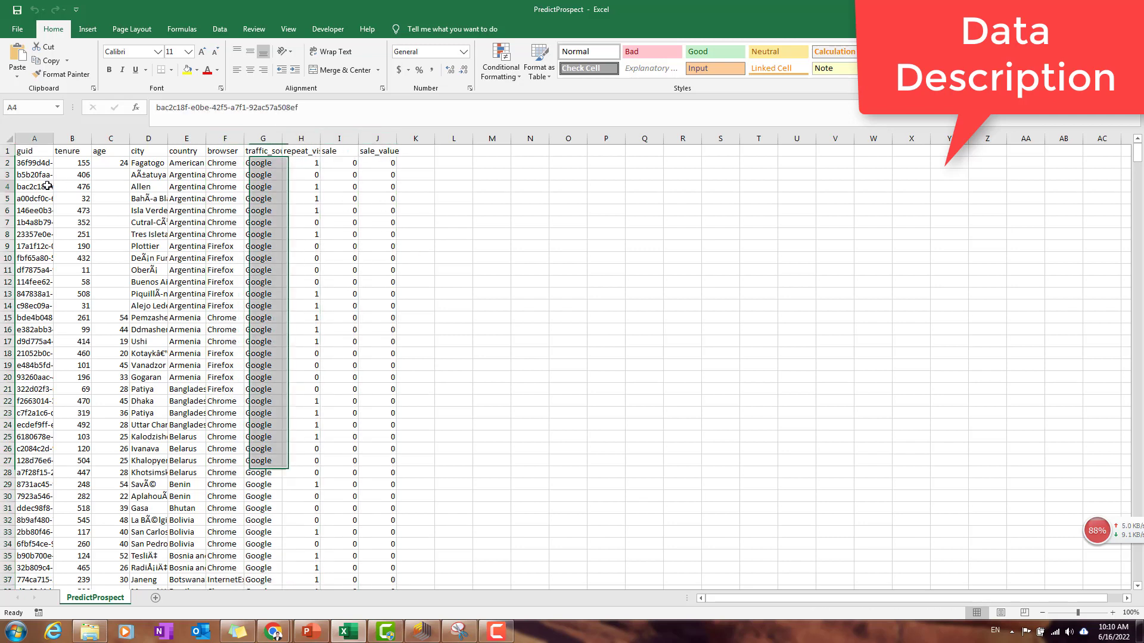
key(ctrl+Down)
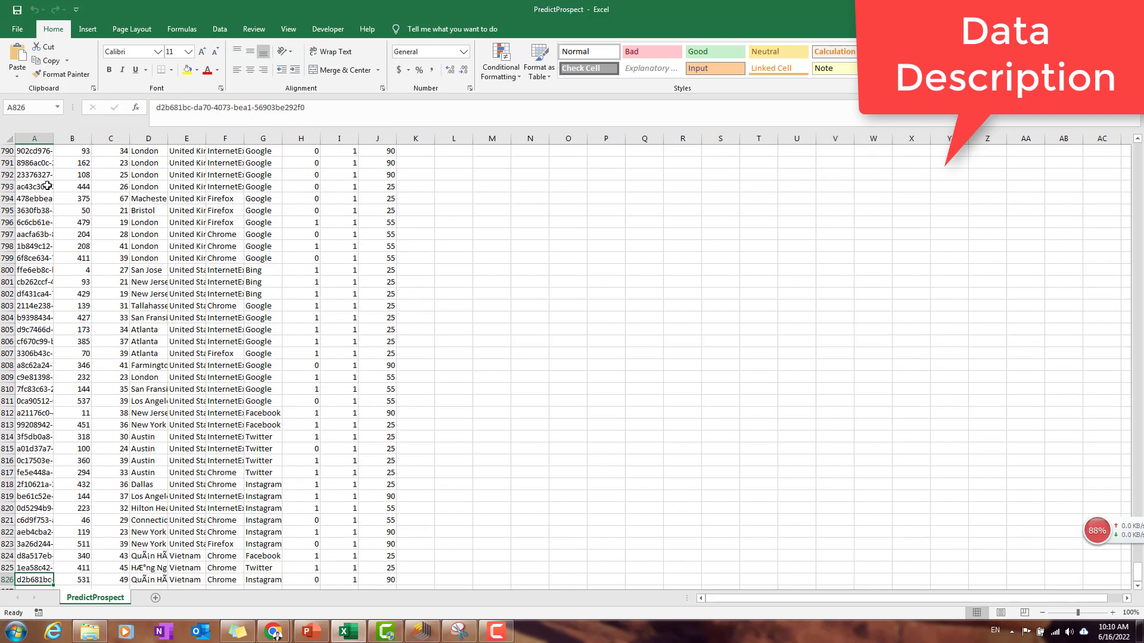
scroll(98, 480, down, 3)
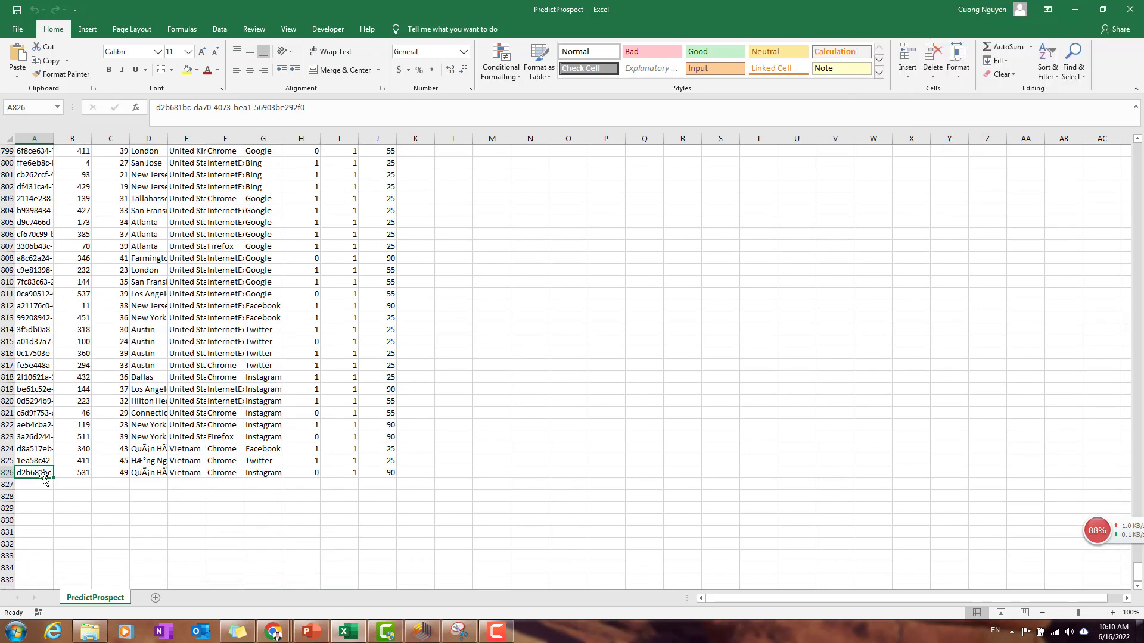
click(43, 453)
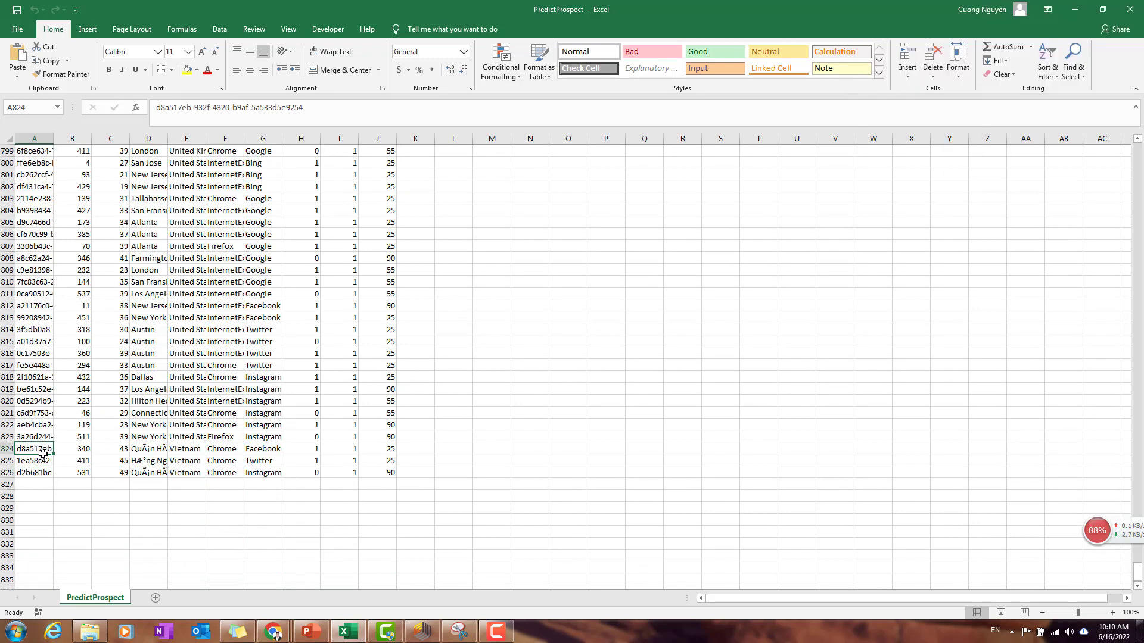
key(ctrl+Up)
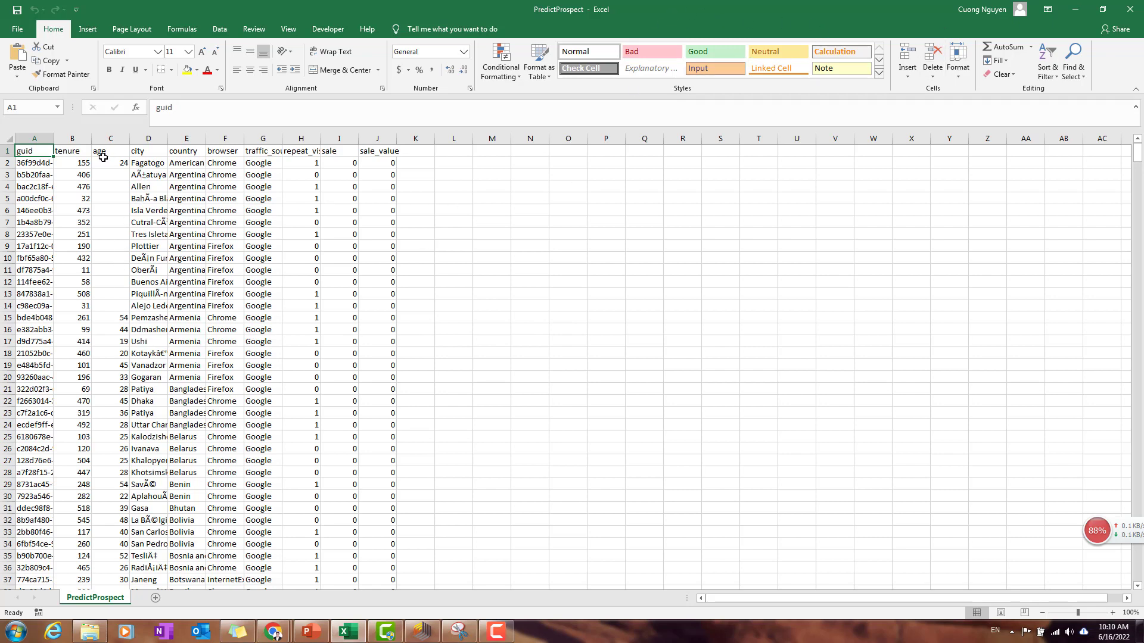
AutoFit the widths of the guid, tenure and age columns to their contents
double_click(53, 138)
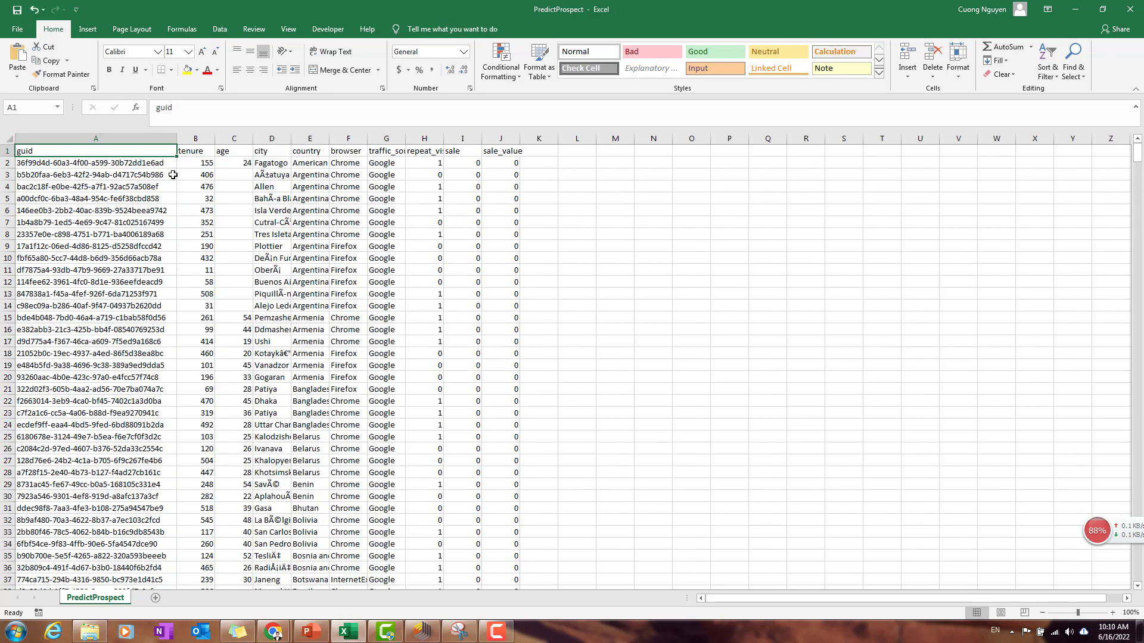
double_click(212, 138)
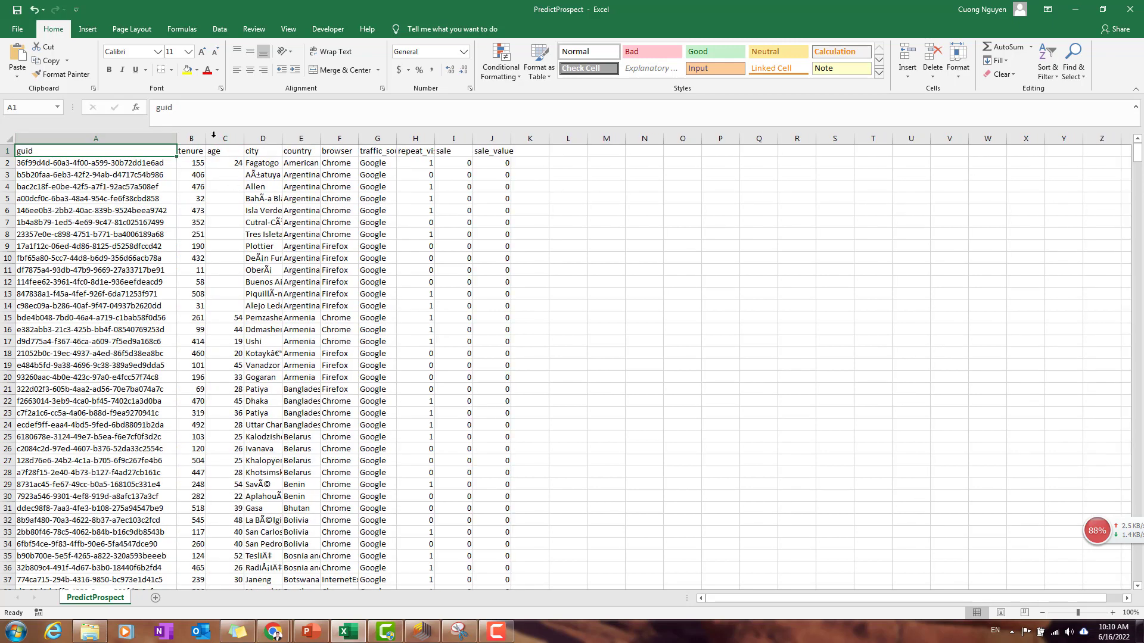
double_click(244, 138)
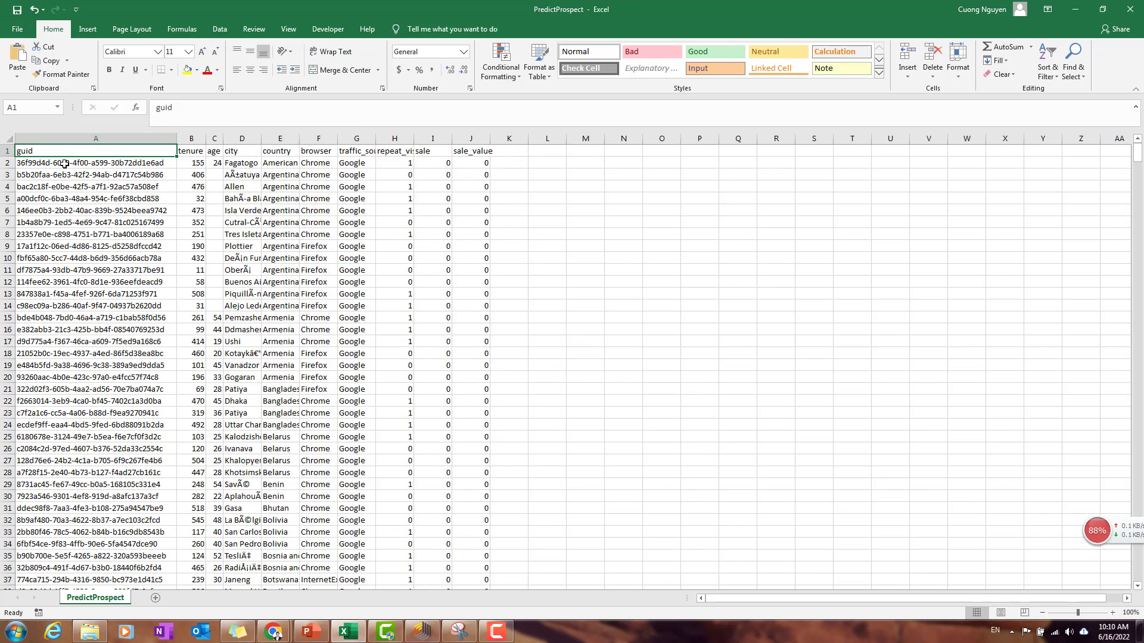
click(64, 164)
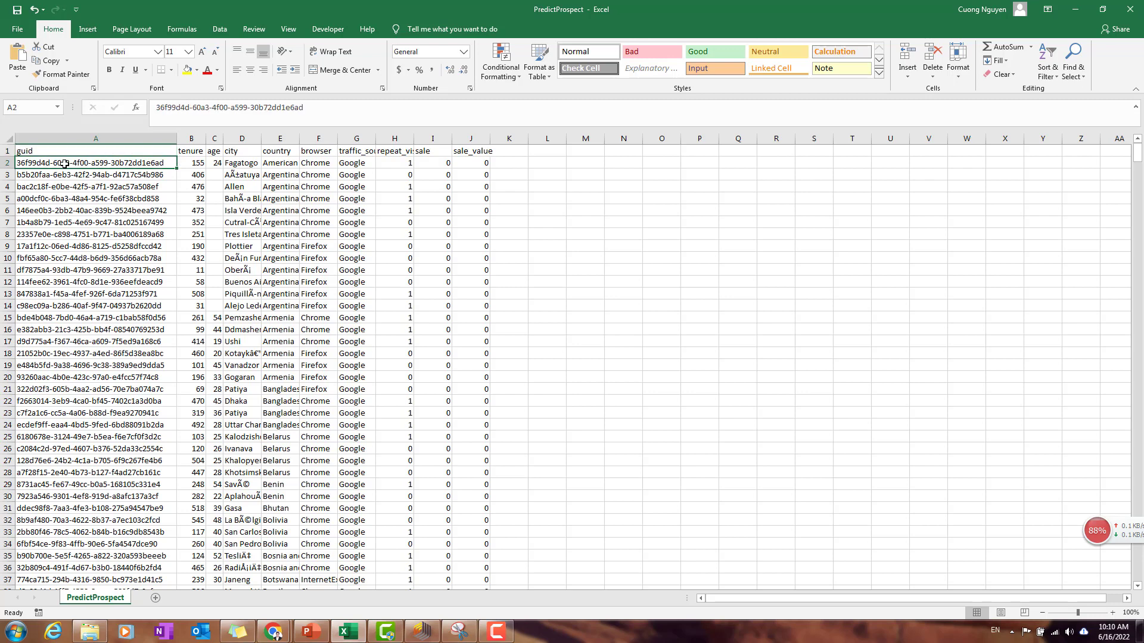
AutoFit the widths of the city, country, browser and traffic_source columns to their contents
click(247, 137)
click(280, 139)
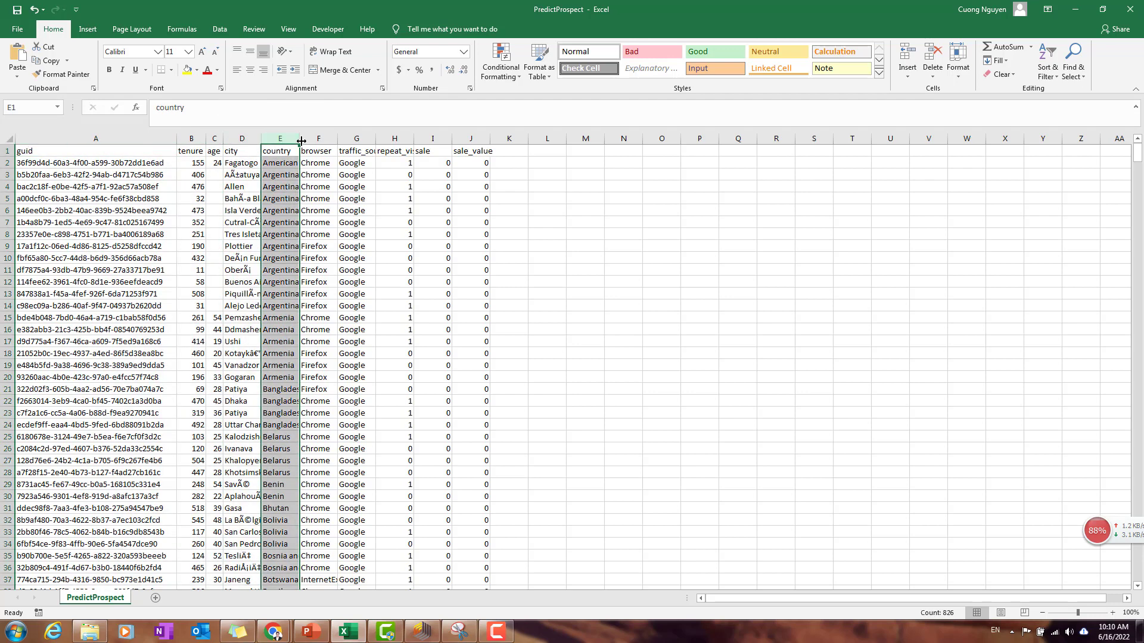
double_click(302, 140)
double_click(262, 139)
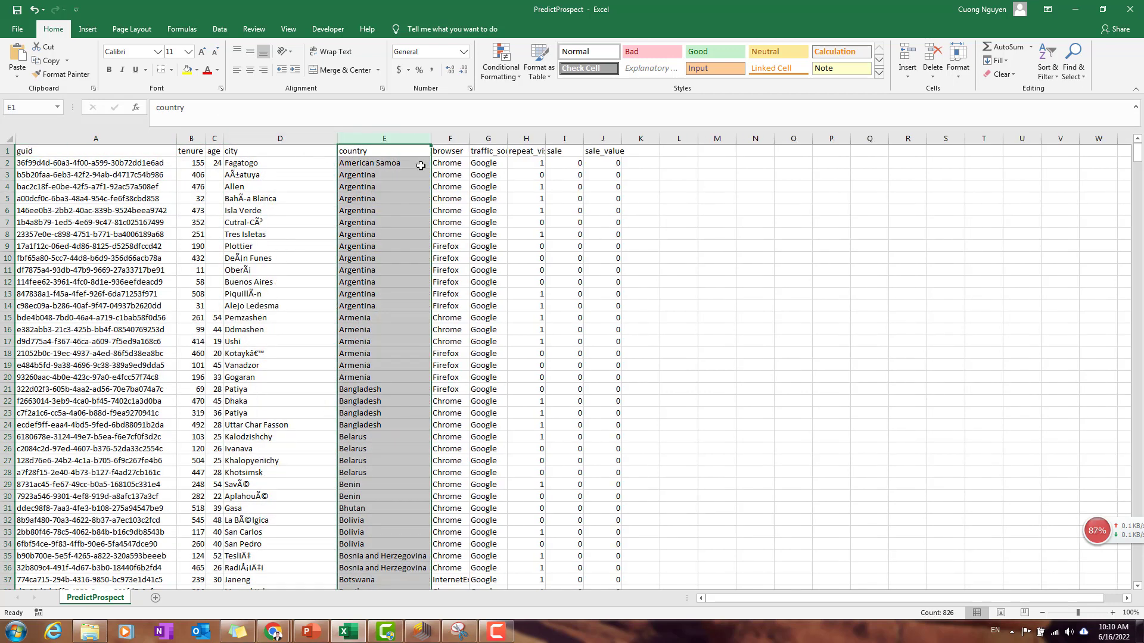
double_click(468, 139)
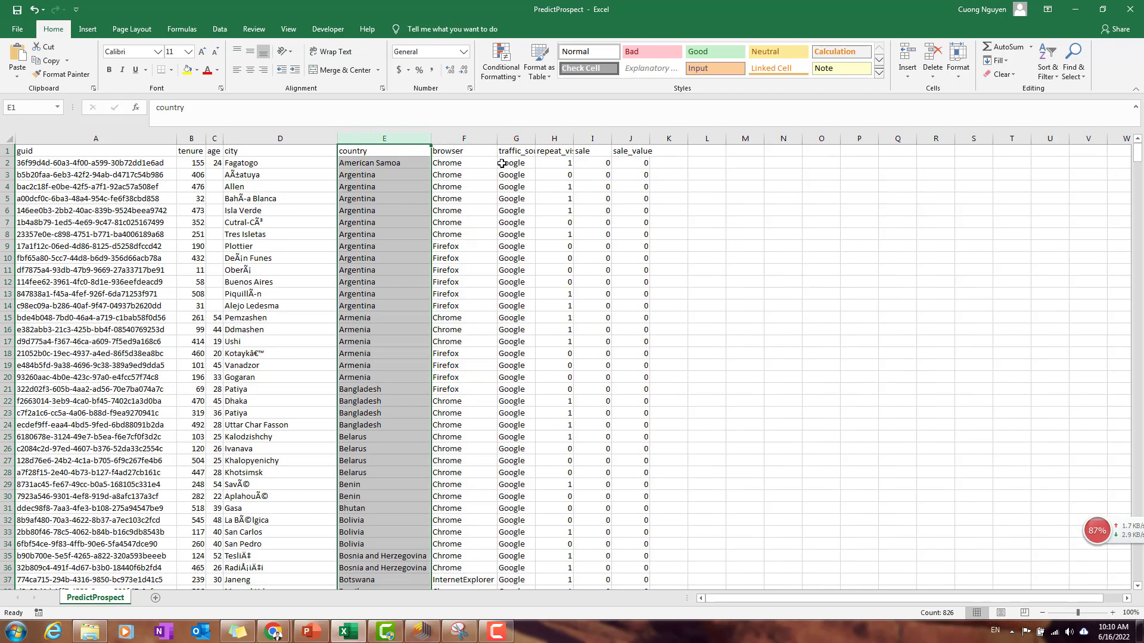
double_click(534, 138)
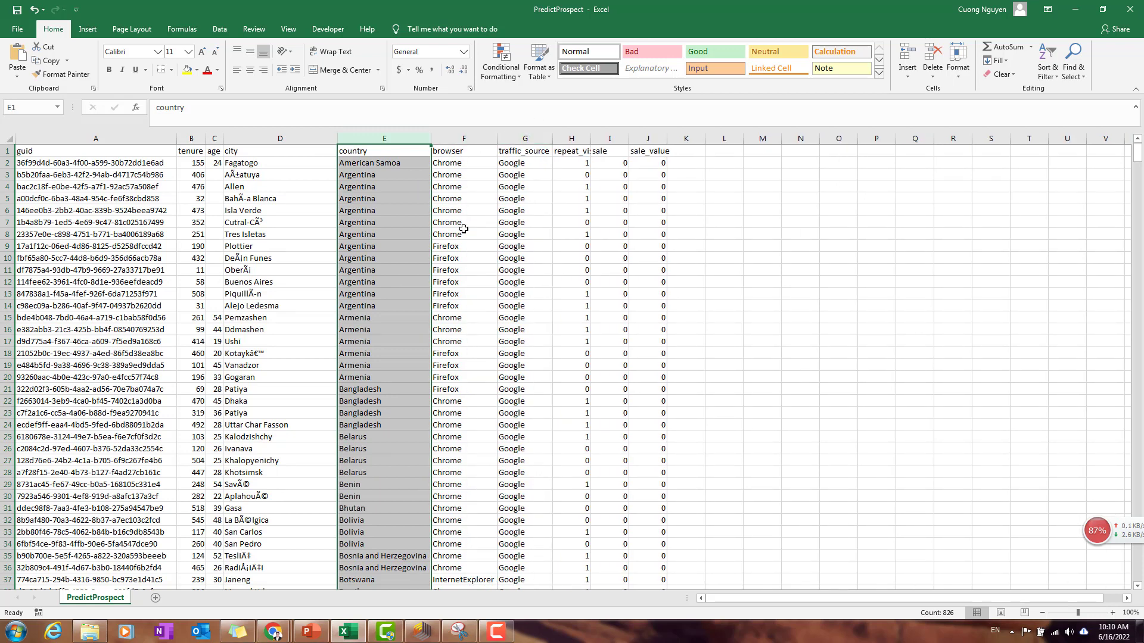
Examine the city, country, browser and traffic_source columns, checking the traffic sources down to the last record and returning to the header
click(246, 163)
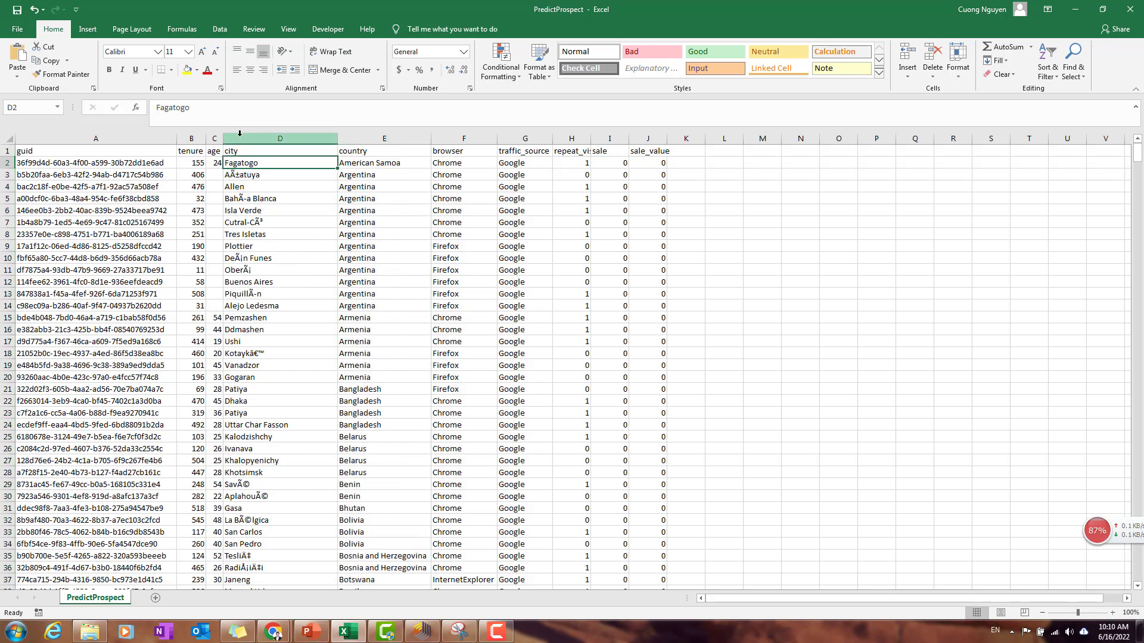
click(262, 138)
click(384, 140)
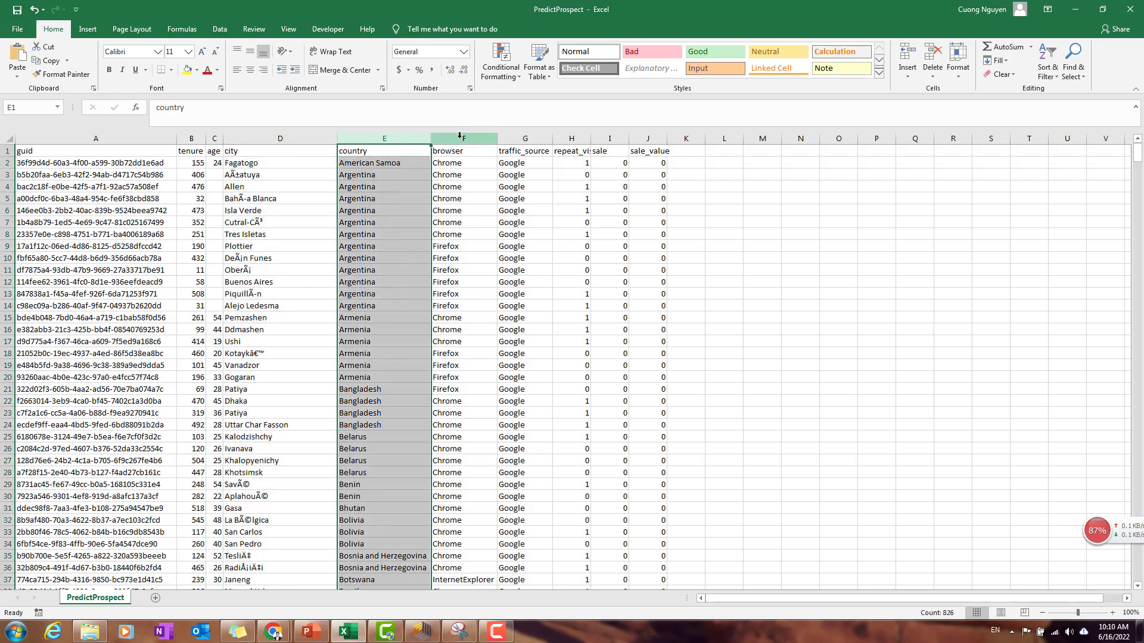
click(458, 137)
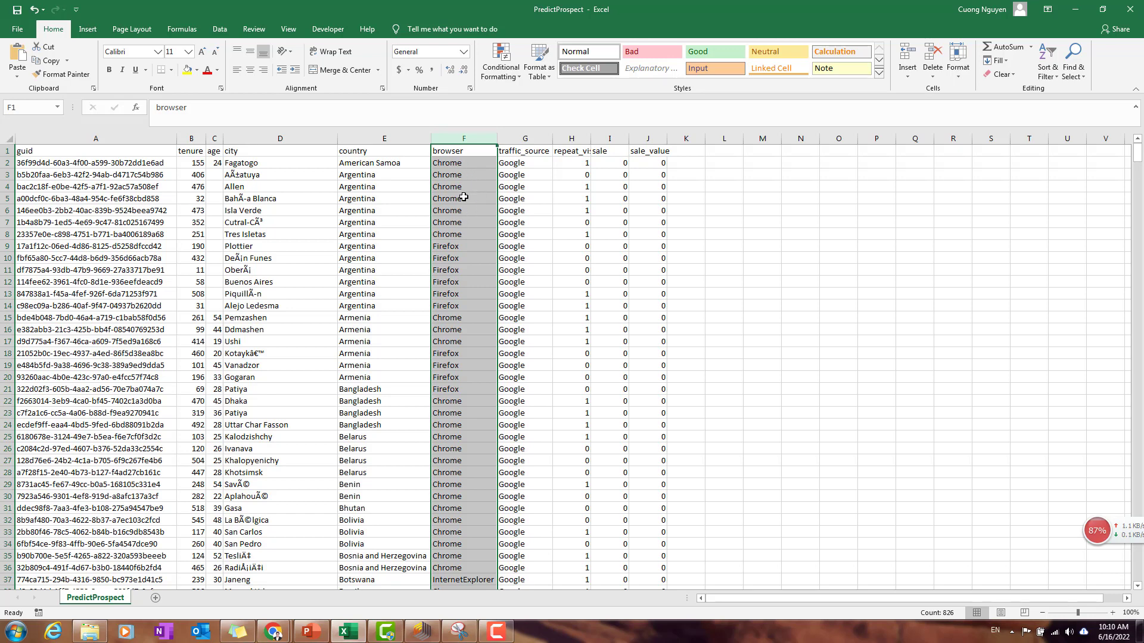
click(533, 139)
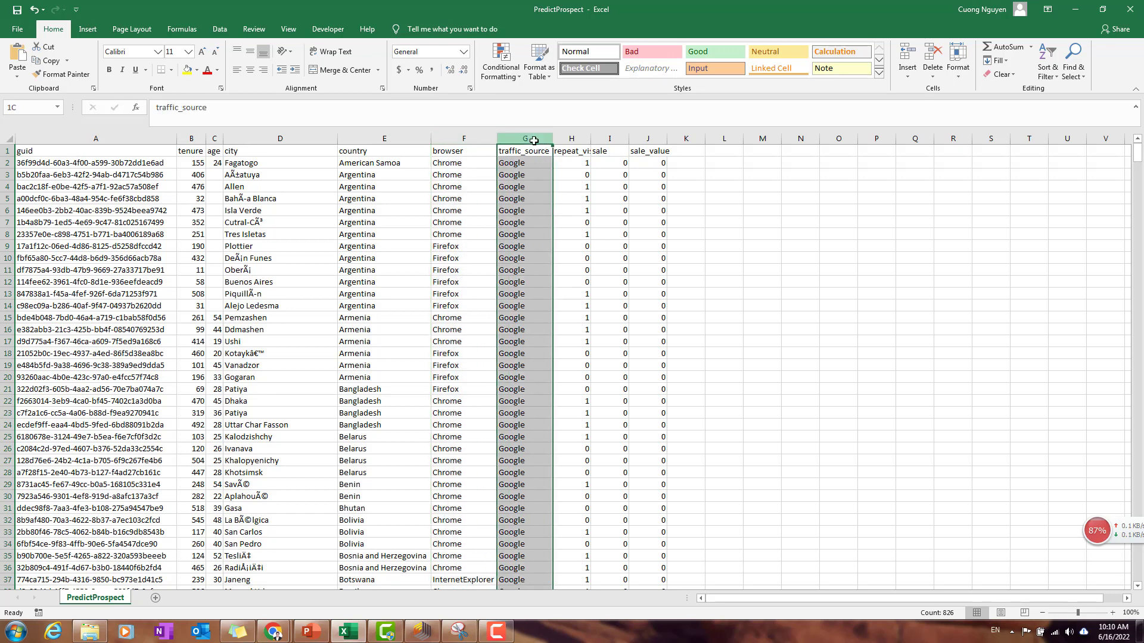
scroll(530, 274, down, 1)
scroll(534, 290, down, 20)
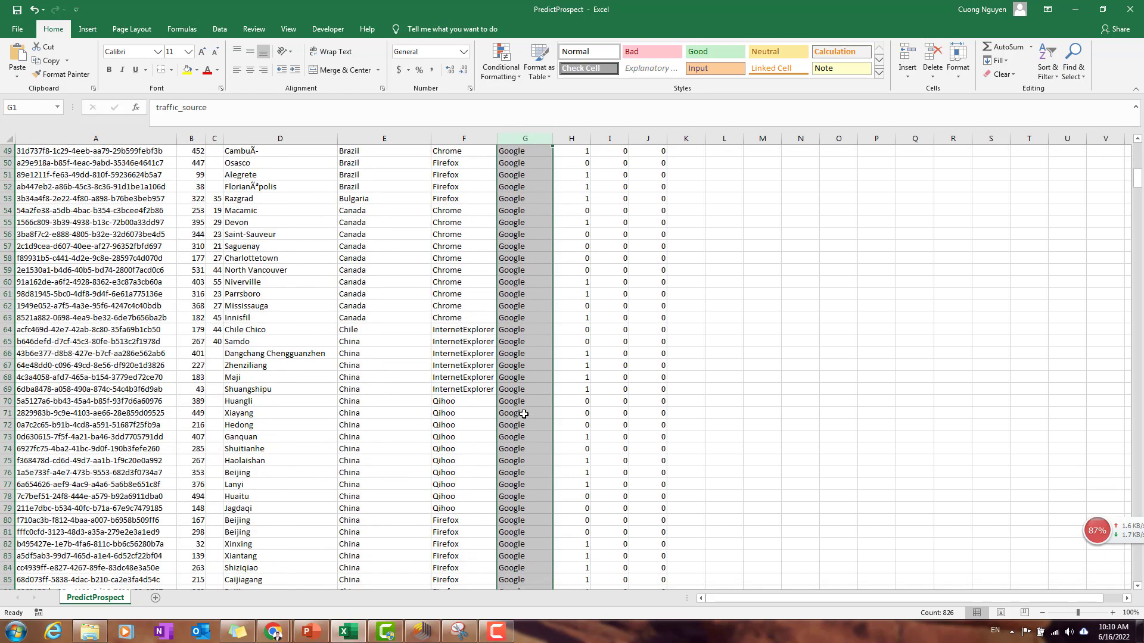
click(523, 413)
key(ctrl+Down)
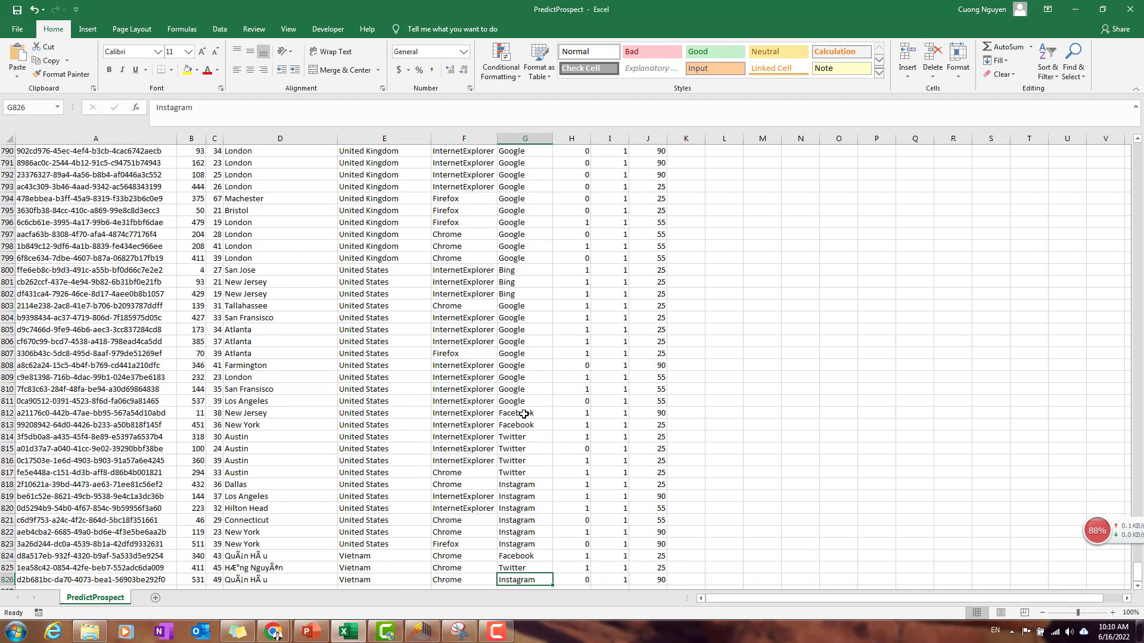
key(ctrl+Up)
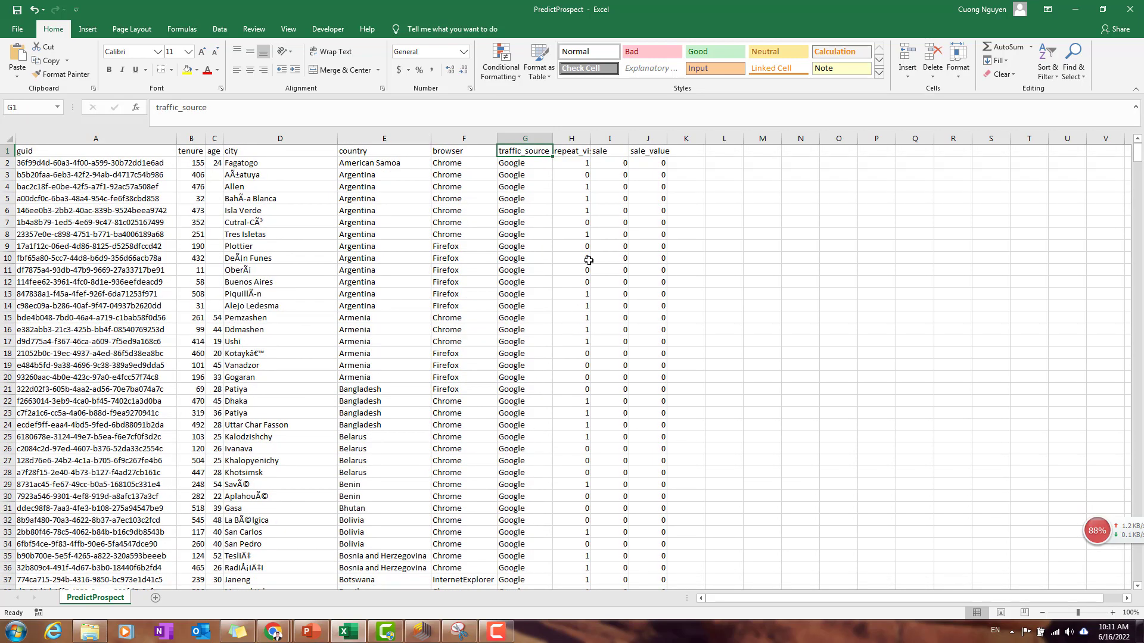
AutoFit the repeat_visitor column so its full header fits
click(572, 138)
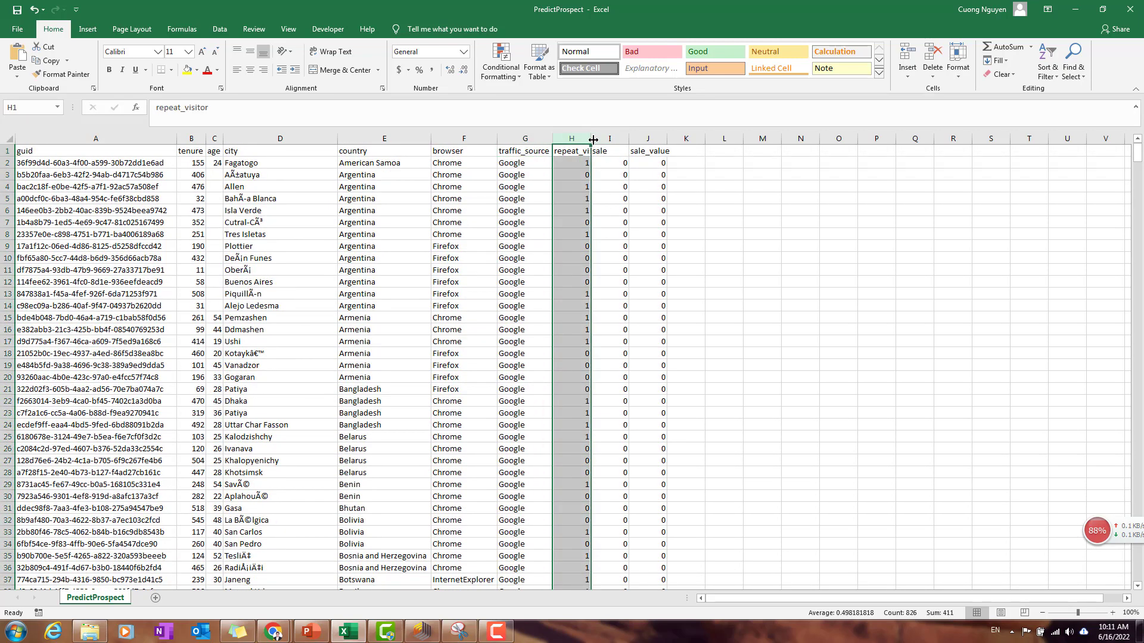
double_click(590, 138)
click(595, 163)
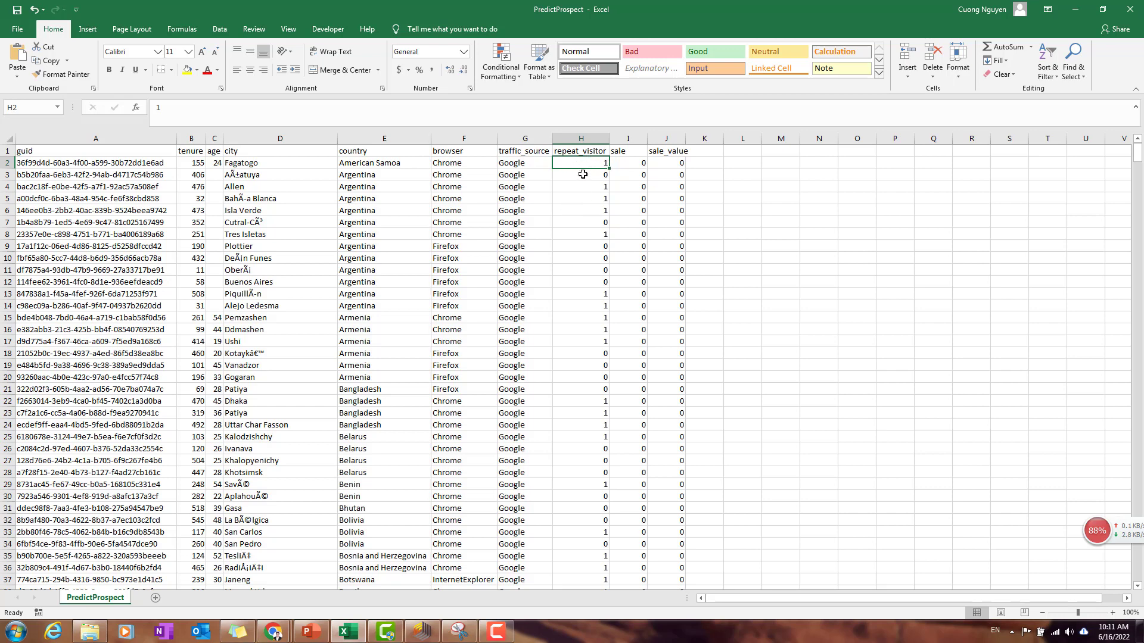
Examine the 0 and 1 values in the sale column through the lower records, then return to its header
click(629, 174)
scroll(629, 225, down, 20)
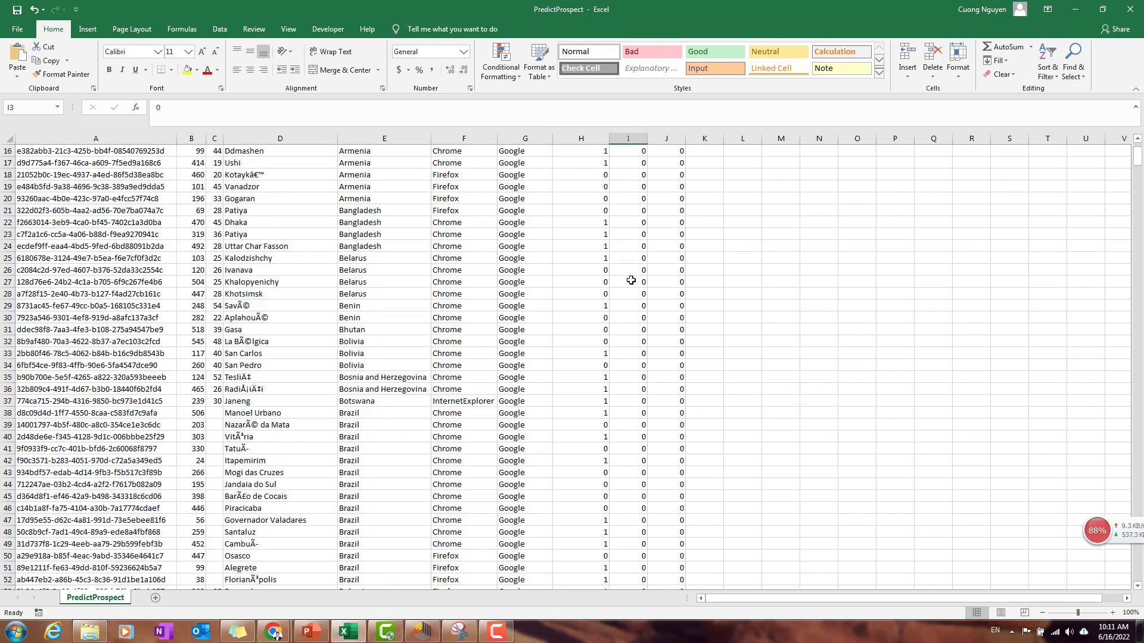
click(634, 390)
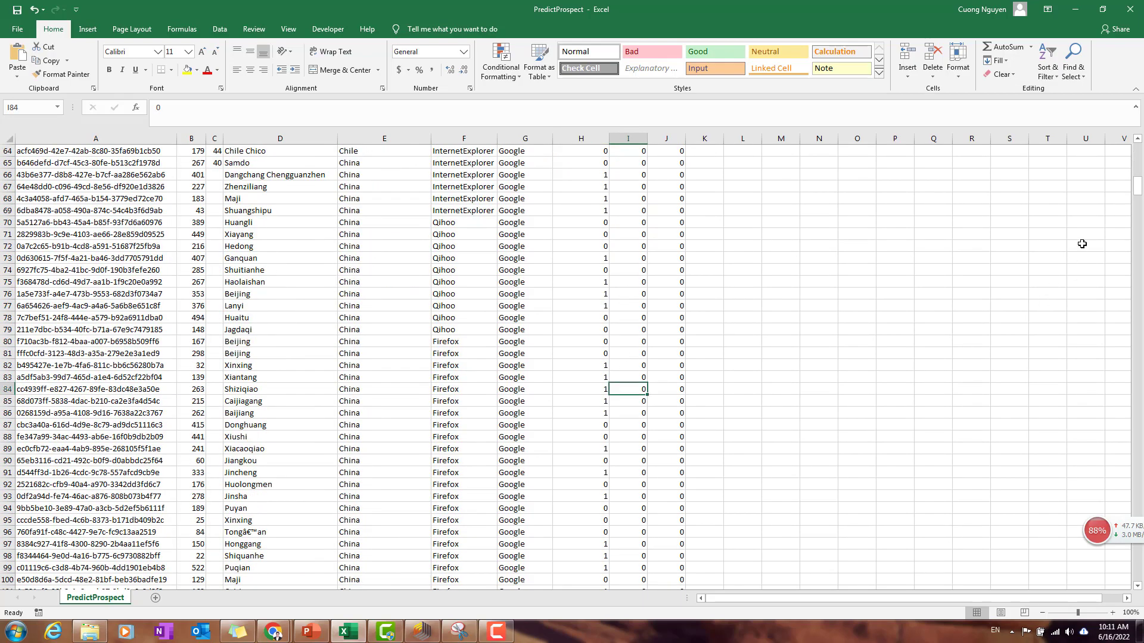
drag(1138, 205, 1115, 538)
scroll(669, 378, down, 2)
scroll(656, 386, up, 2)
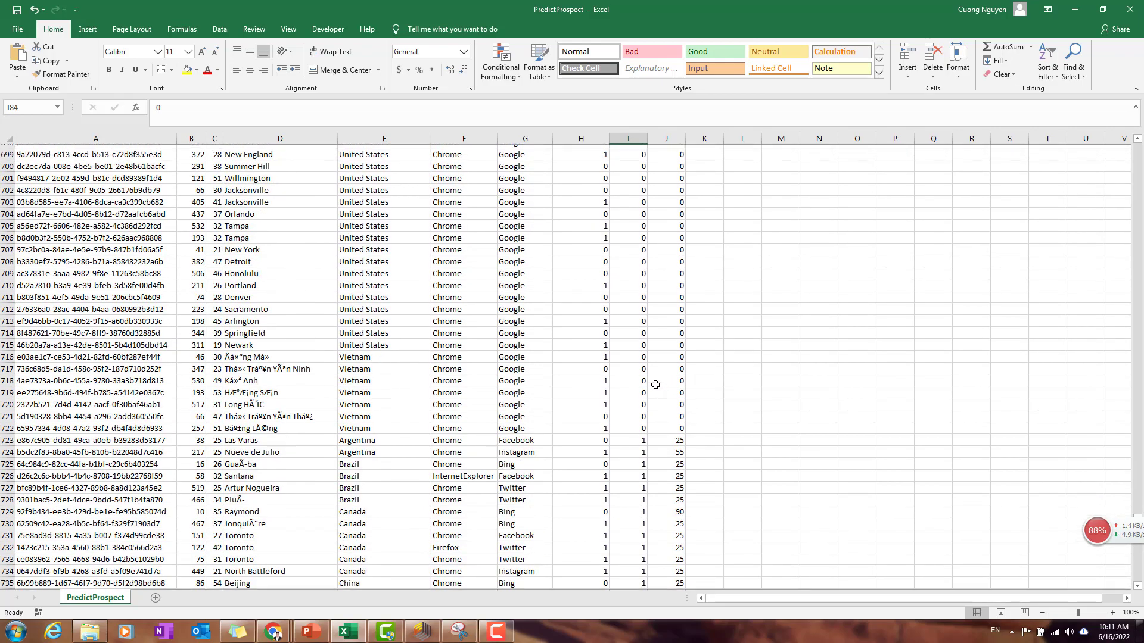
click(636, 361)
click(632, 301)
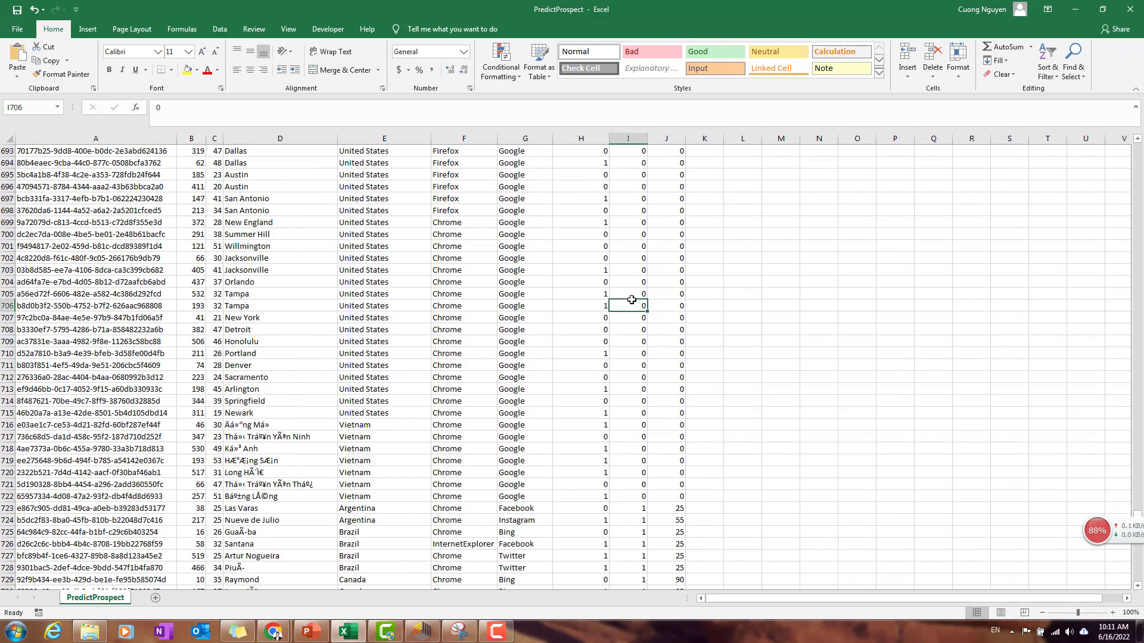
key(ctrl+Up)
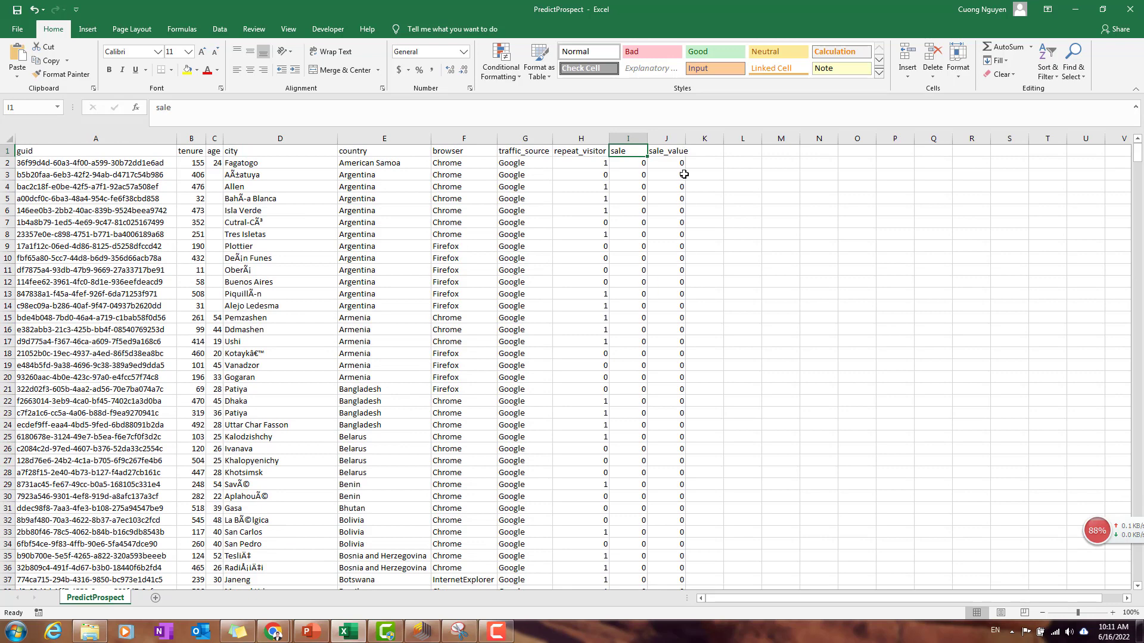
AutoFit the sale_value column to its contents and select the sale header cell
double_click(685, 139)
click(636, 165)
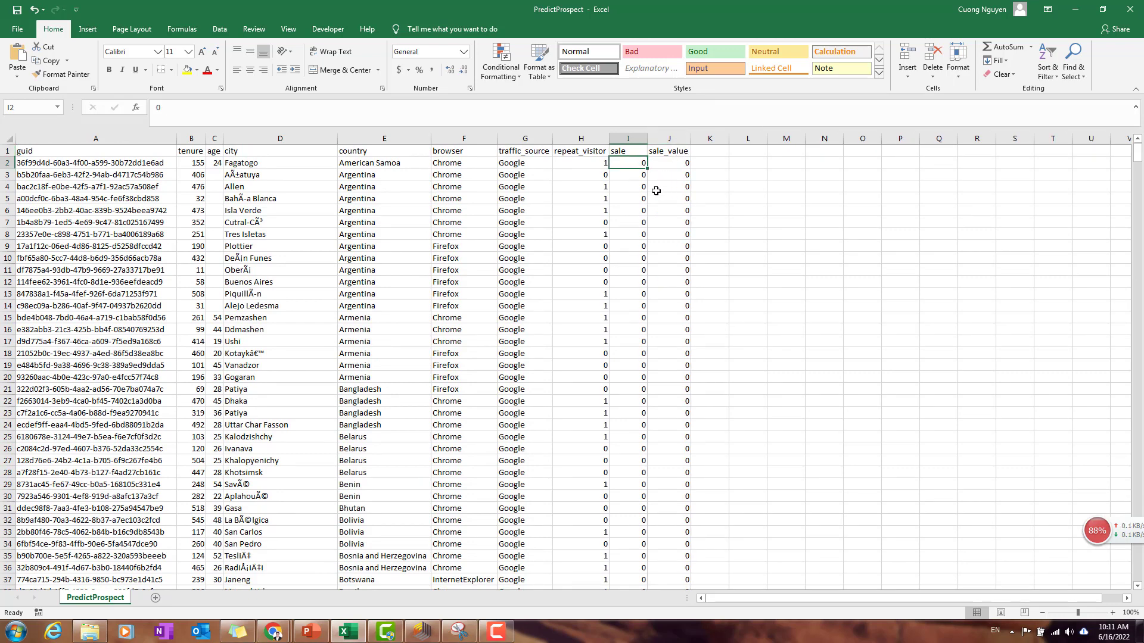
click(636, 152)
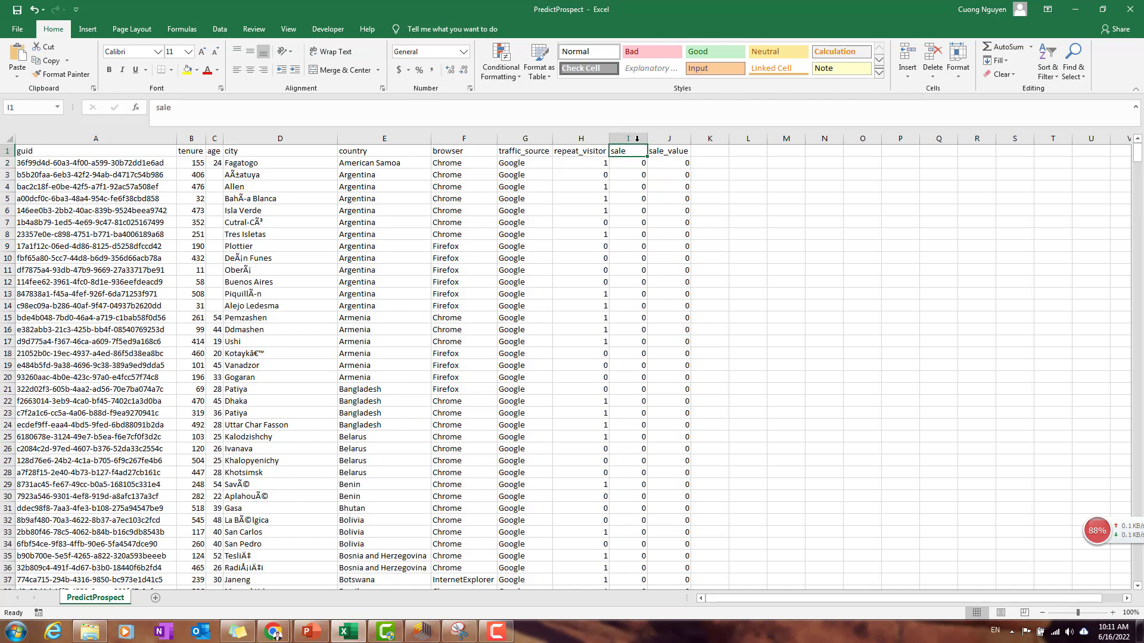
Examine how the sale_value amounts relate to the sale flags across the records at the end of the dataset
click(631, 185)
click(662, 171)
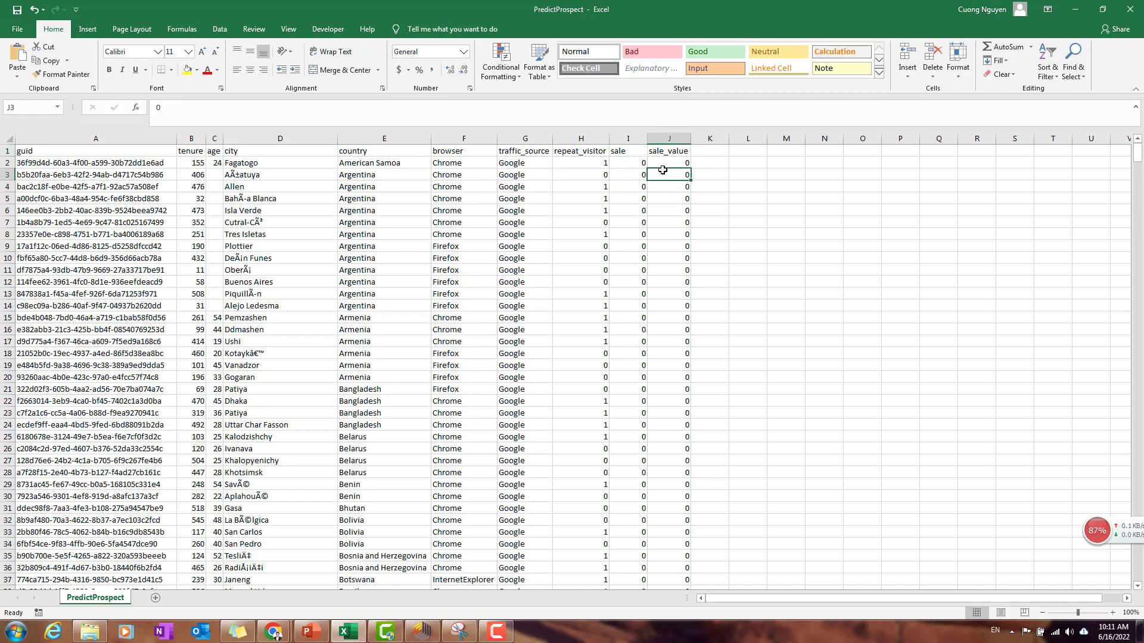
key(ctrl+Down)
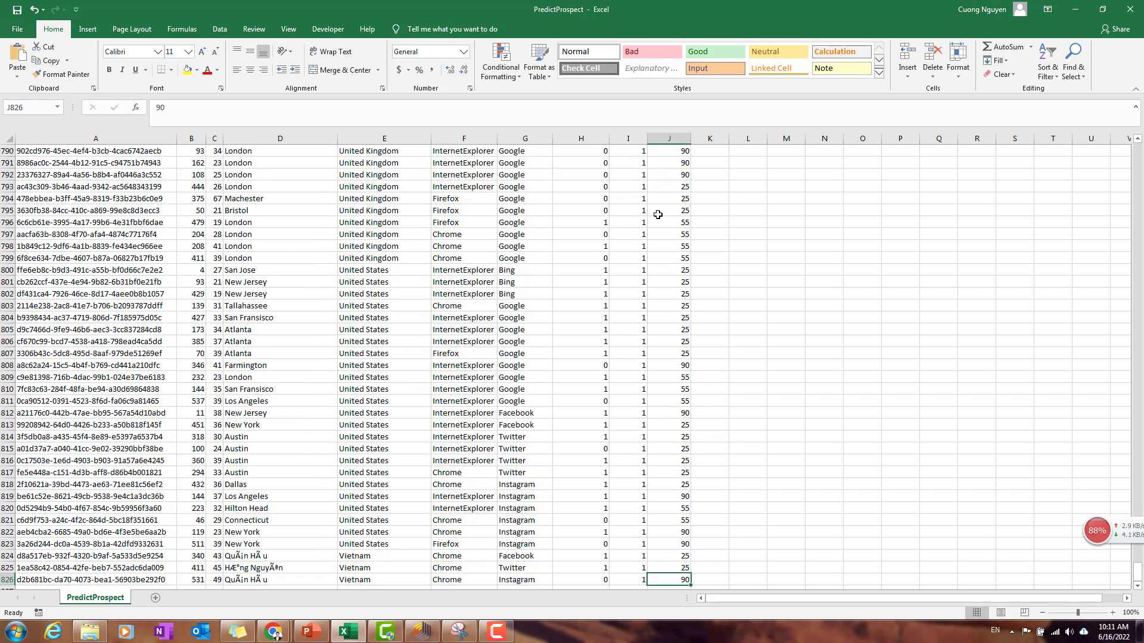
scroll(654, 262, up, 8)
scroll(645, 266, up, 6)
click(638, 246)
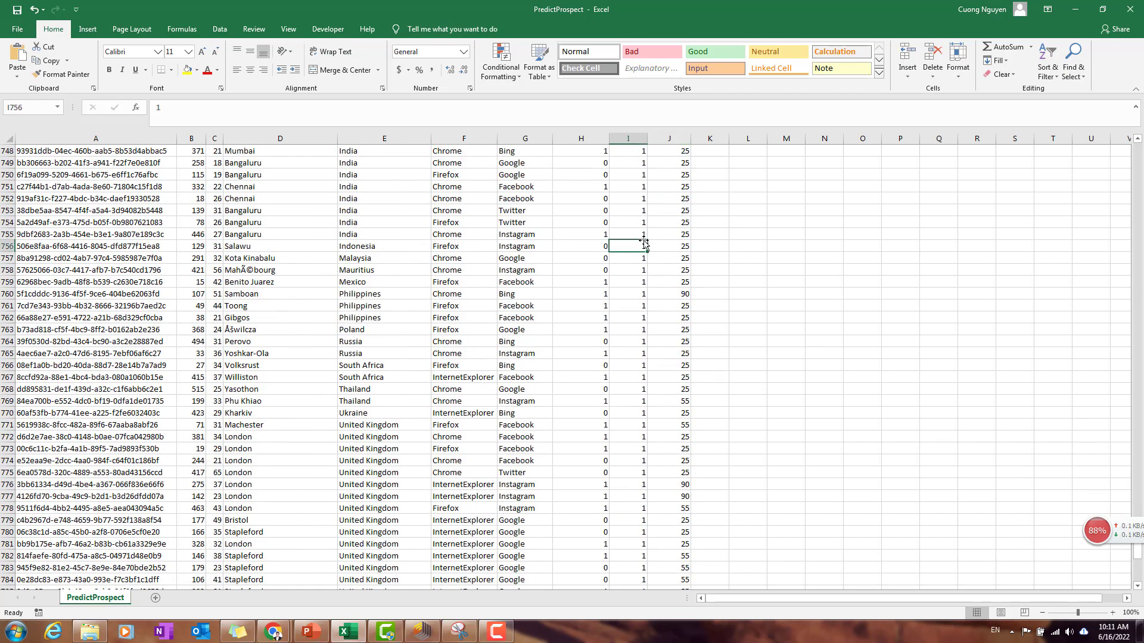
click(681, 247)
scroll(679, 250, up, 4)
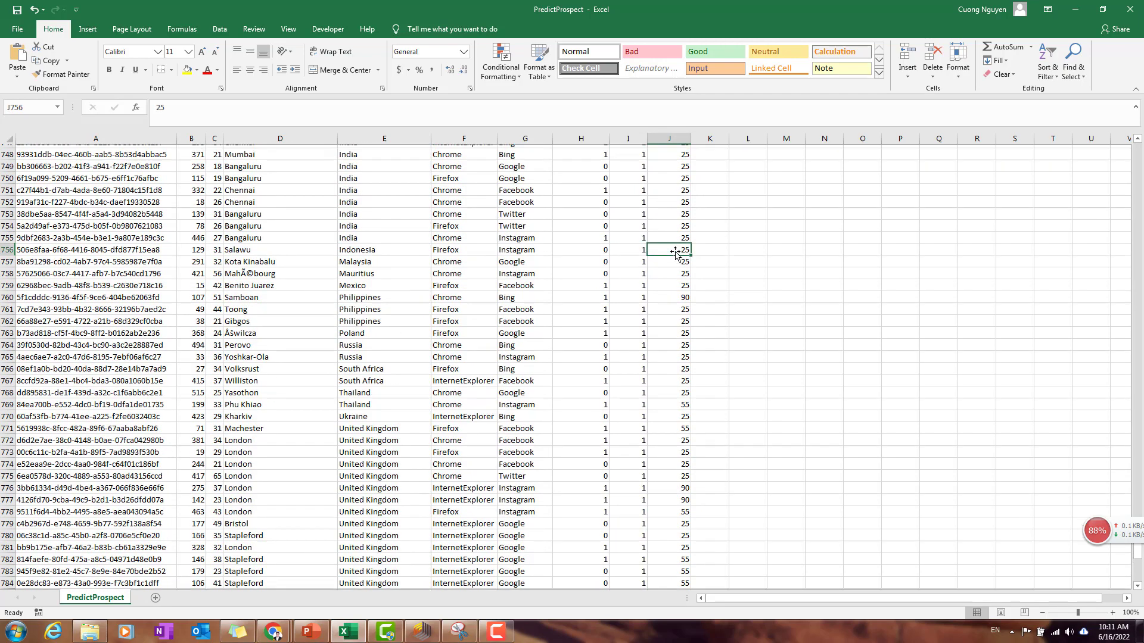
scroll(672, 287, up, 2)
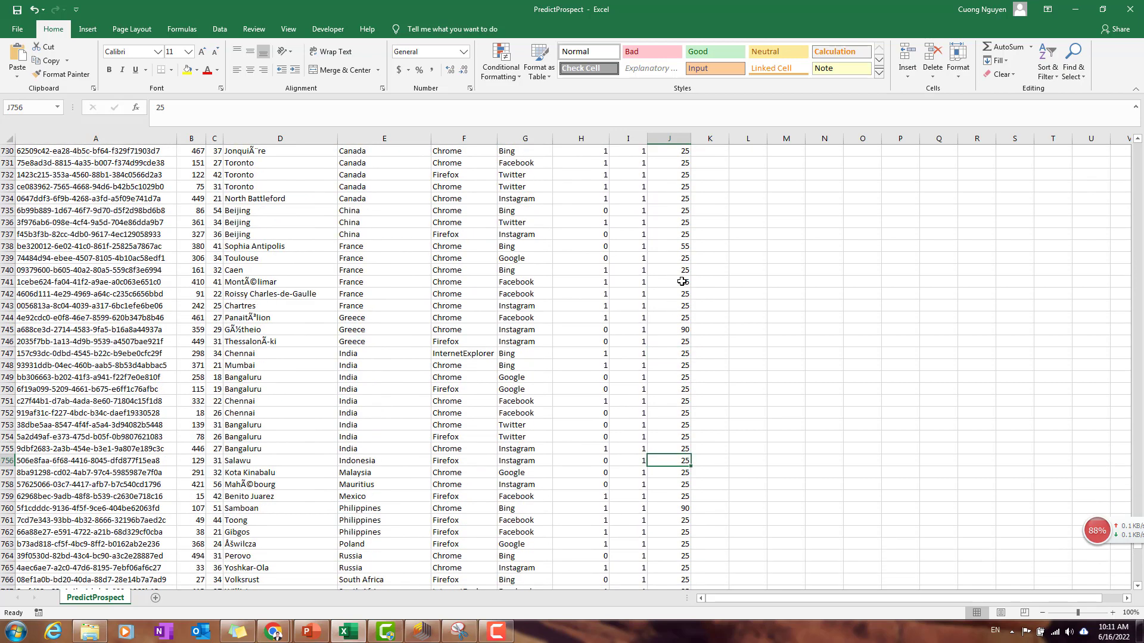
click(684, 246)
scroll(685, 417, down, 10)
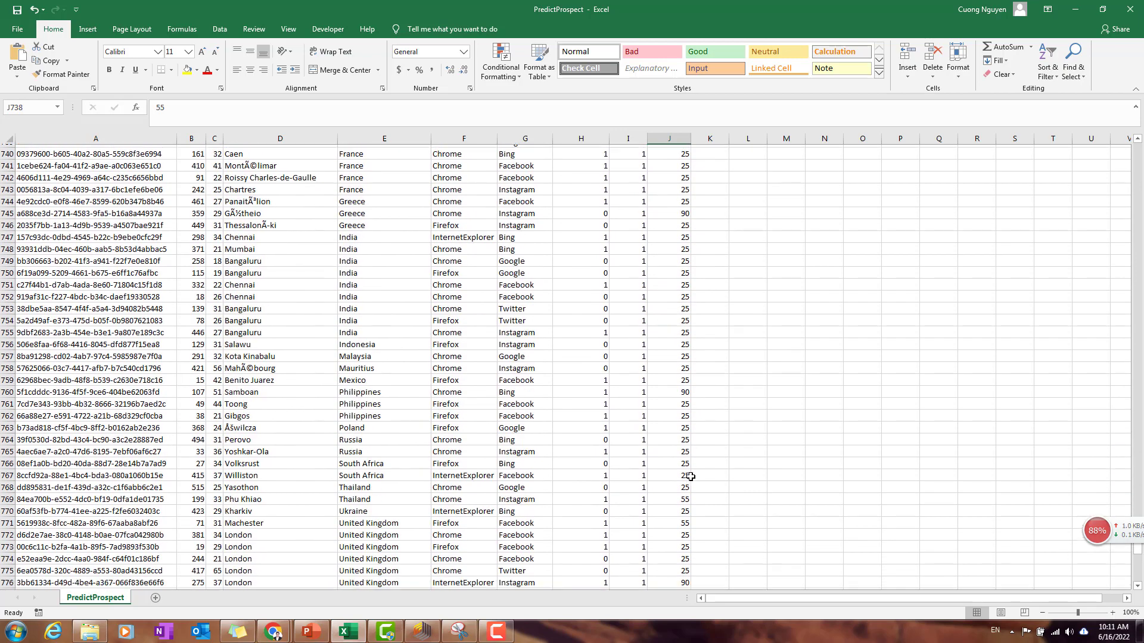
Compare the sale_value amounts of records with sale 1 against those with sale 0, ending back at cell A1
click(671, 486)
scroll(670, 488, down, 7)
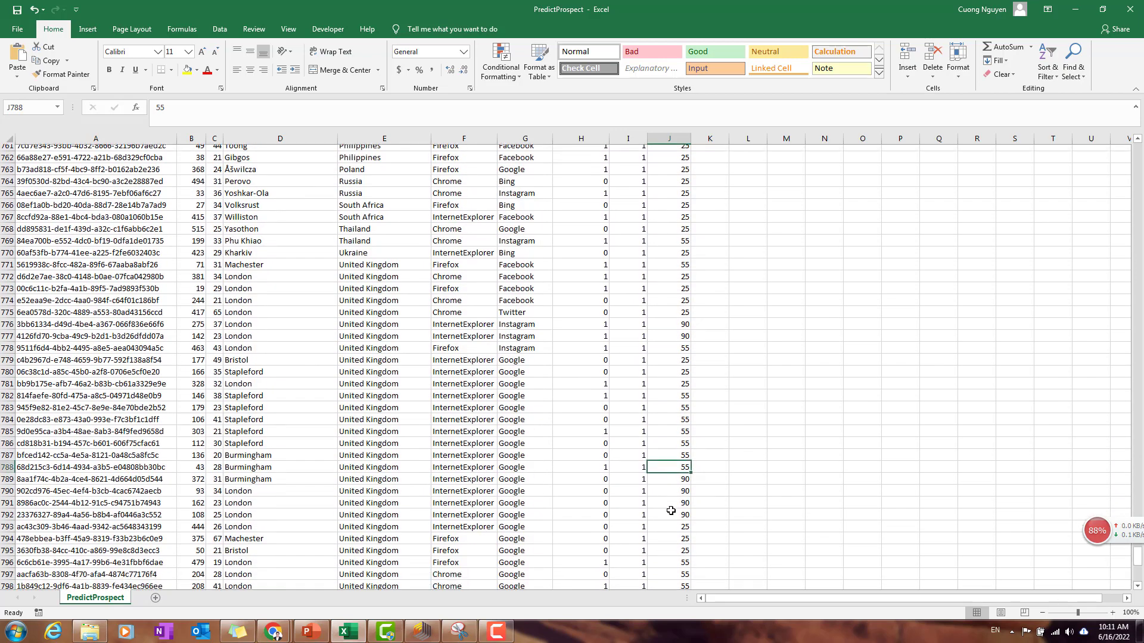
scroll(670, 490, down, 5)
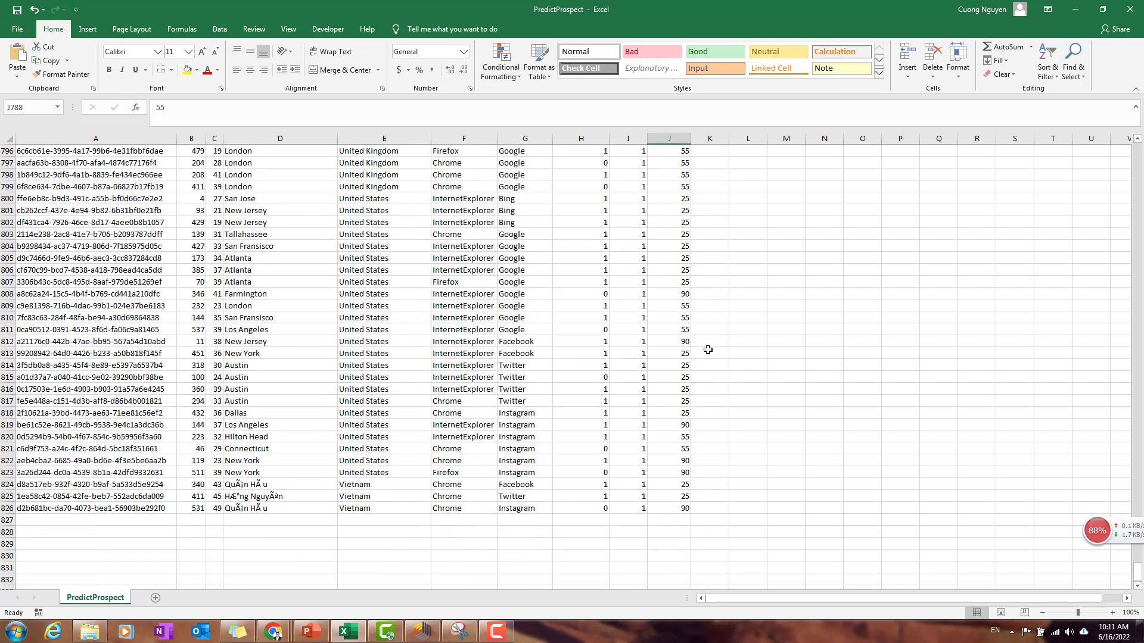
scroll(667, 358, up, 4)
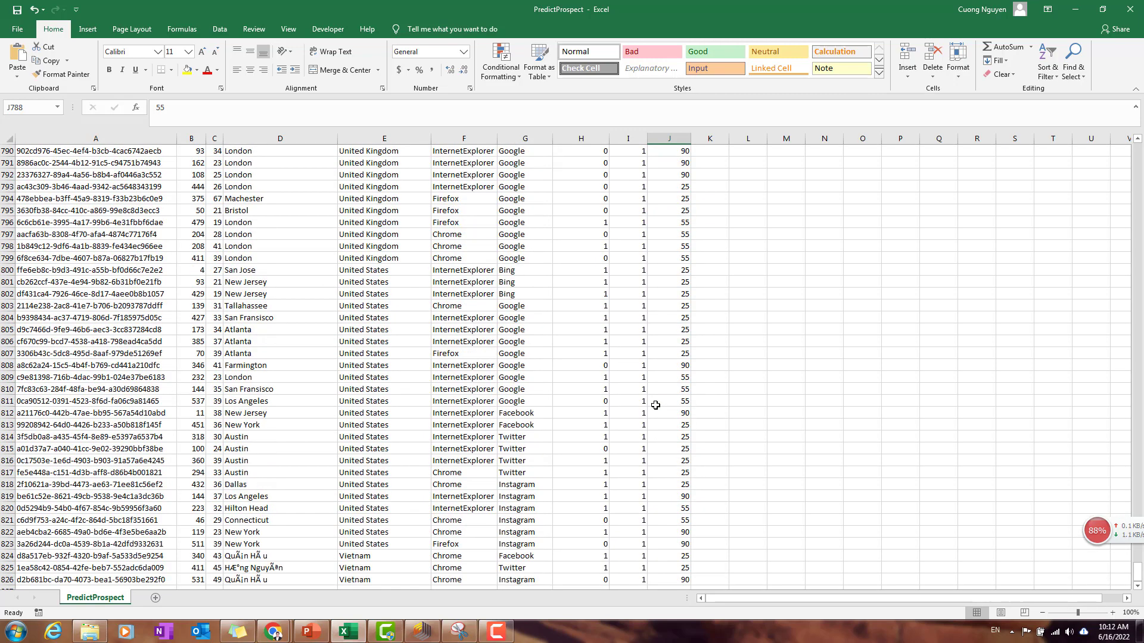
click(631, 258)
scroll(643, 312, up, 5)
scroll(643, 311, up, 13)
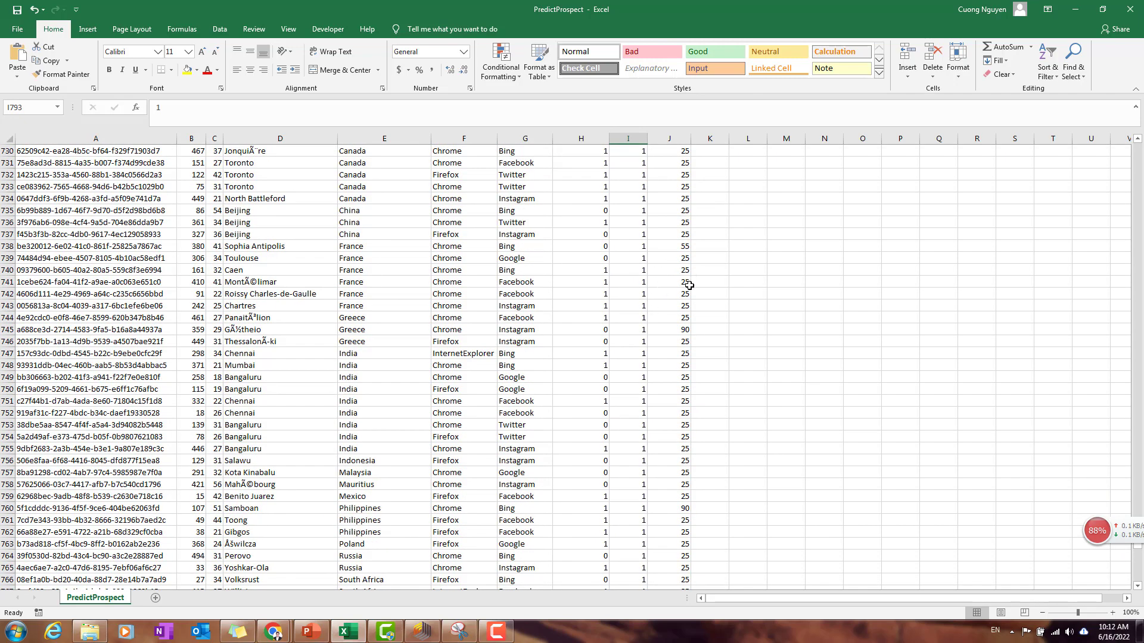
scroll(673, 327, up, 5)
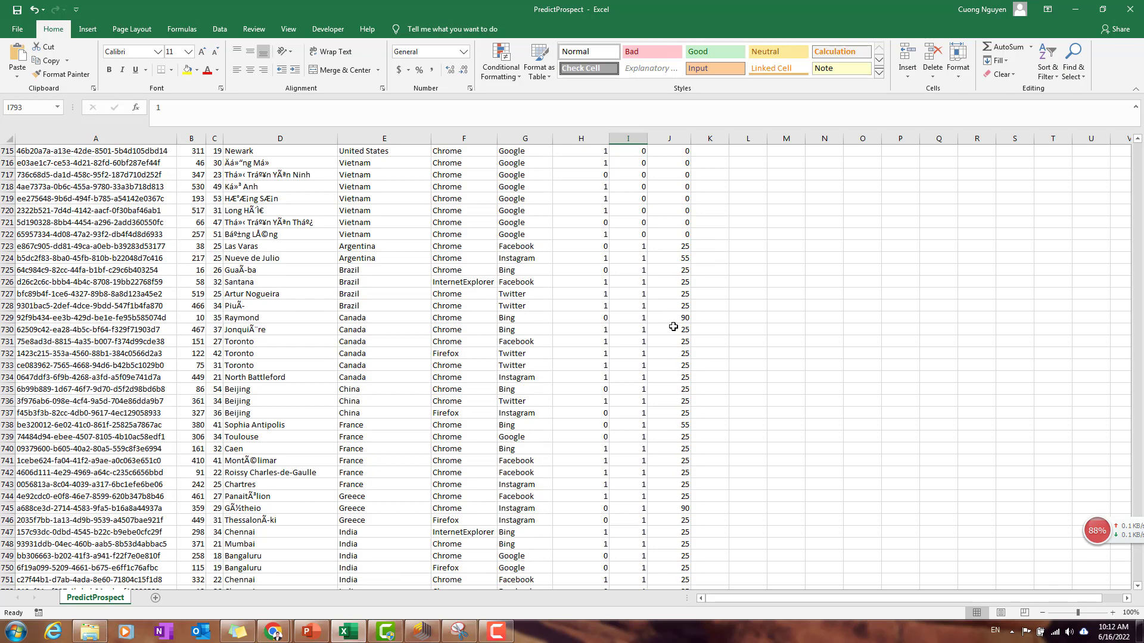
click(678, 248)
scroll(165, 278, up, 7)
drag(101, 258, 102, 251)
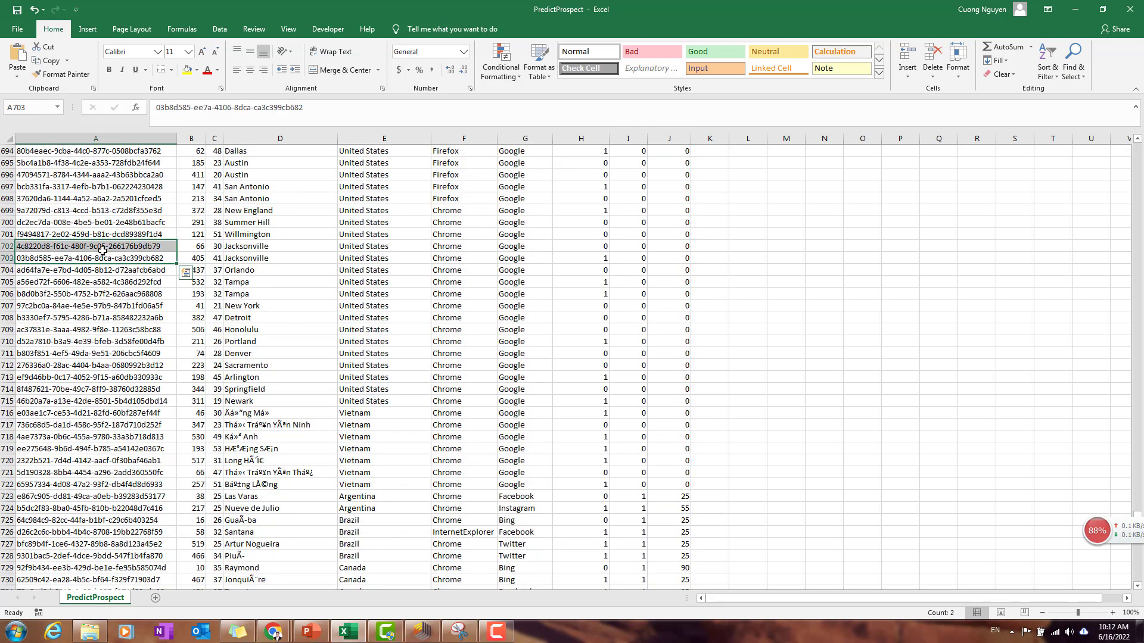
key(ctrl+Home)
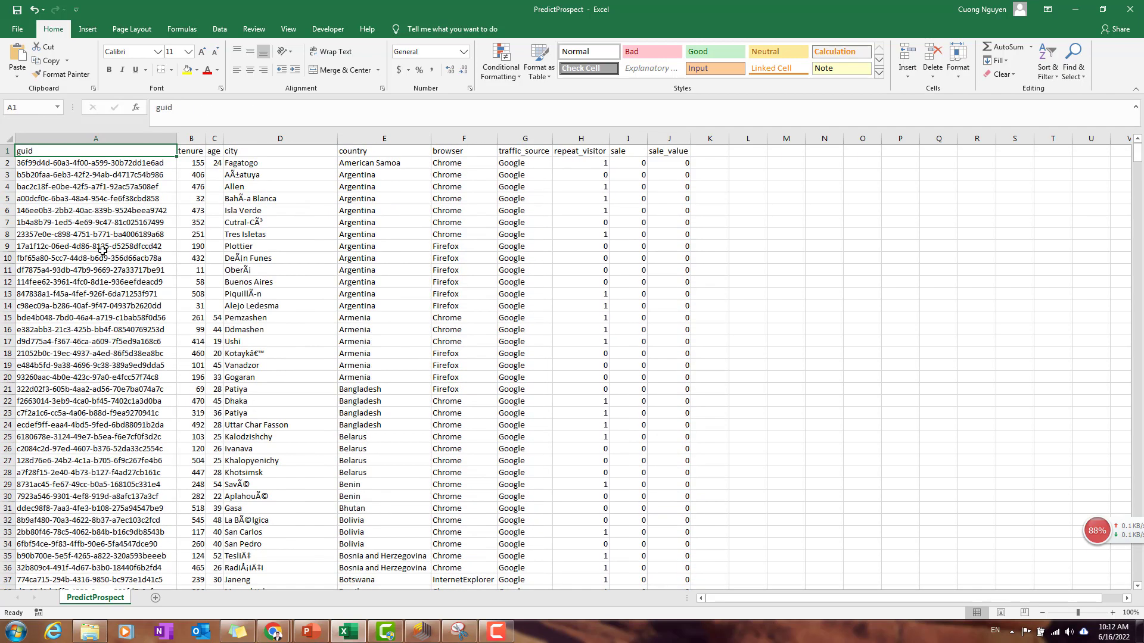
Review the guid, tenure, age and city columns by selecting each whole column, ending on tenure
click(70, 137)
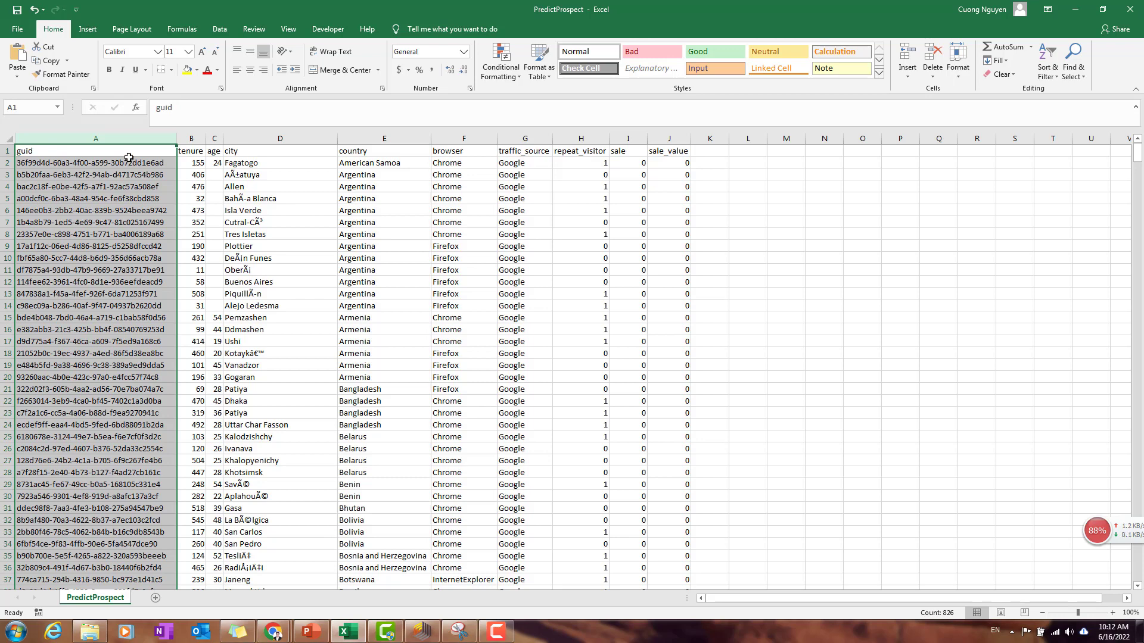
click(200, 139)
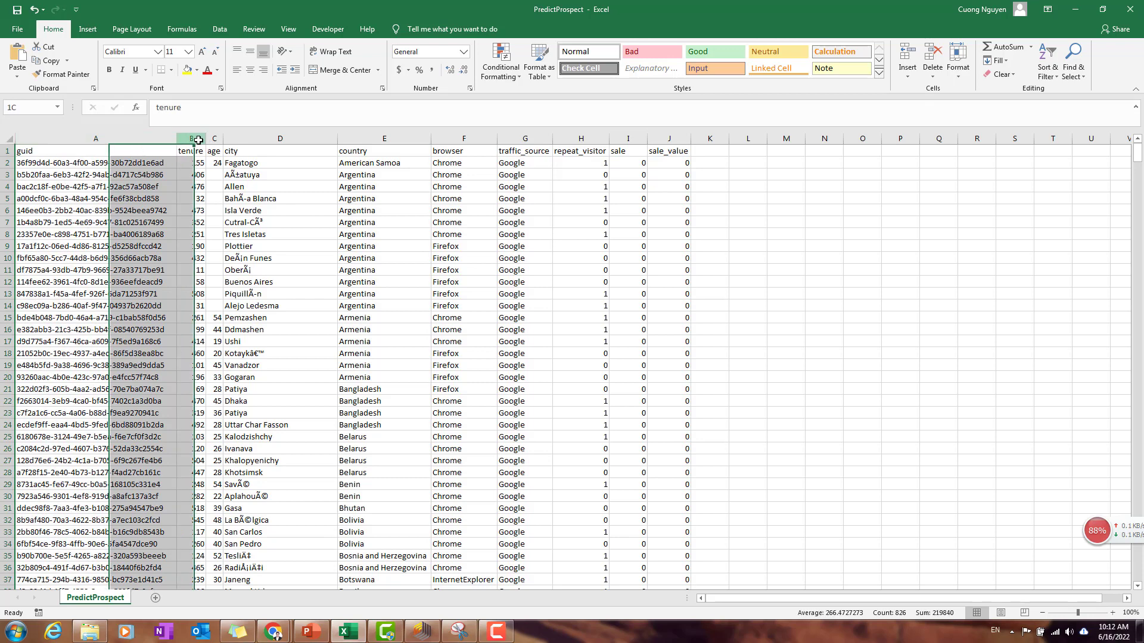
click(215, 138)
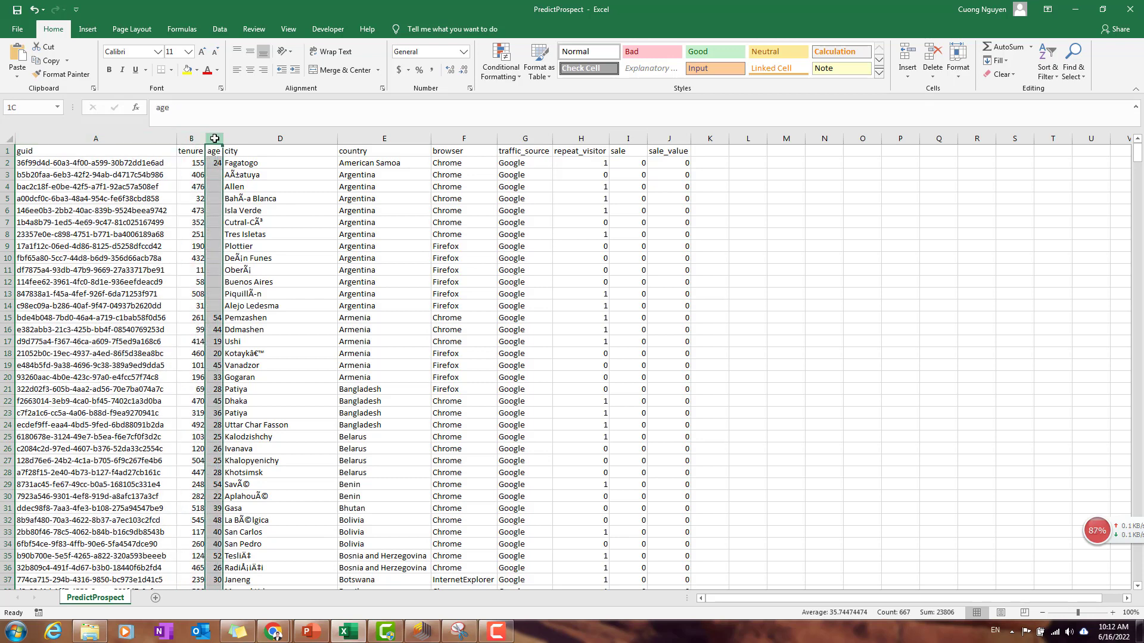
click(249, 138)
click(193, 139)
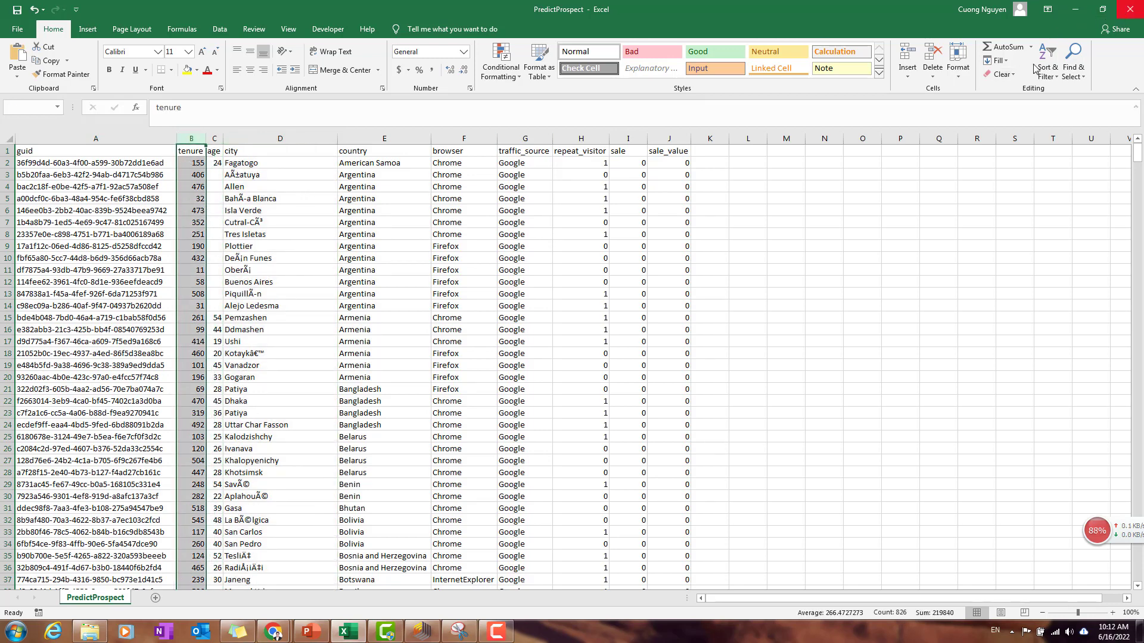
Cancel closing PredictProspect.csv, switch to the Prospect Prediction slide in PowerPoint and review the statement naming sale as the label
click(622, 328)
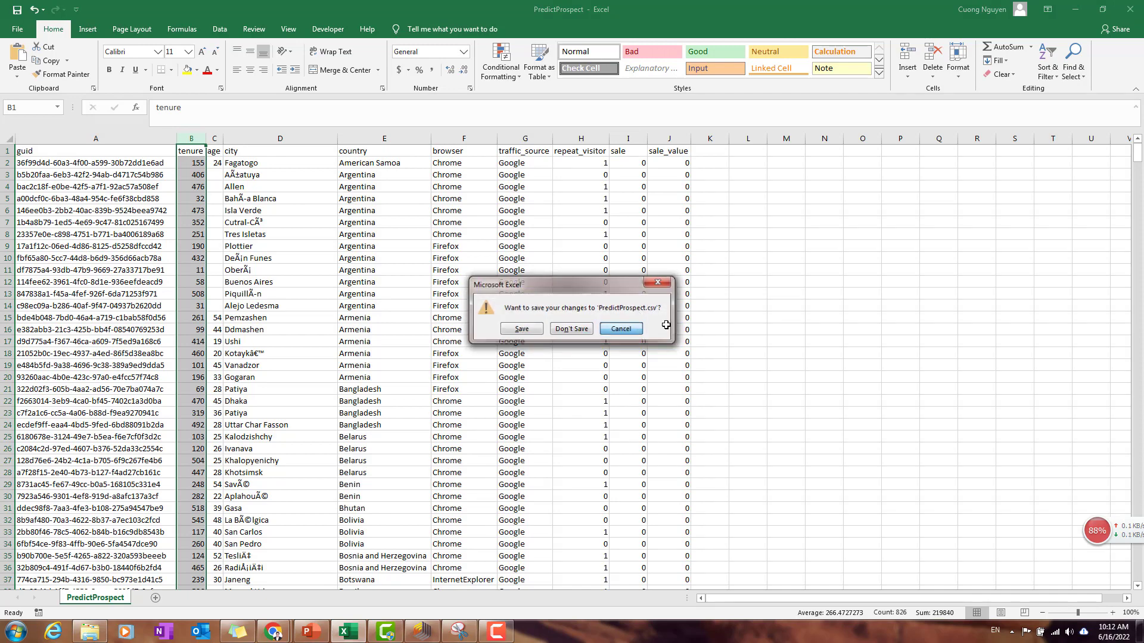
click(1075, 10)
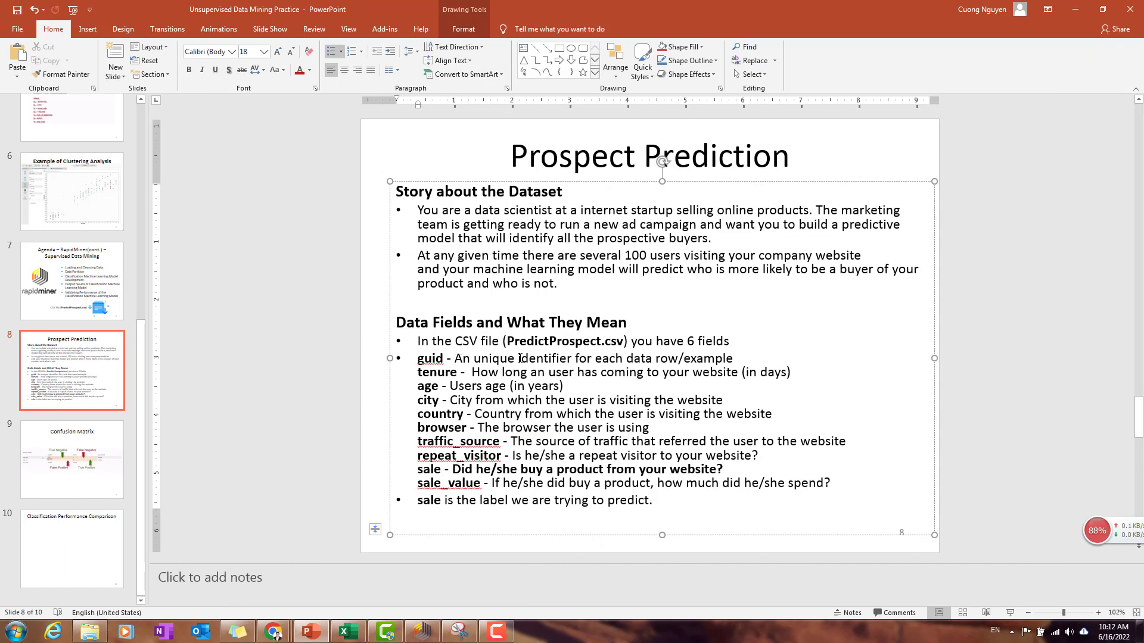
click(929, 174)
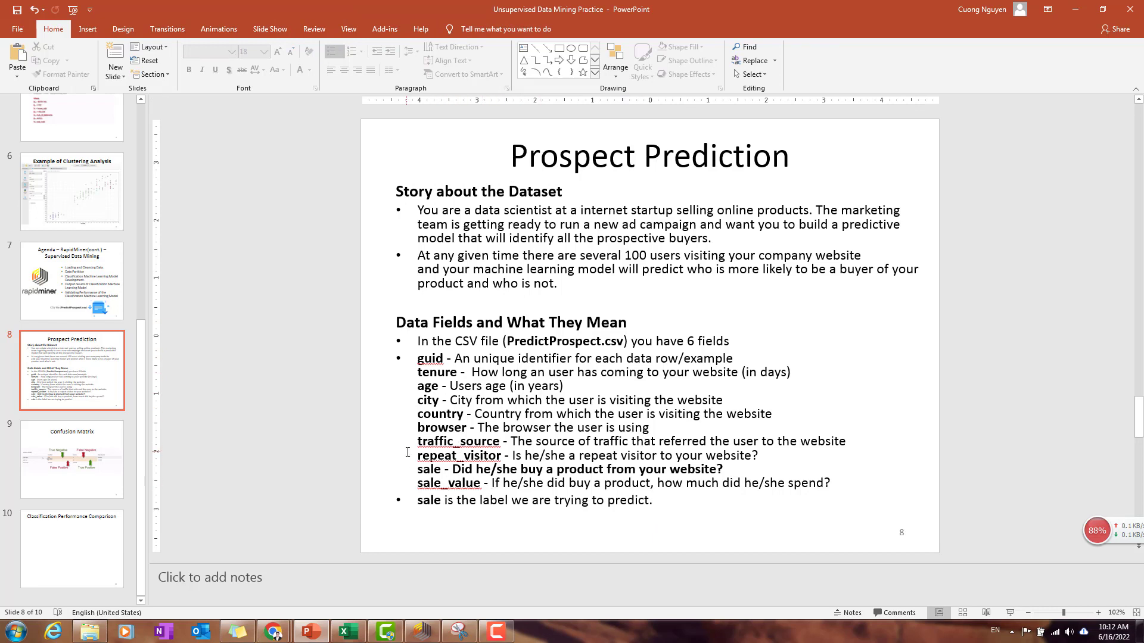
drag(417, 500, 679, 513)
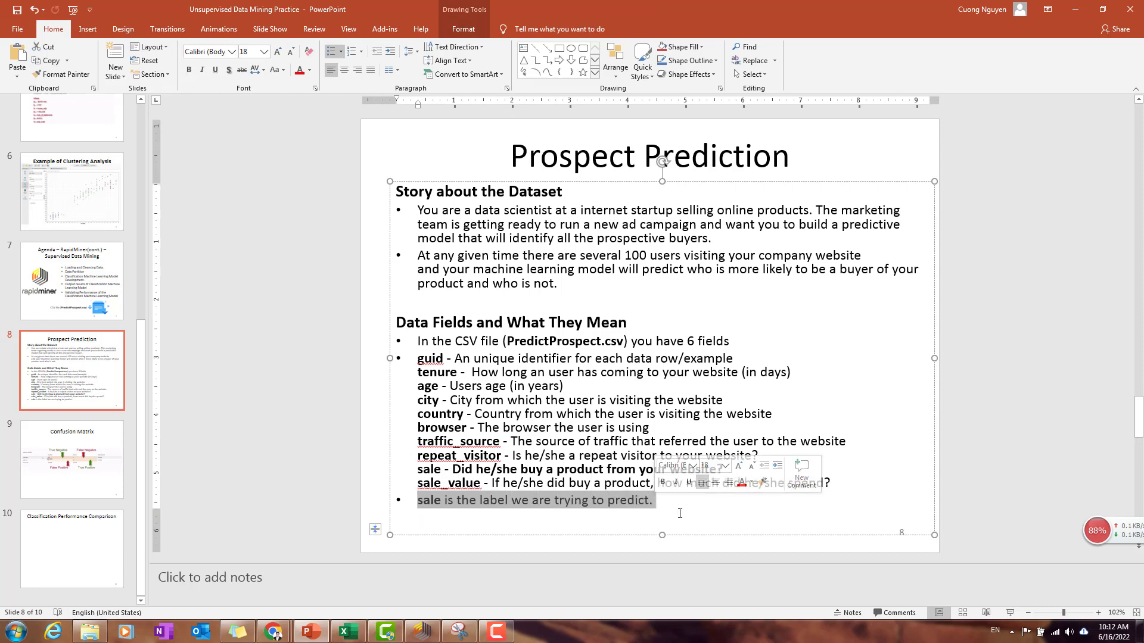
click(679, 512)
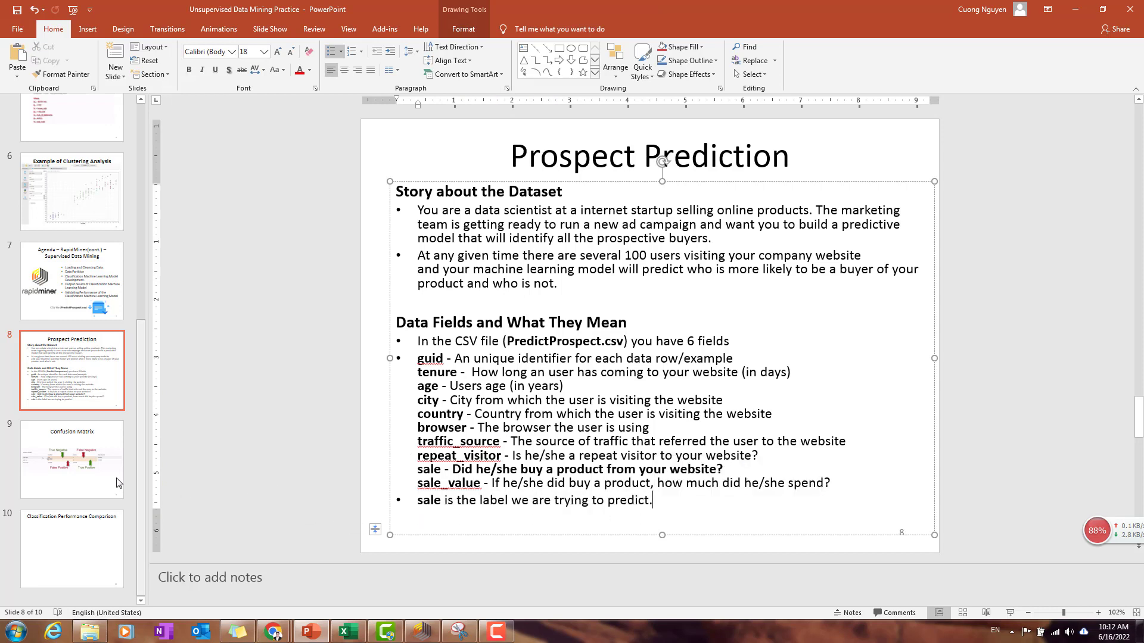
click(92, 386)
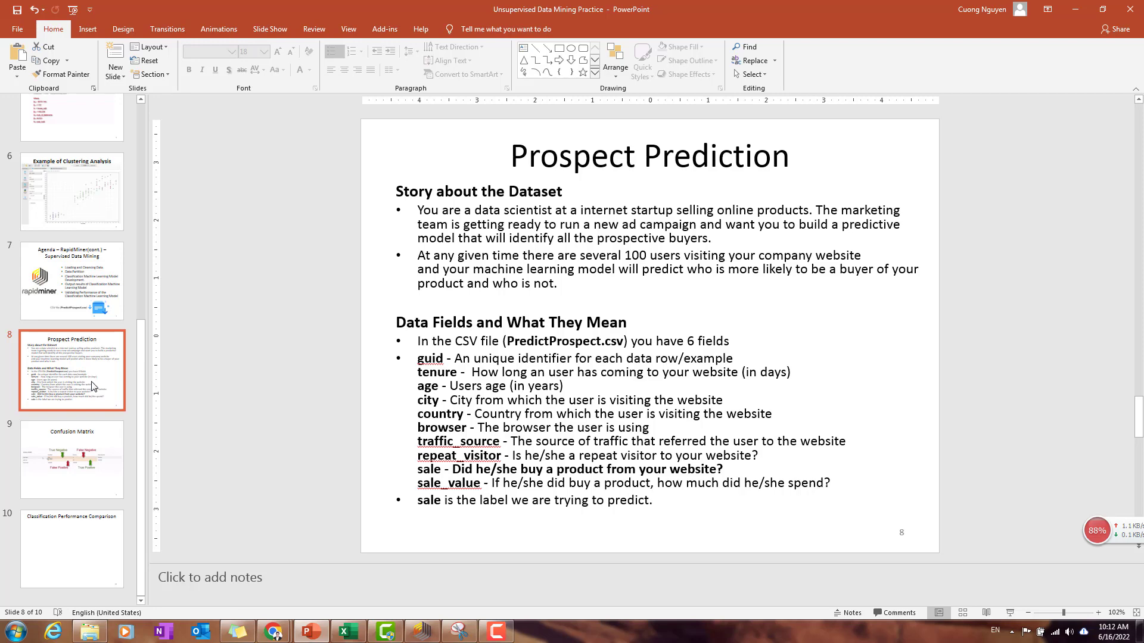
Switch to RapidMiner Studio, search the operators for "read" and add a Read CSV operator to the empty process
click(1069, 13)
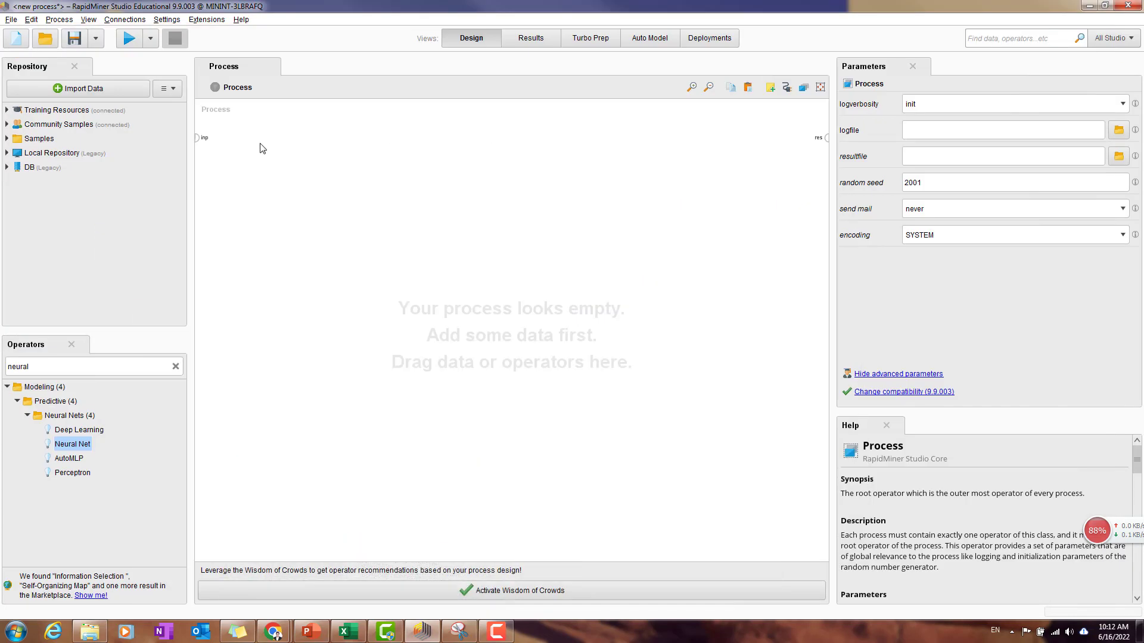
click(148, 368)
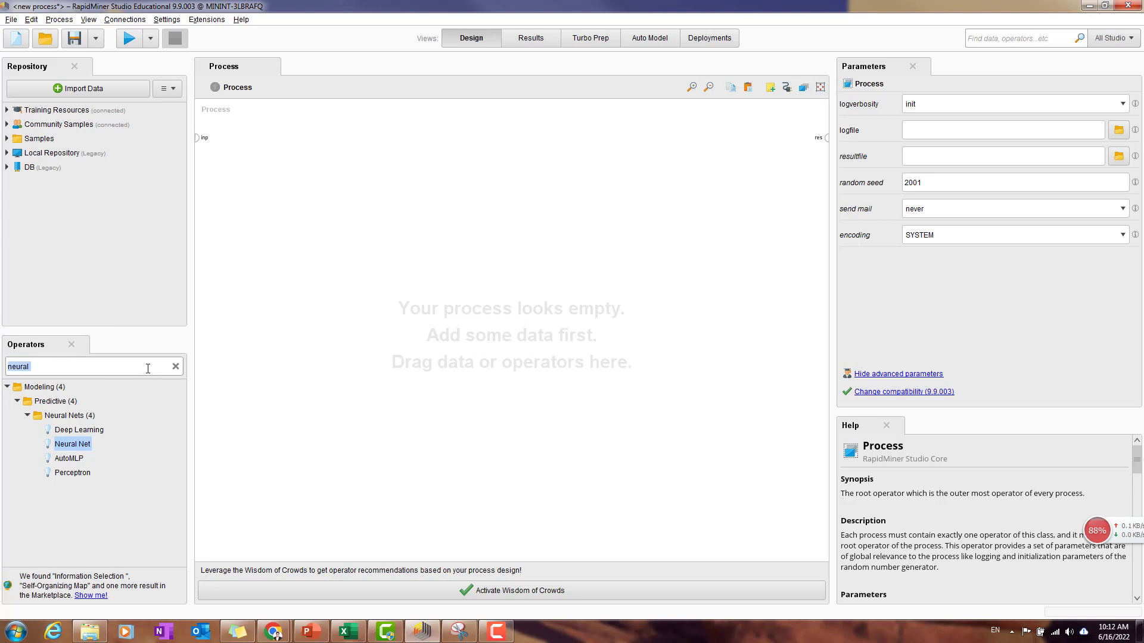
text(read)
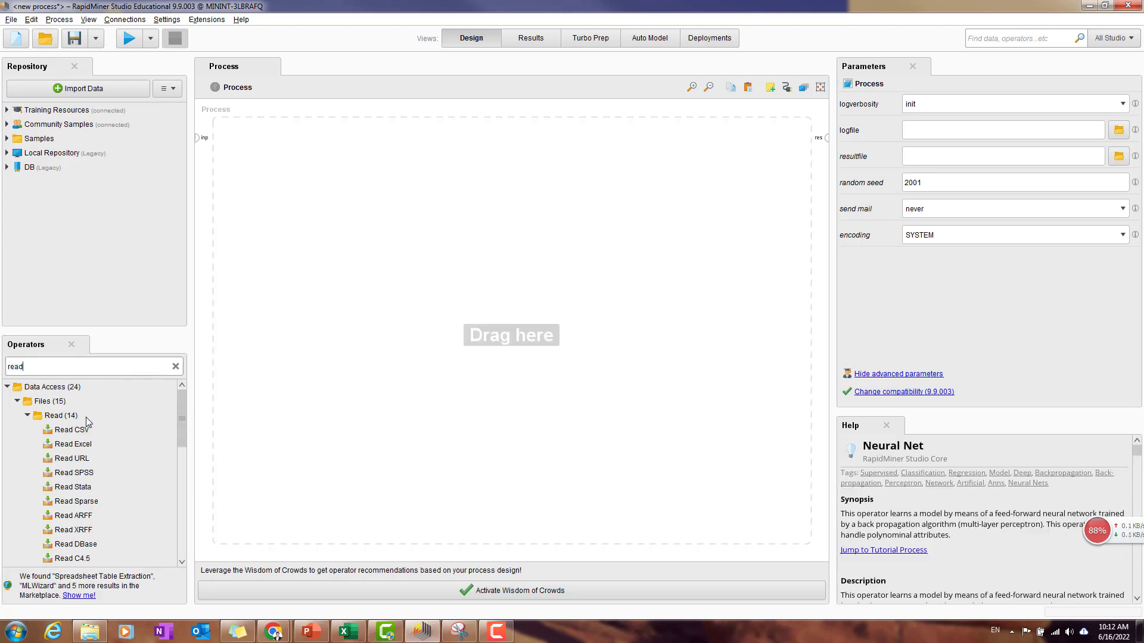
drag(79, 428, 245, 142)
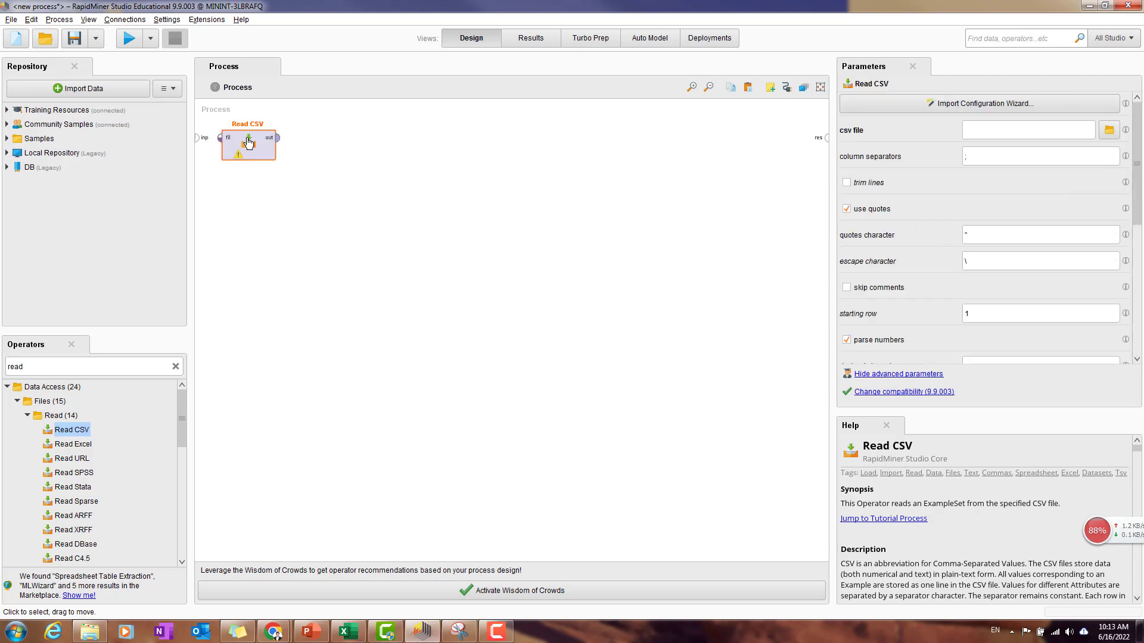
Start the Read CSV import wizard and choose PredictProspect.csv from E: > VNUK > Advanced Business Analytics > Module 6 as the data source
click(1049, 103)
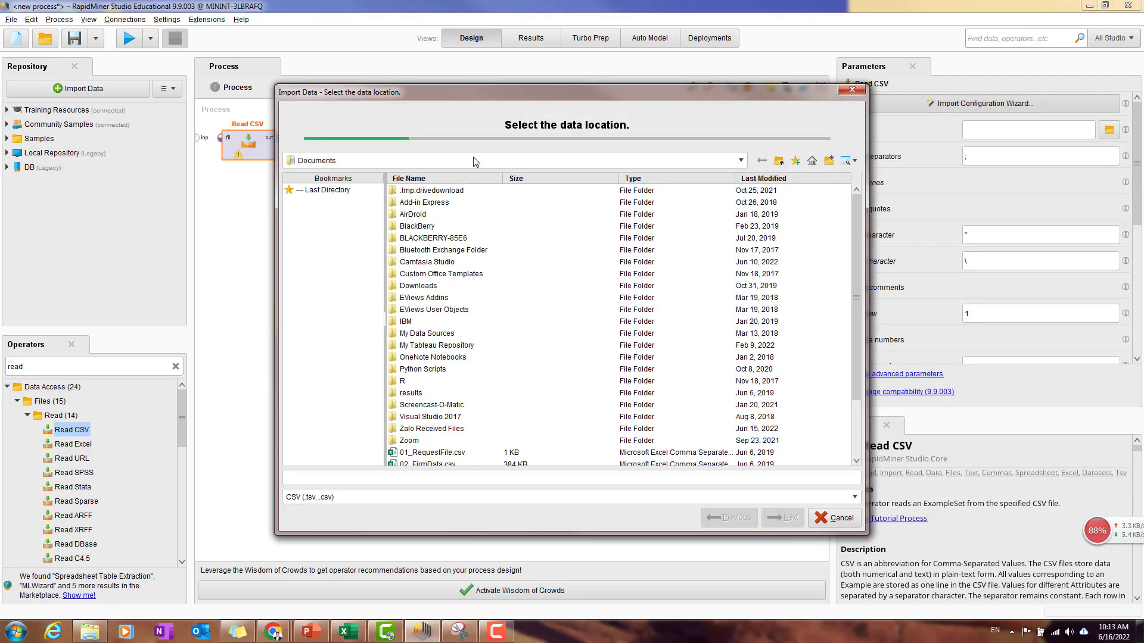
click(474, 161)
click(447, 190)
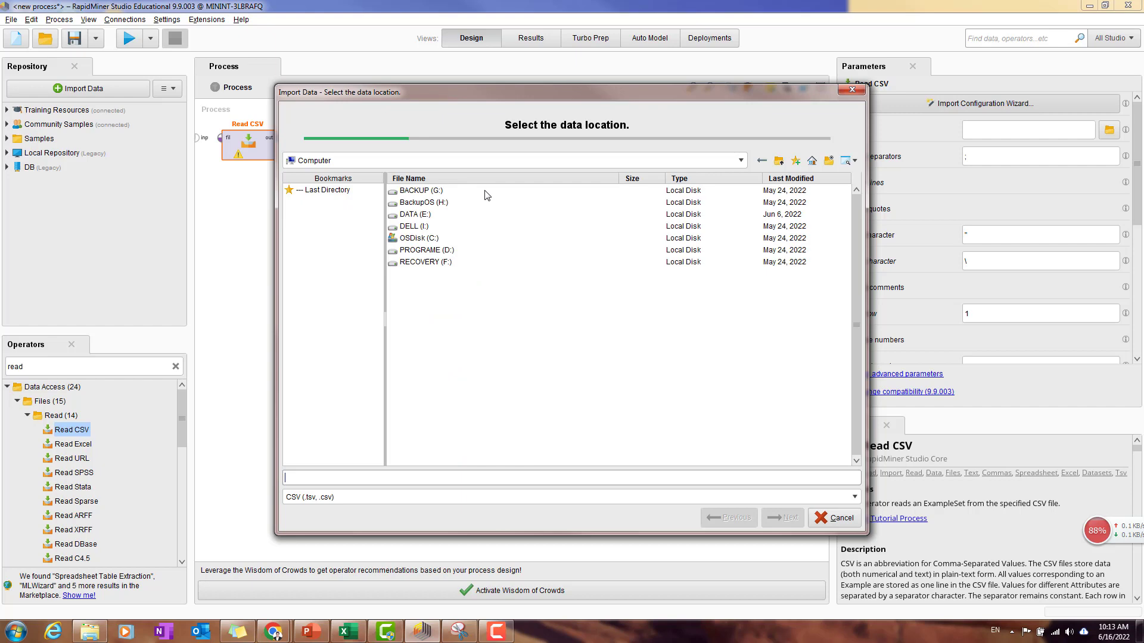
double_click(416, 214)
scroll(432, 245, down, 3)
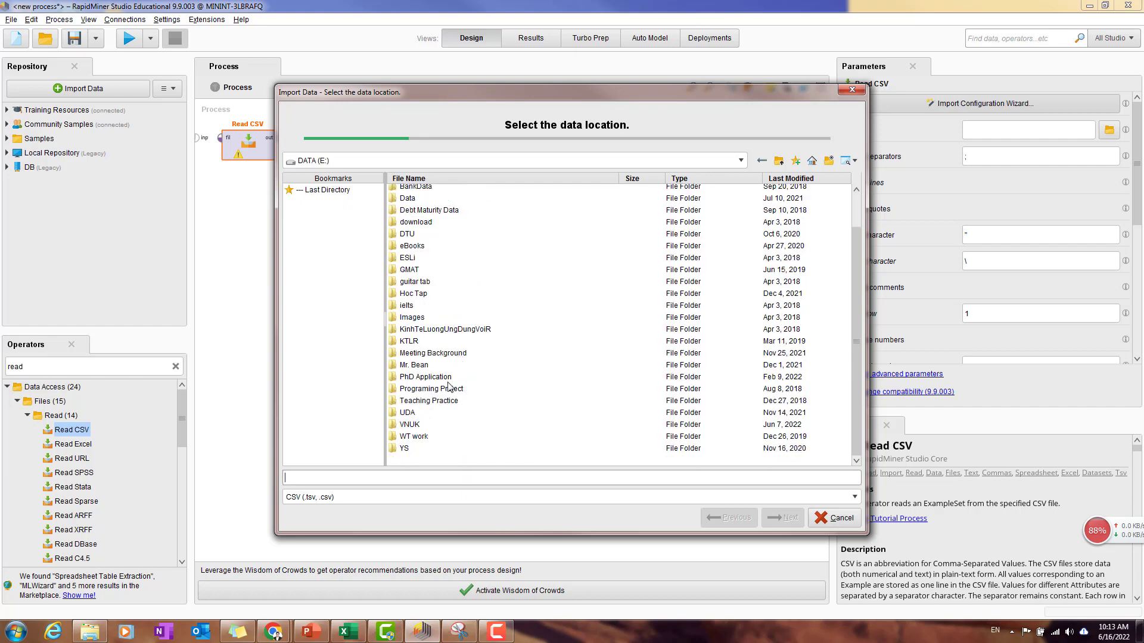
double_click(419, 428)
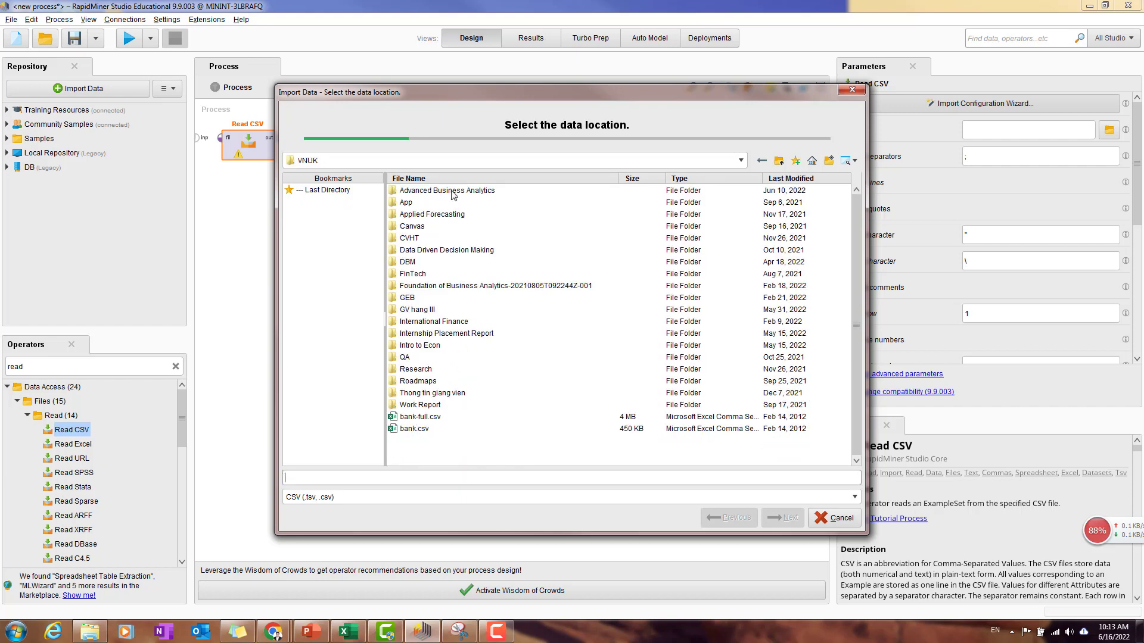
click(453, 192)
double_click(453, 192)
double_click(416, 239)
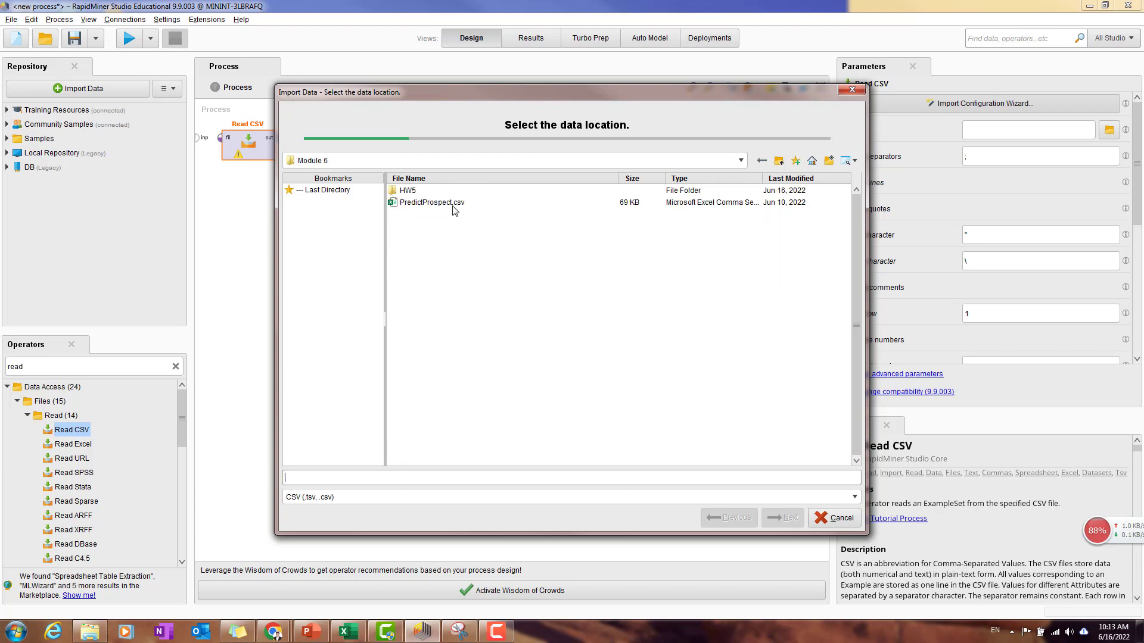
click(442, 203)
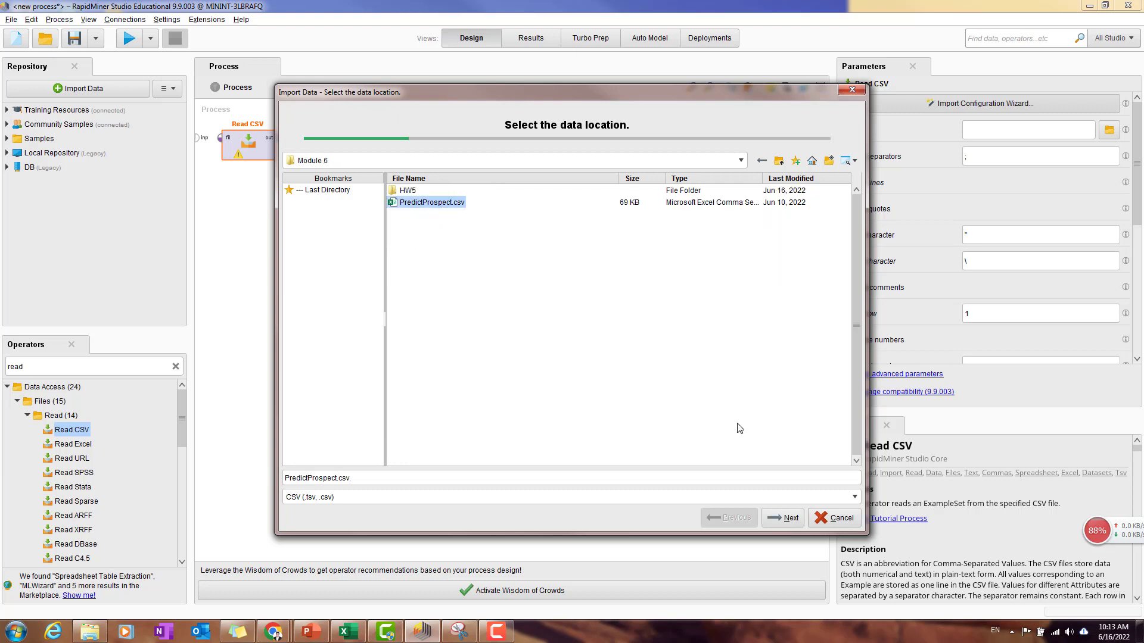
click(787, 517)
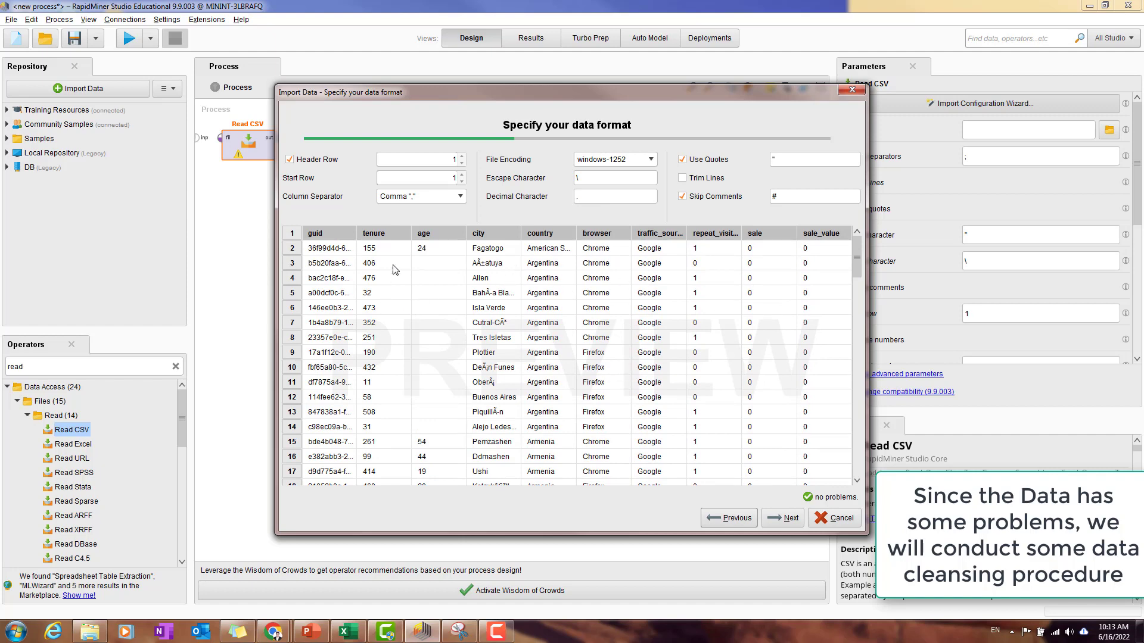
Examine the imported rows in the data format preview for missing age values and garbled city names
scroll(443, 298, down, 1)
scroll(441, 300, up, 1)
scroll(444, 274, down, 2)
scroll(449, 406, down, 14)
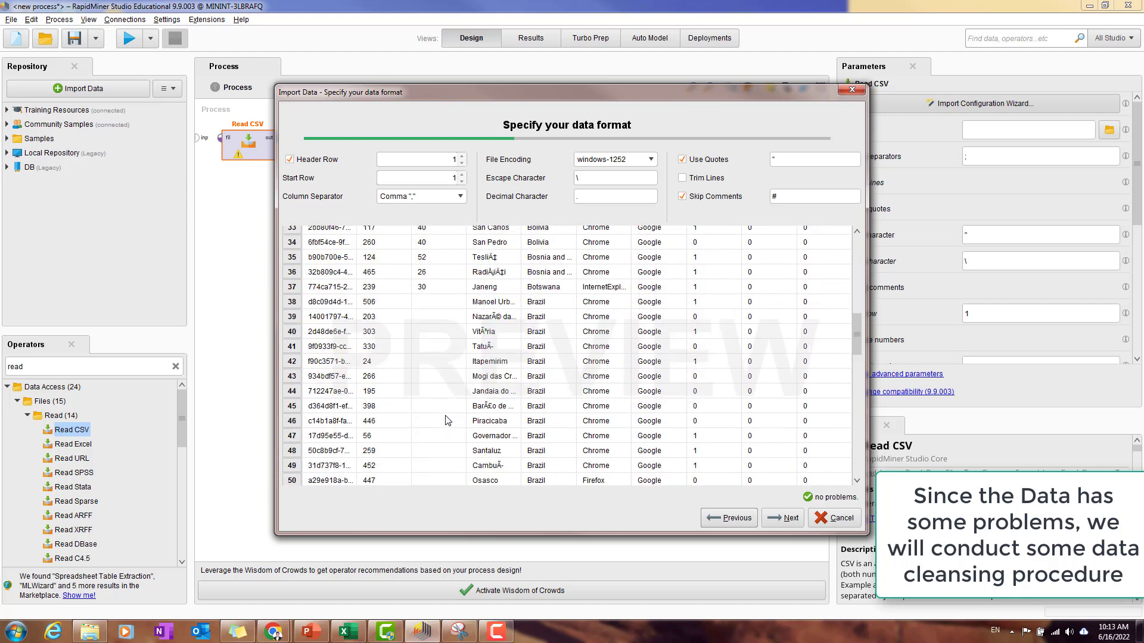
scroll(447, 421, down, 3)
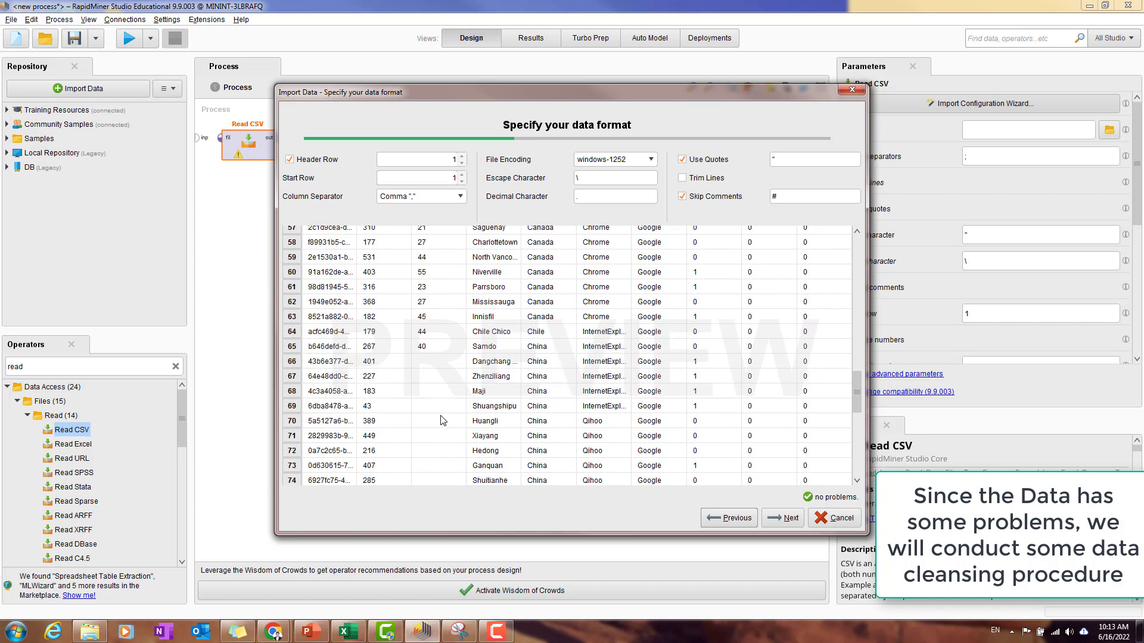
scroll(451, 397, up, 3)
scroll(451, 393, up, 13)
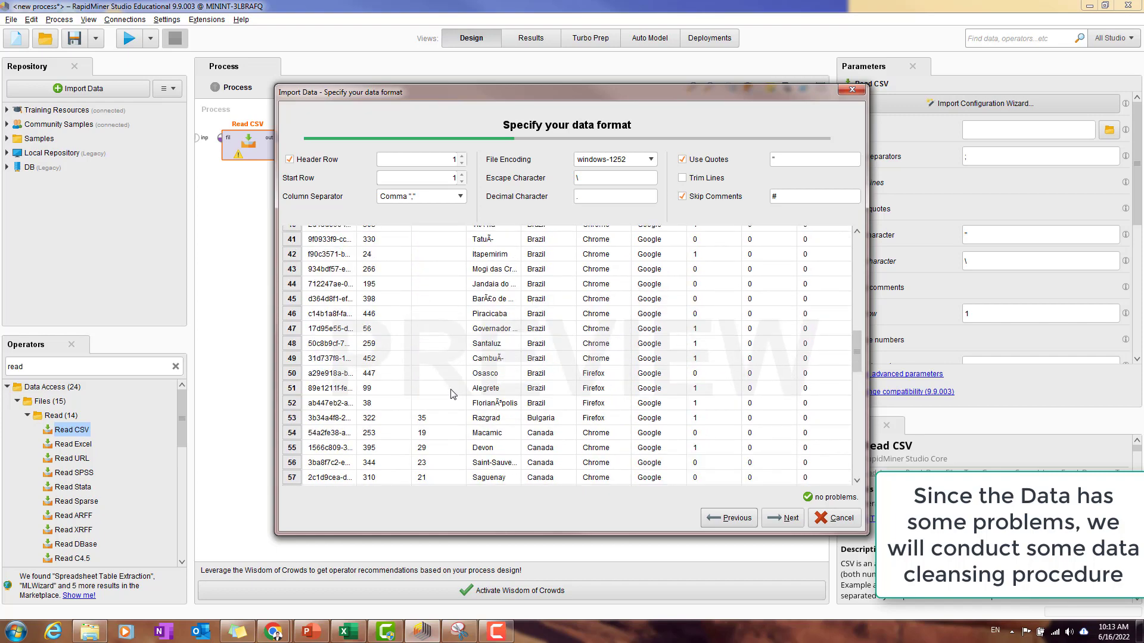
scroll(451, 393, up, 2)
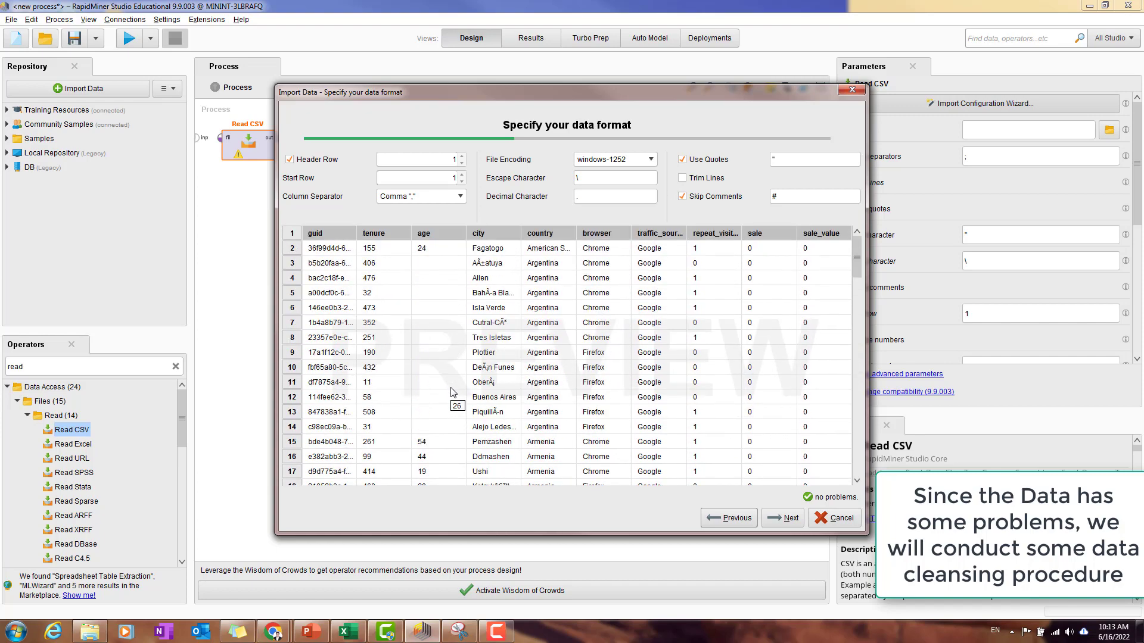
mouse_move(860, 271)
mouse_down()
mouse_move(862, 453)
mouse_move(855, 250)
mouse_up()
scroll(473, 364, down, 2)
scroll(480, 364, up, 2)
Accept the data format settings and check the data types of the columns through to sale_value
click(786, 518)
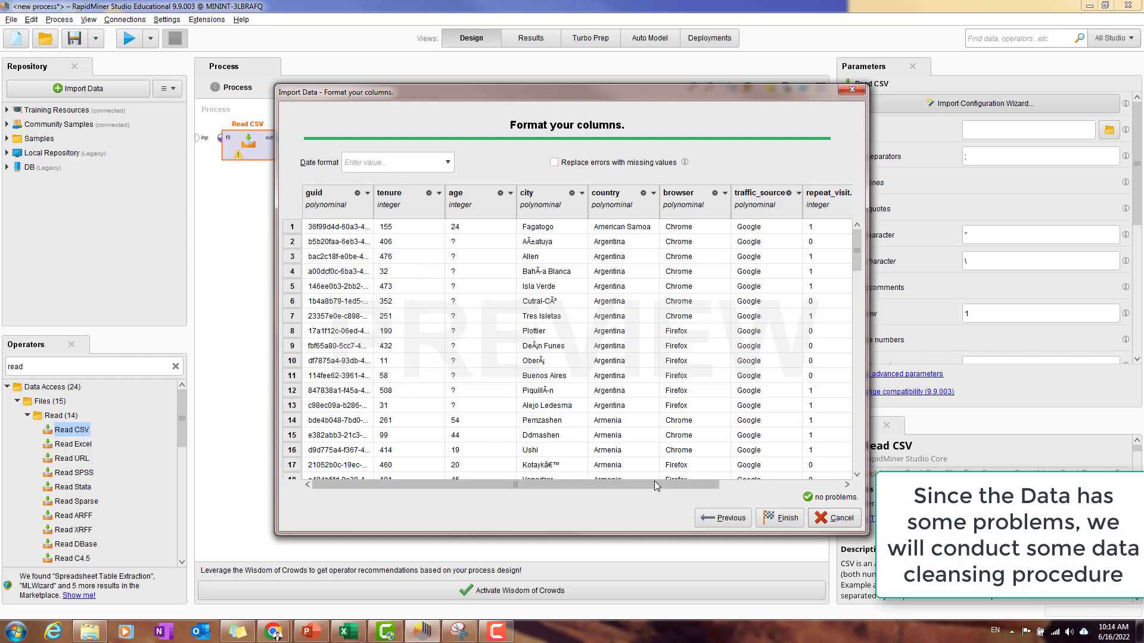
drag(655, 487, 719, 481)
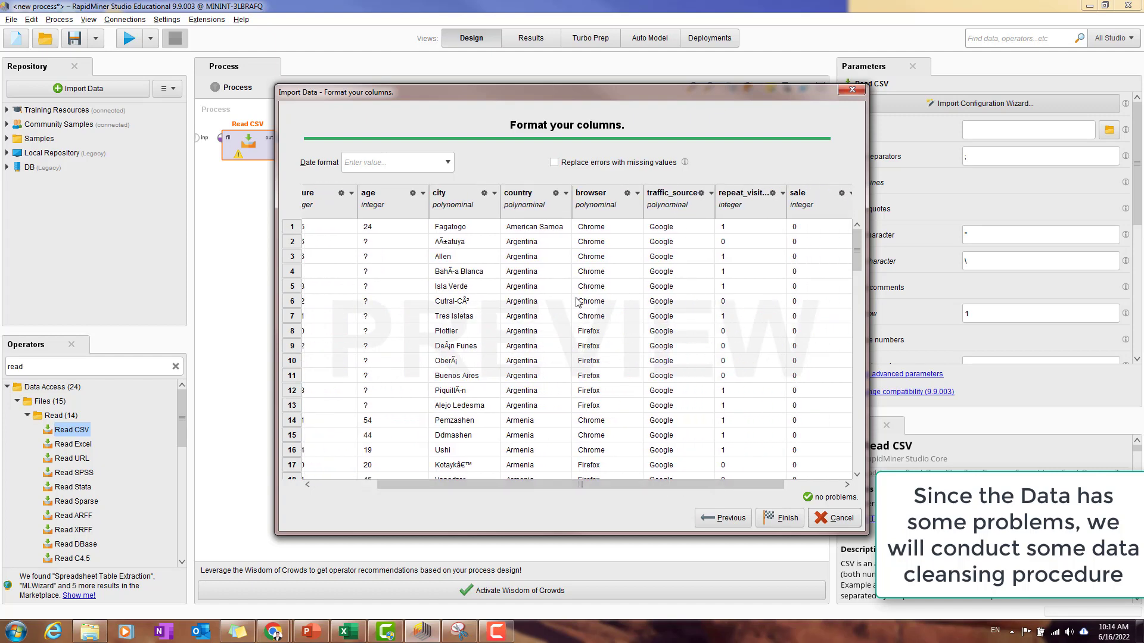
scroll(543, 352, down, 2)
scroll(709, 381, up, 2)
drag(718, 486, 775, 486)
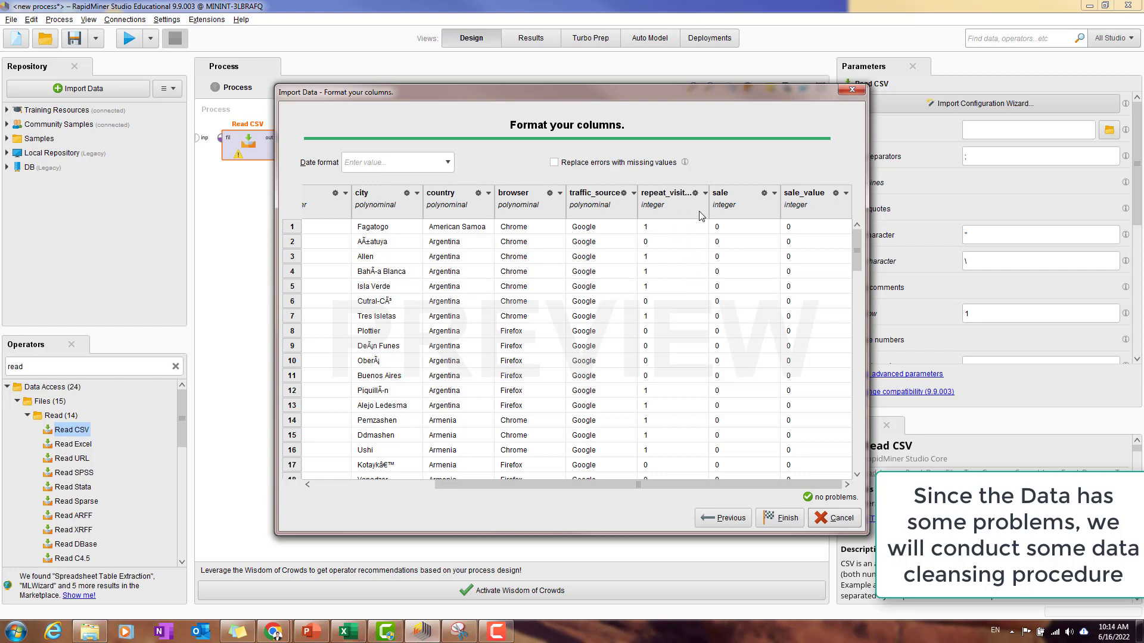
Examine the sale and sale_value columns across all preview rows to see which values the label takes
scroll(770, 340, down, 6)
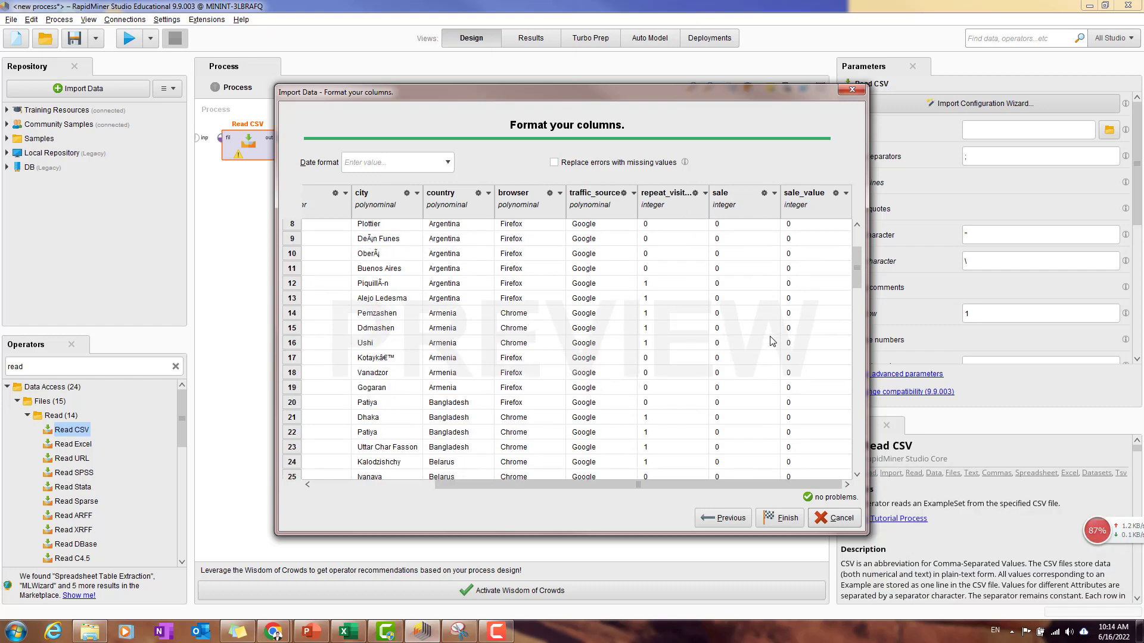
scroll(771, 342, down, 8)
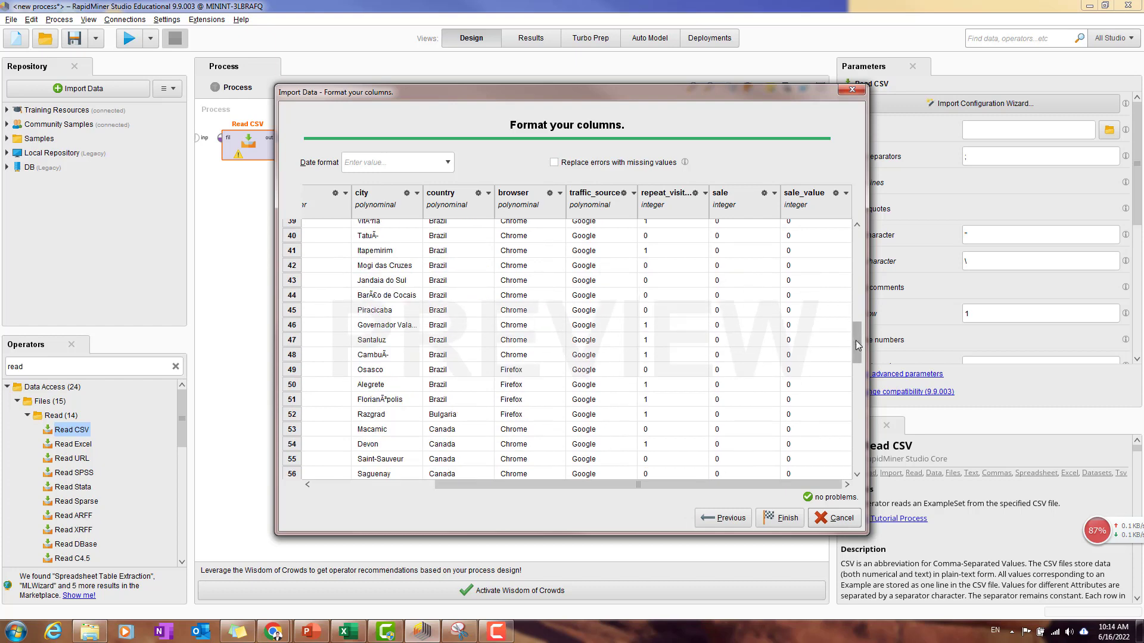
drag(857, 348, 850, 438)
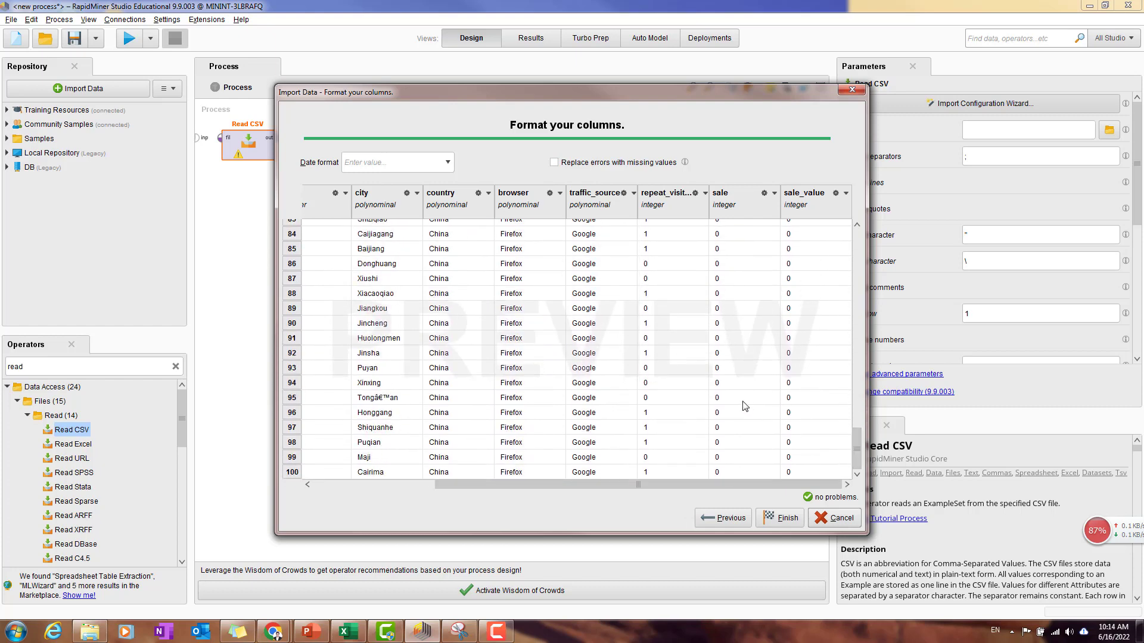
scroll(731, 382, down, 2)
scroll(764, 446, up, 2)
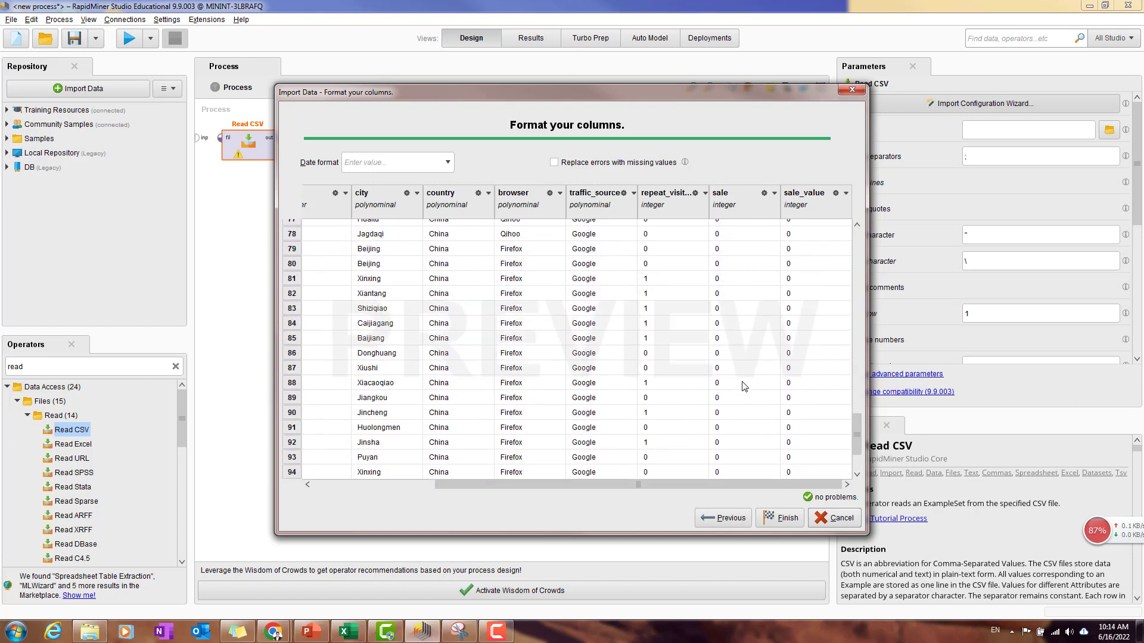
scroll(768, 360, down, 2)
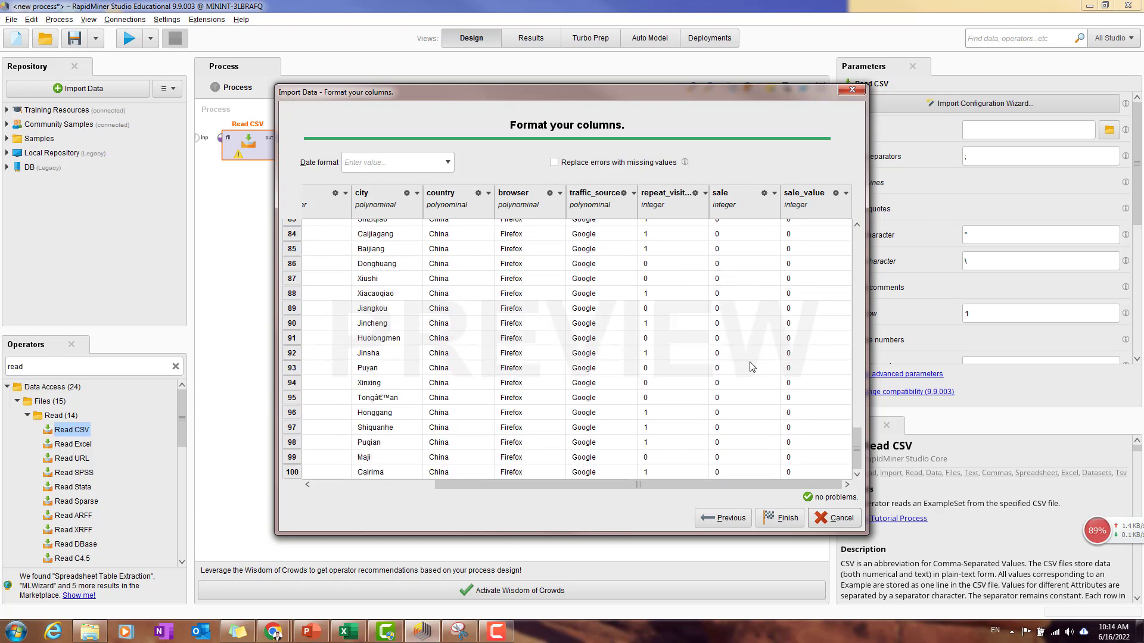
scroll(774, 381, up, 3)
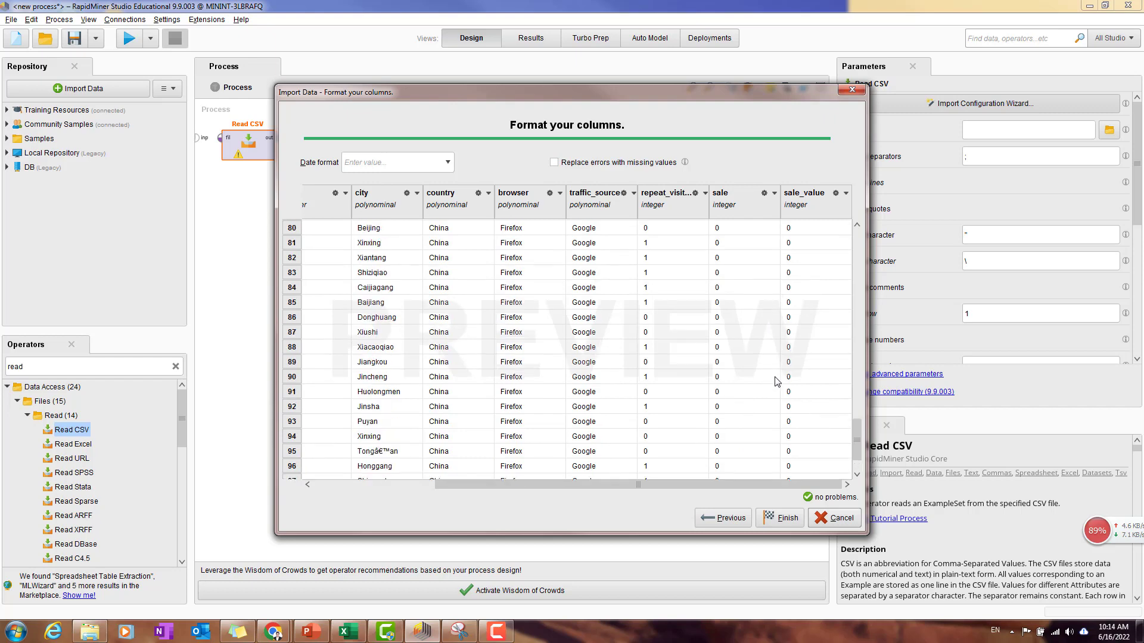
drag(856, 424, 728, 256)
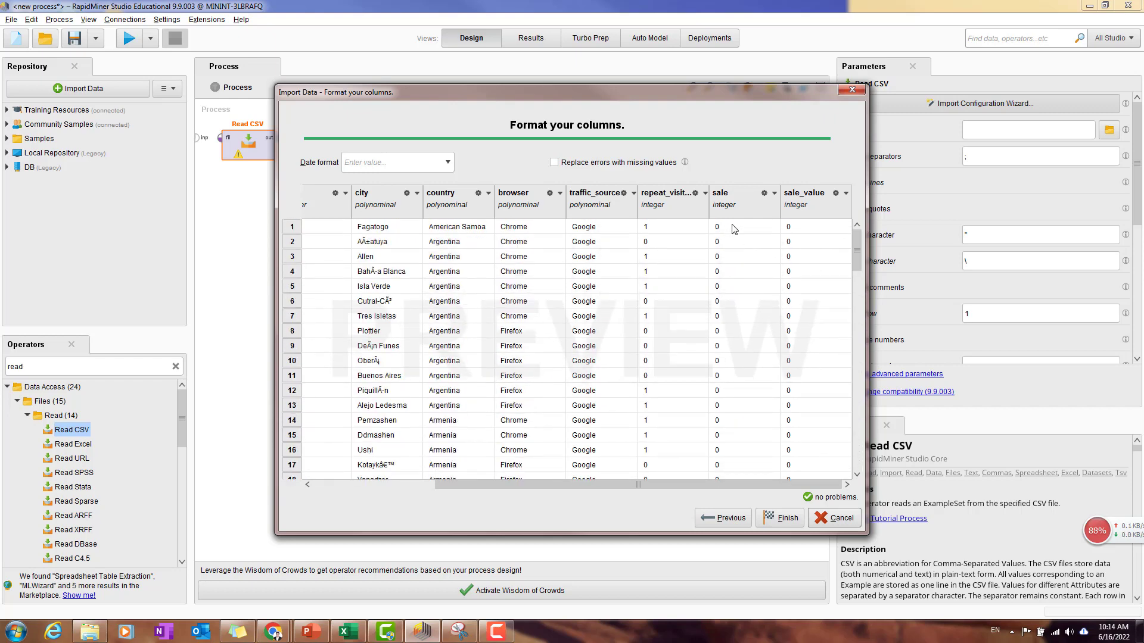
scroll(754, 316, down, 1)
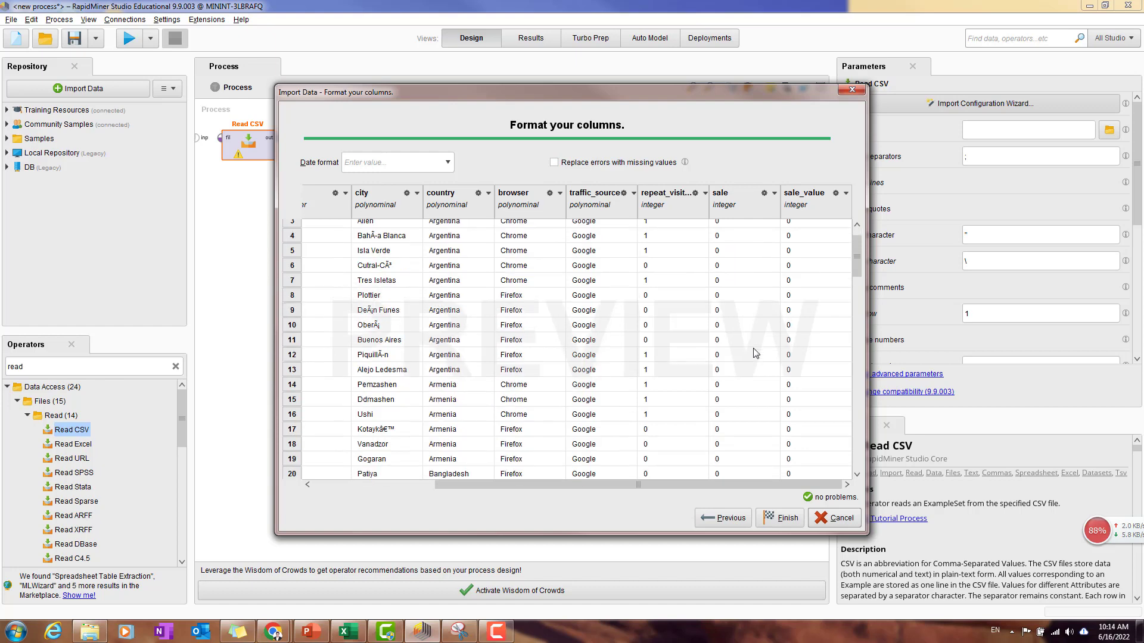
scroll(750, 351, down, 10)
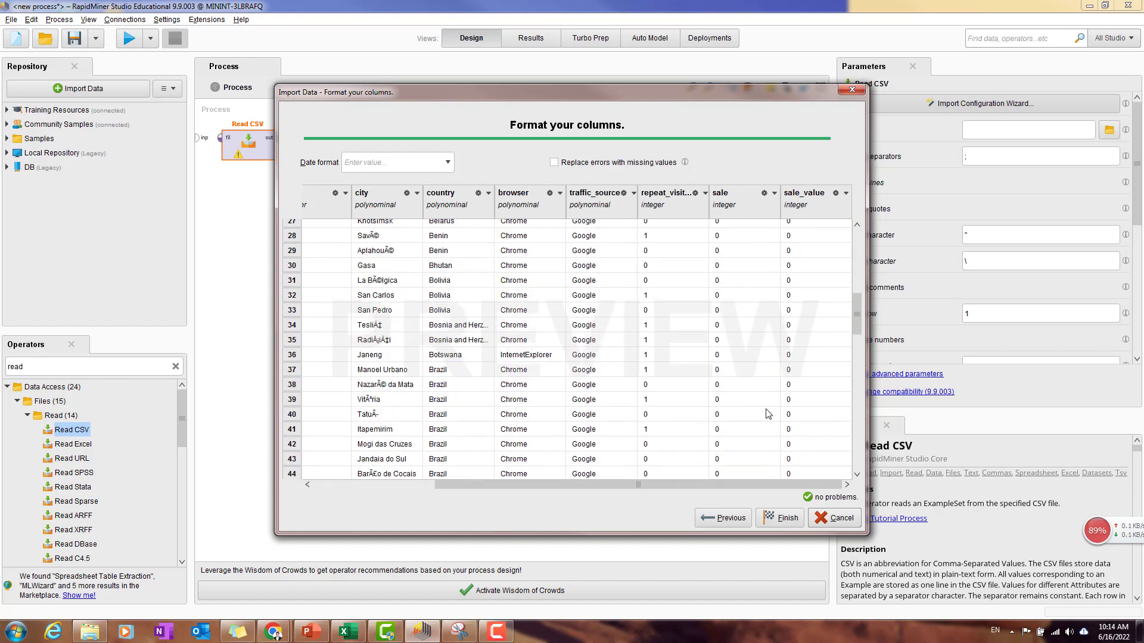
Finish the CSV import and connect the Read CSV output to the process result port
click(787, 517)
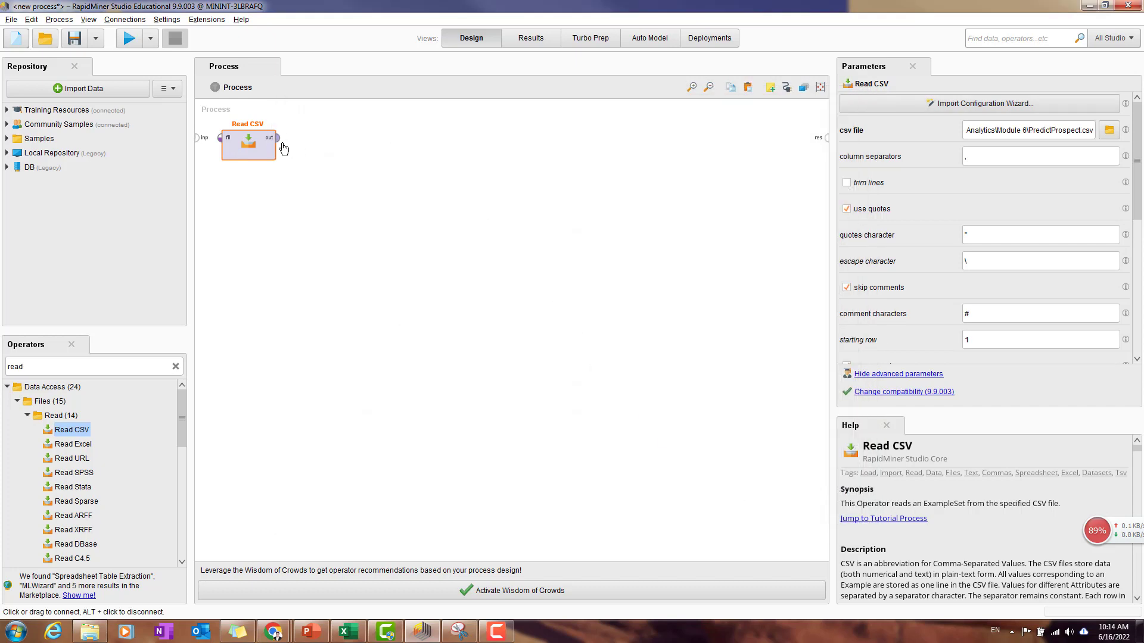
click(278, 138)
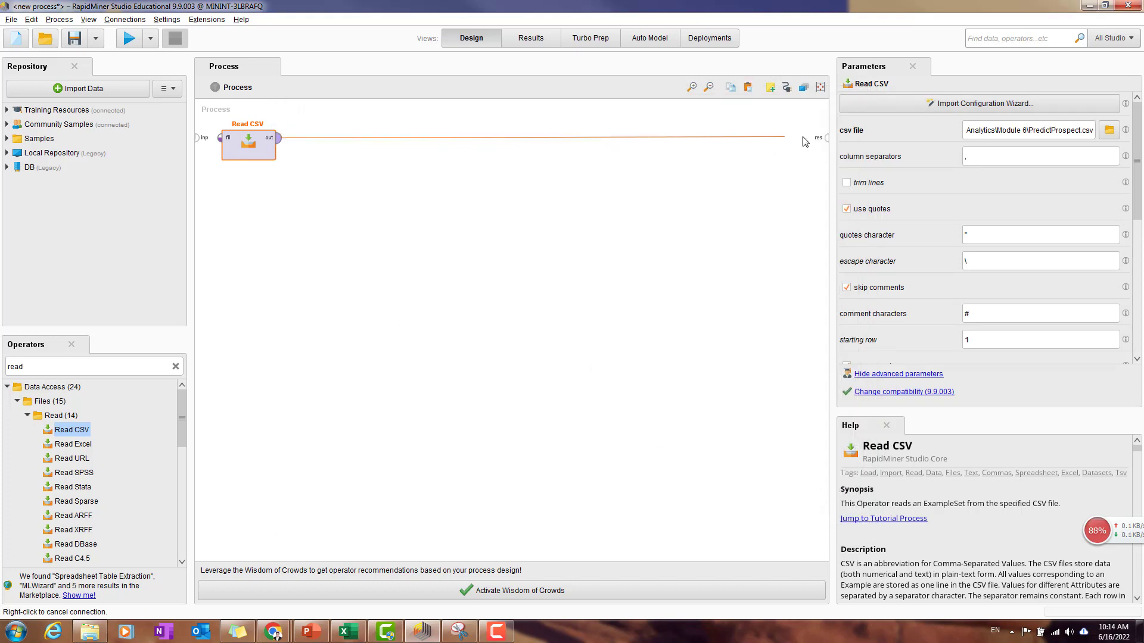
click(825, 138)
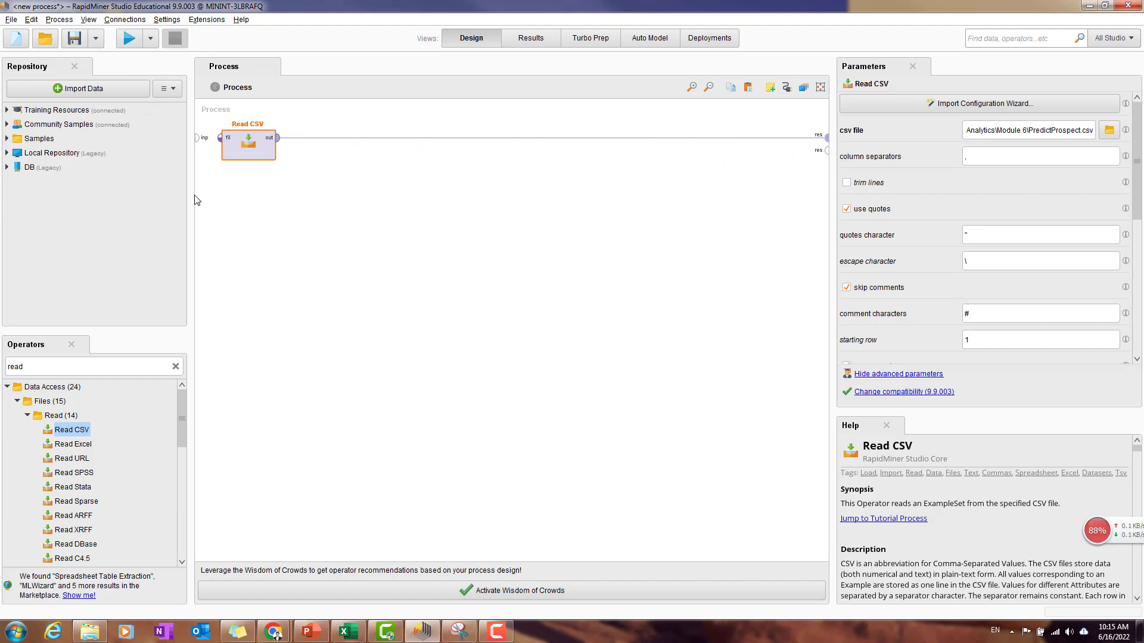
Run the process to view the imported example set, and return to the process design
drag(192, 197, 169, 206)
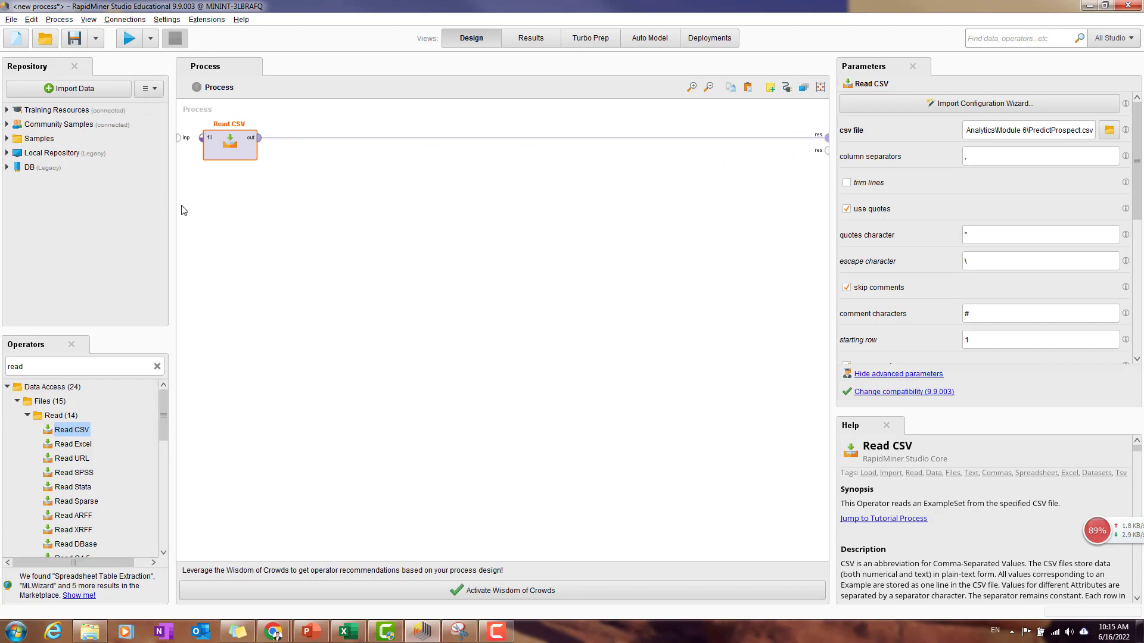
click(129, 38)
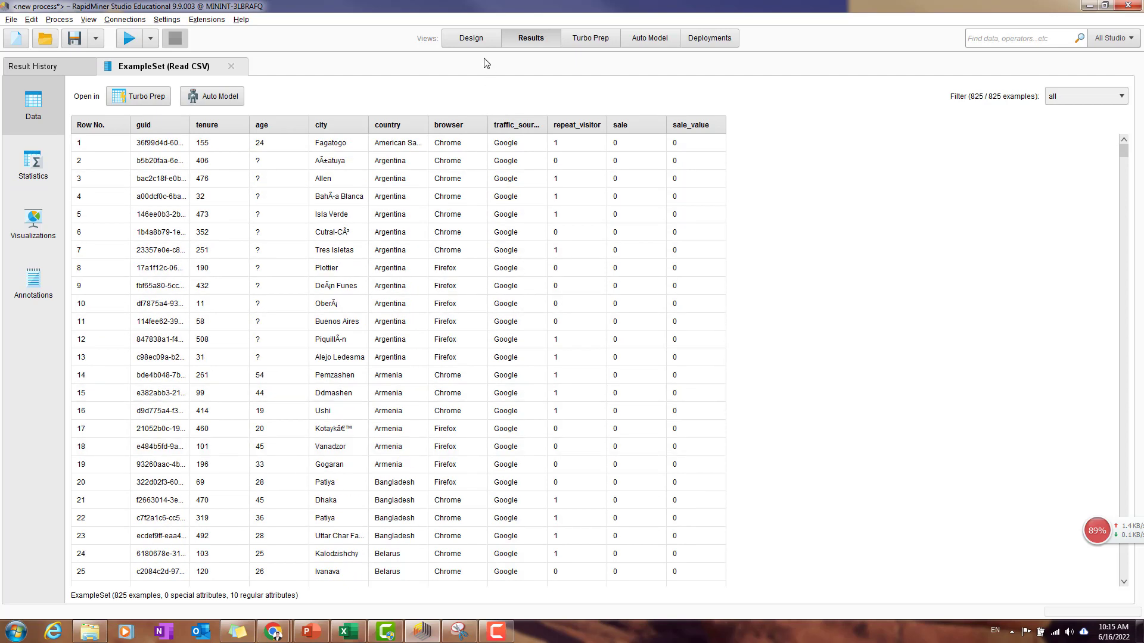
click(479, 40)
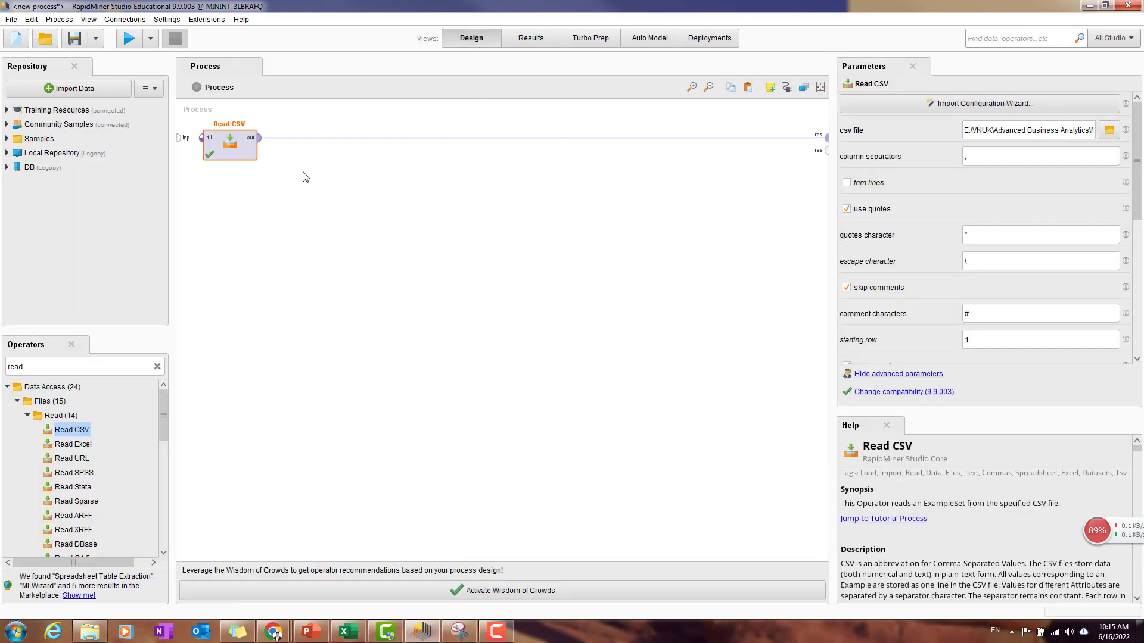
Search the operators for "nominal to", insert Nominal to Numerical after Read CSV and set its attribute filter type to subset
click(95, 369)
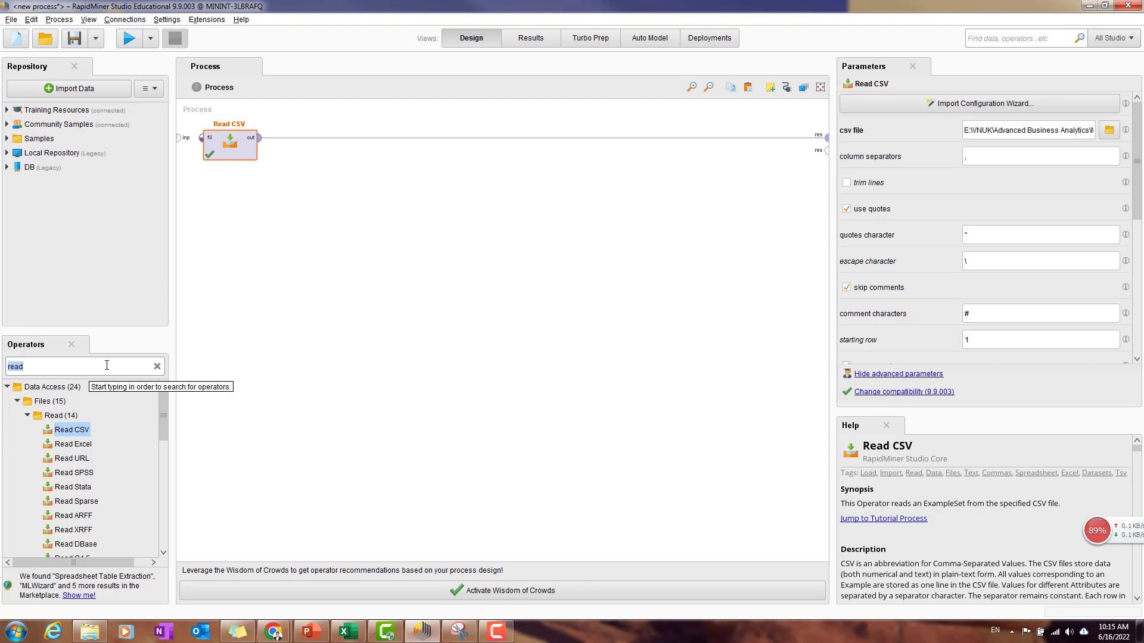
text(no)
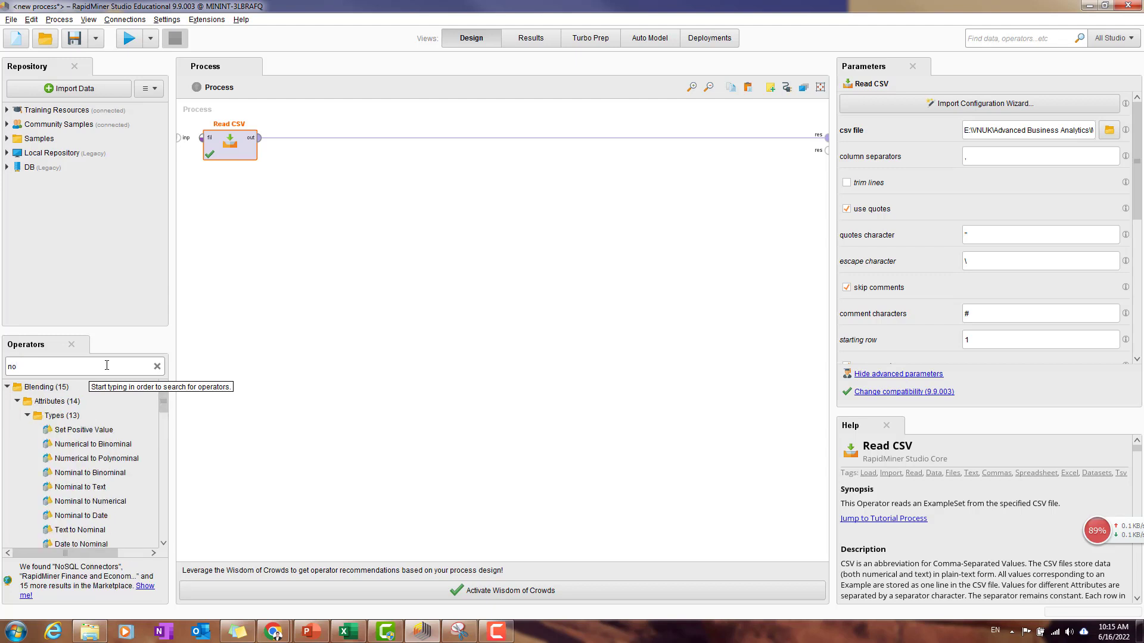
text(minal t)
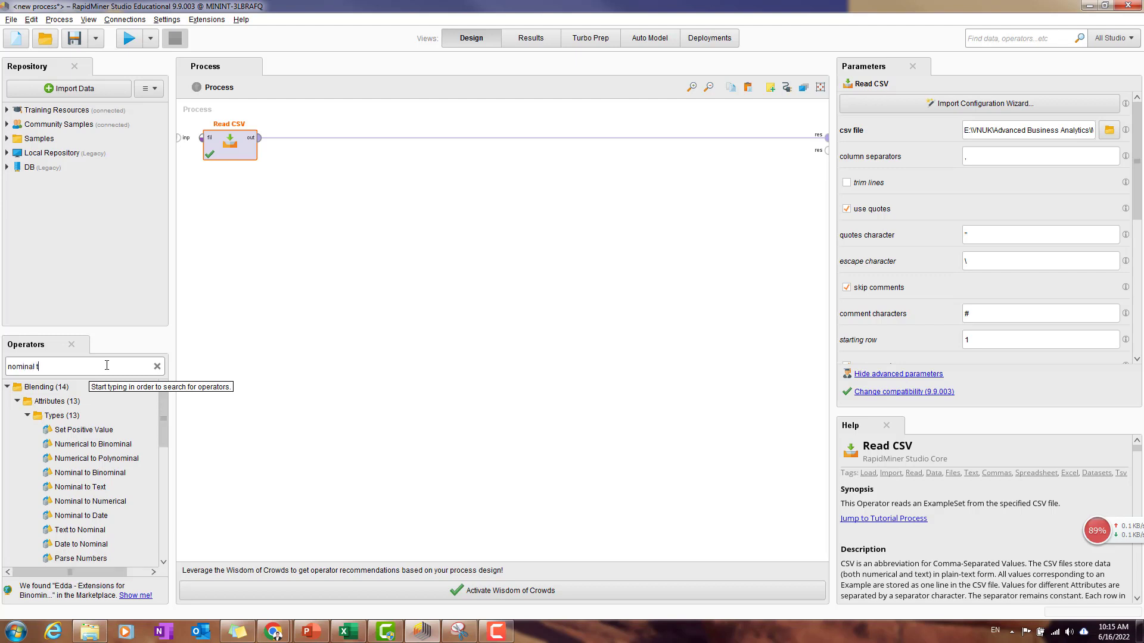
text(o)
drag(89, 501, 152, 473)
drag(309, 147, 298, 140)
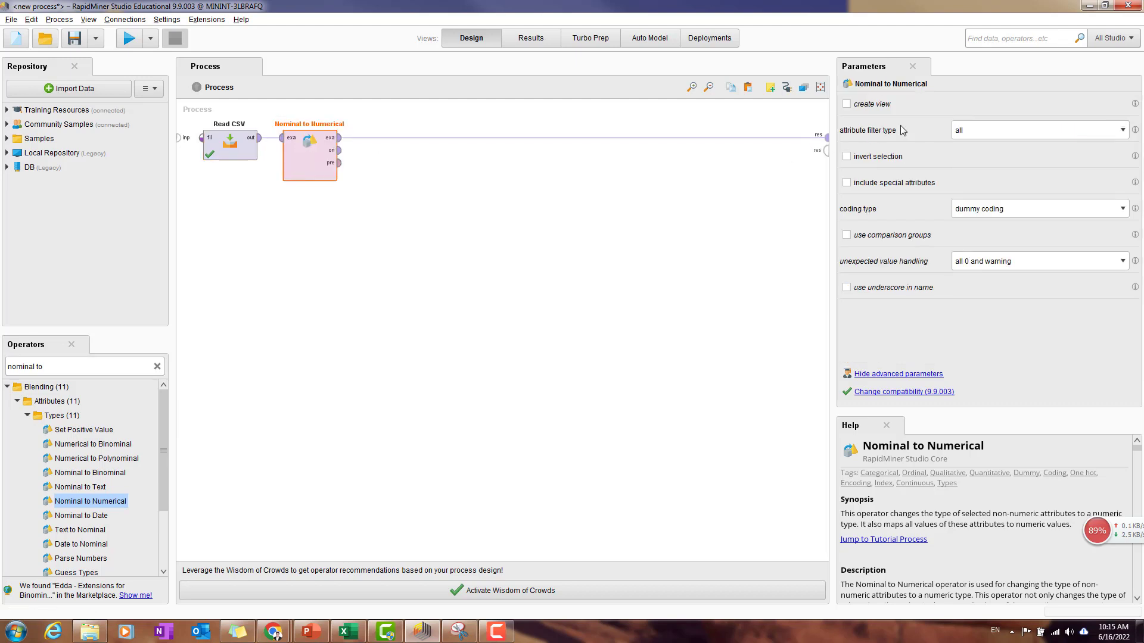
click(1123, 131)
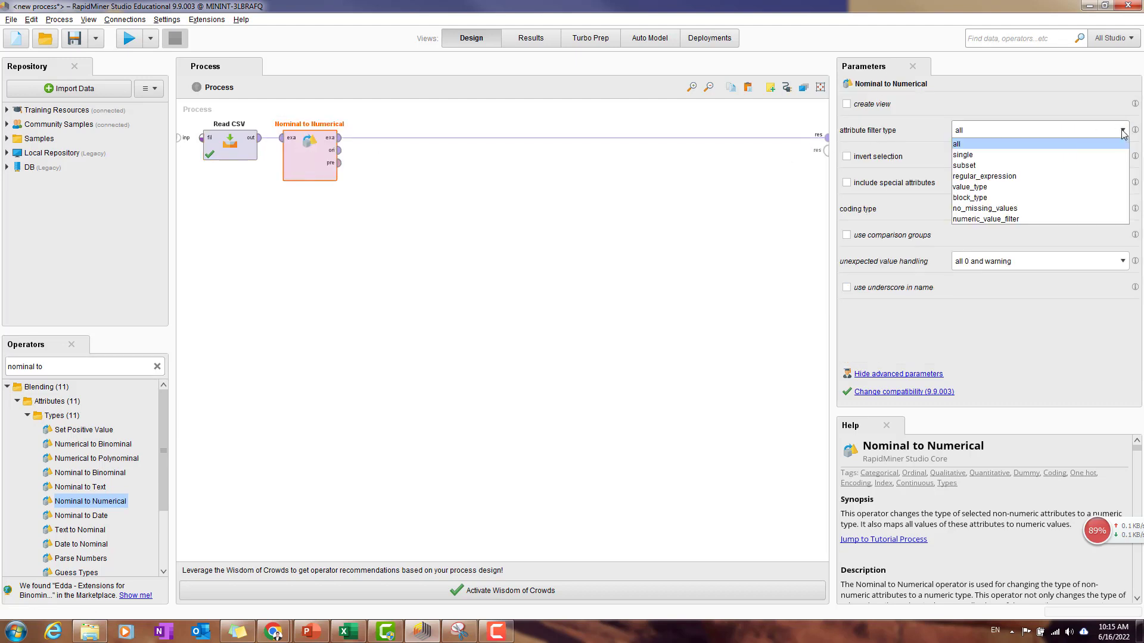
click(1022, 167)
click(1036, 156)
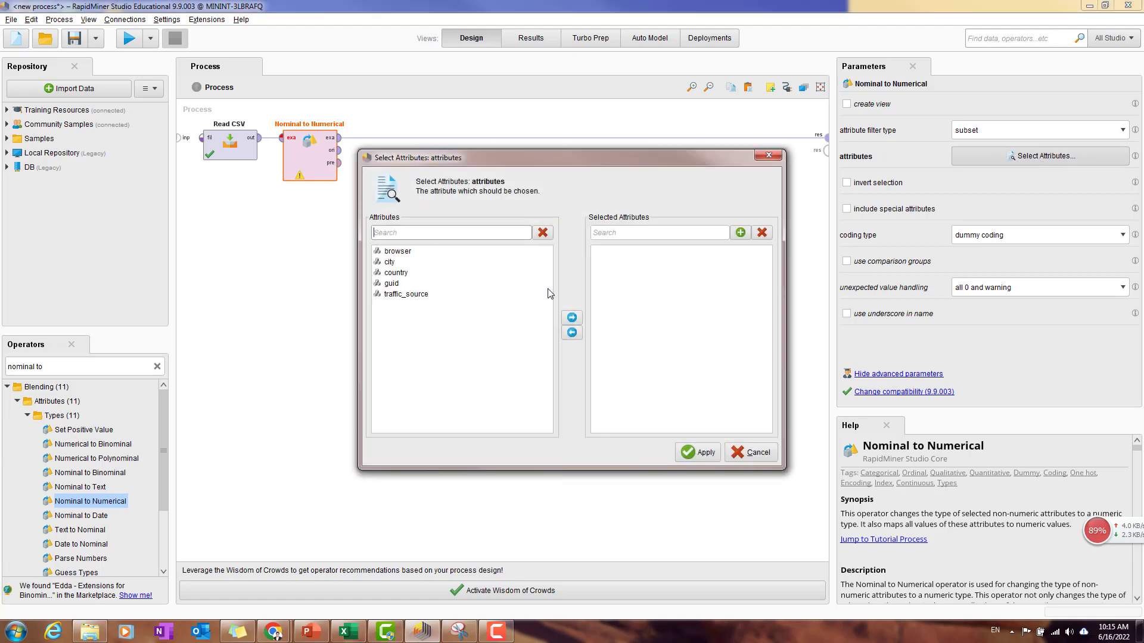
click(392, 254)
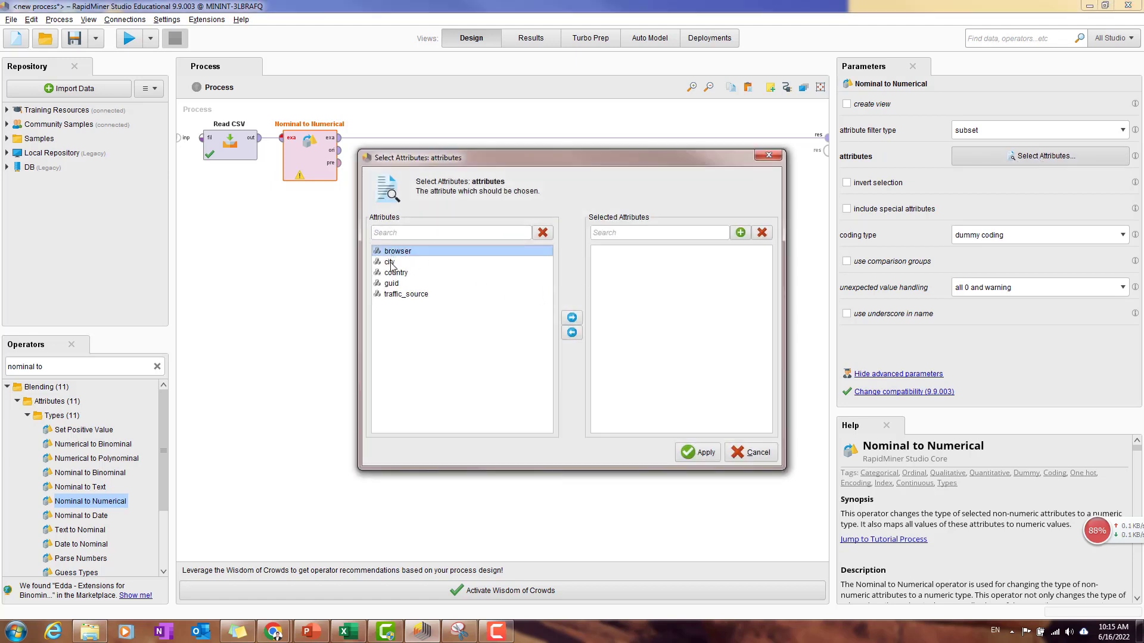
click(392, 266)
click(402, 273)
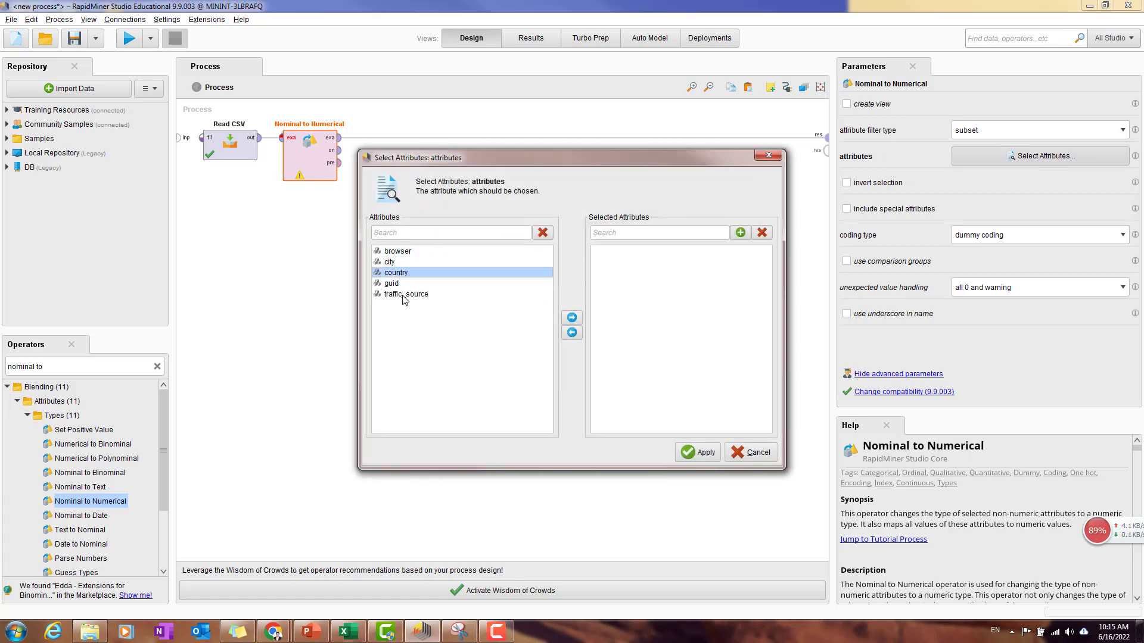
click(404, 297)
click(397, 253)
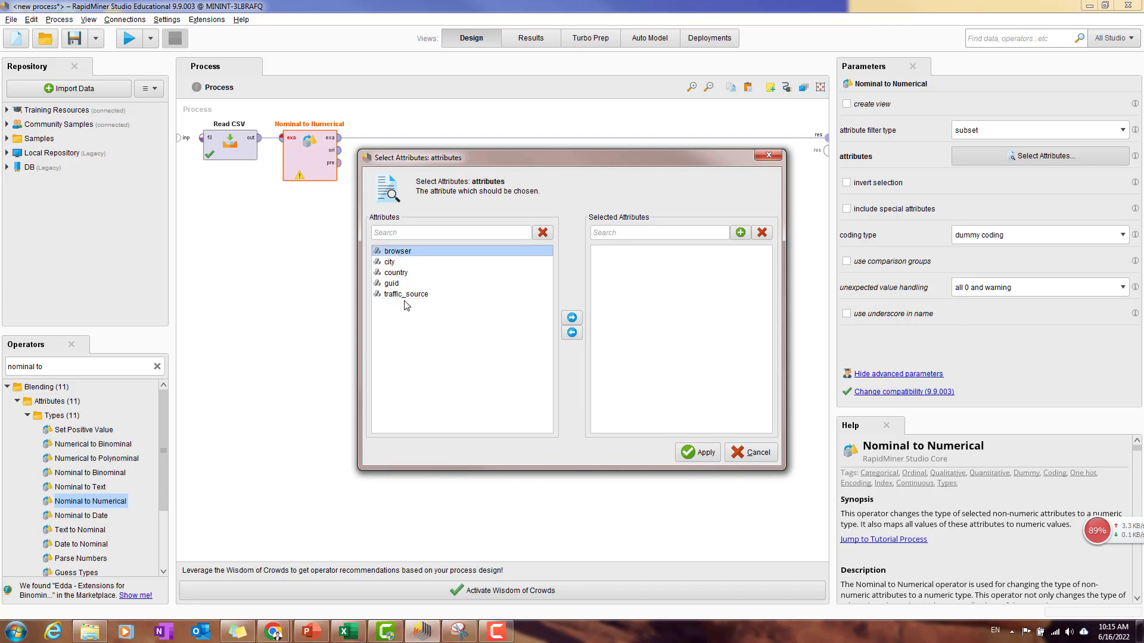
shift+click(405, 295)
ctrl+click(407, 285)
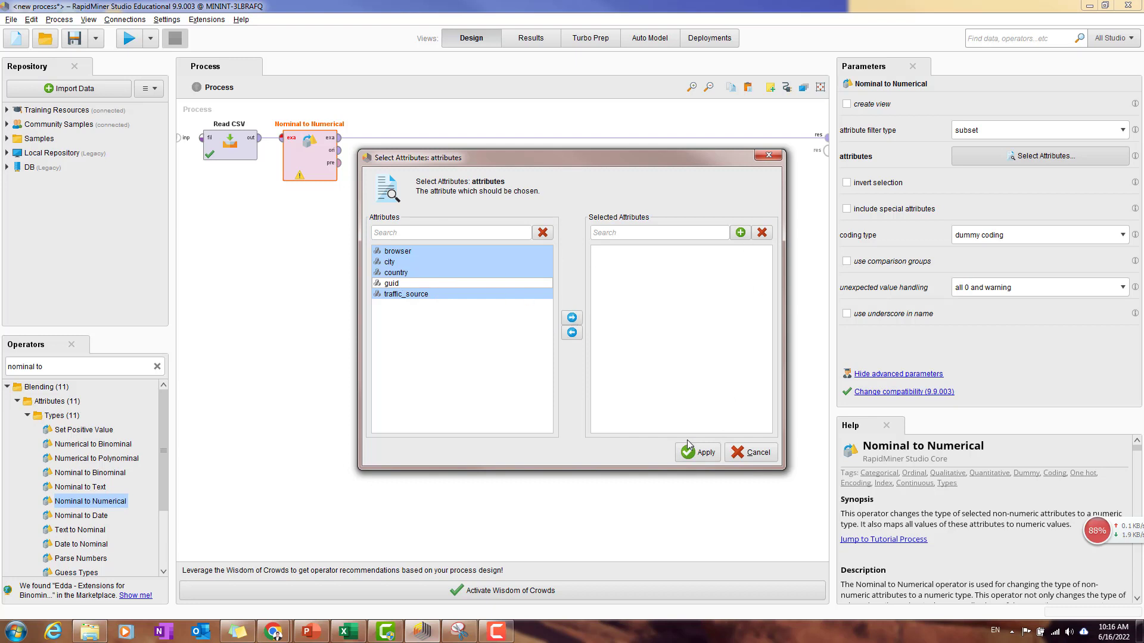
click(752, 452)
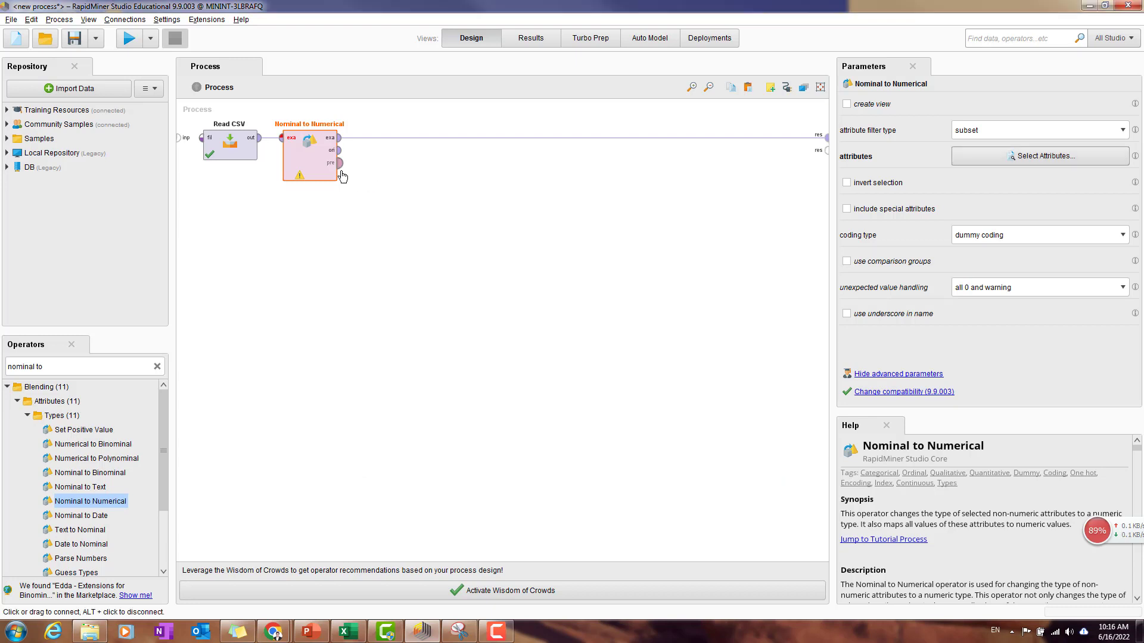
Make room before Nominal to Numerical, search the operators for "select a" and insert Select Attributes between it and Read CSV
drag(328, 172, 407, 174)
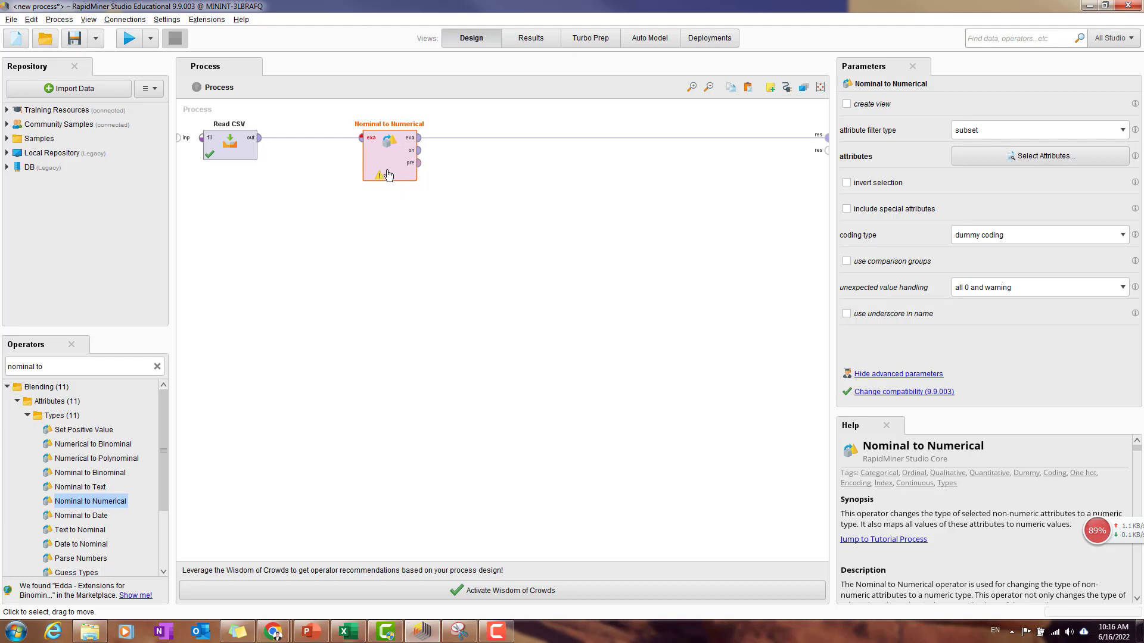
click(99, 363)
text(select)
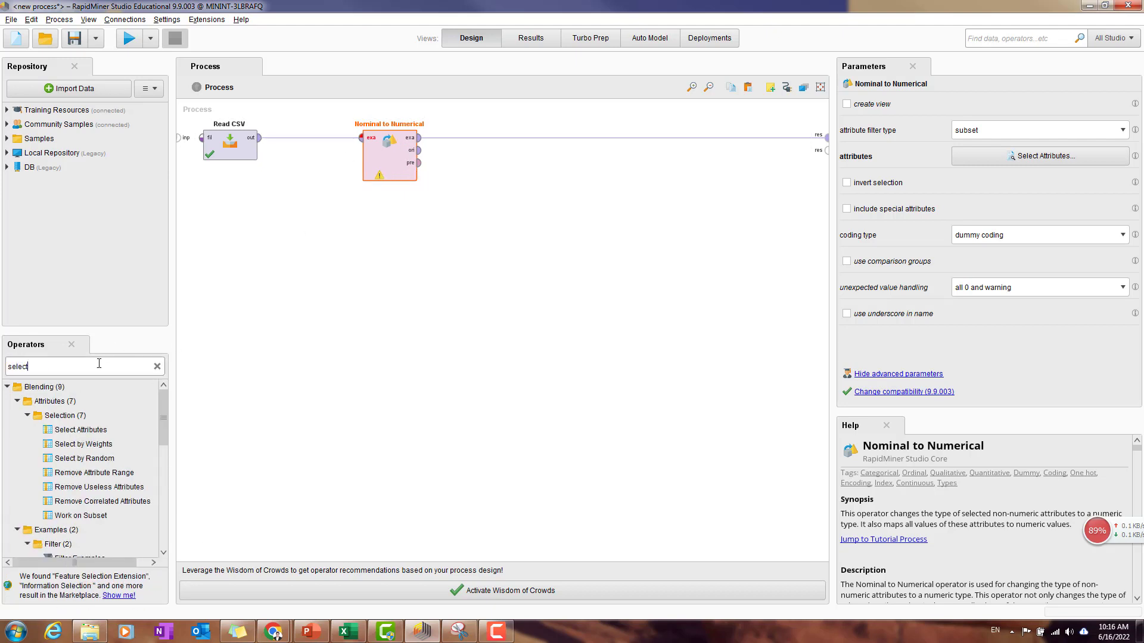
text( a)
drag(72, 429, 295, 135)
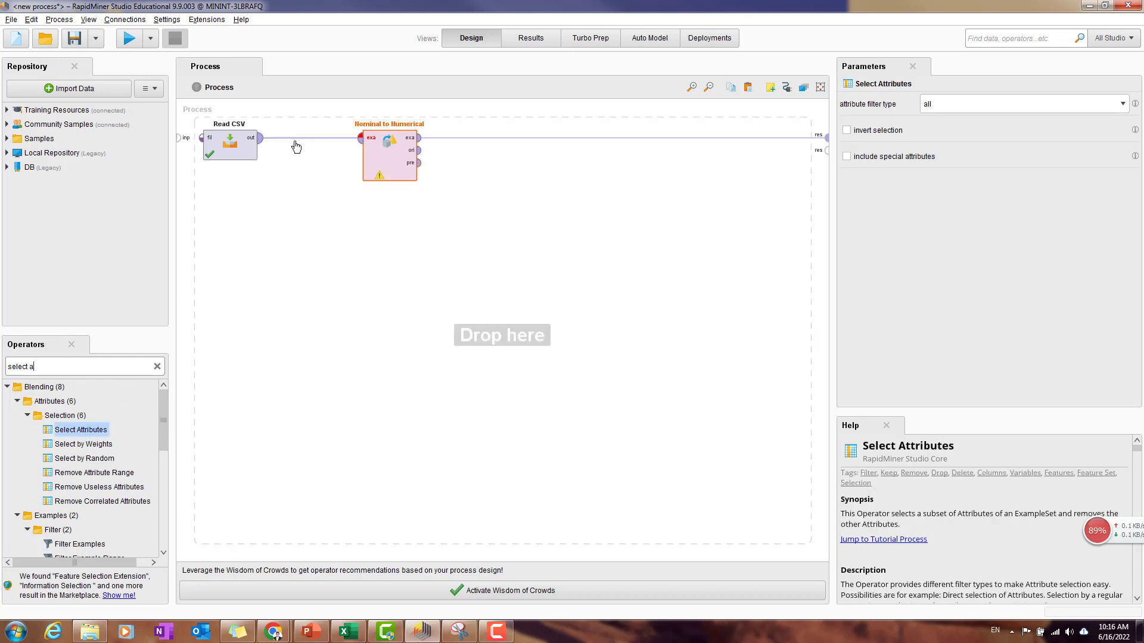
Set Select Attributes to filter by subset, choose guid and invert the selection to exclude that attribute
click(1123, 104)
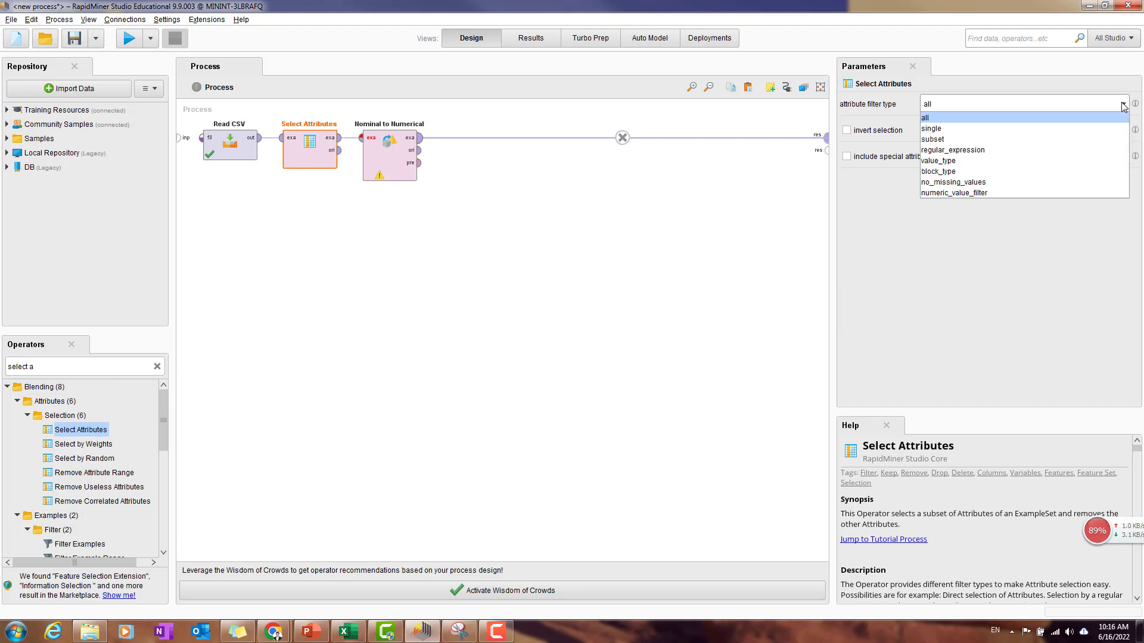
click(1037, 139)
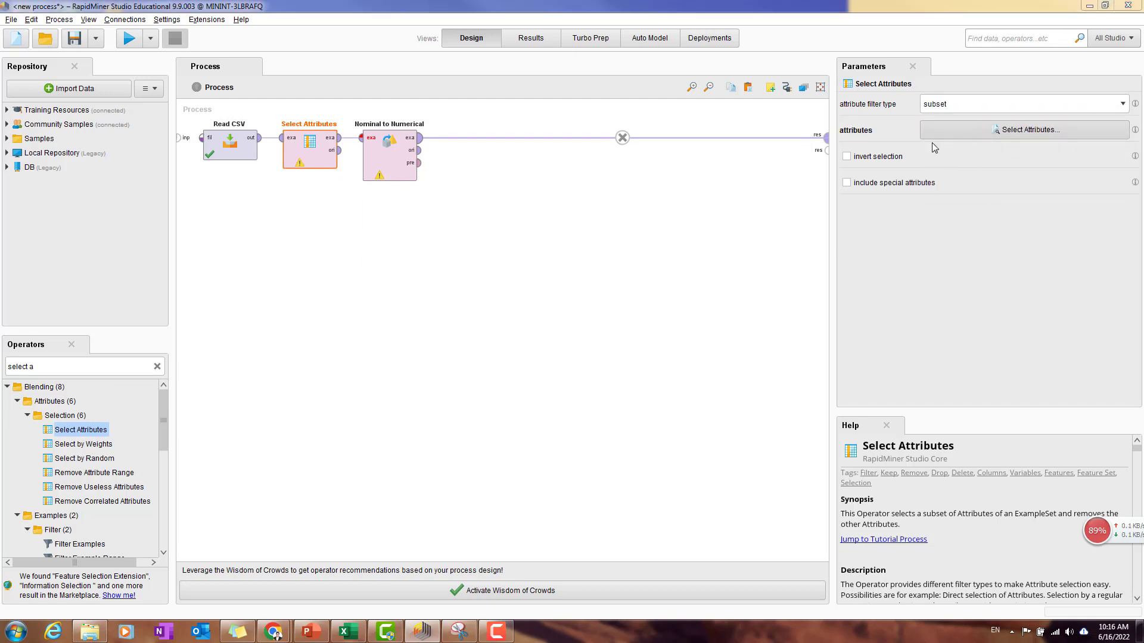
click(933, 134)
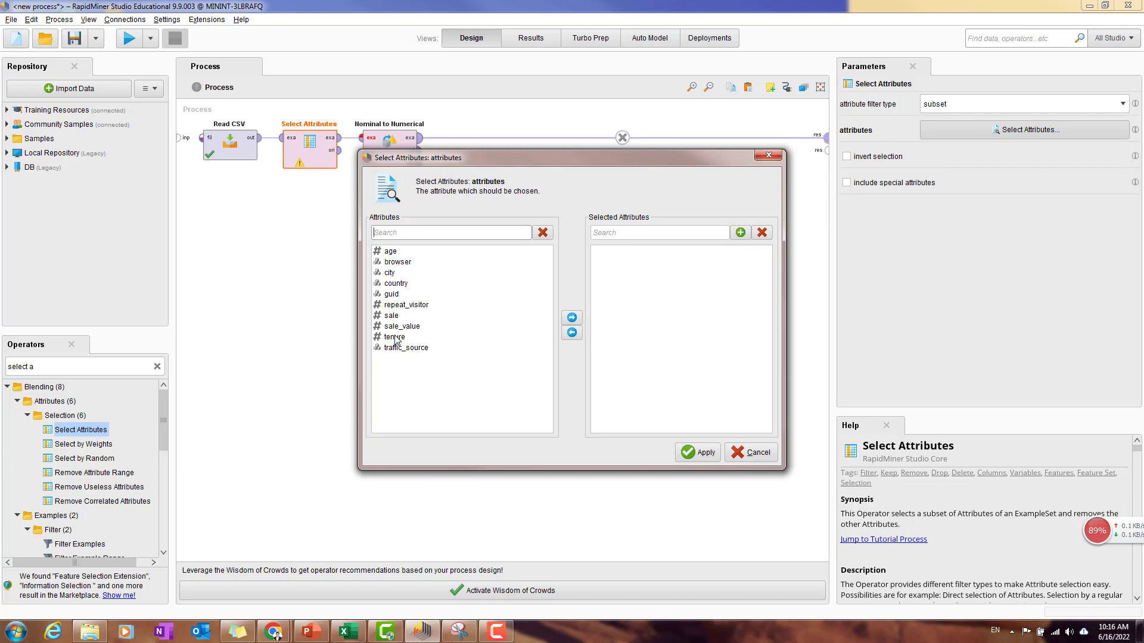
click(391, 295)
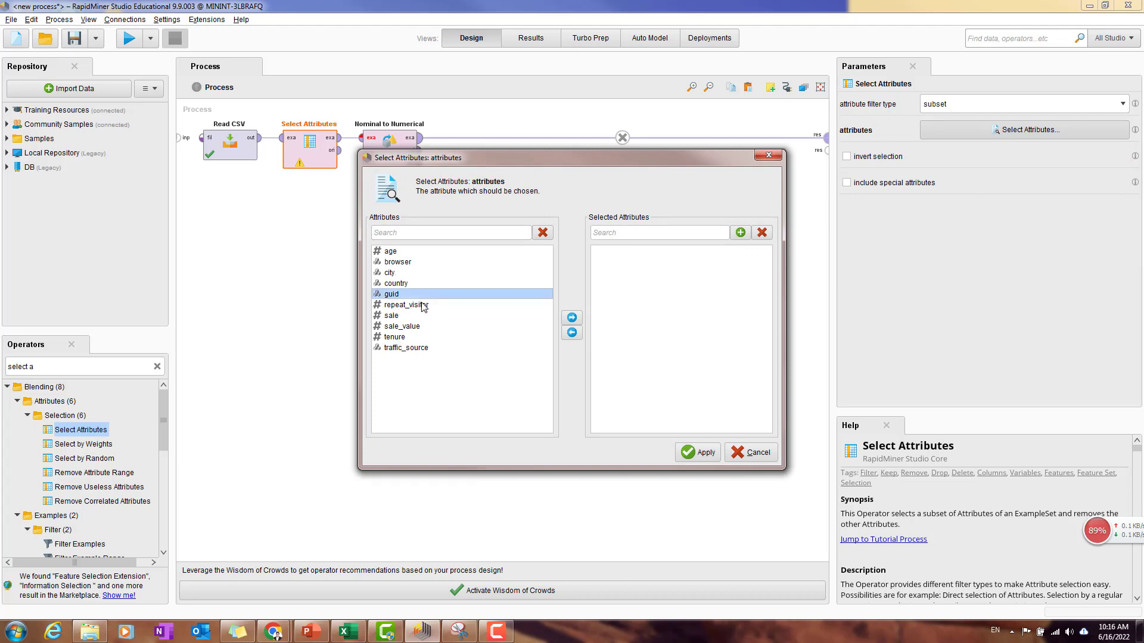
click(572, 317)
click(698, 451)
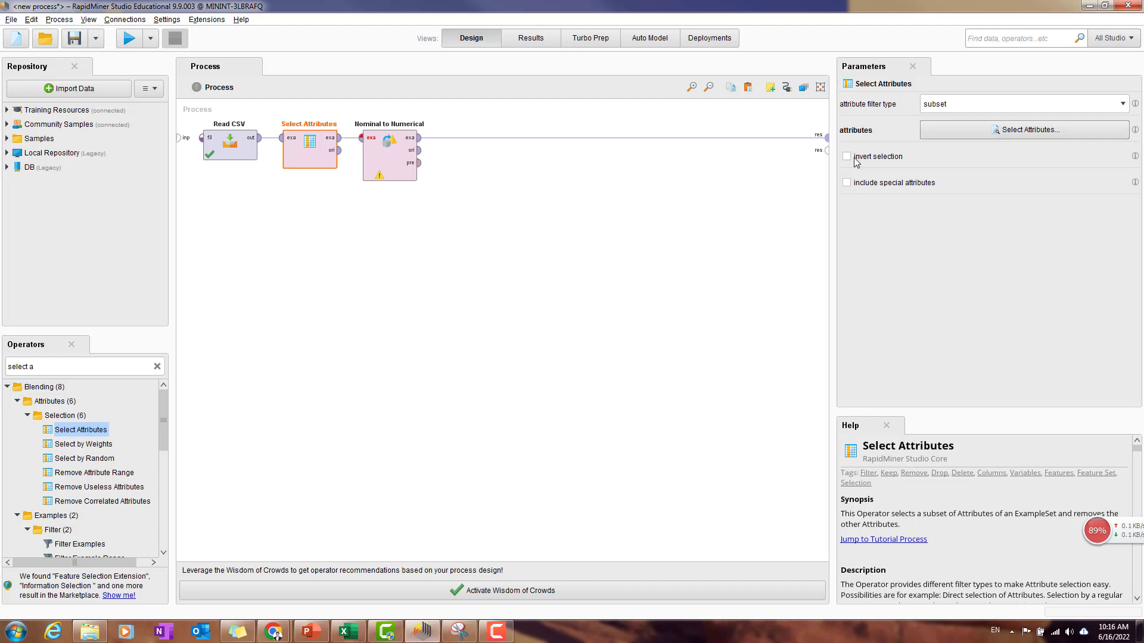
click(847, 157)
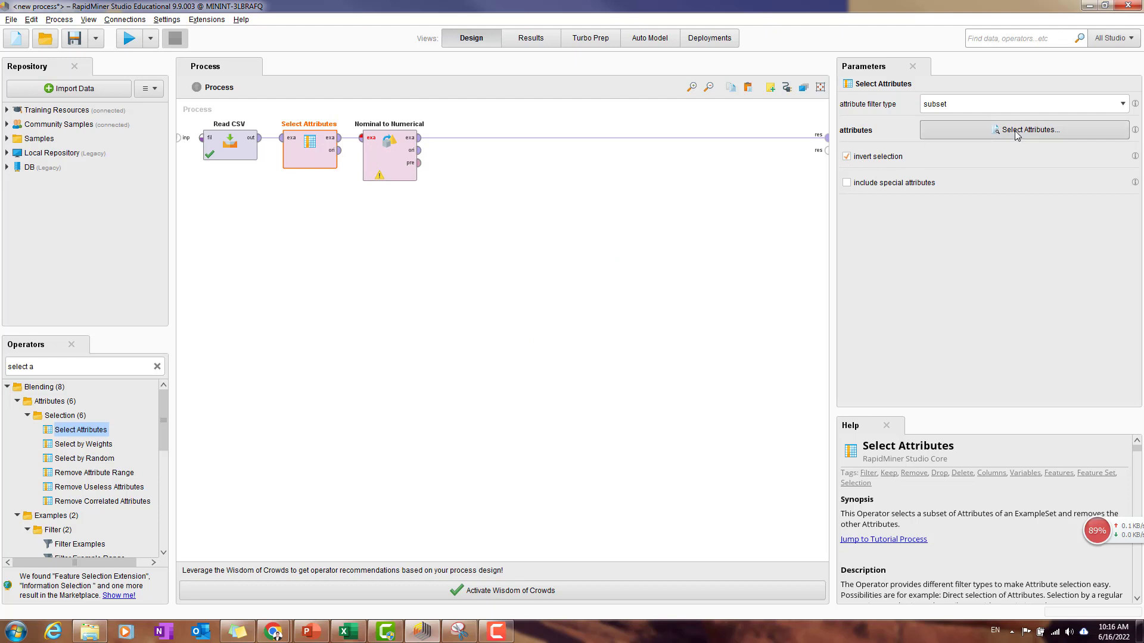
Review the attribute selection of the Select Attributes operator and apply it with guid as the chosen attribute
click(1049, 135)
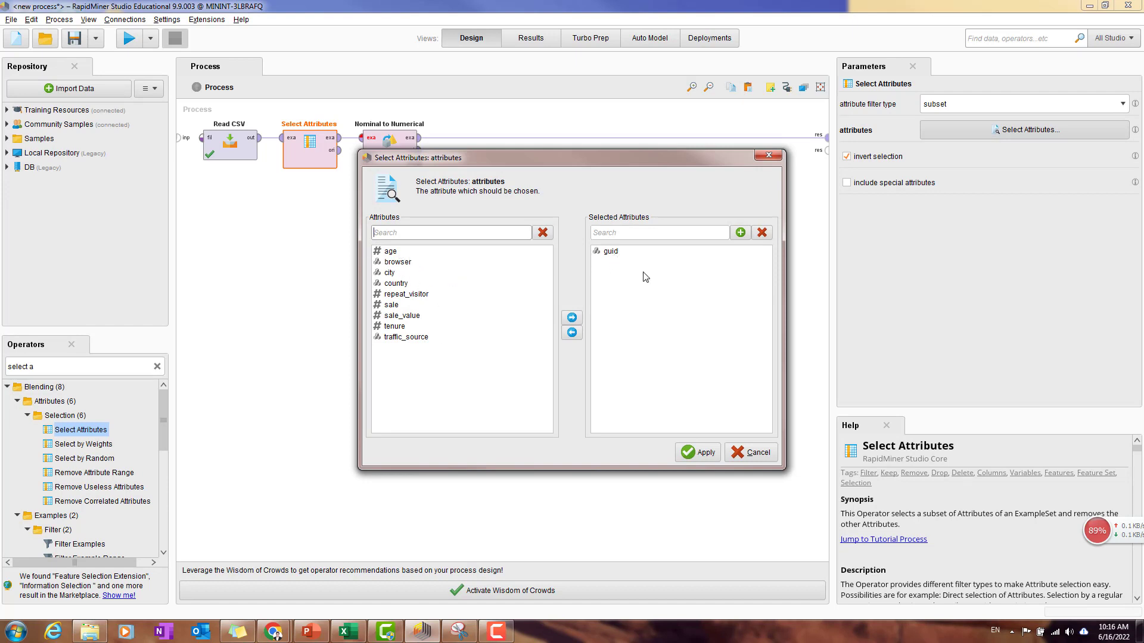
click(704, 453)
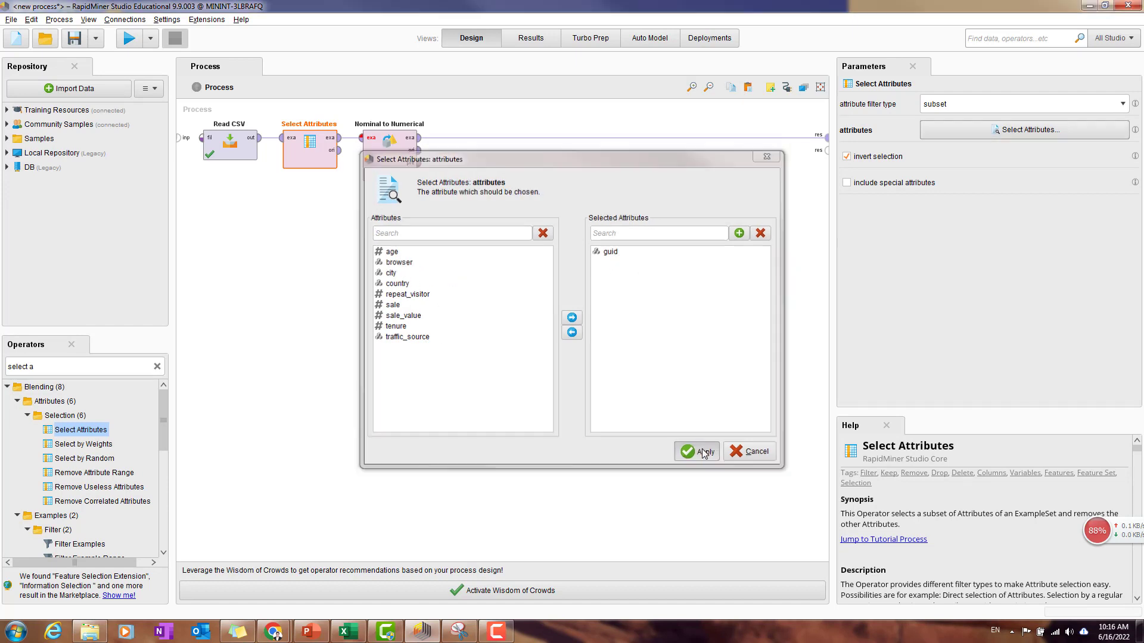
Choose browser, city, country and traffic_source for Nominal to Numerical and set its coding type to unique integers
click(390, 156)
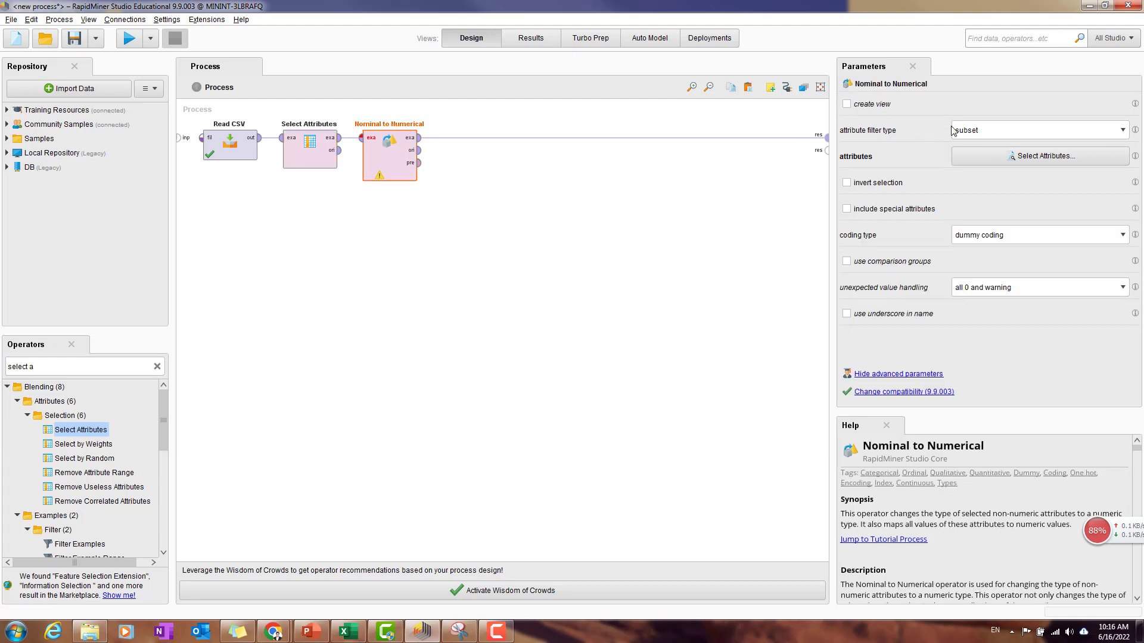
click(1058, 156)
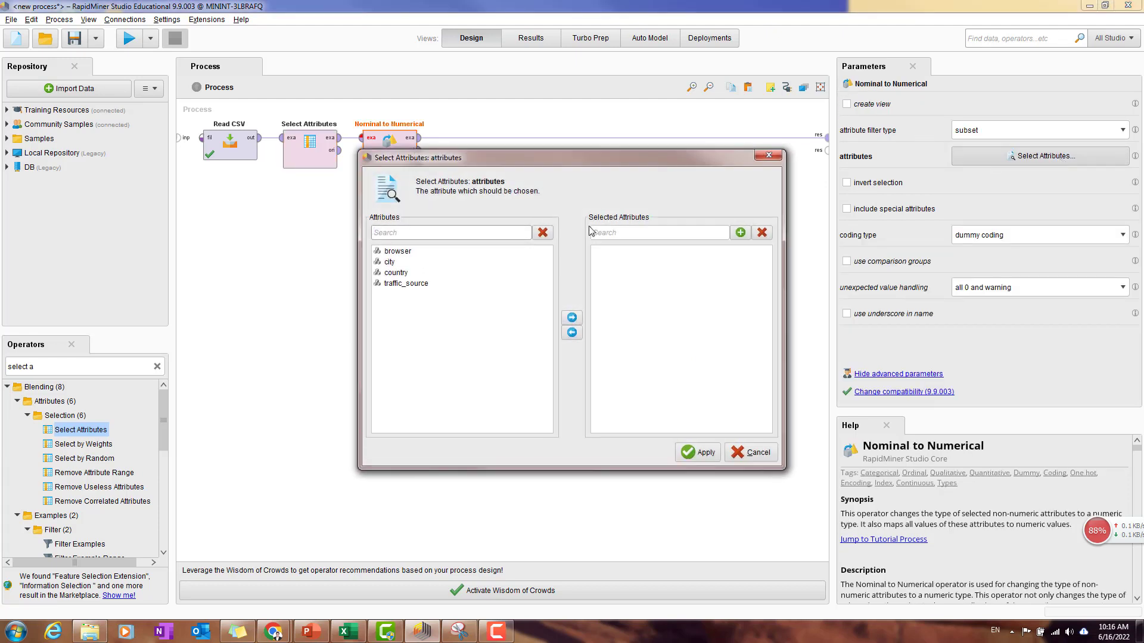
drag(630, 159, 768, 121)
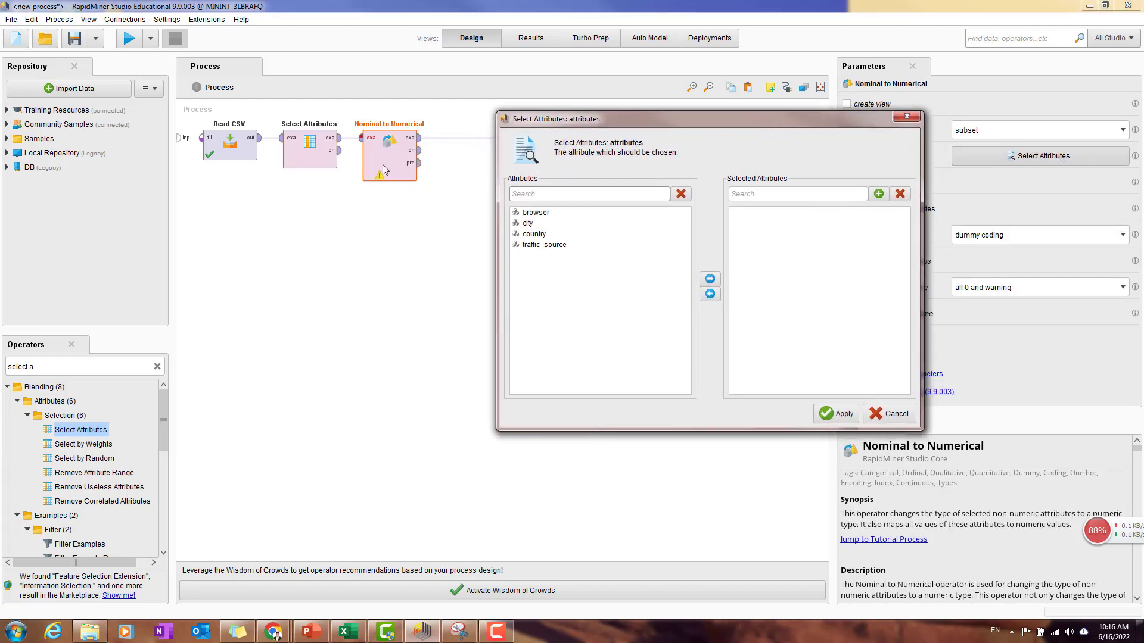
click(532, 214)
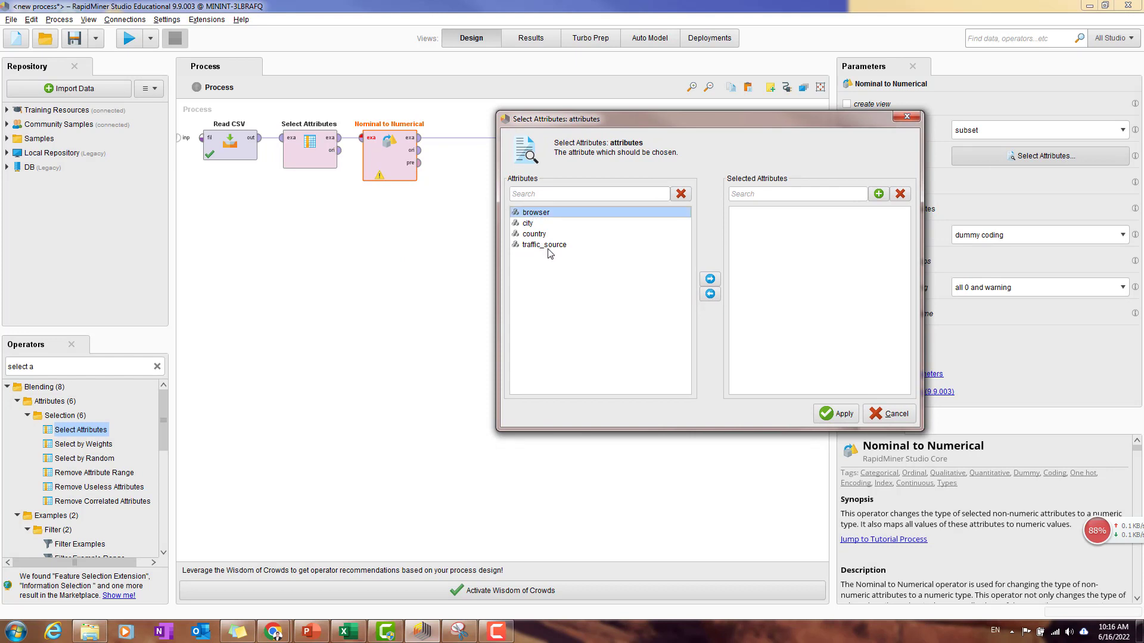
shift+click(549, 248)
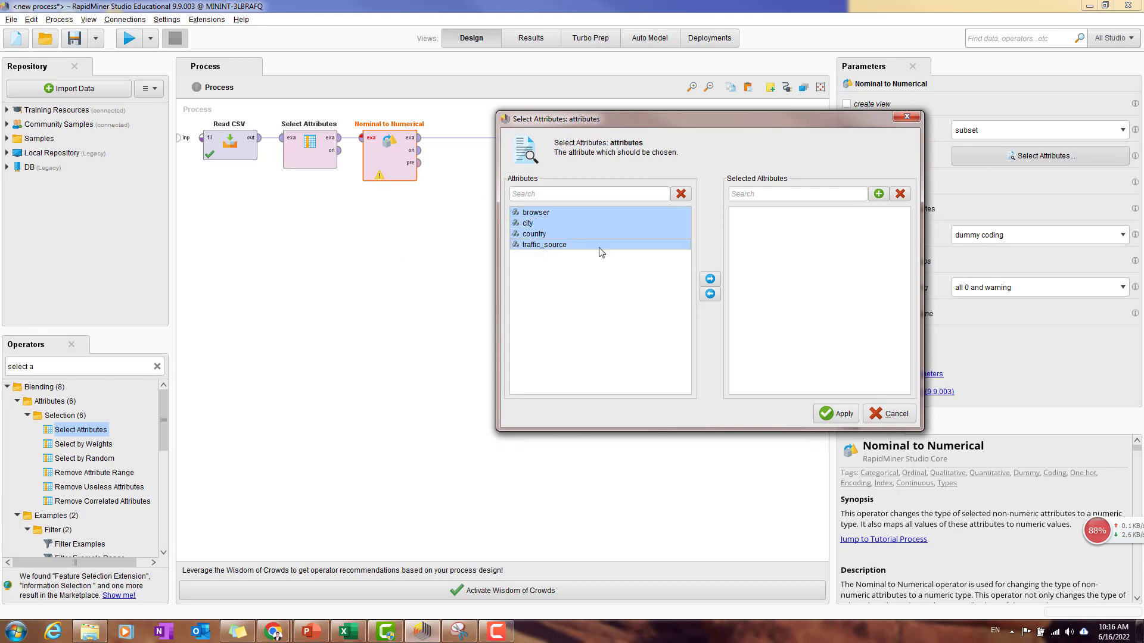
click(710, 279)
click(835, 412)
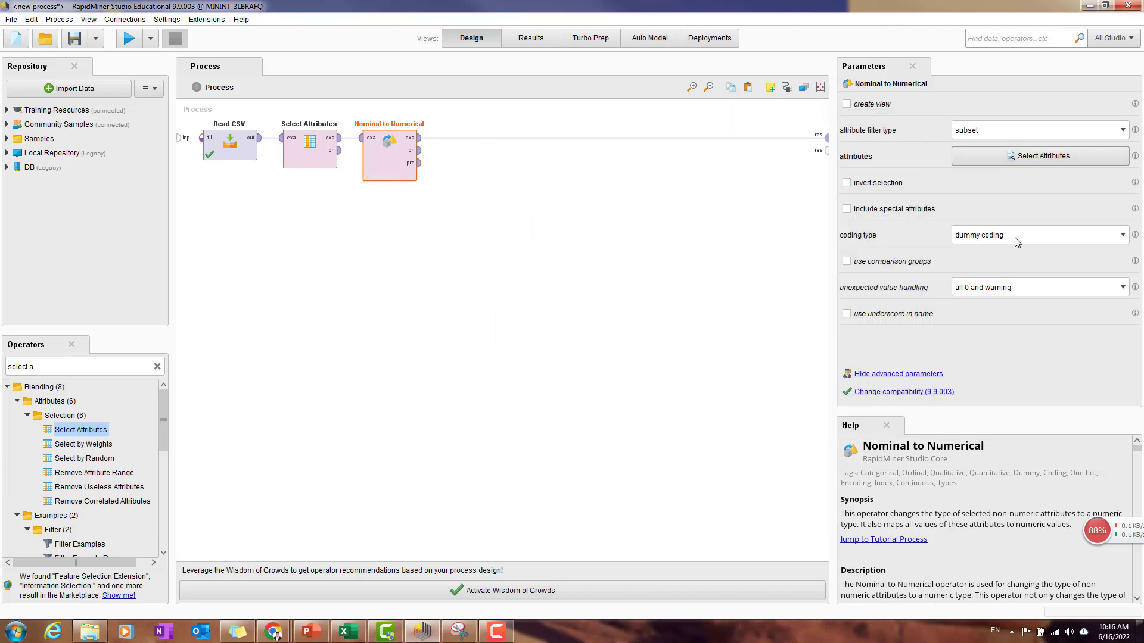
click(1034, 240)
click(991, 271)
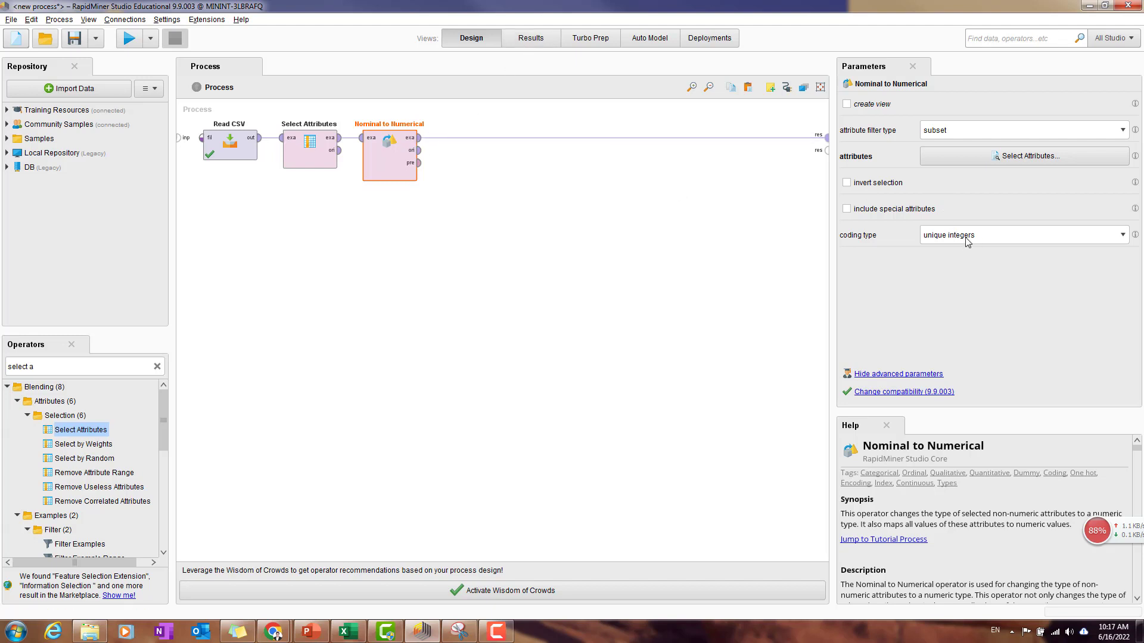
Run the process and examine the converted attributes and the age column in the resulting example set
click(133, 41)
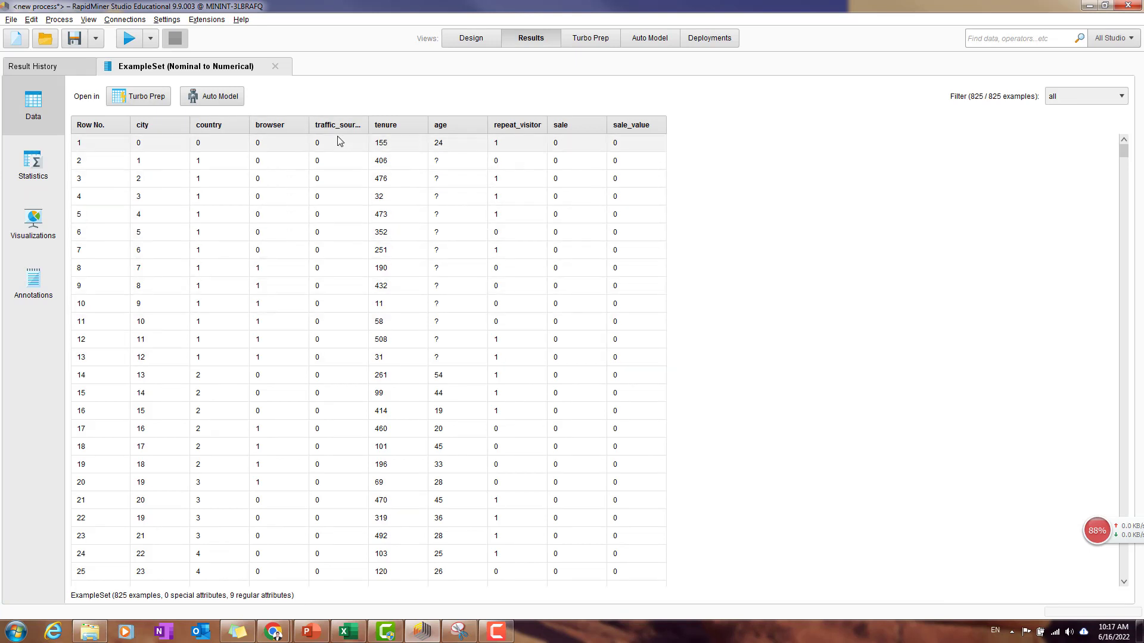
scroll(340, 167, down, 6)
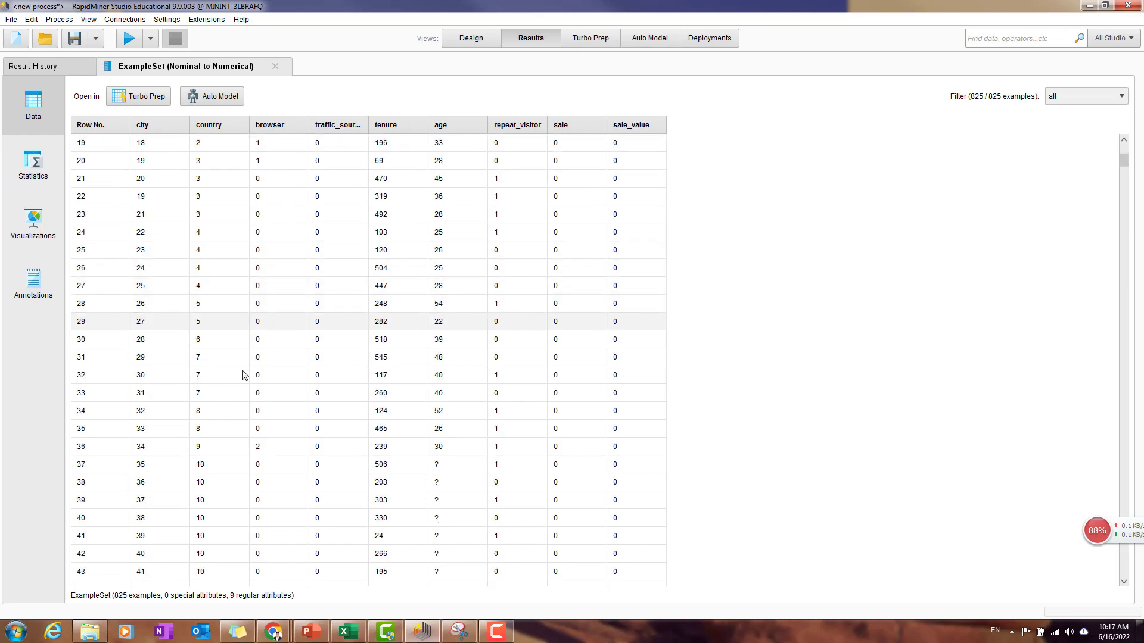
scroll(202, 470, down, 3)
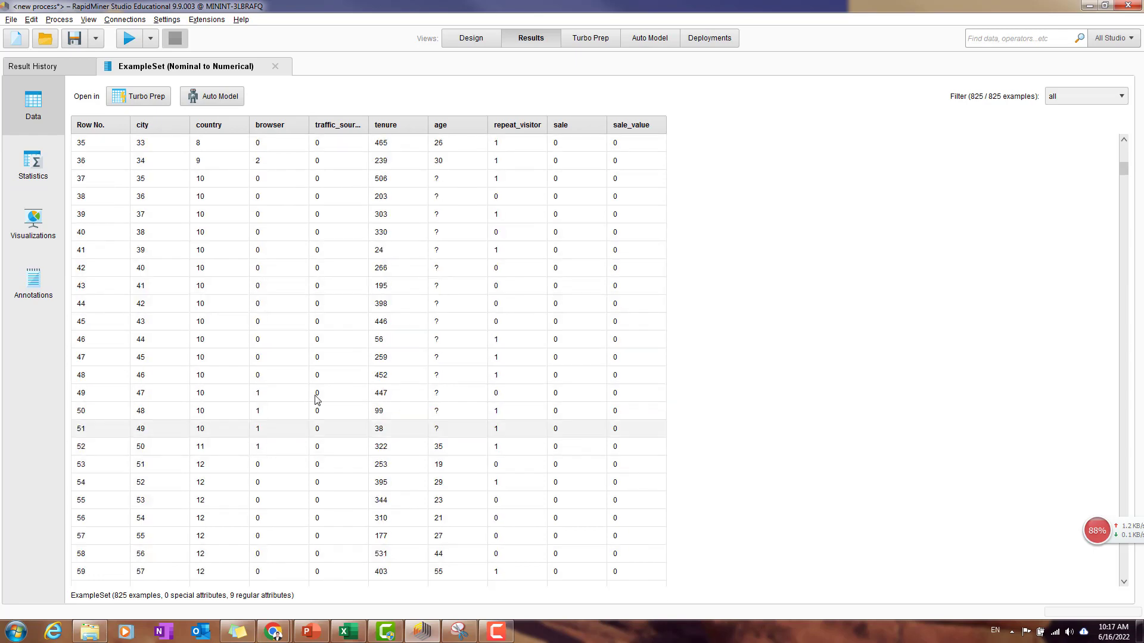
scroll(396, 315, up, 9)
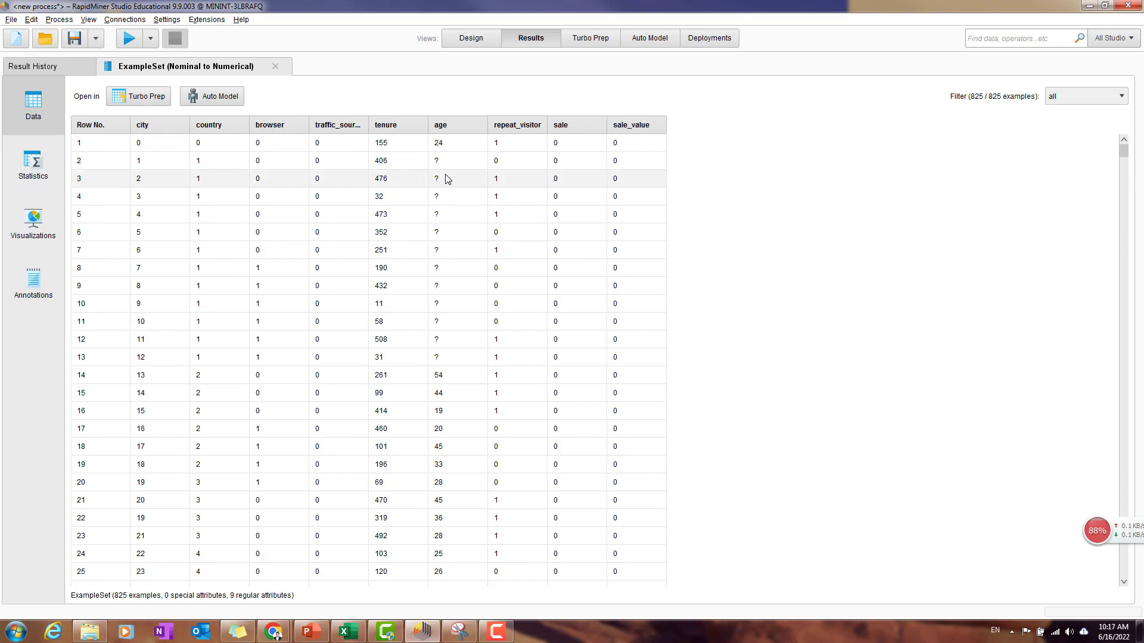
Return to the process design, search the operators for "missing" and insert Replace Missing Values after Nominal to Numerical
click(471, 38)
click(66, 365)
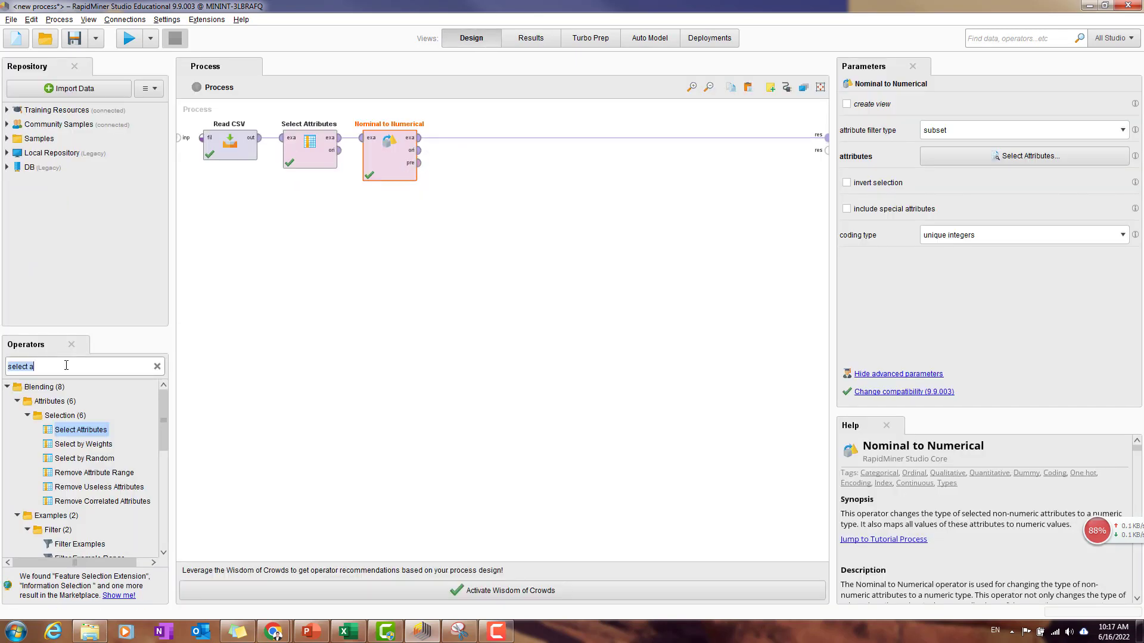
text(missing)
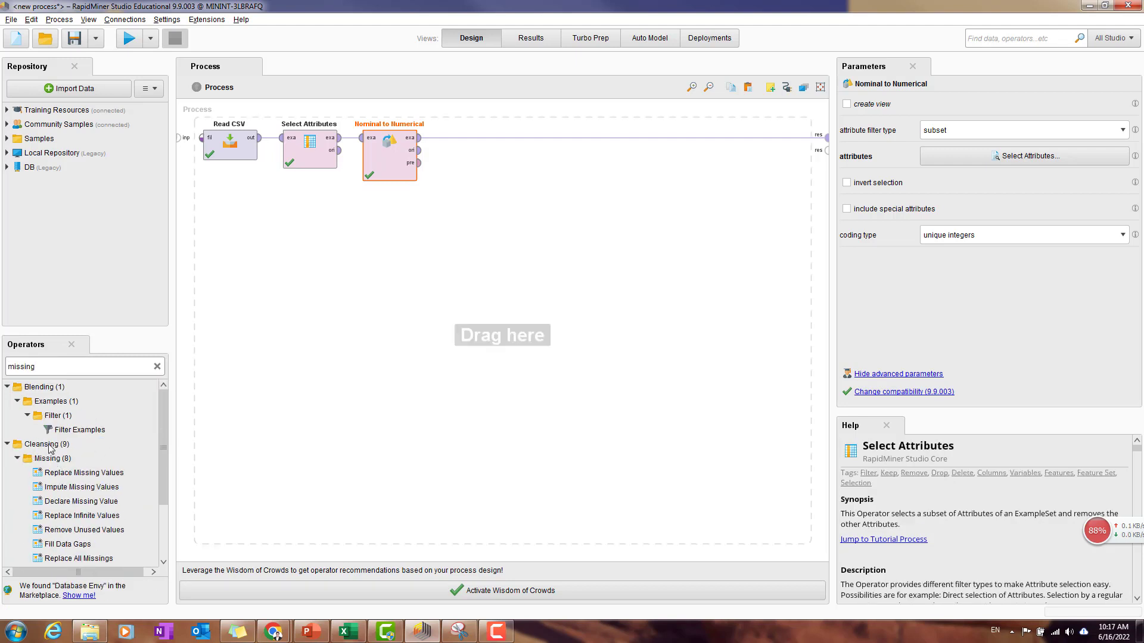
drag(74, 476, 326, 371)
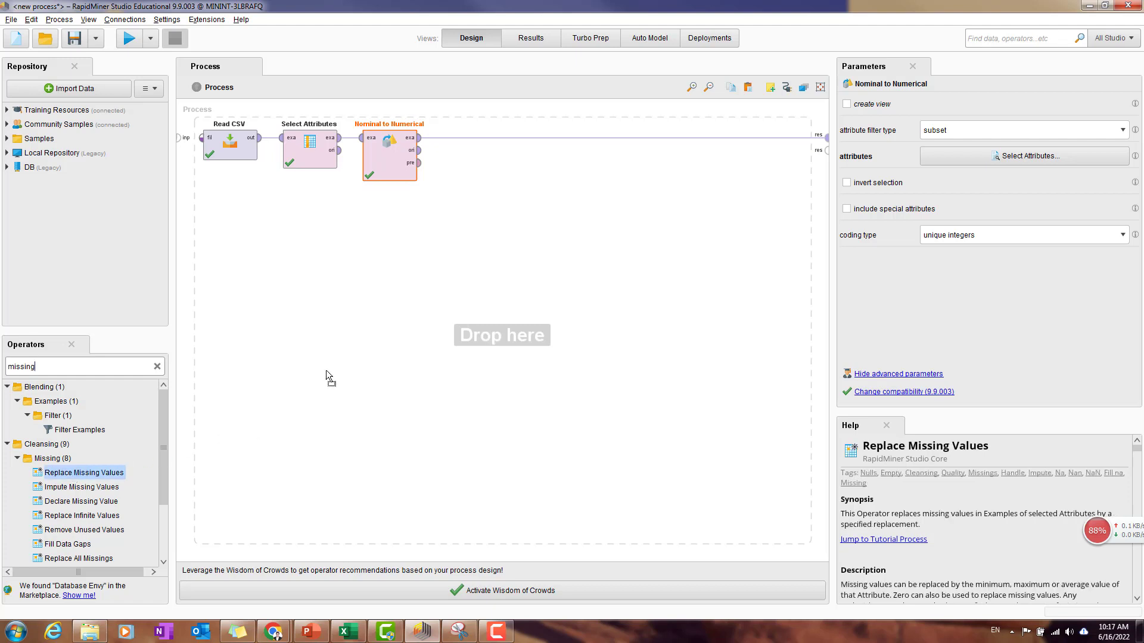
drag(430, 187, 463, 136)
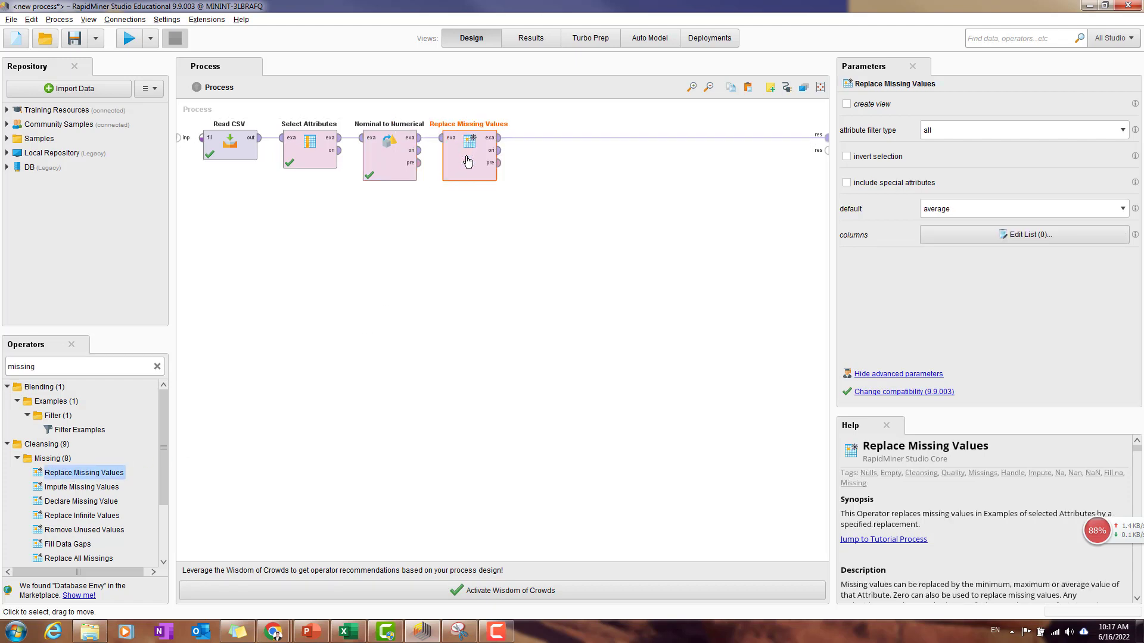
Set Replace Missing Values to filter the single attribute age and use average as the default replacement
click(1122, 132)
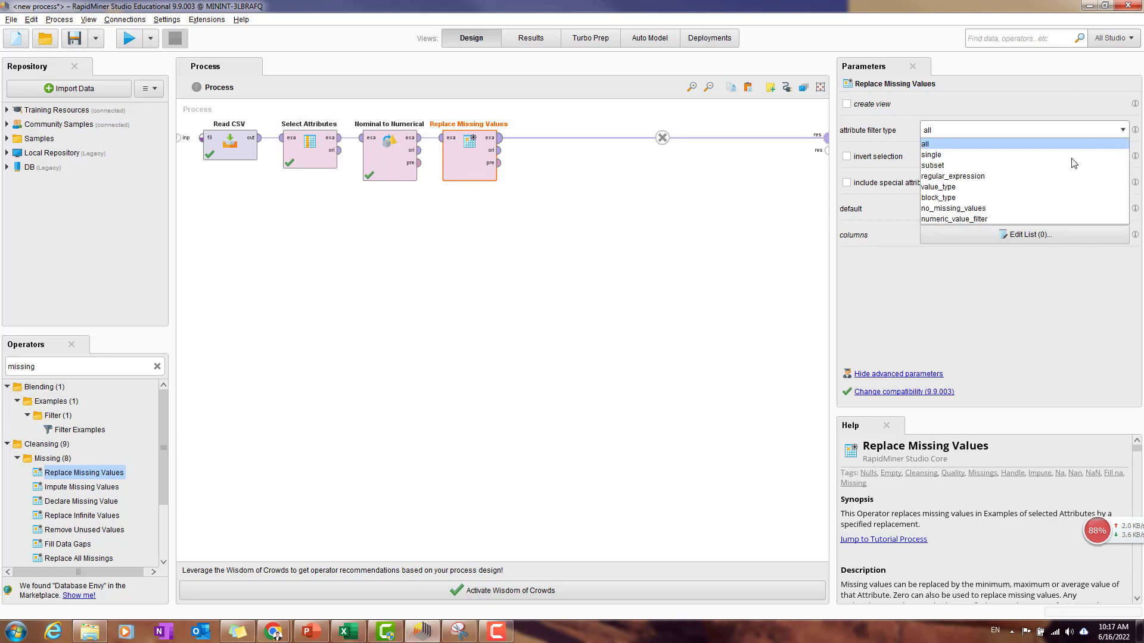
click(994, 156)
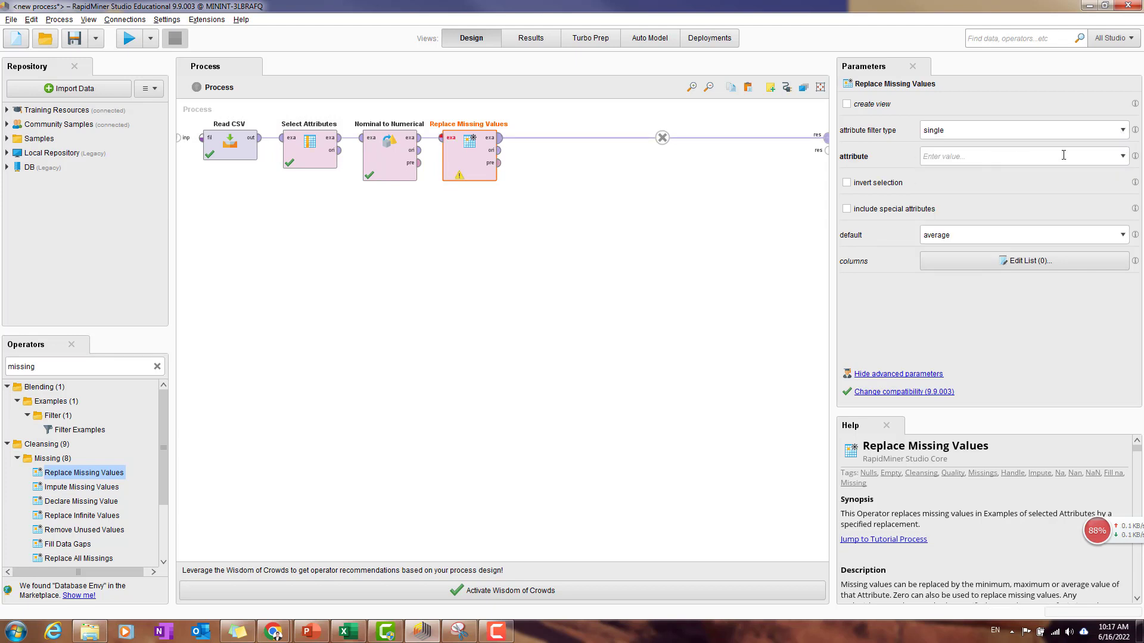
click(1123, 156)
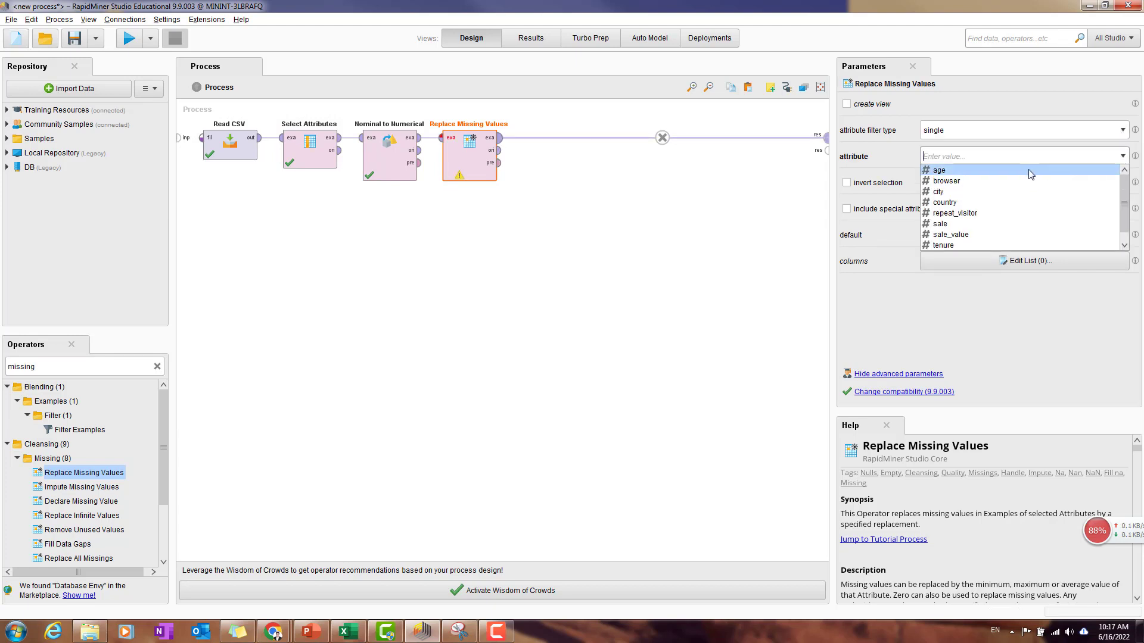
click(1030, 170)
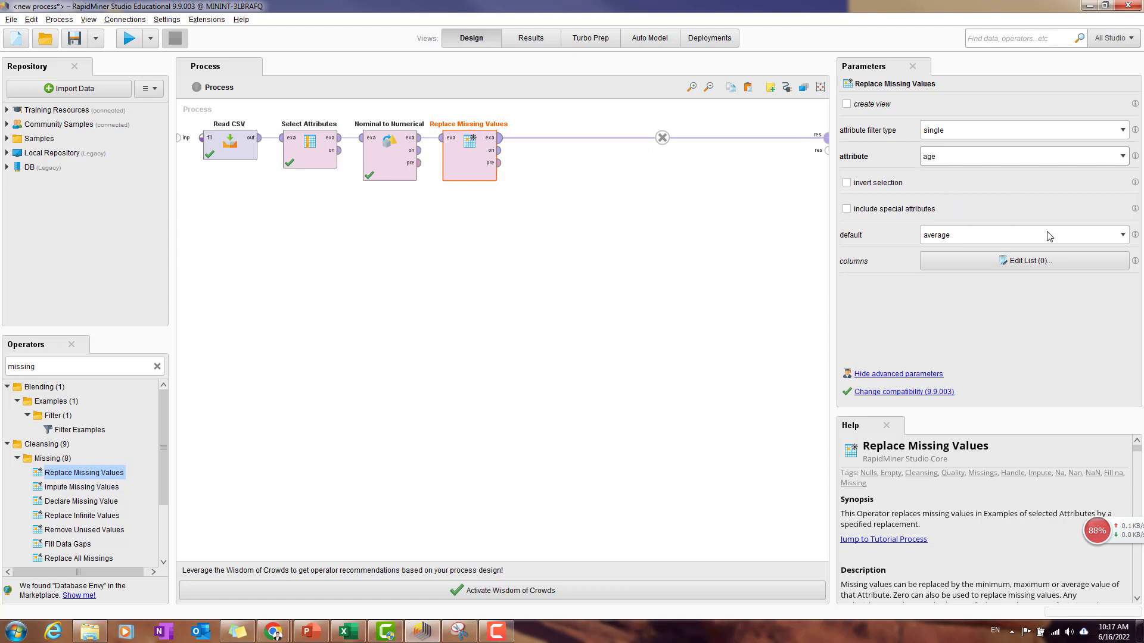
click(1116, 241)
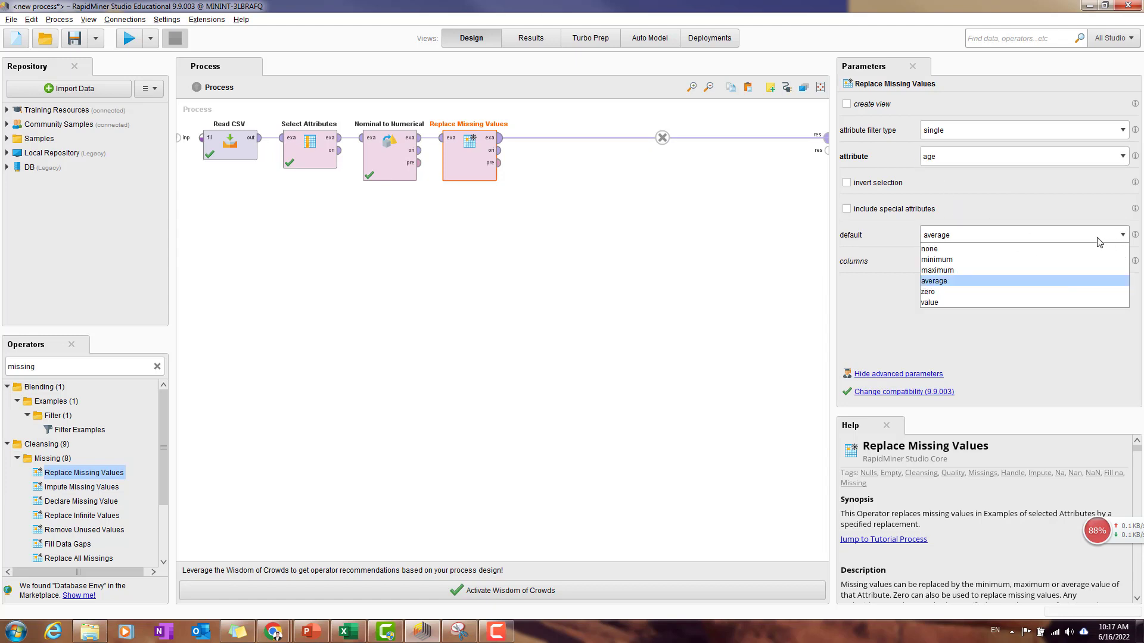
click(956, 281)
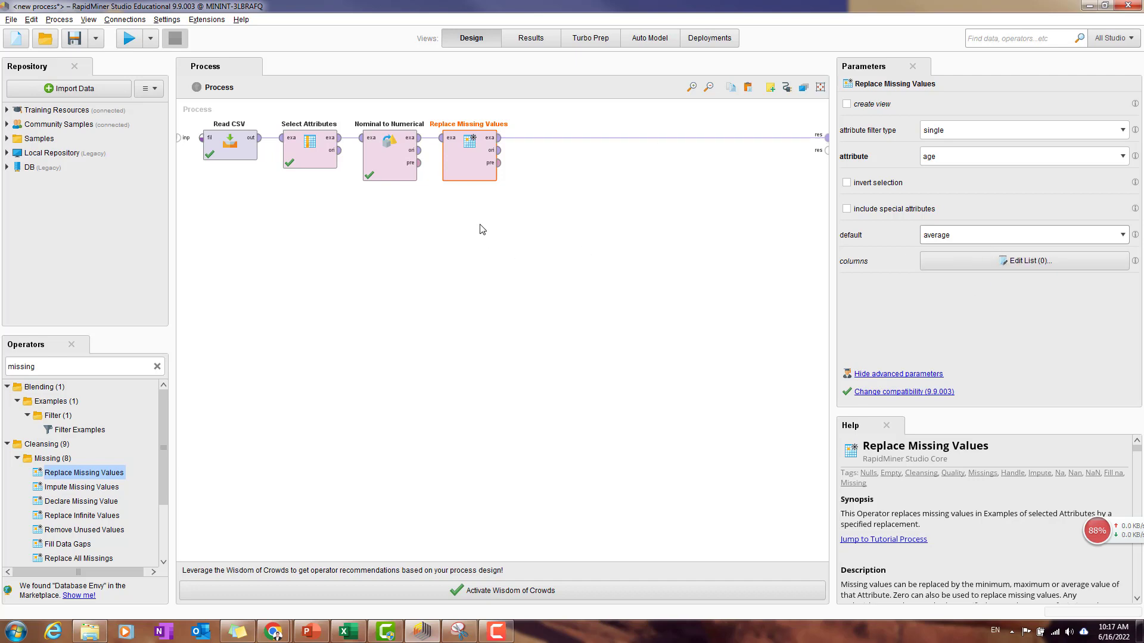
Run the process and examine the replaced values in the age column of the example set
click(129, 39)
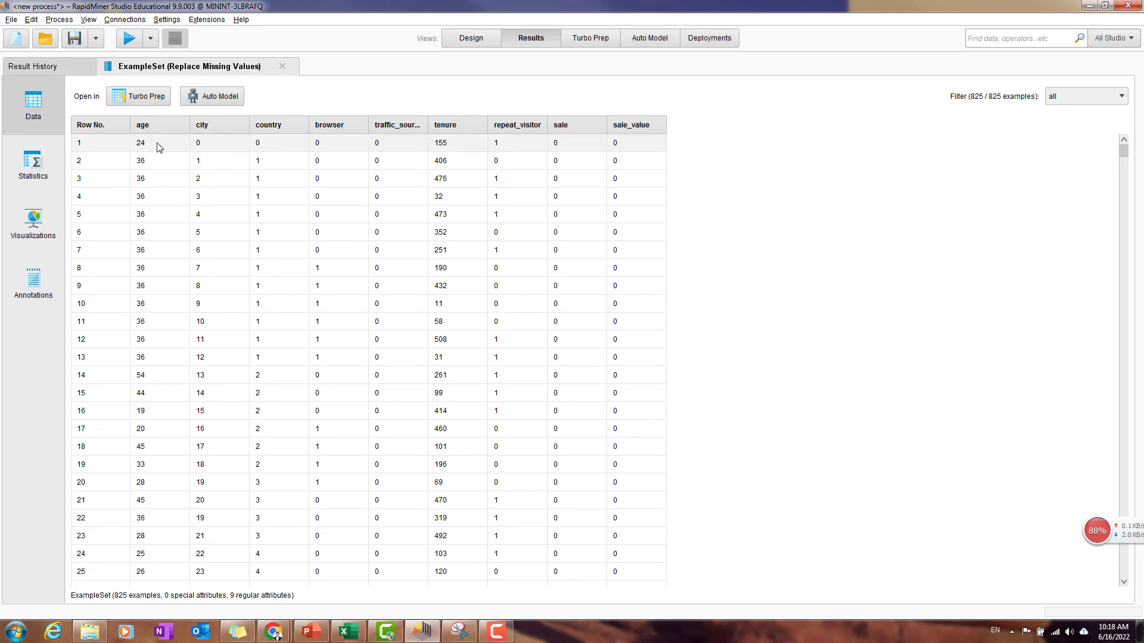
scroll(159, 191, down, 5)
scroll(159, 306, down, 13)
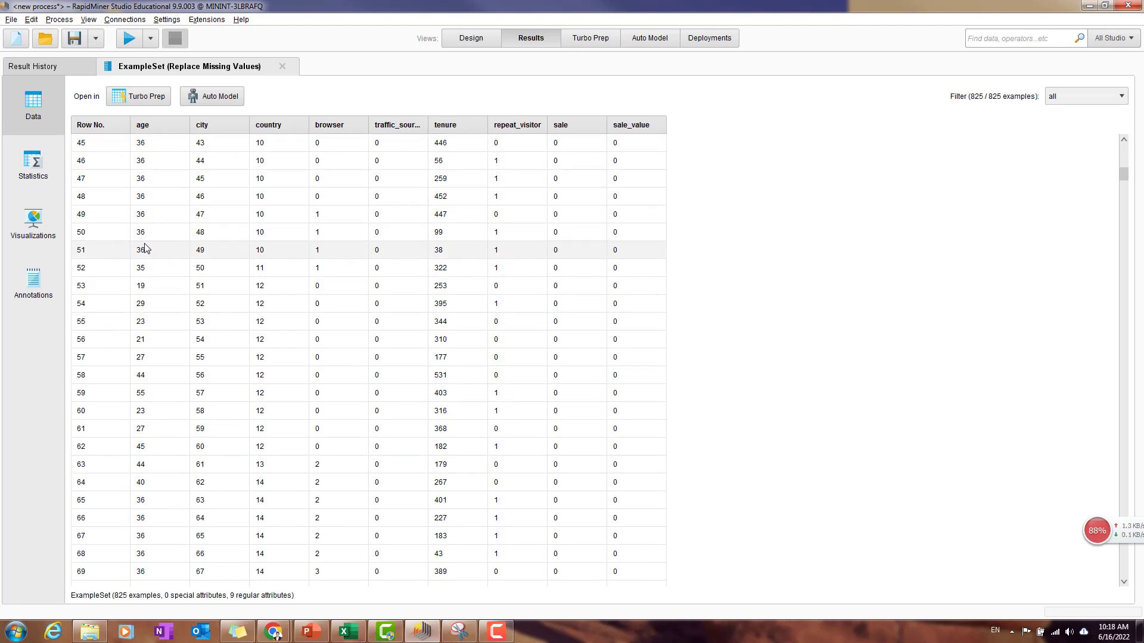
Switch to the PredictProspect workbook in Excel and enter the label "Average" in cell A828 below the data
click(360, 638)
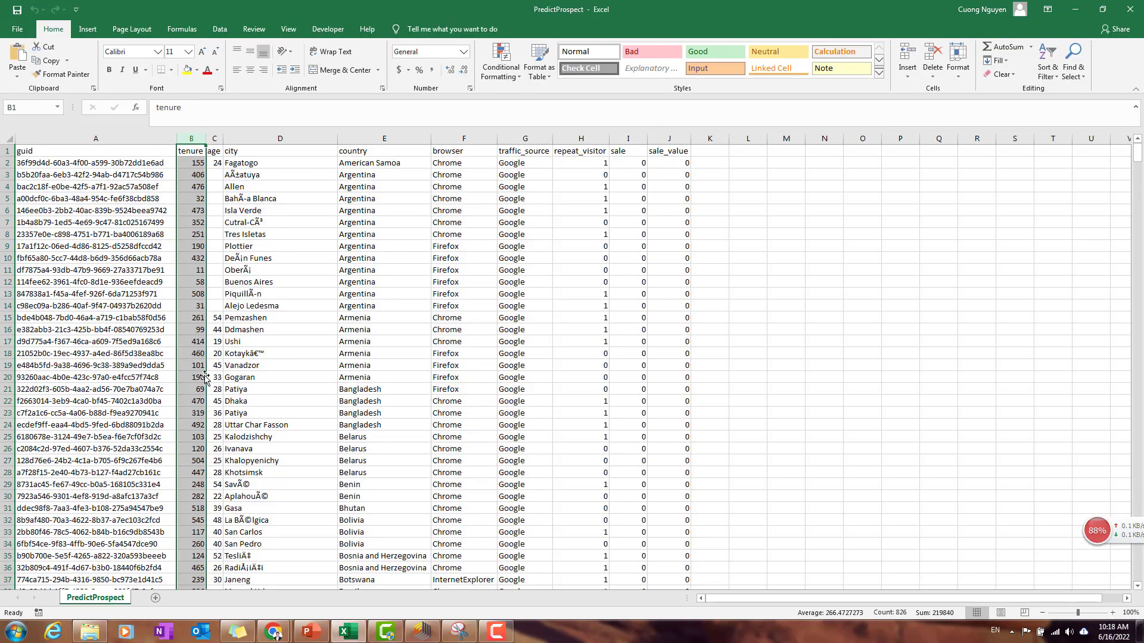
click(214, 401)
click(211, 307)
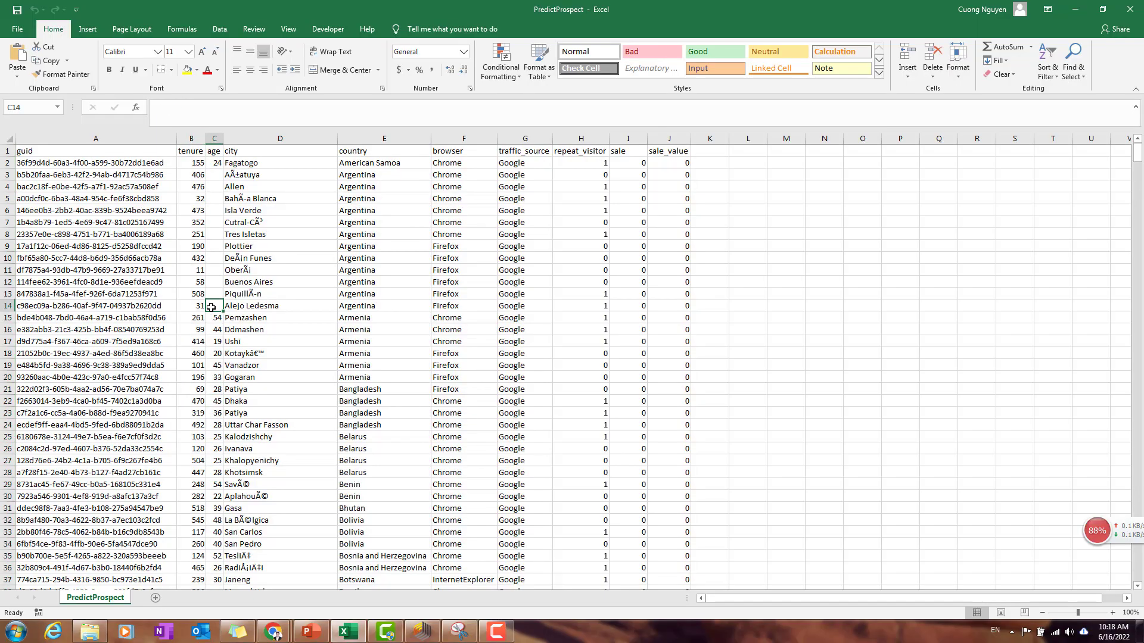
key(Down)
key(ctrl+Down)
key(ctrl+Left)
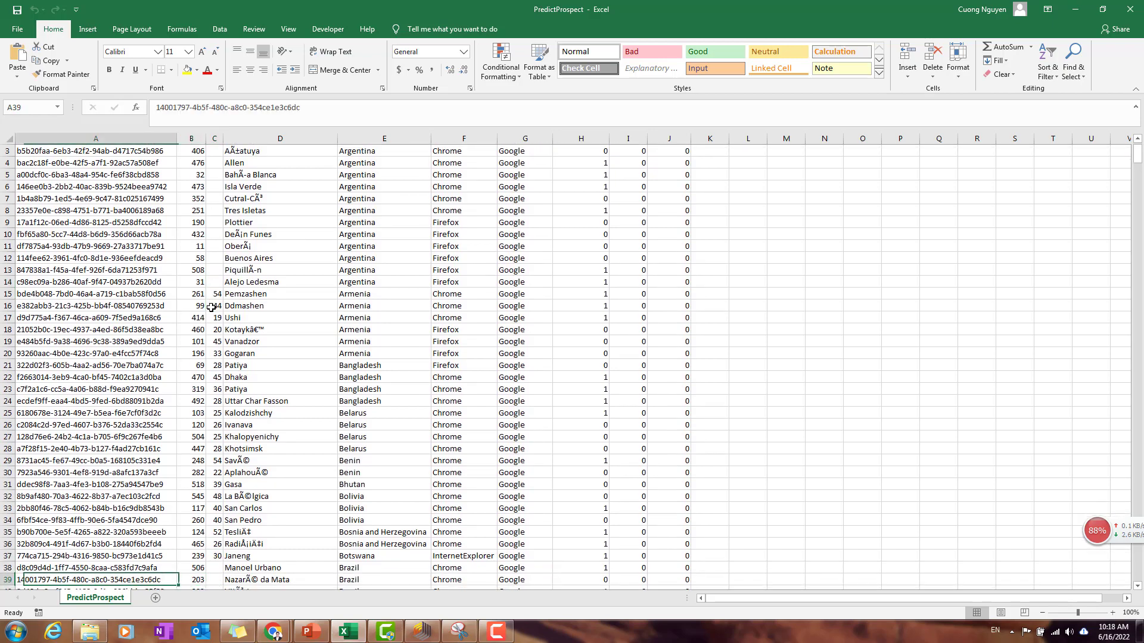
key(ctrl+Down)
key(Down)
key(Down)
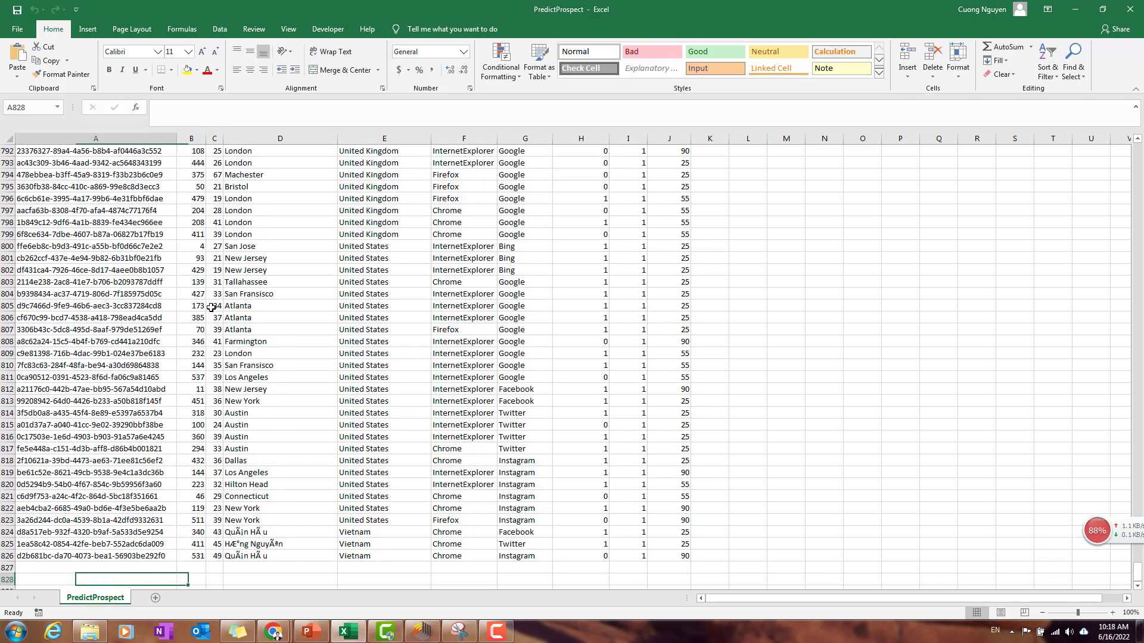
text(Average)
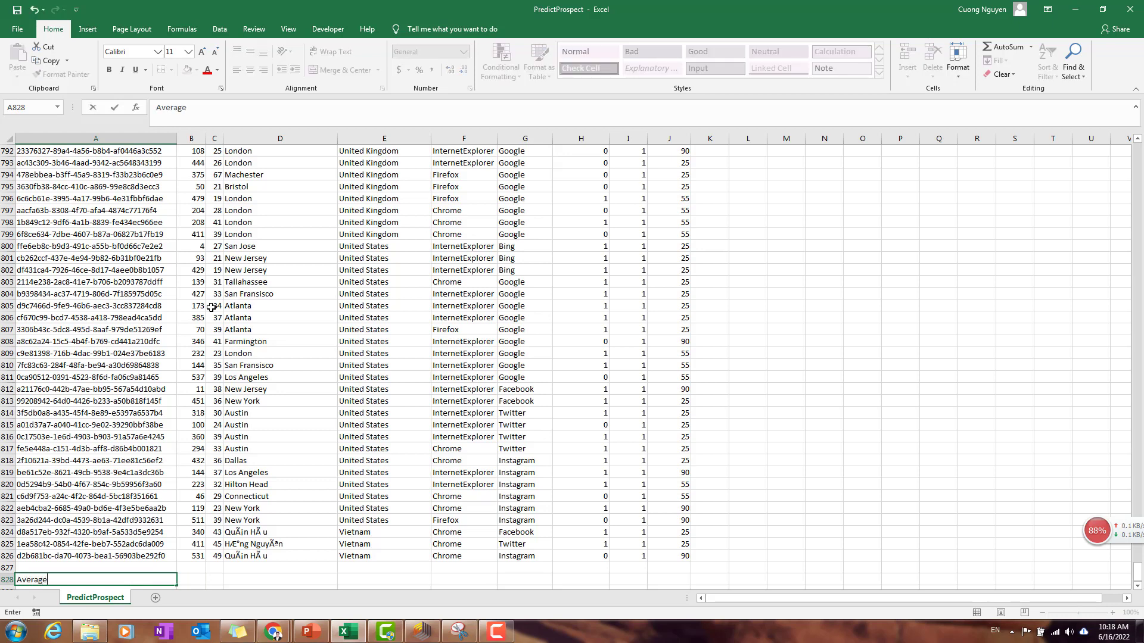
Calculate the average of the ages in C2:C826 in cell C828 with the AVERAGE function
key(Tab)
key(Tab)
text(=averager)
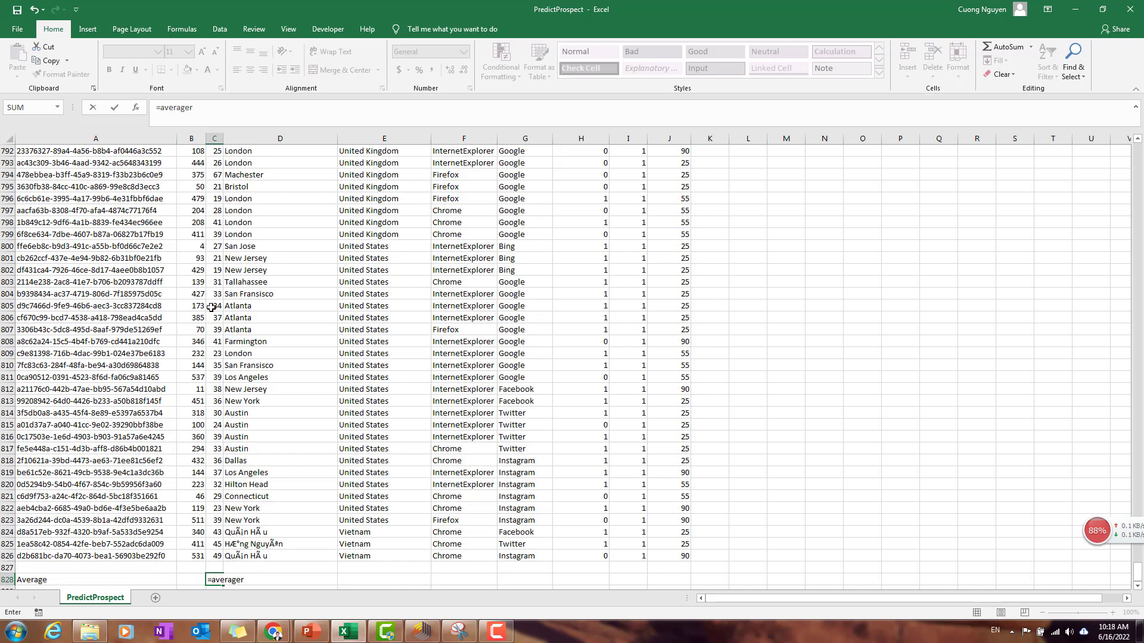
key(BackSpace)
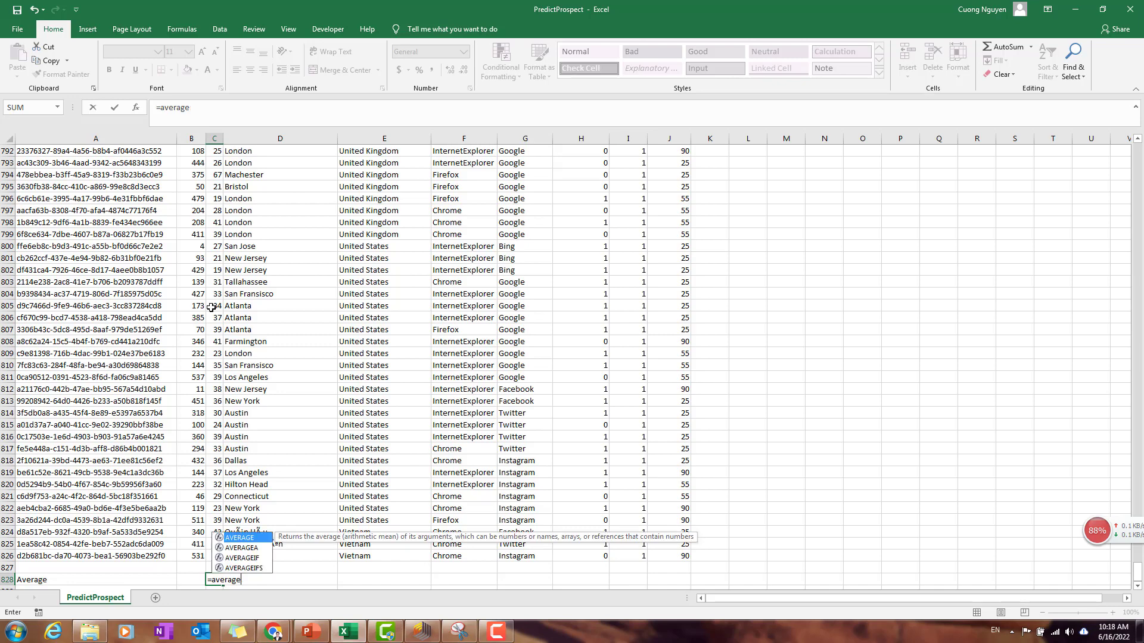
text(()
key(Up)
key(Up)
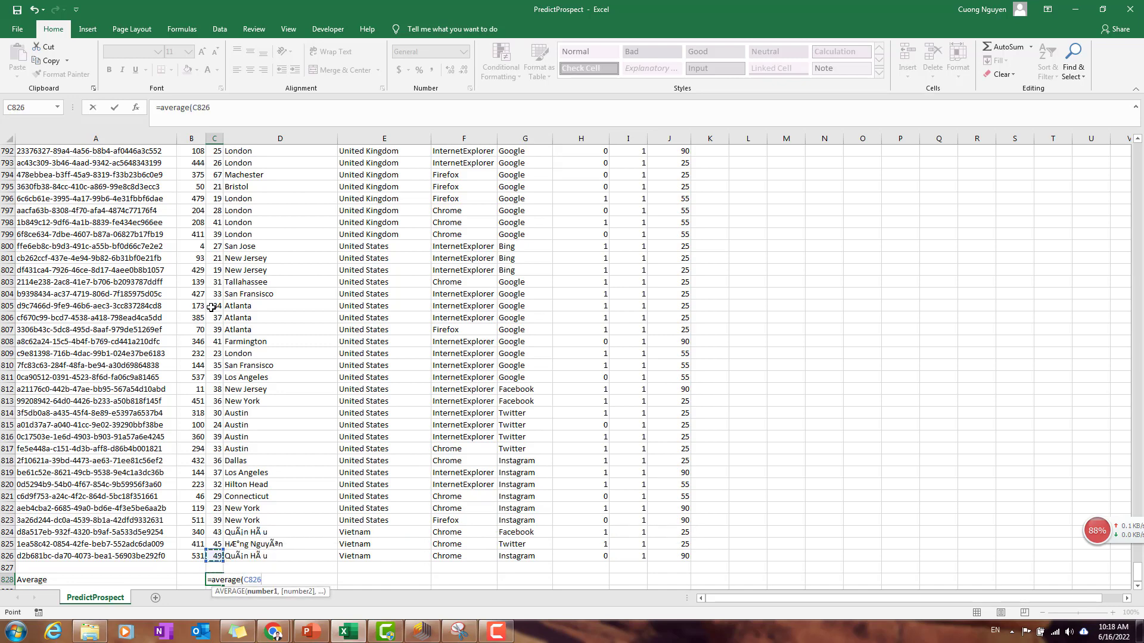
key(ctrl+shift+Up)
key(ctrl+shift+Up)
key(ctrl+shift+Up)
key(ctrl+shift+Up)
key(ctrl+shift+Up)
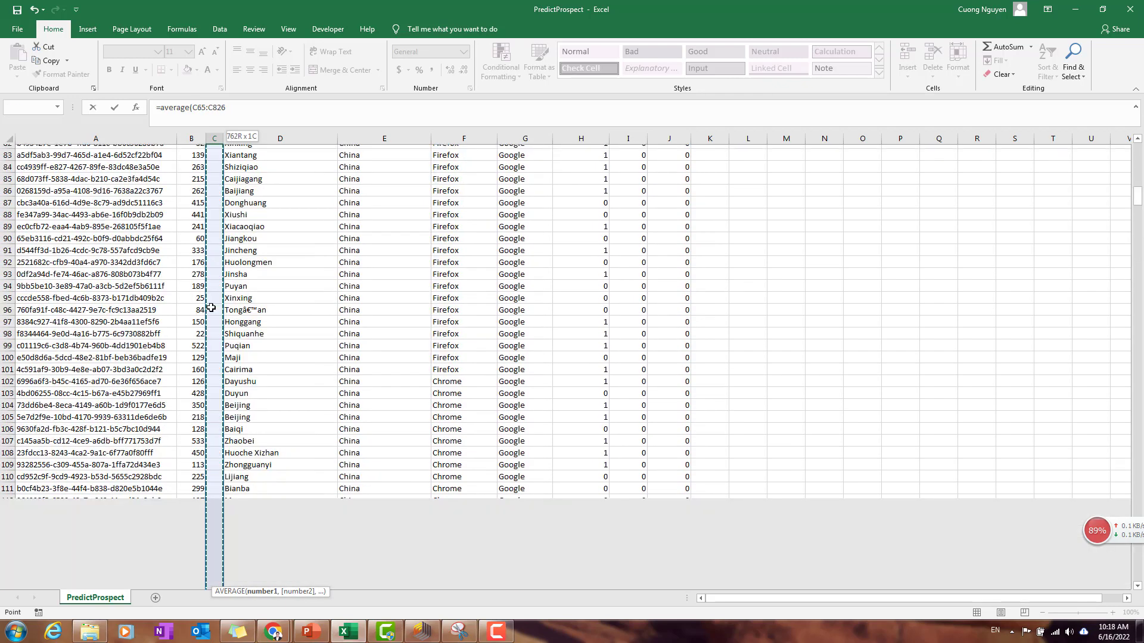
key(ctrl+shift+Up)
key(ctrl+shift+Up)
key(ctrl+shift+Up)
key(ctrl+shift+Up)
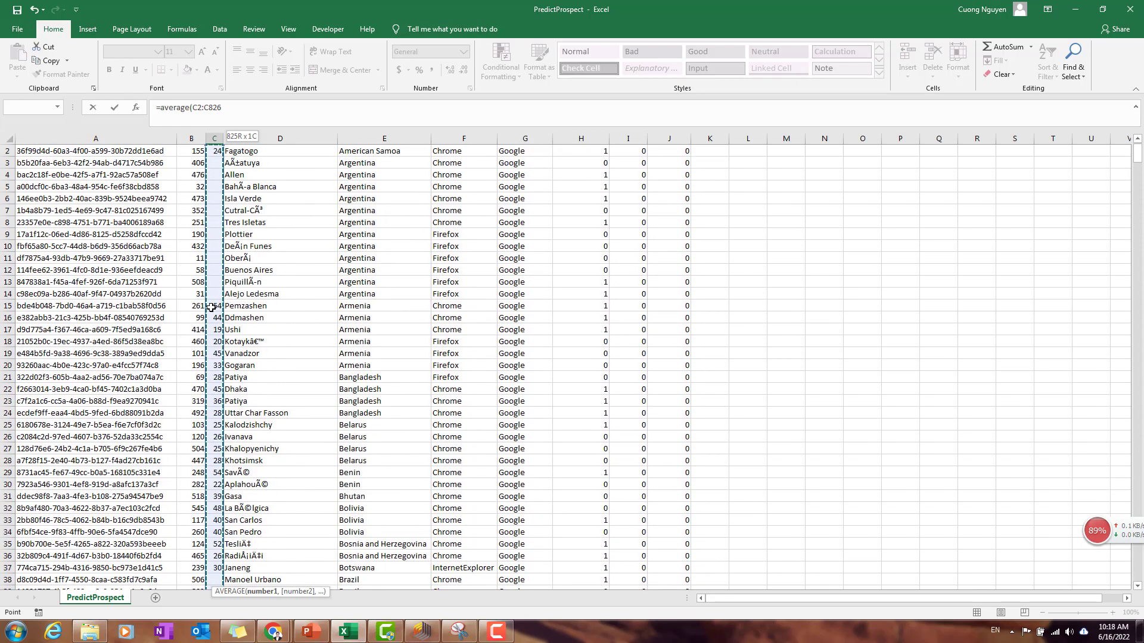
scroll(212, 307, up, 1)
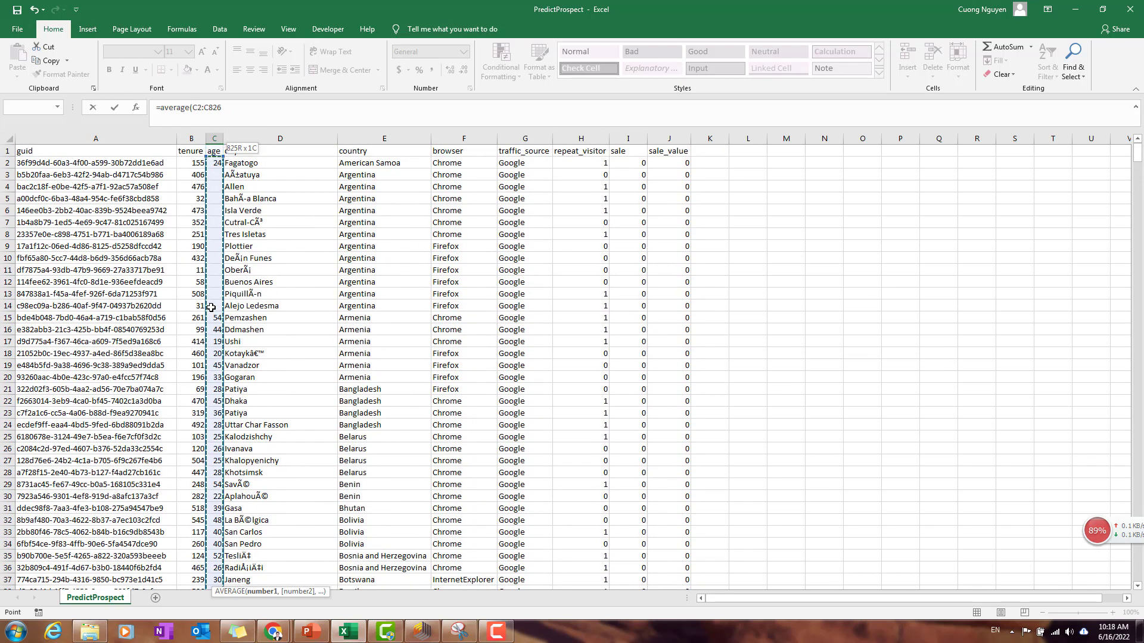
text())
key(Return)
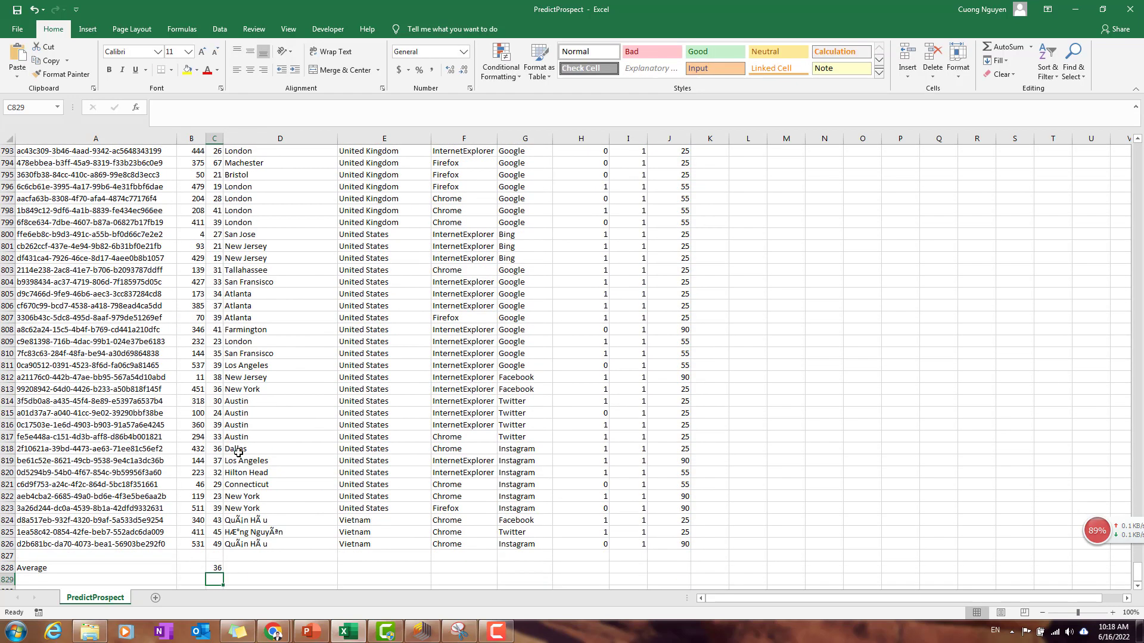
click(216, 567)
scroll(223, 334, up, 10)
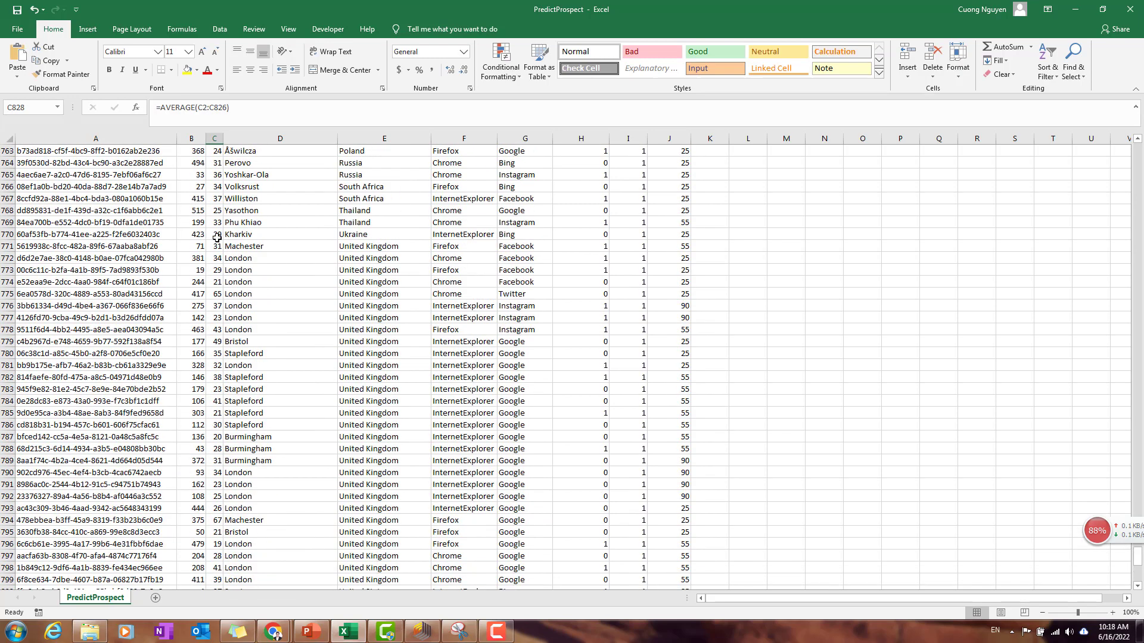
scroll(216, 238, up, 11)
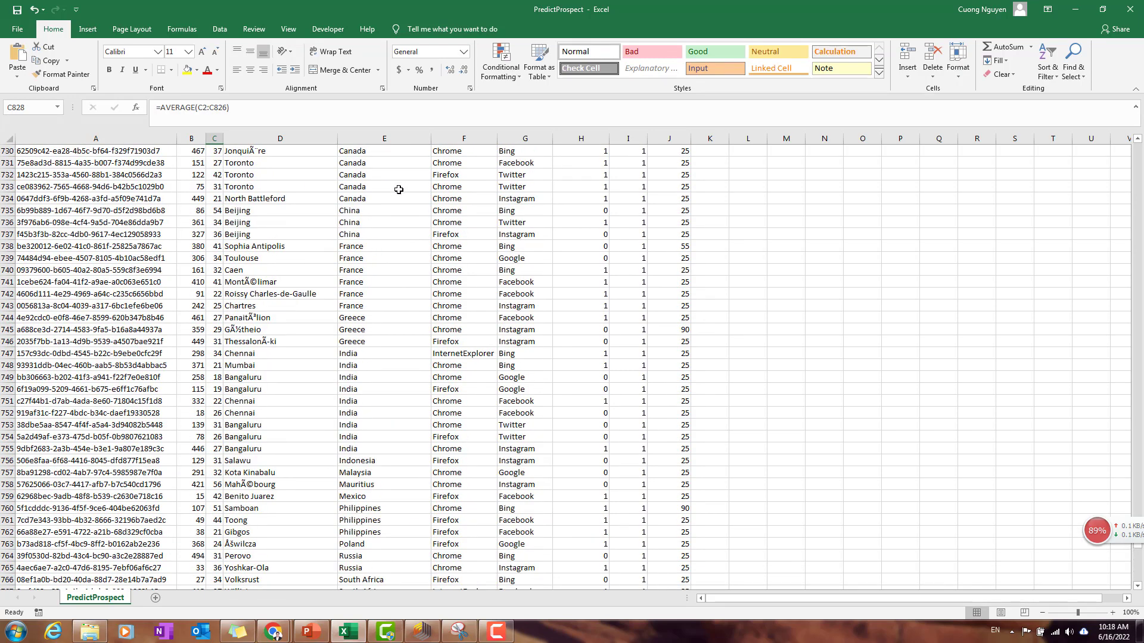
Switch back to RapidMiner and examine the attribute columns of the Replace Missing Values example set
click(1086, 17)
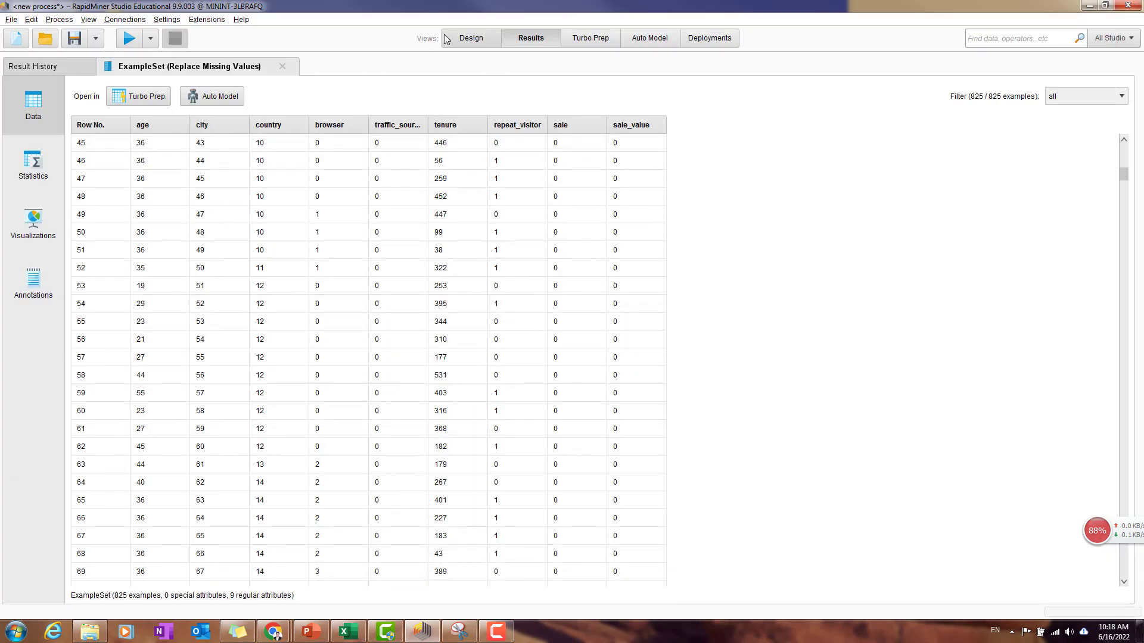
click(464, 43)
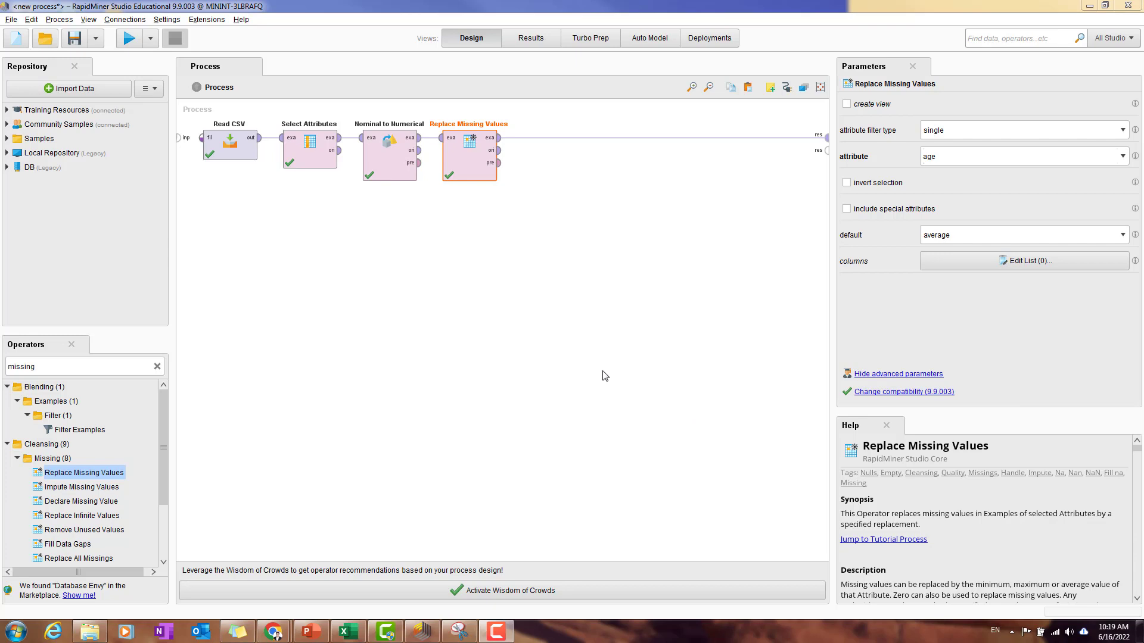
double_click(128, 370)
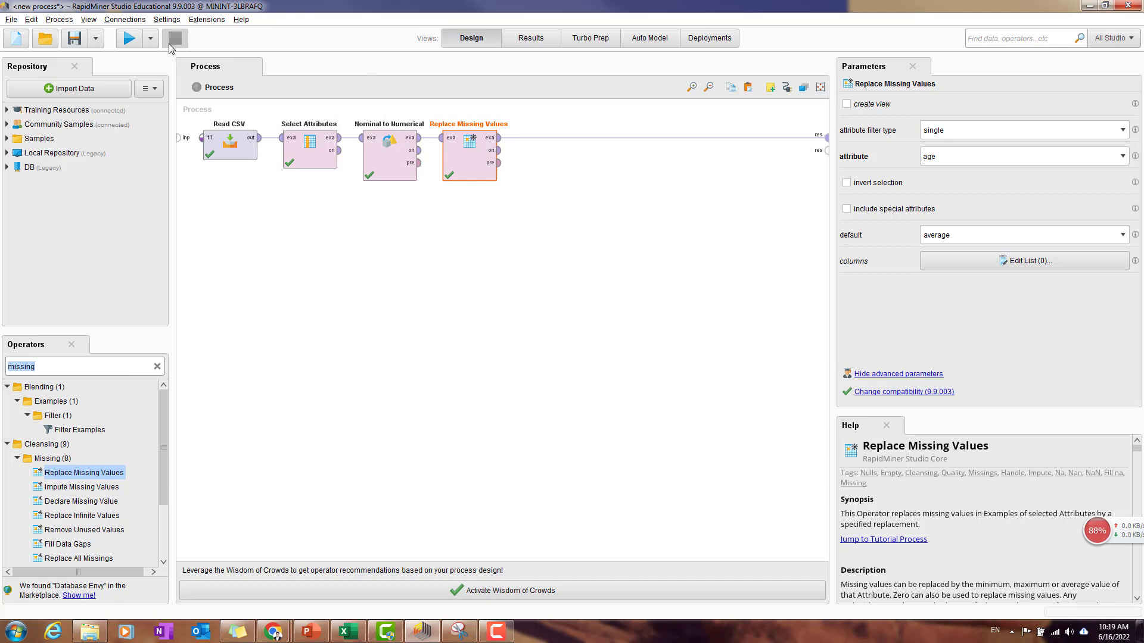
click(539, 43)
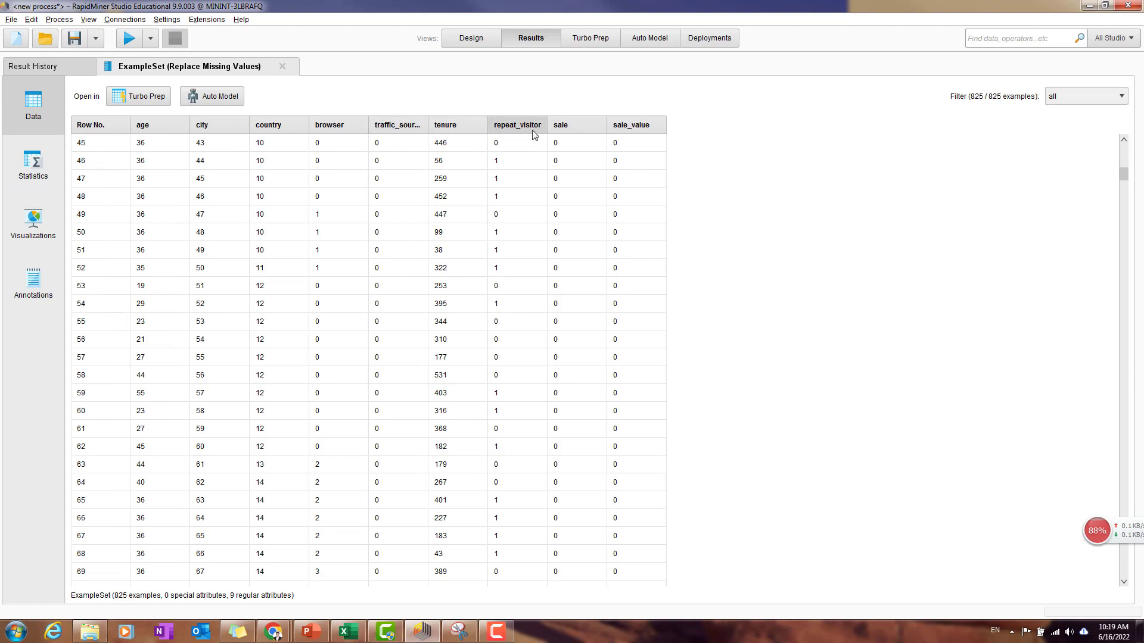
mouse_move(656, 133)
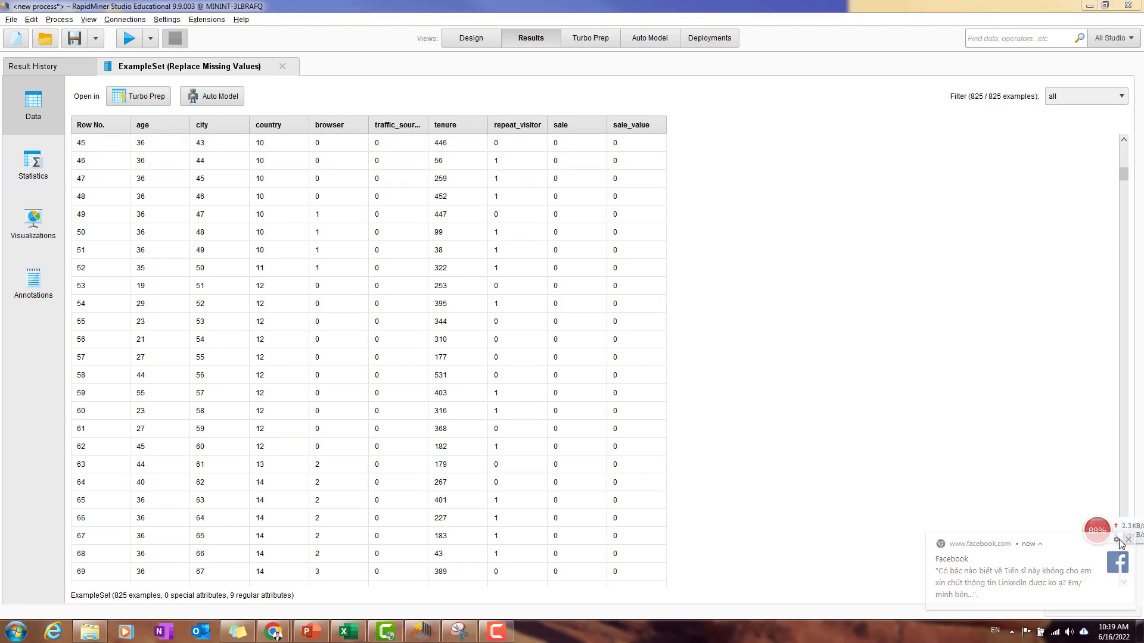
click(1127, 540)
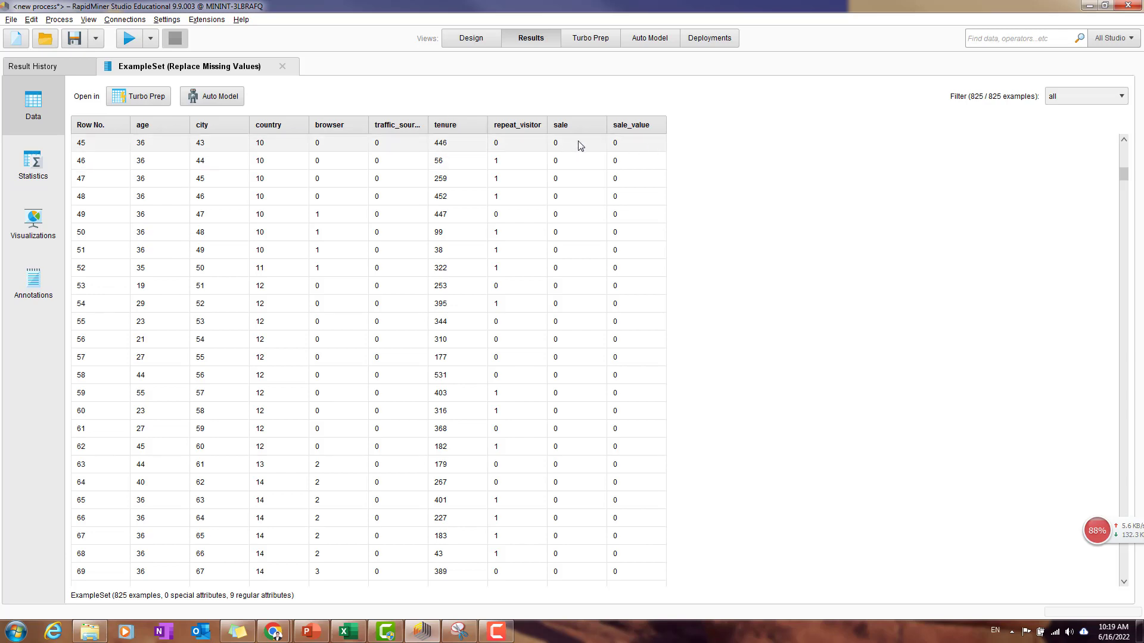
Return to the process design, search the operators for "set role" and insert Set Role after Replace Missing Values
click(470, 38)
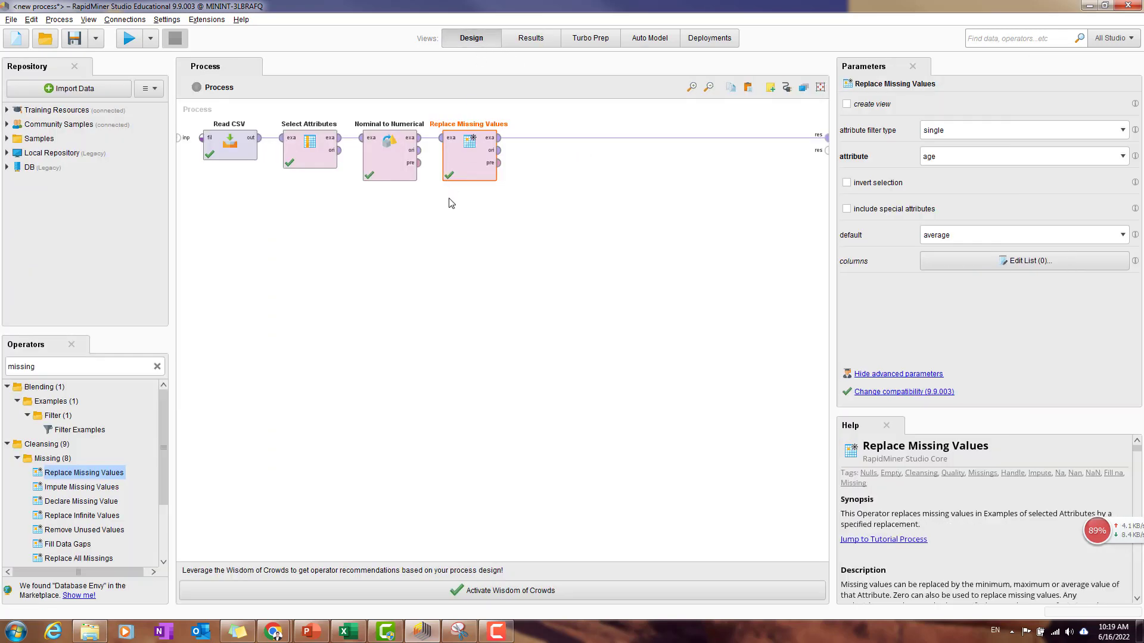
click(112, 364)
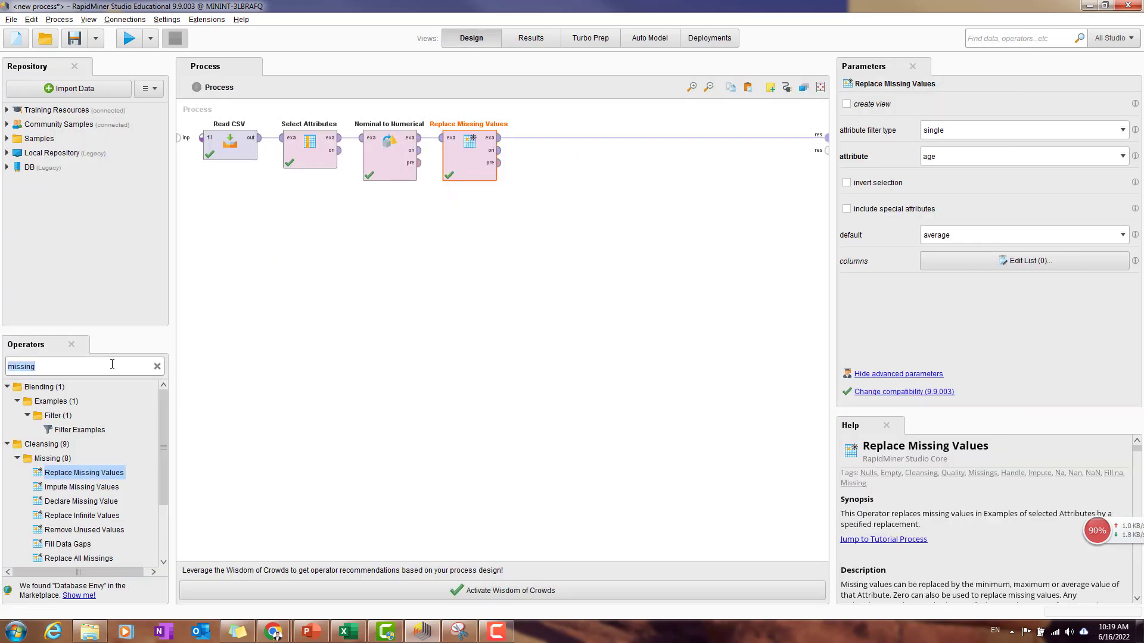
text(set role)
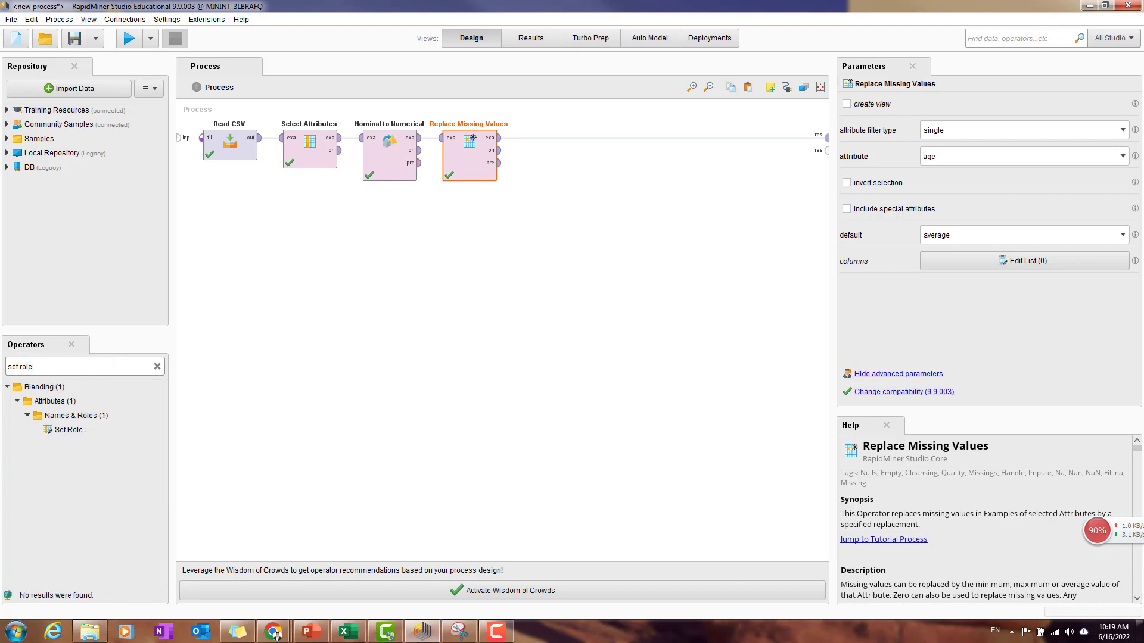
drag(69, 429, 379, 311)
drag(557, 147, 567, 138)
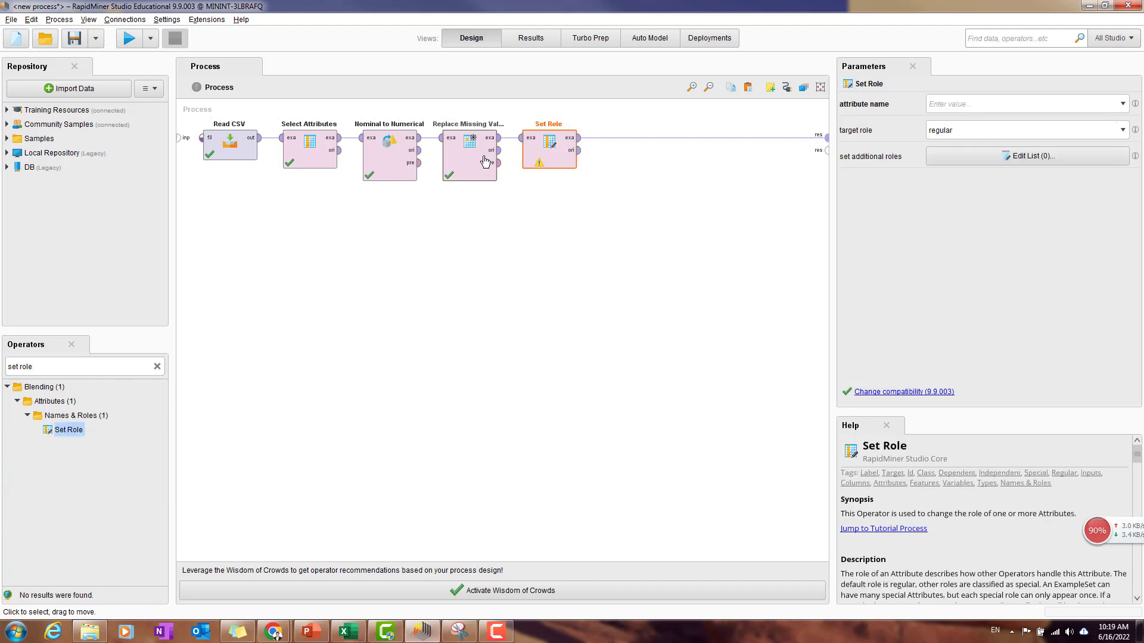
Configure Set Role to give the attribute sale the target role label
click(1123, 104)
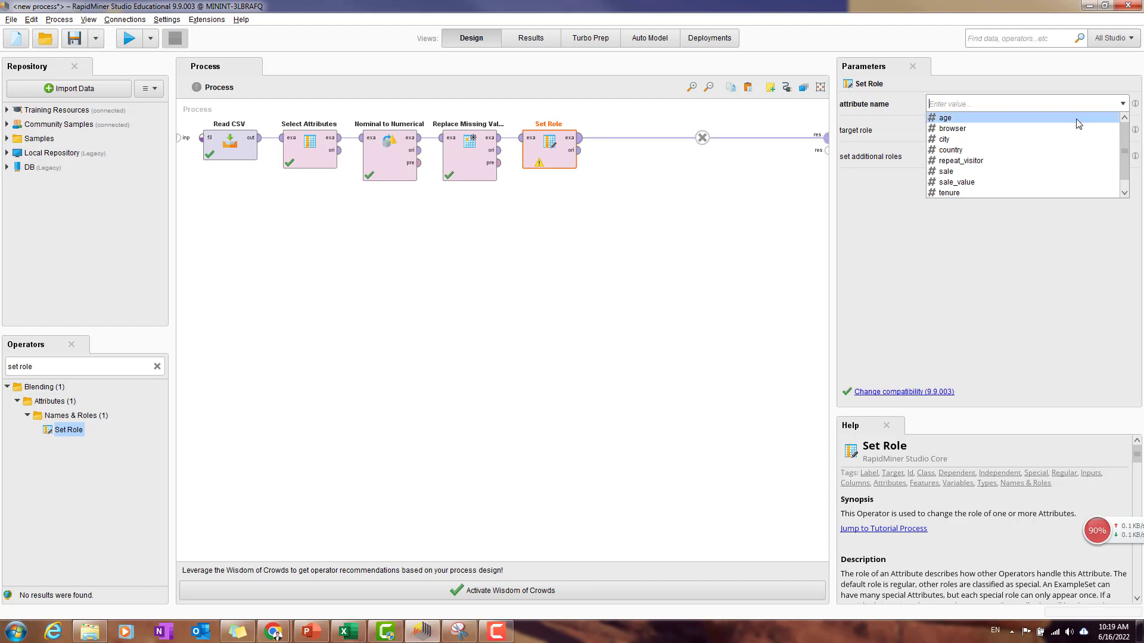
click(963, 173)
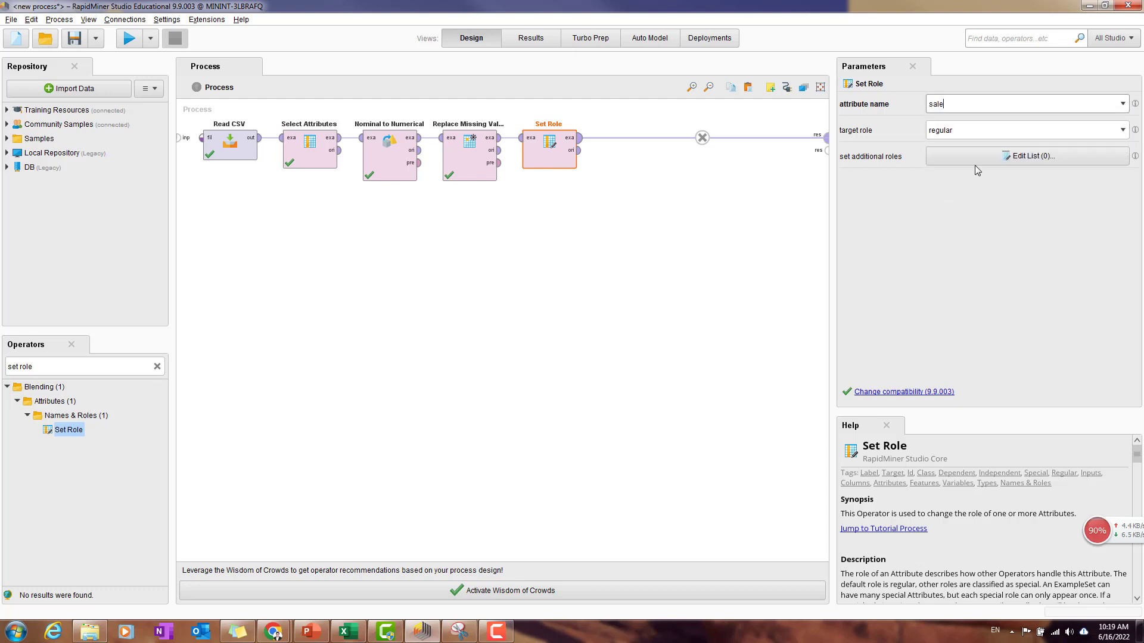
click(1122, 131)
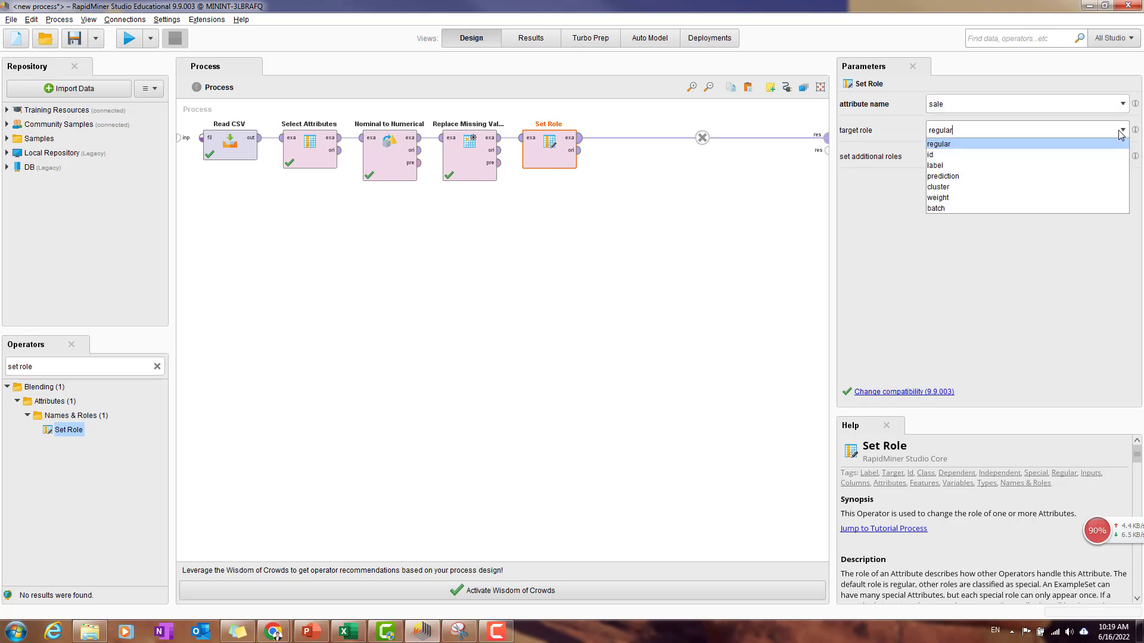
click(957, 167)
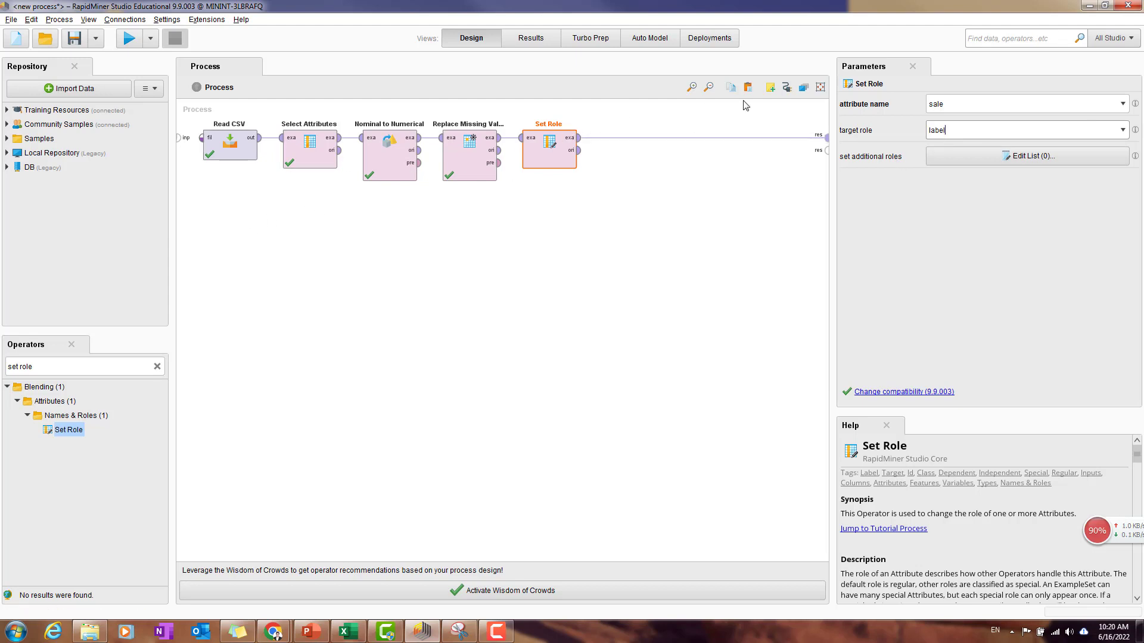
Run the process and examine the sale label column in the results, ending back at the operator search in the process design
click(130, 40)
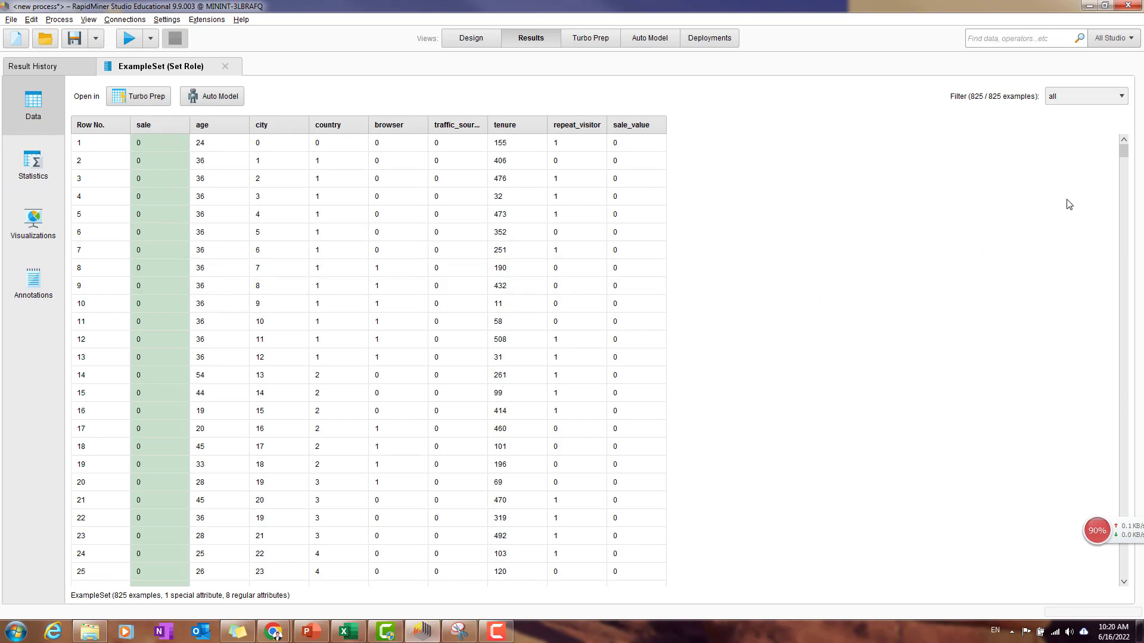
drag(1124, 147, 1127, 277)
drag(1122, 454, 1113, 146)
click(471, 37)
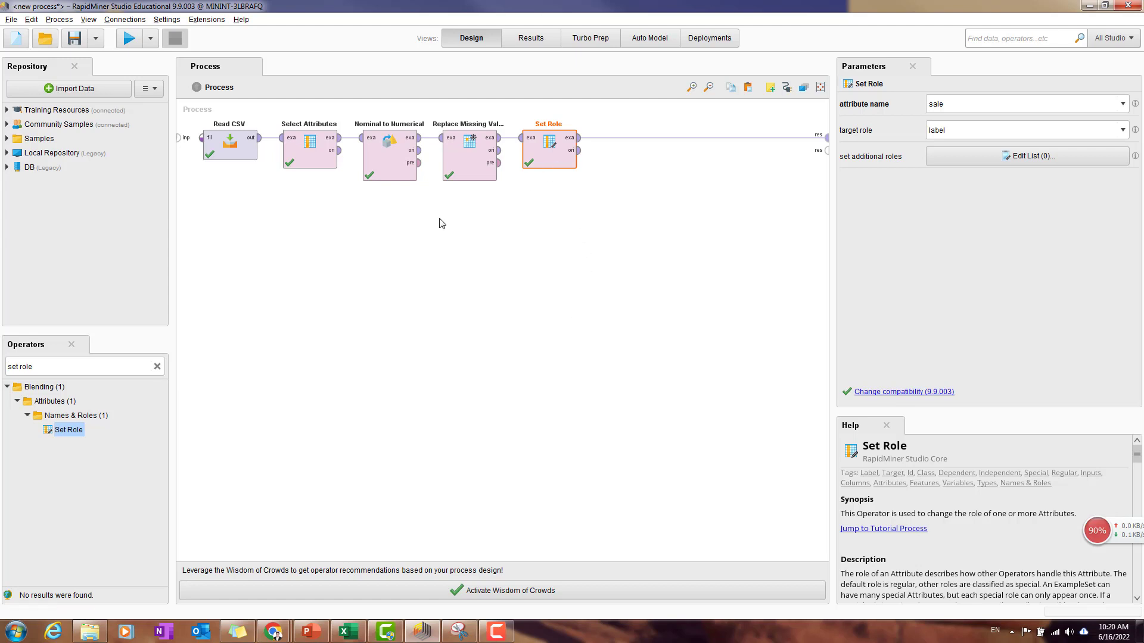
triple_click(128, 369)
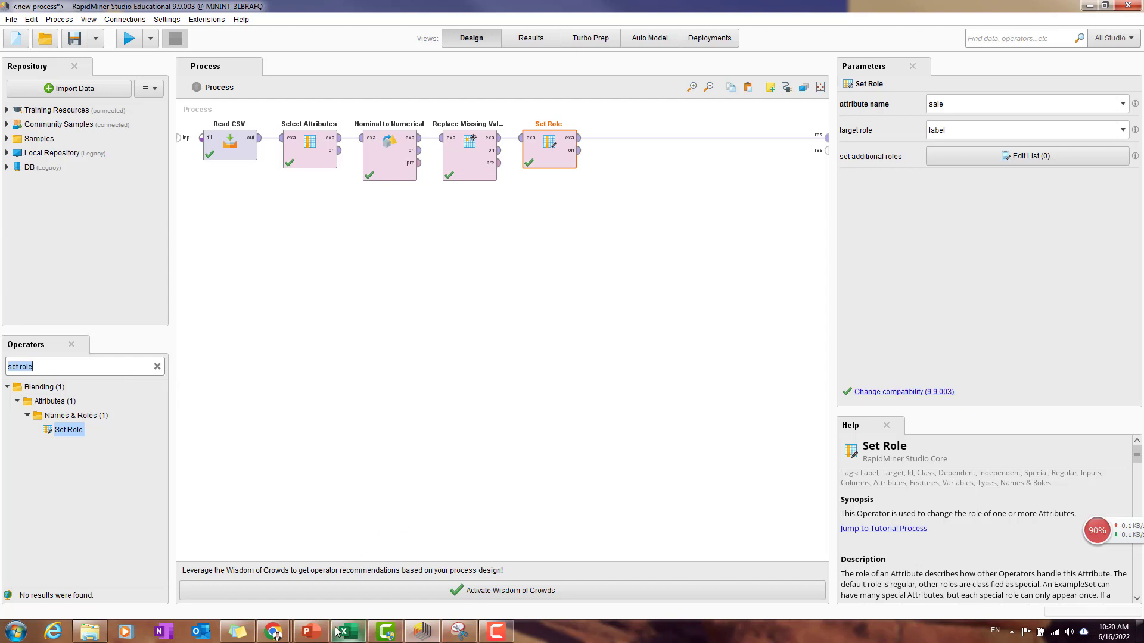
mouse_move(308, 636)
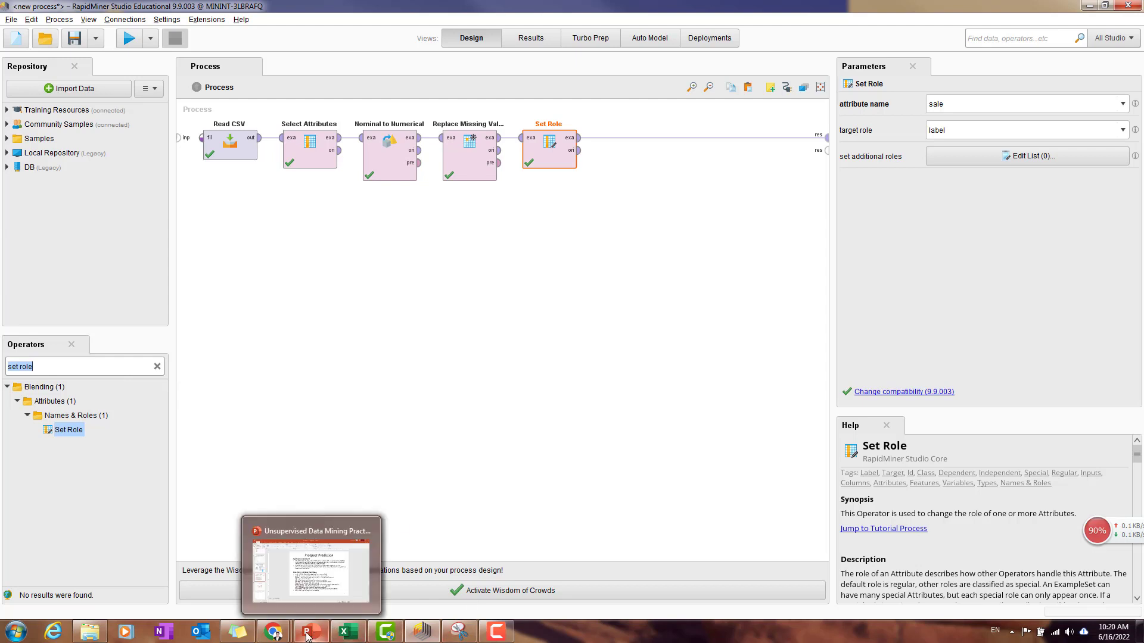
click(89, 631)
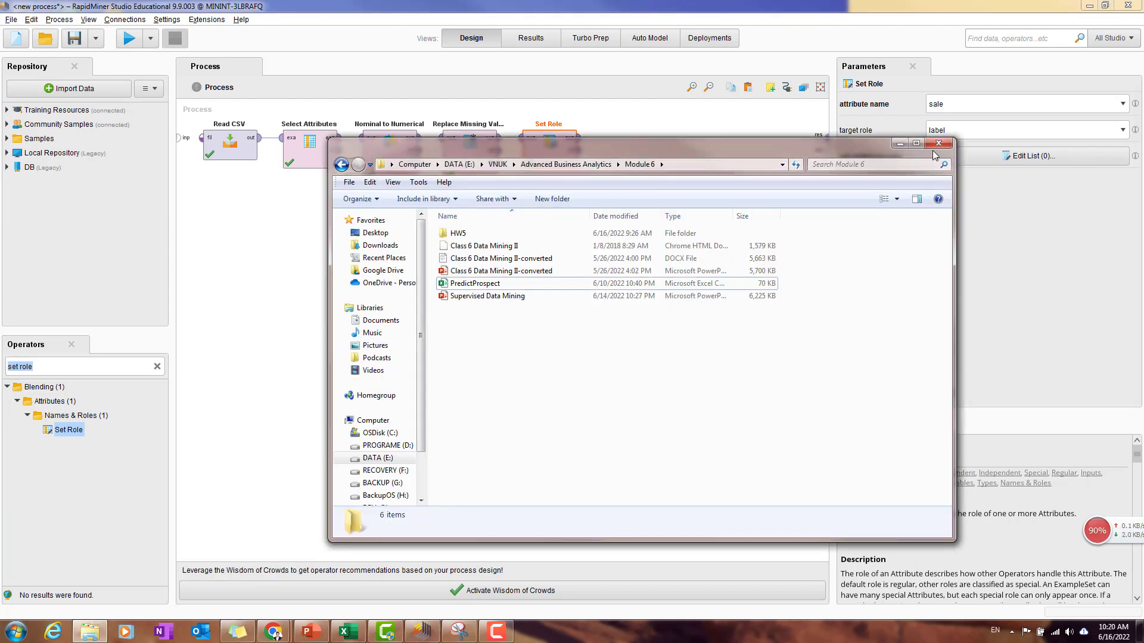
click(899, 144)
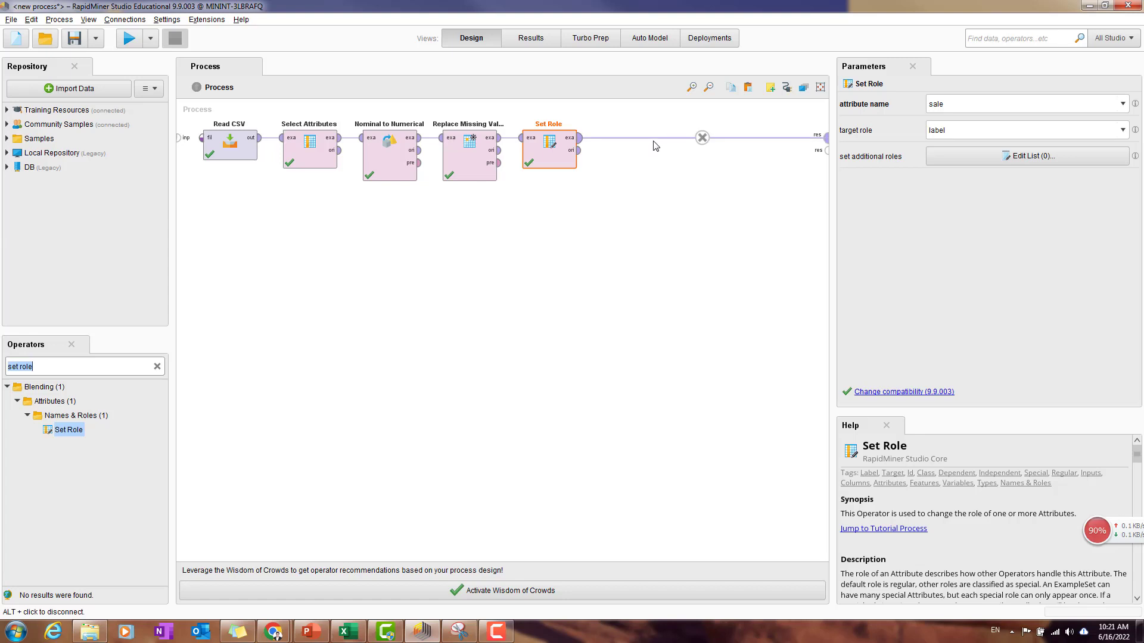
Search the operators for "split" and insert Split Data after Set Role, placing it in the empty area below the operator row
text(s)
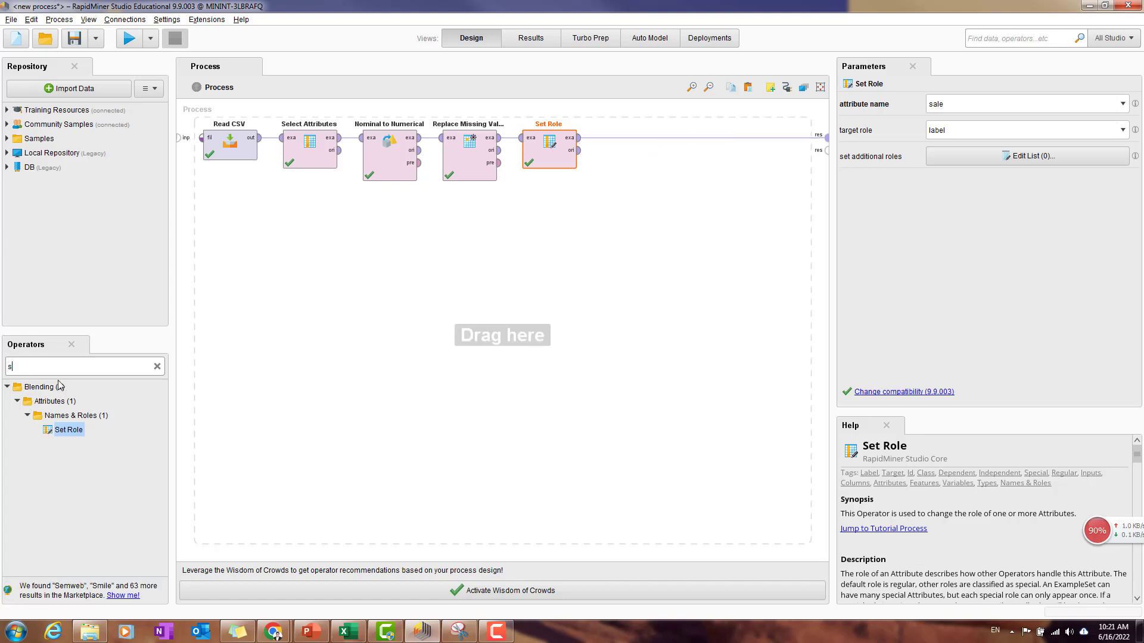
text(plit)
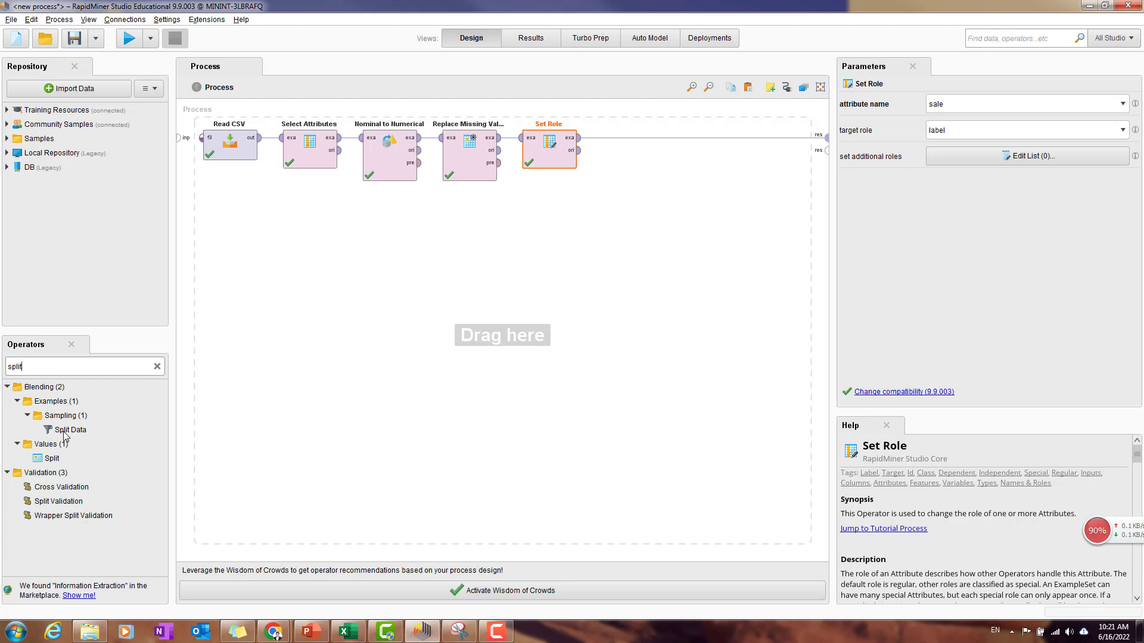
drag(63, 433, 480, 293)
drag(620, 140, 346, 412)
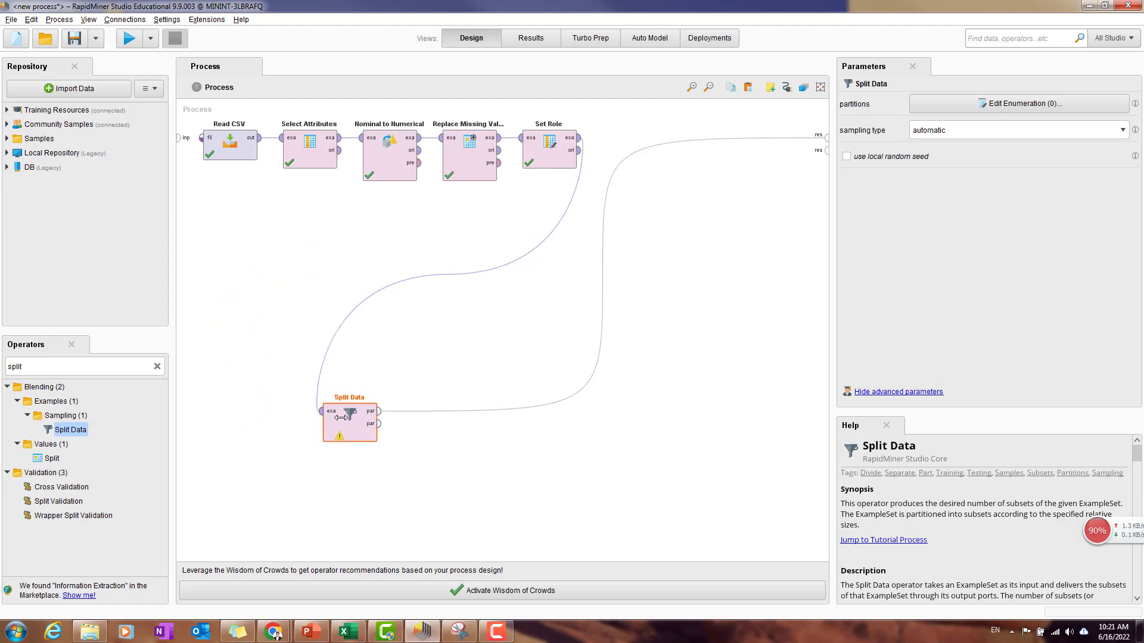
Define two partitions for Split Data with ratios 0.7 and 0.3, keeping the automatic sampling type
click(1039, 130)
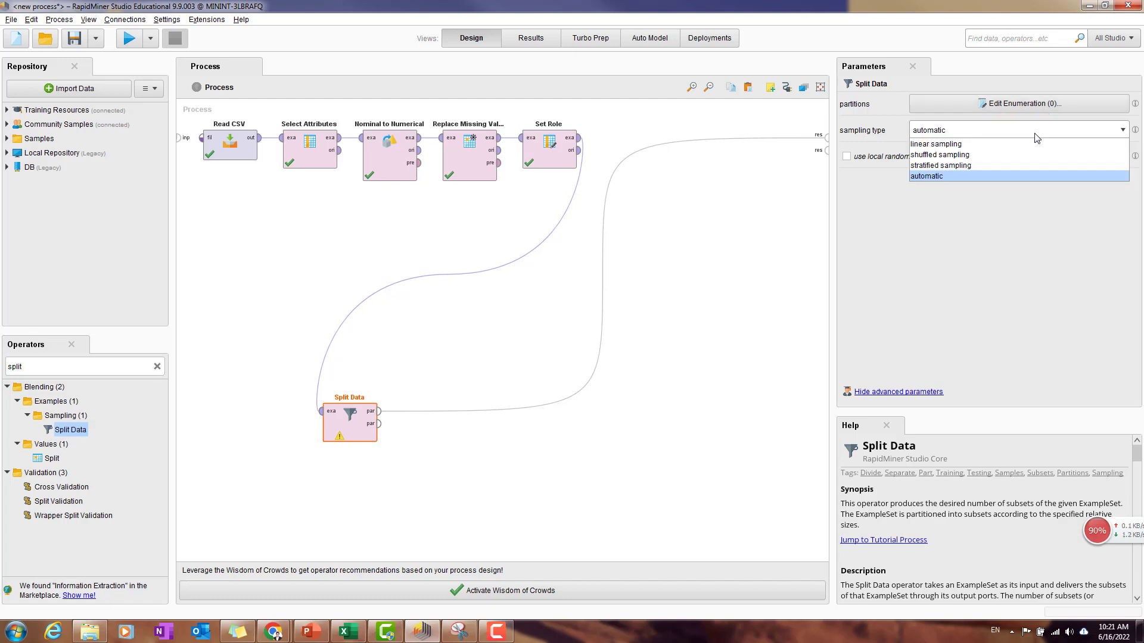
click(1060, 107)
click(1059, 108)
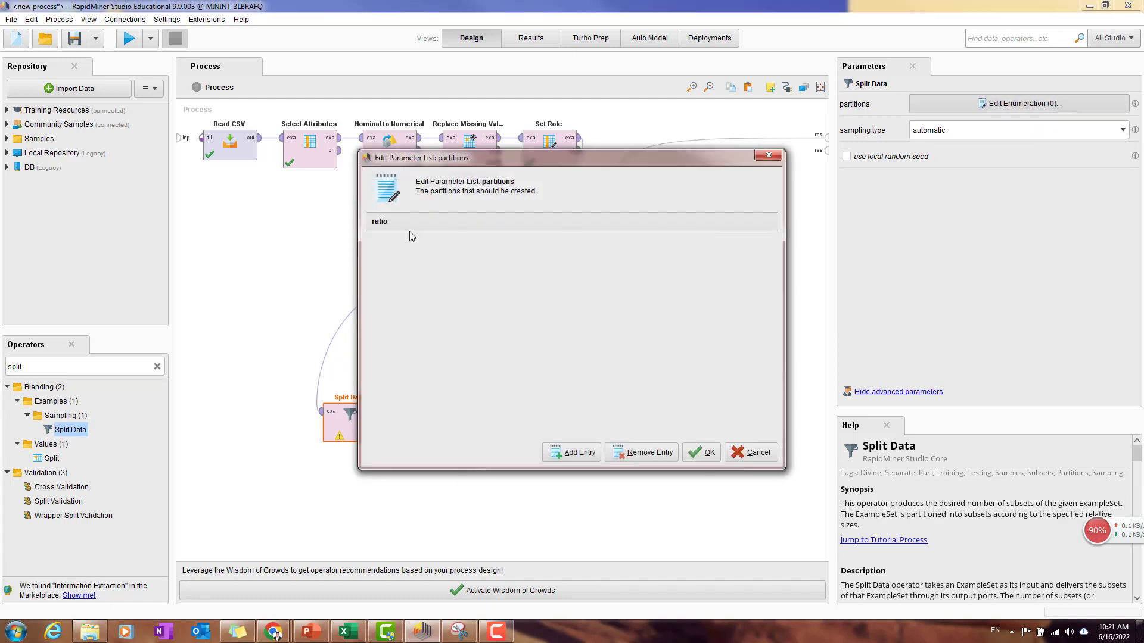
click(562, 448)
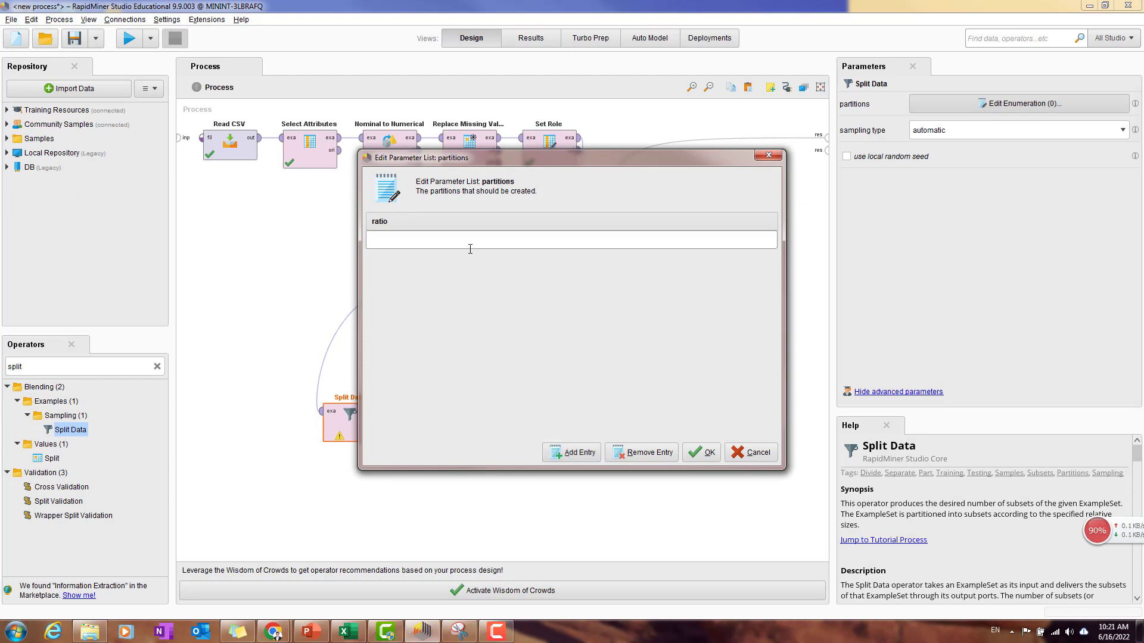
text(0.7)
click(571, 452)
text(0.3)
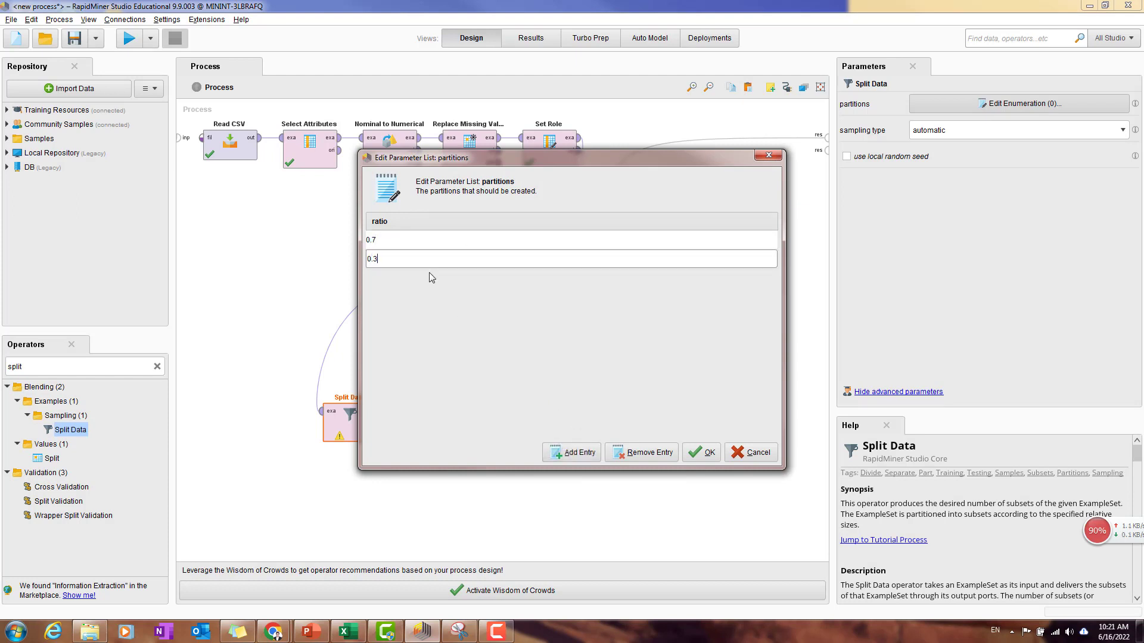
click(397, 234)
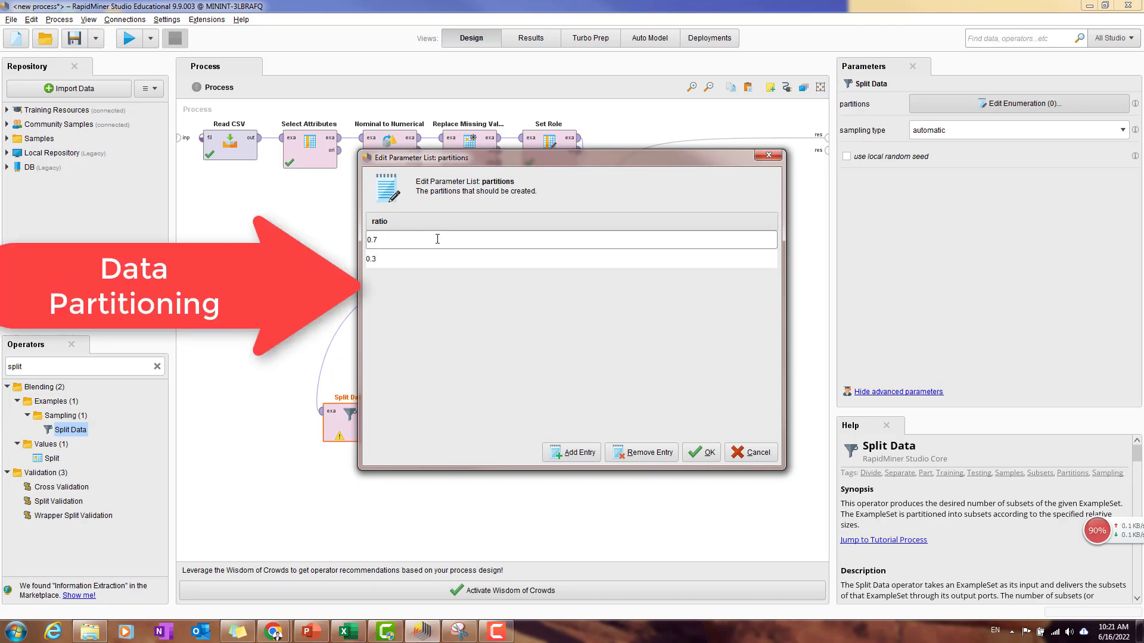
click(414, 260)
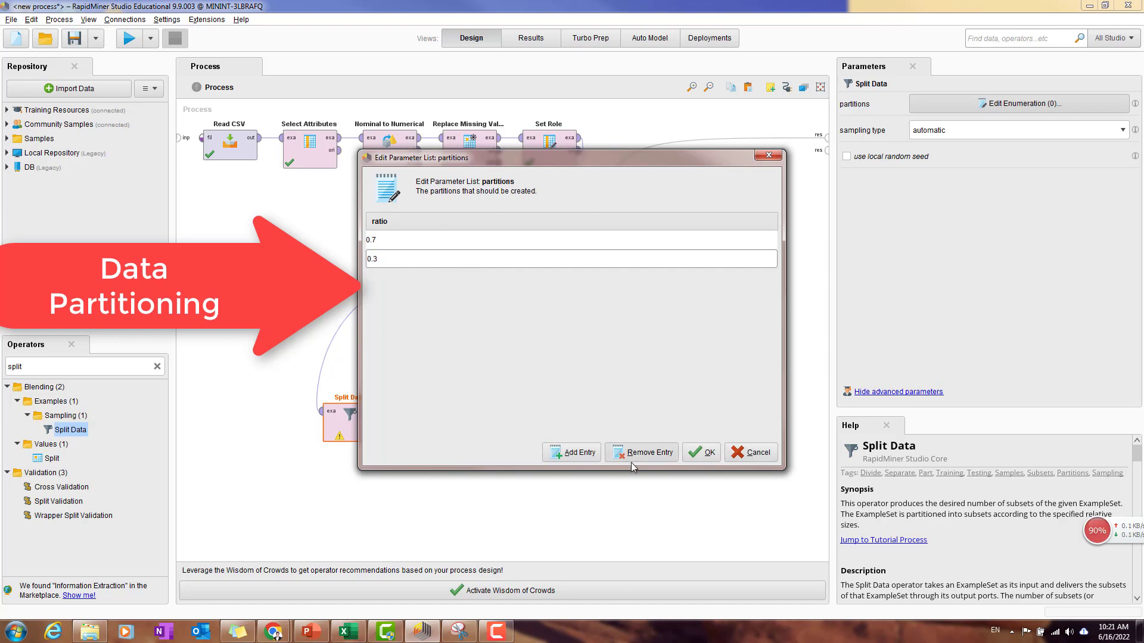
click(703, 459)
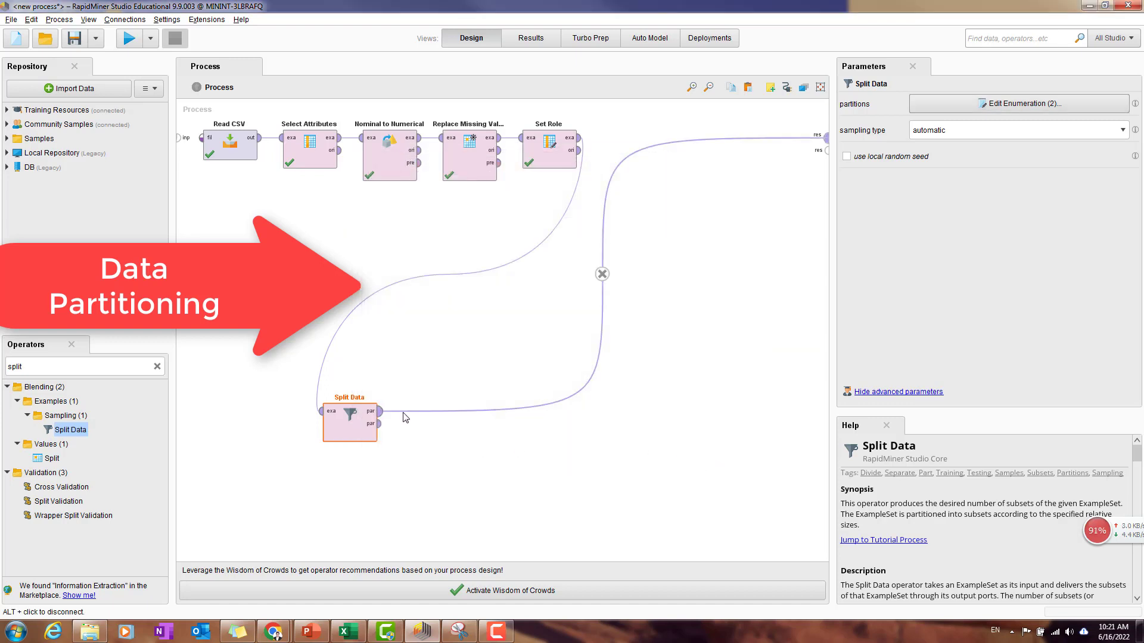
Run the process and examine the rows and attribute statistics of the Split Data result
click(129, 38)
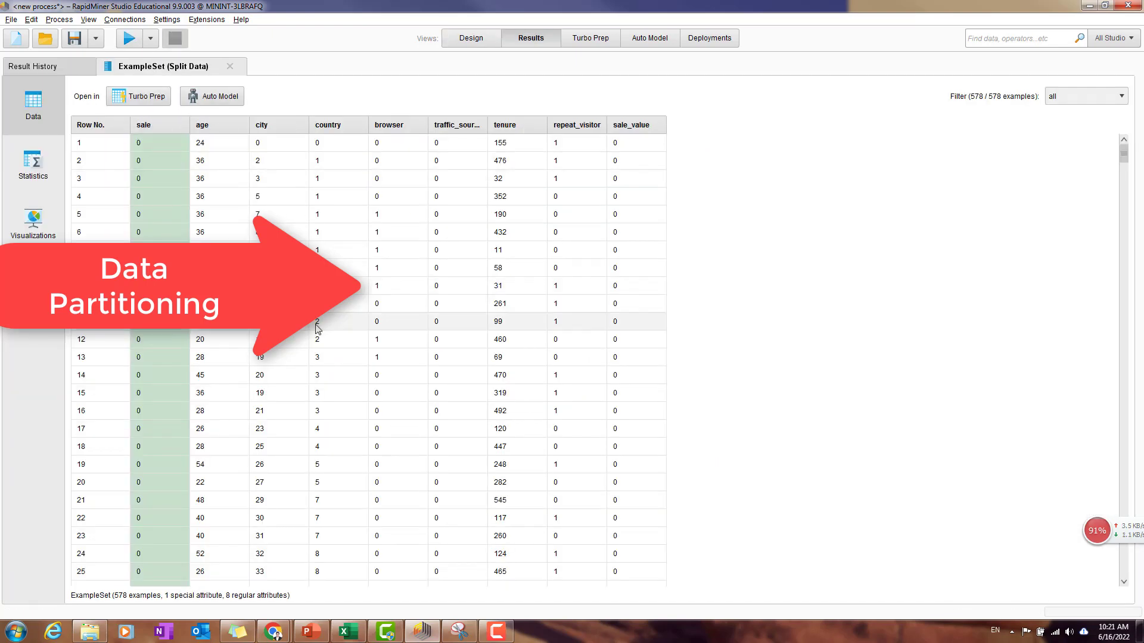
scroll(689, 332, down, 2)
scroll(358, 381, up, 2)
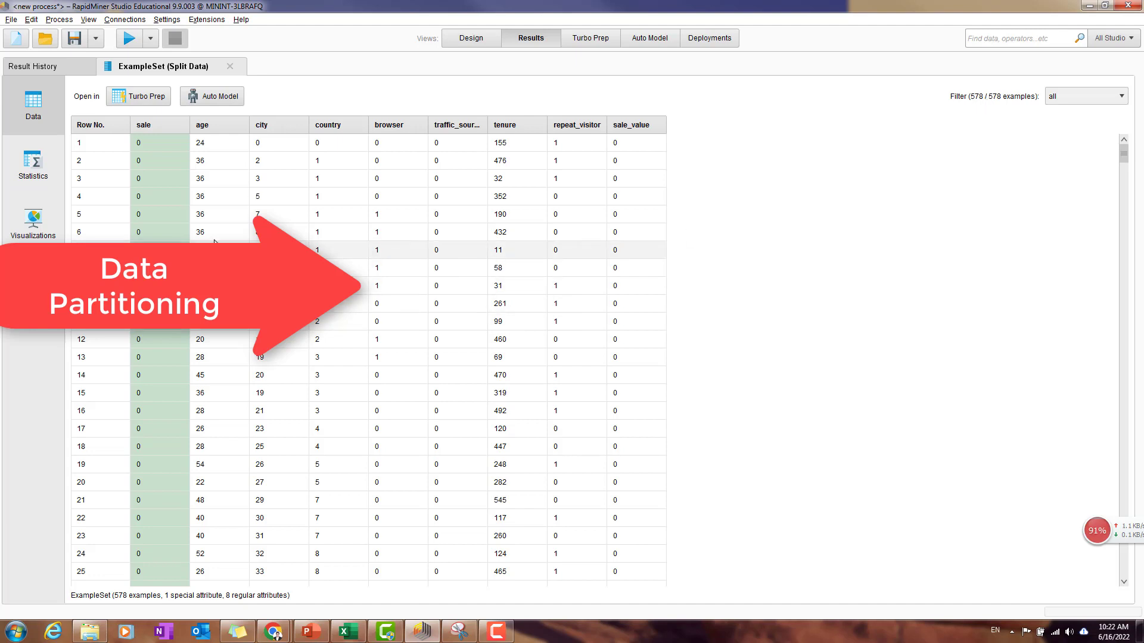
click(35, 164)
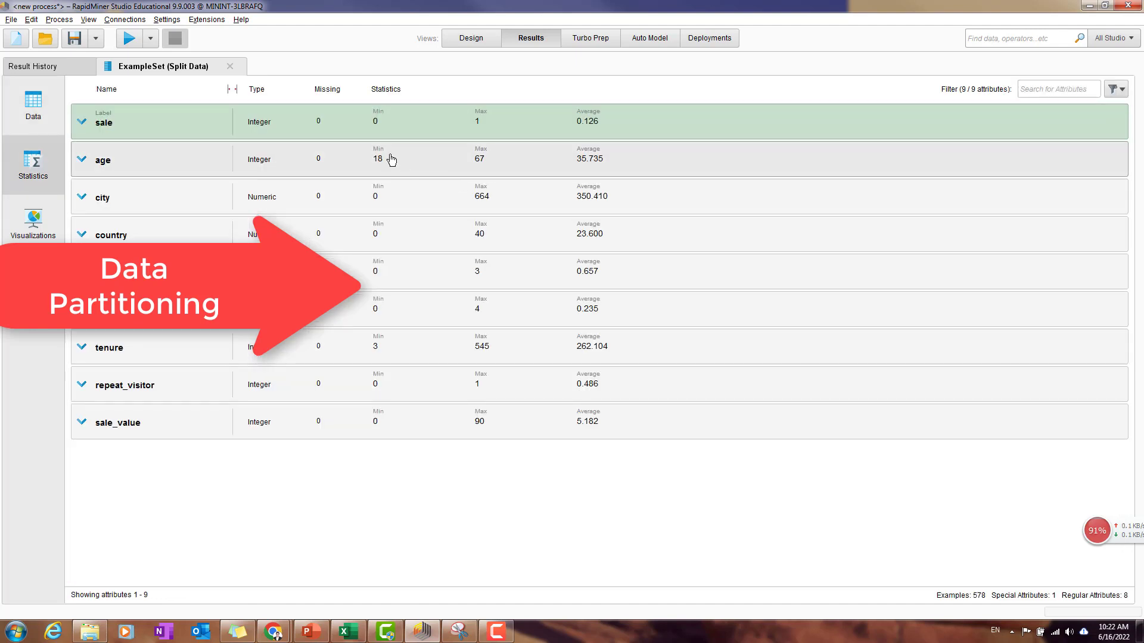
click(95, 168)
click(94, 168)
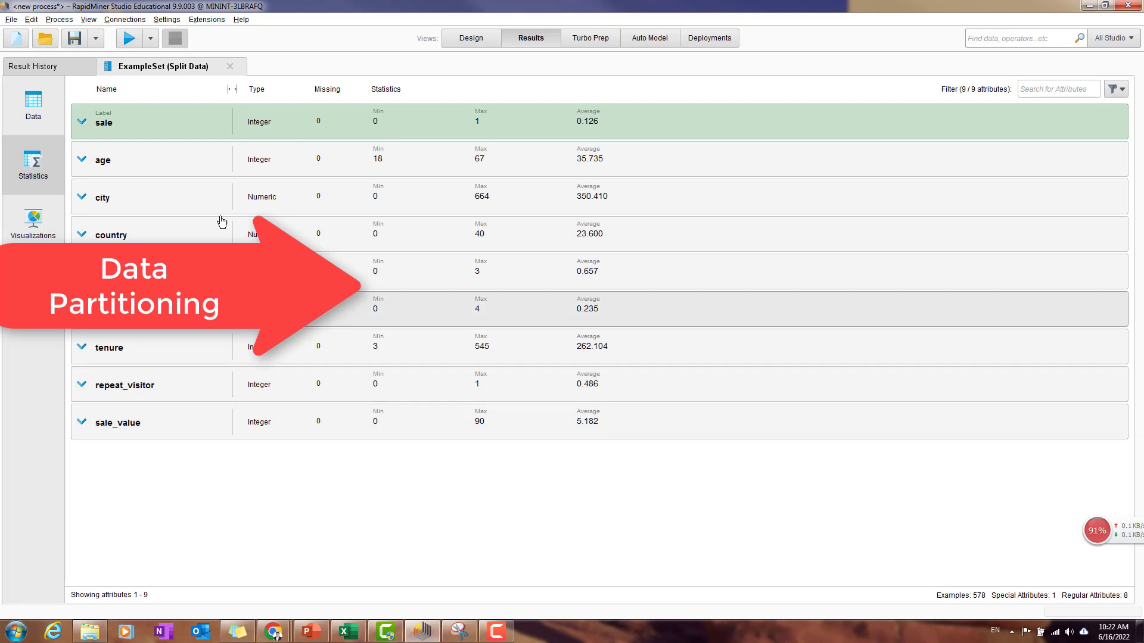
Return to the process design and connect Split Data's second partition output to the second result port
click(473, 41)
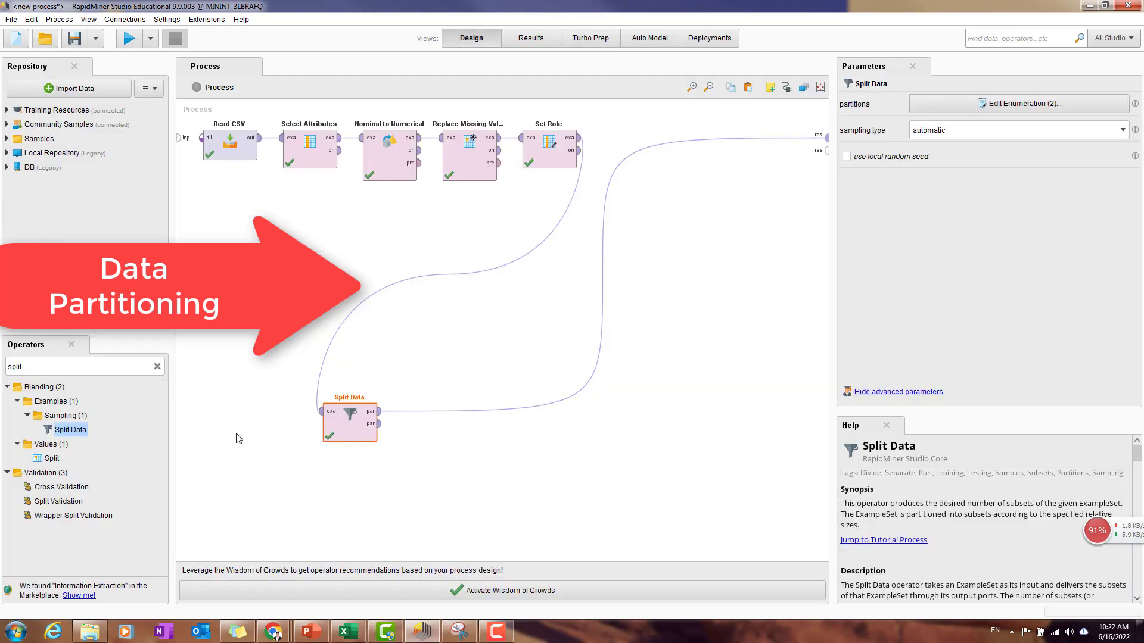
click(386, 428)
click(824, 156)
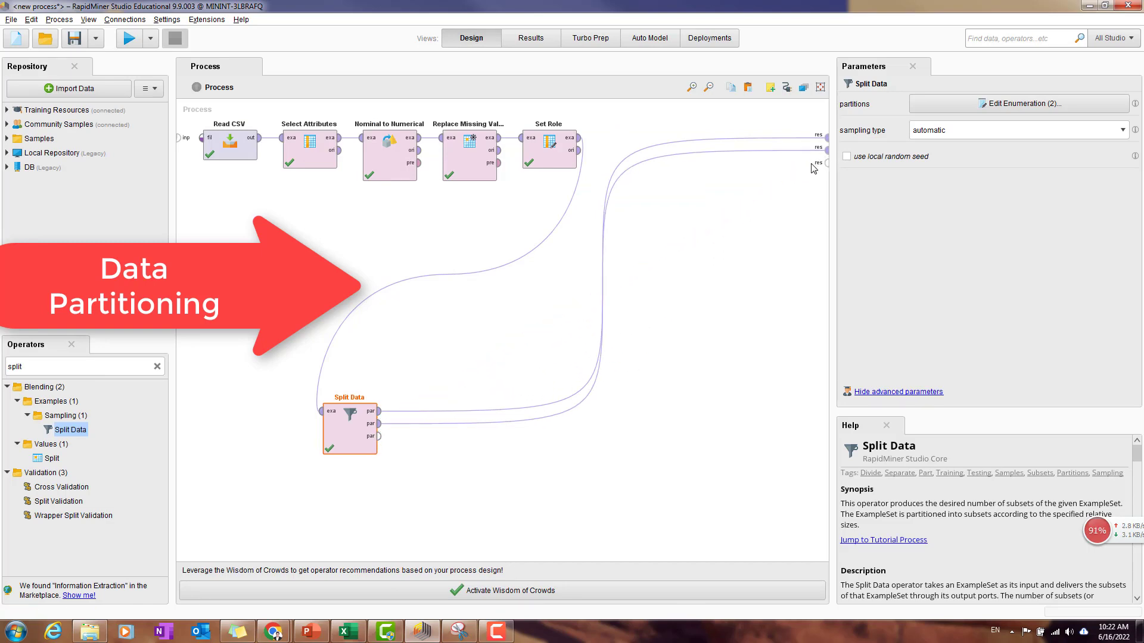
Run the process and compare the example counts of the two Split Data result sets
click(129, 37)
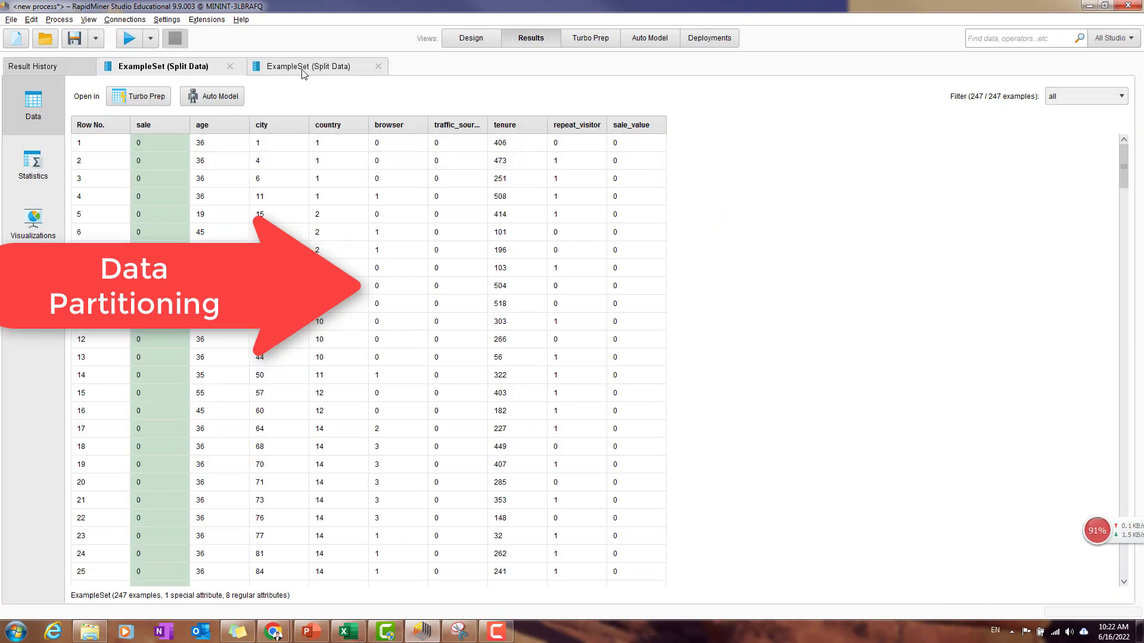
click(306, 68)
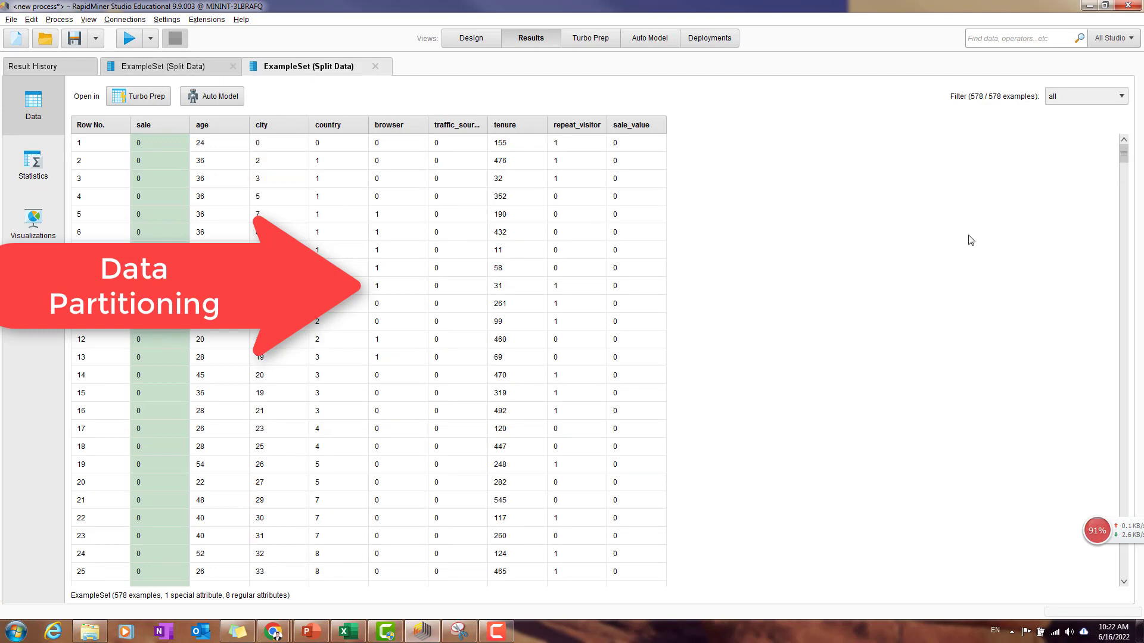
click(1063, 97)
click(1068, 109)
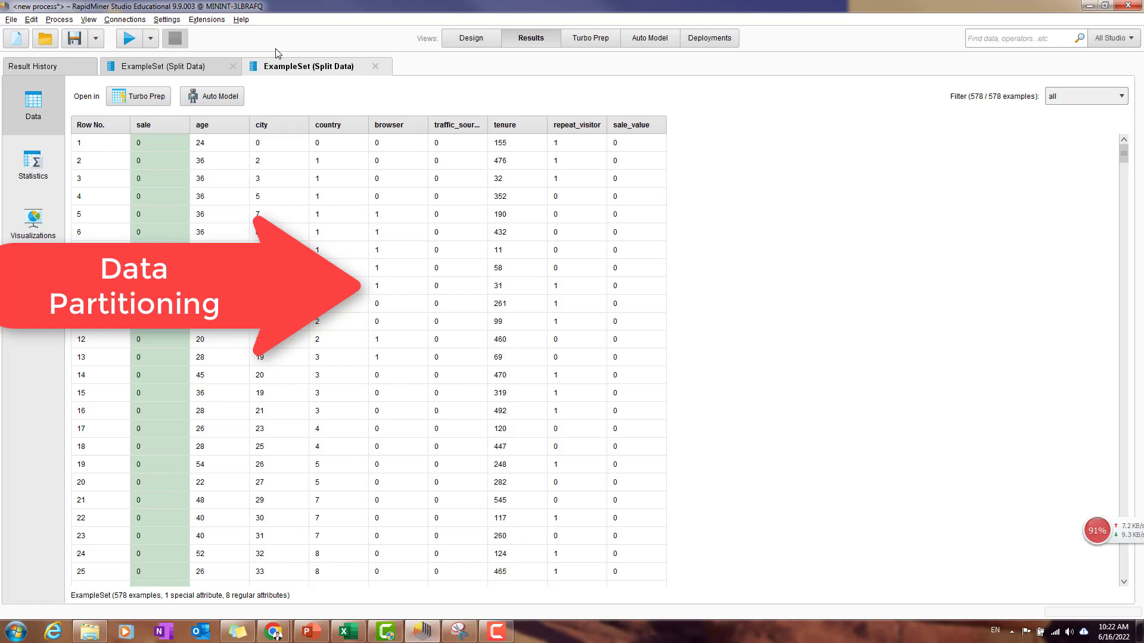
click(203, 70)
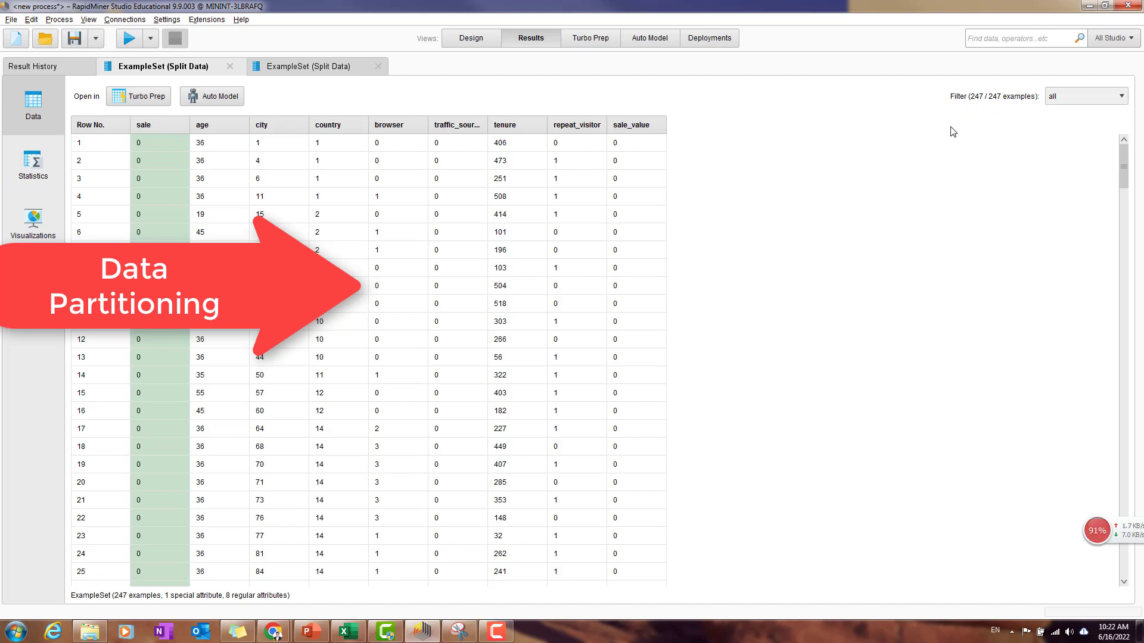
click(298, 69)
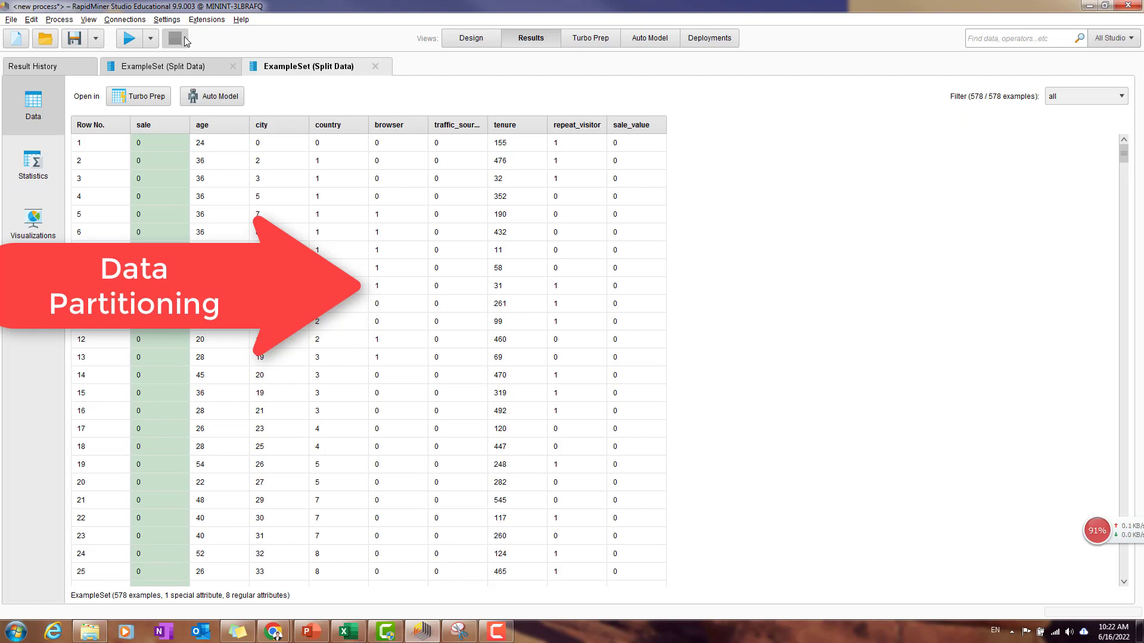
In the process design, disconnect both Split Data outputs from the result ports and delete the stray comment note
click(456, 40)
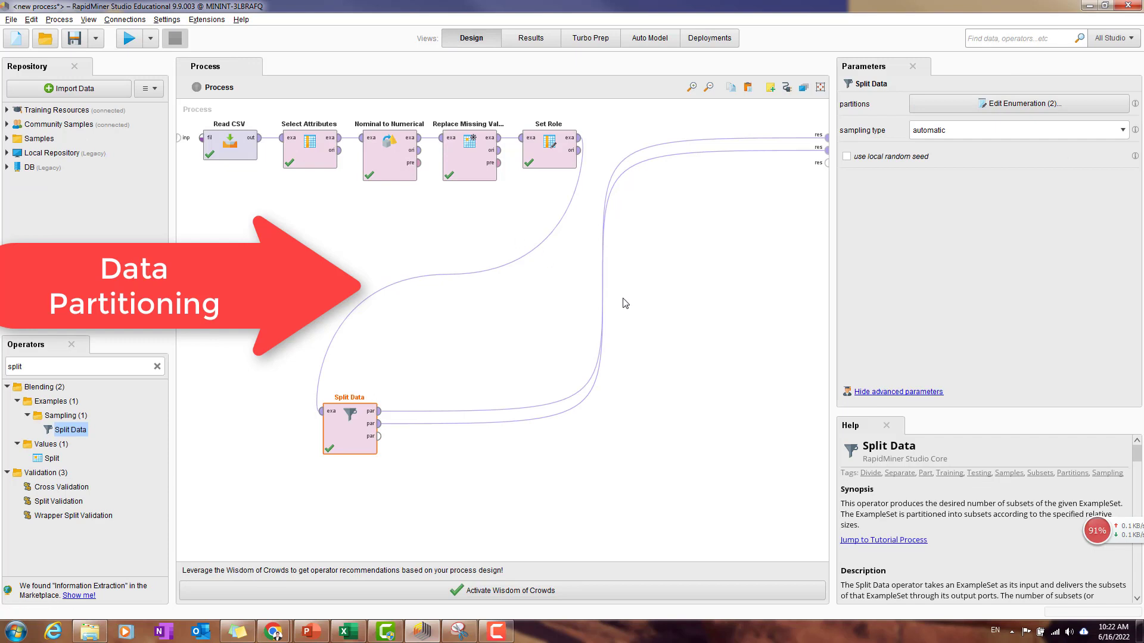
click(602, 273)
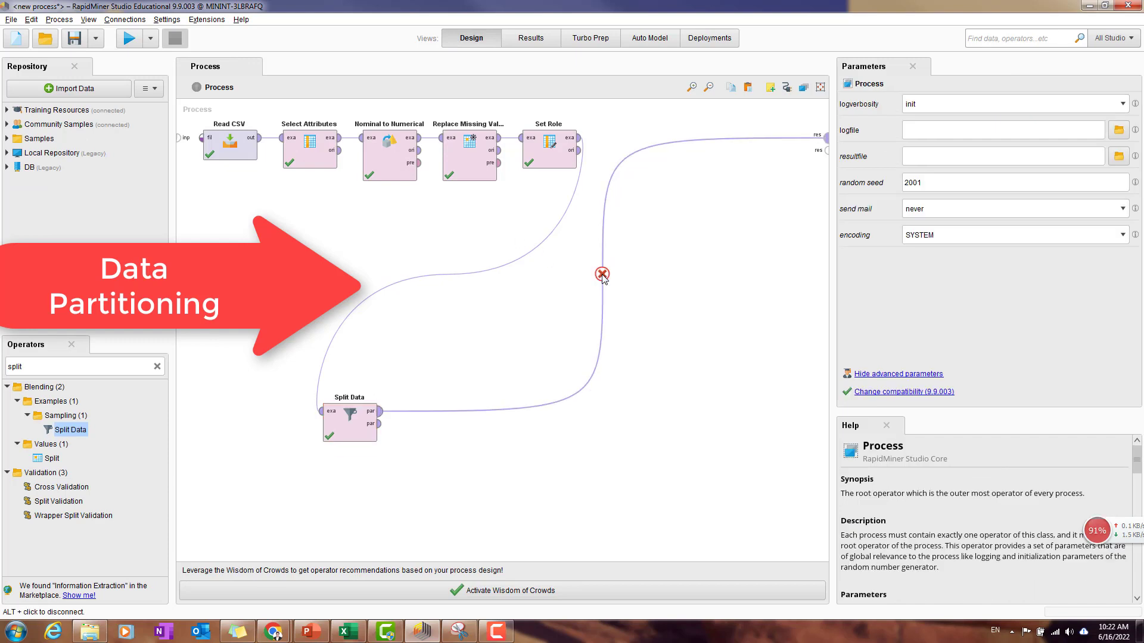
double_click(601, 274)
click(282, 365)
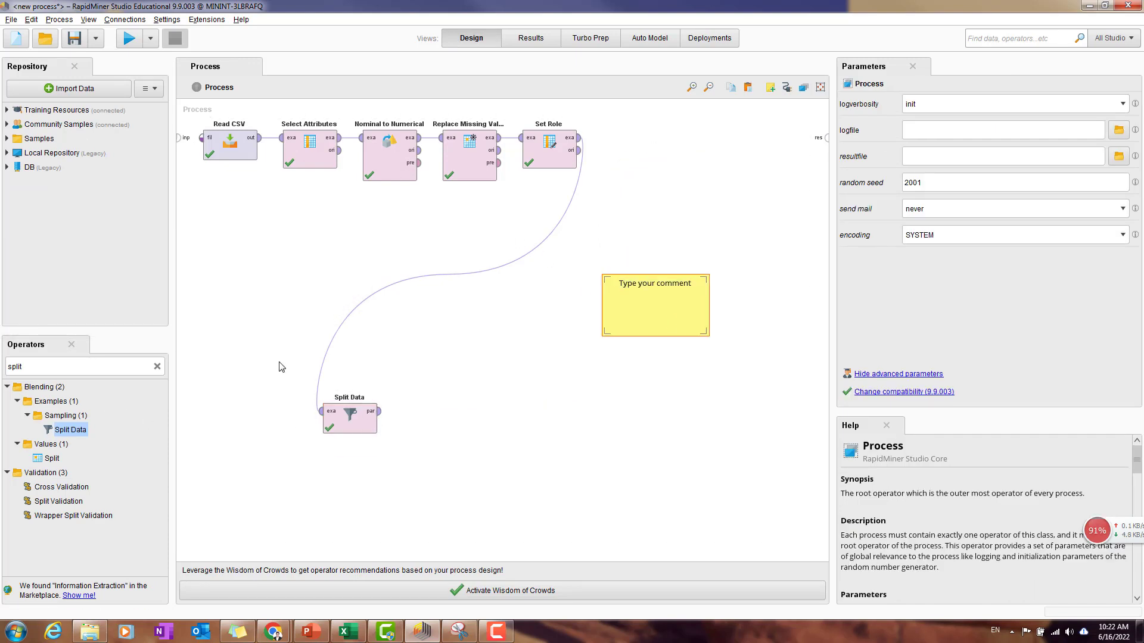
key(Delete)
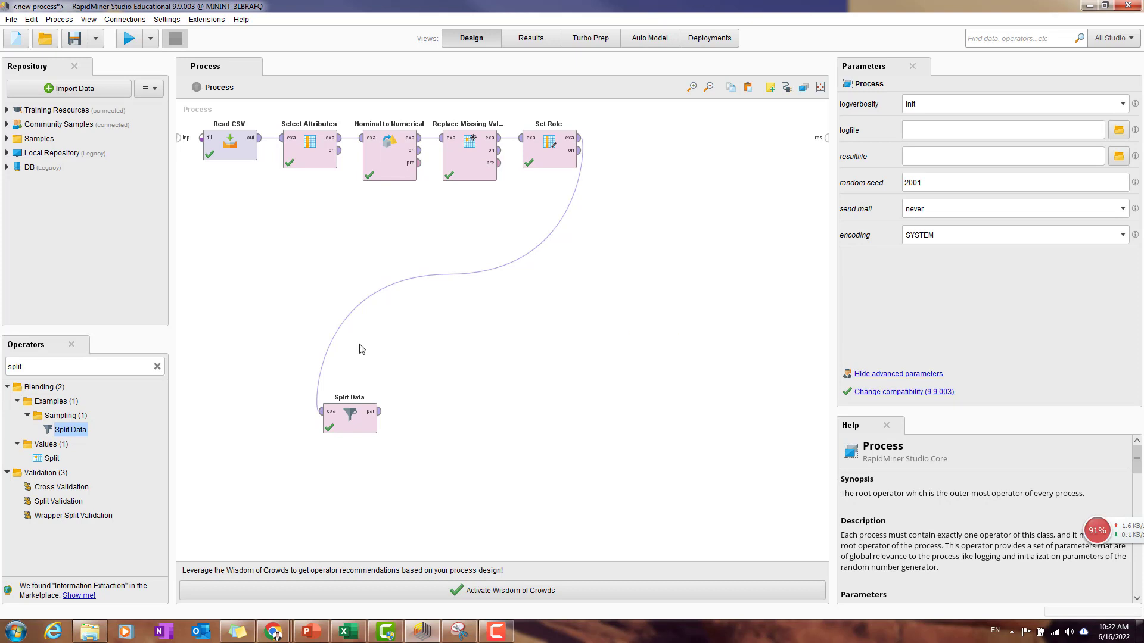
double_click(113, 370)
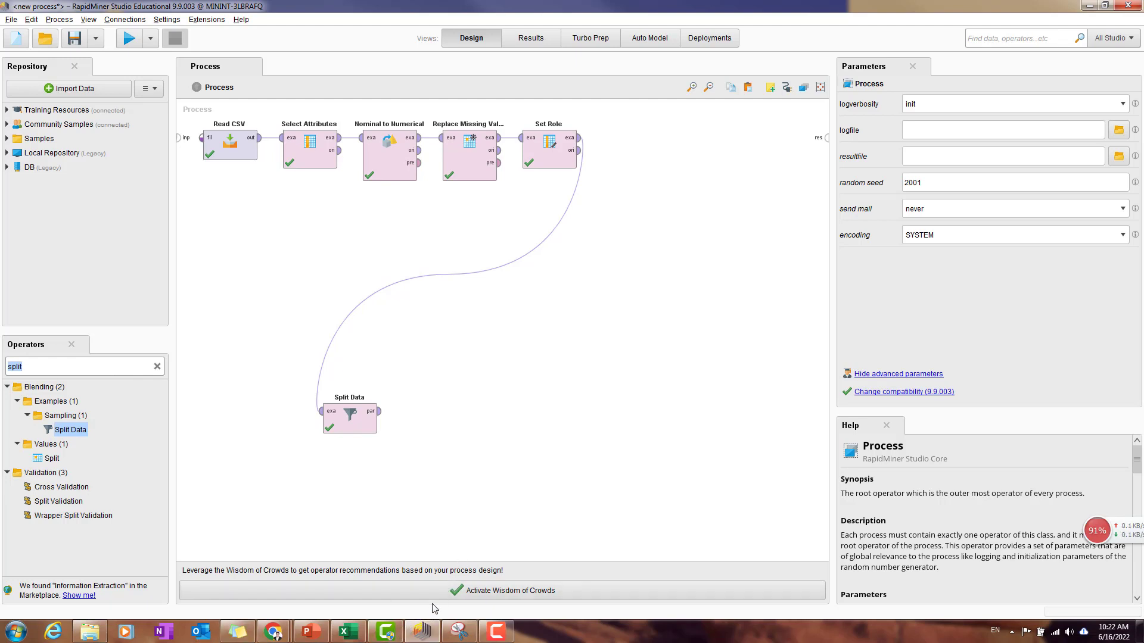
Switch to the PowerPoint presentation and open slide 10, Classification Performance Comparison
click(311, 631)
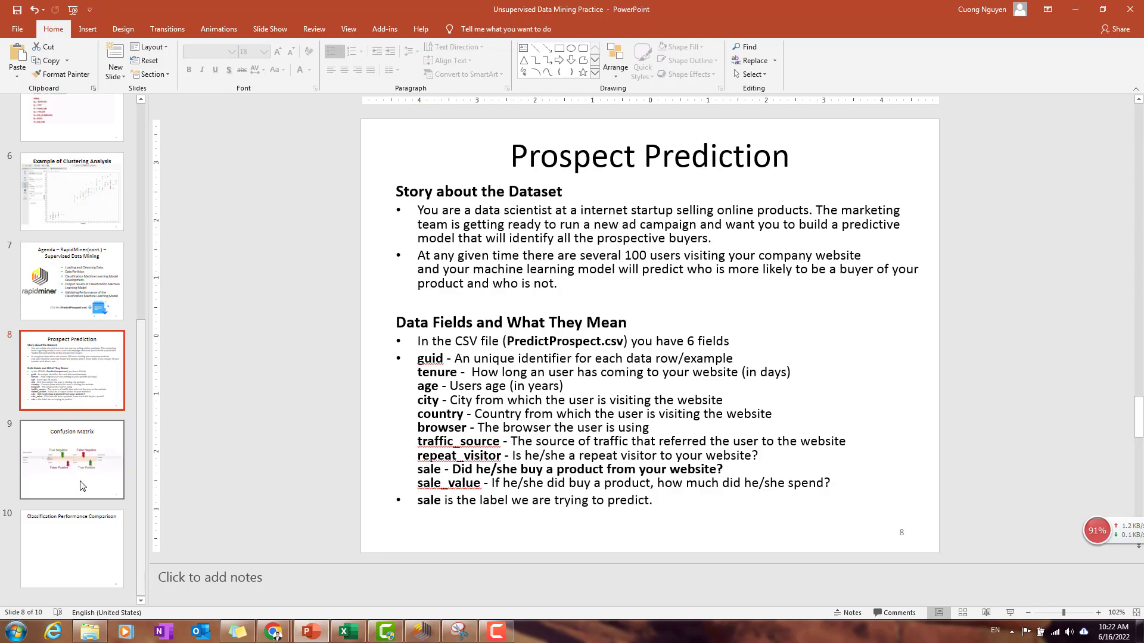
click(79, 482)
click(73, 532)
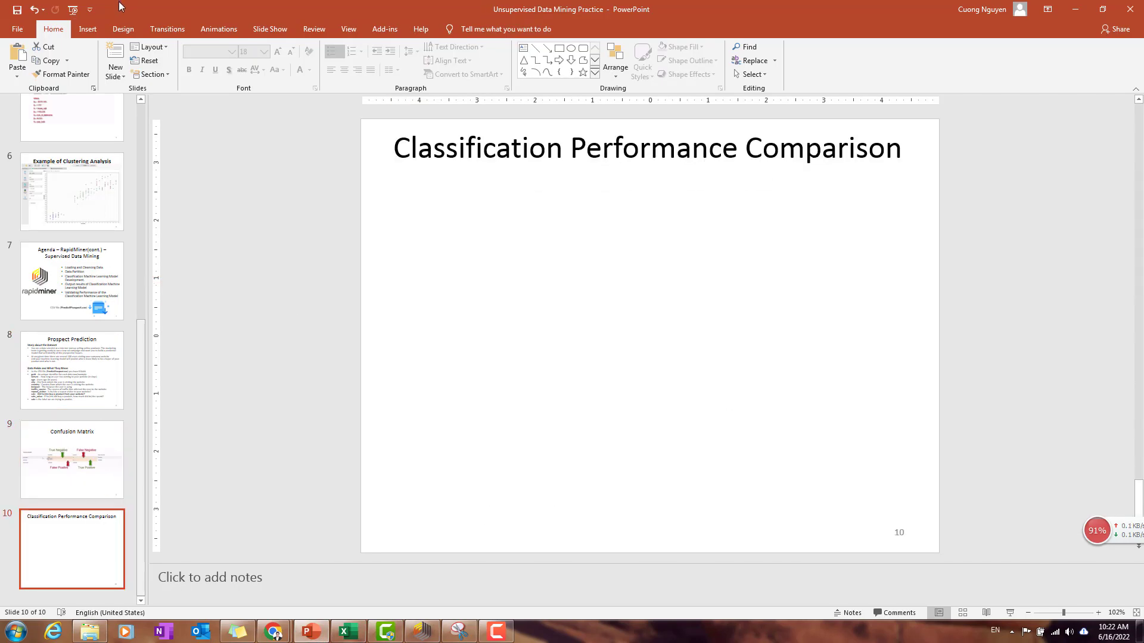
scroll(574, 57, down, 1)
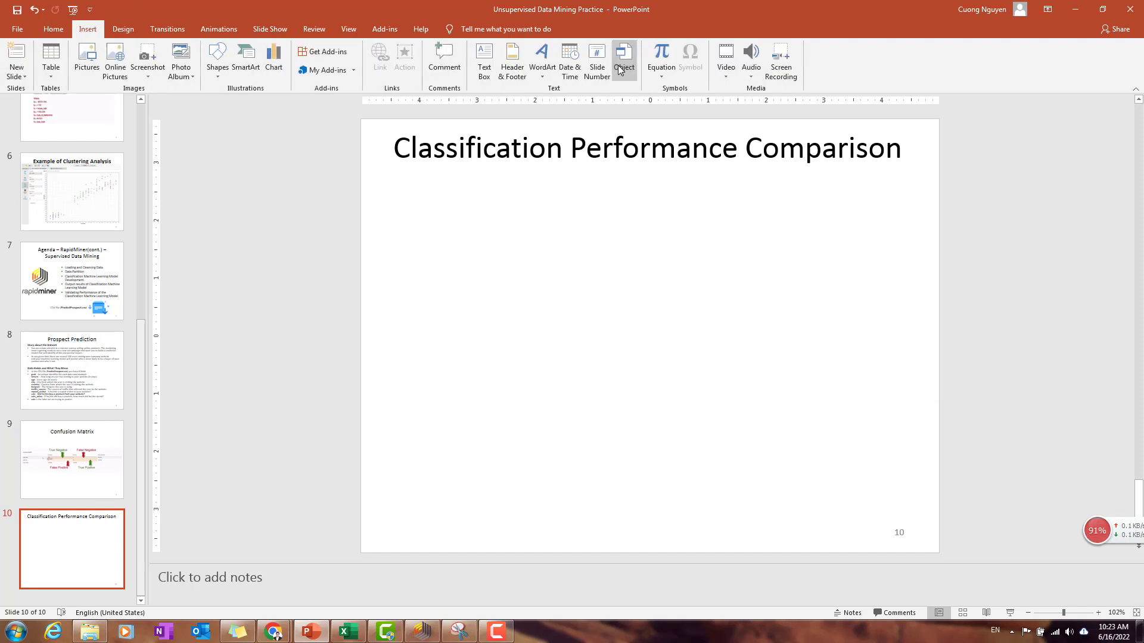
Add a text box reading "Logistics Regression" just below the start of the slide title
click(485, 60)
drag(373, 175, 467, 196)
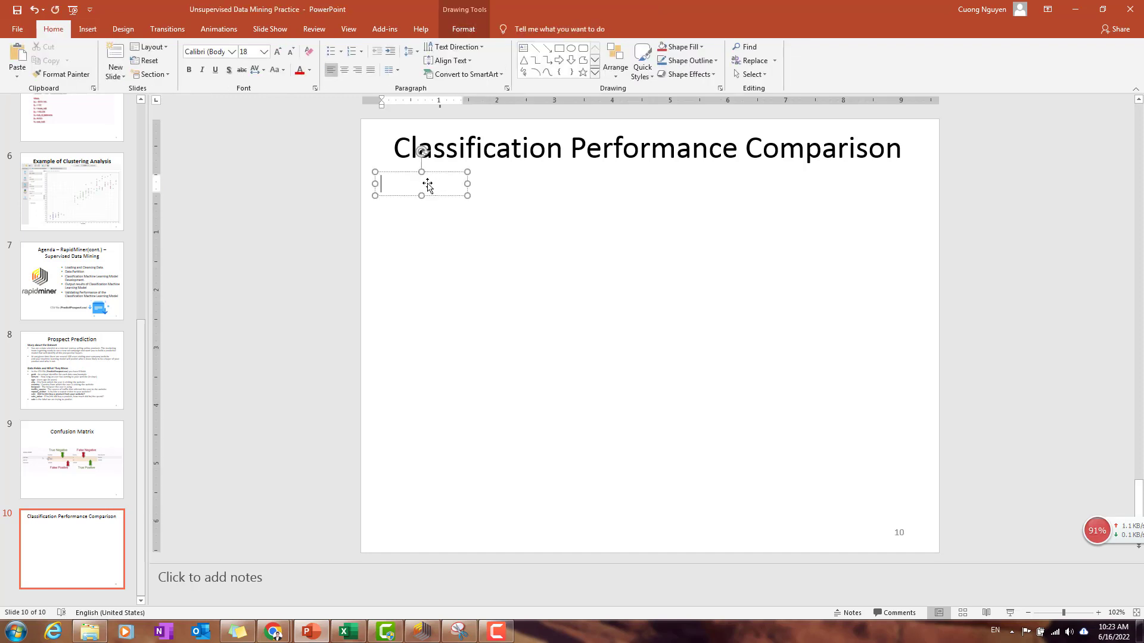
text(Los)
text(istic Regression)
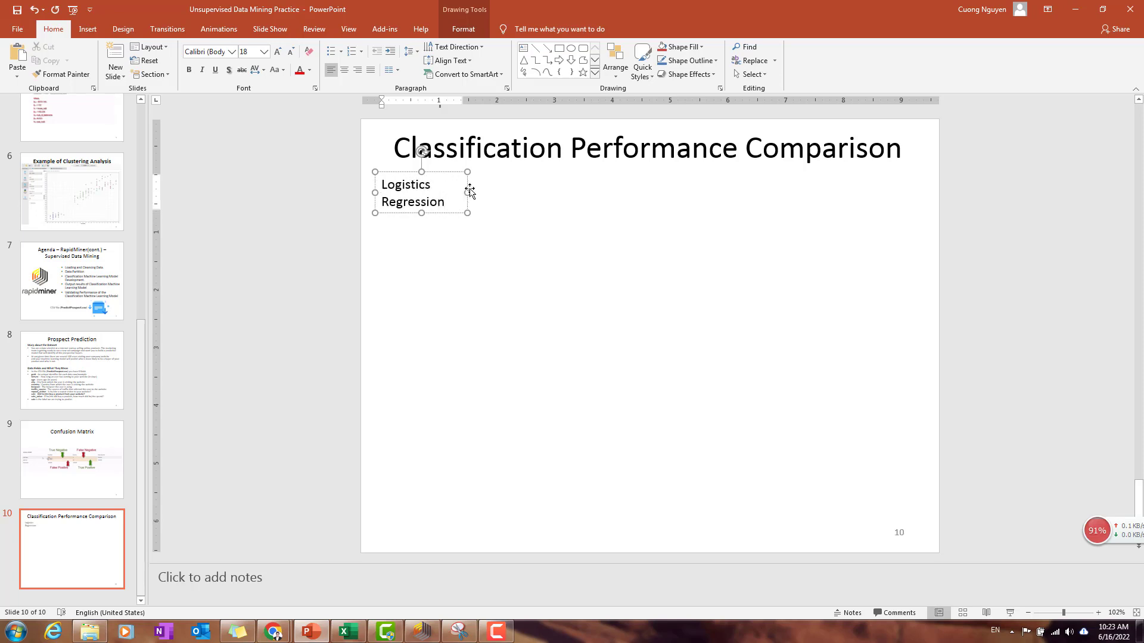
Widen the Logistics Regression text box to fit one line and place a copy midway down the slide reading "Decision Tree"
drag(472, 192, 378, 304)
text(Deci)
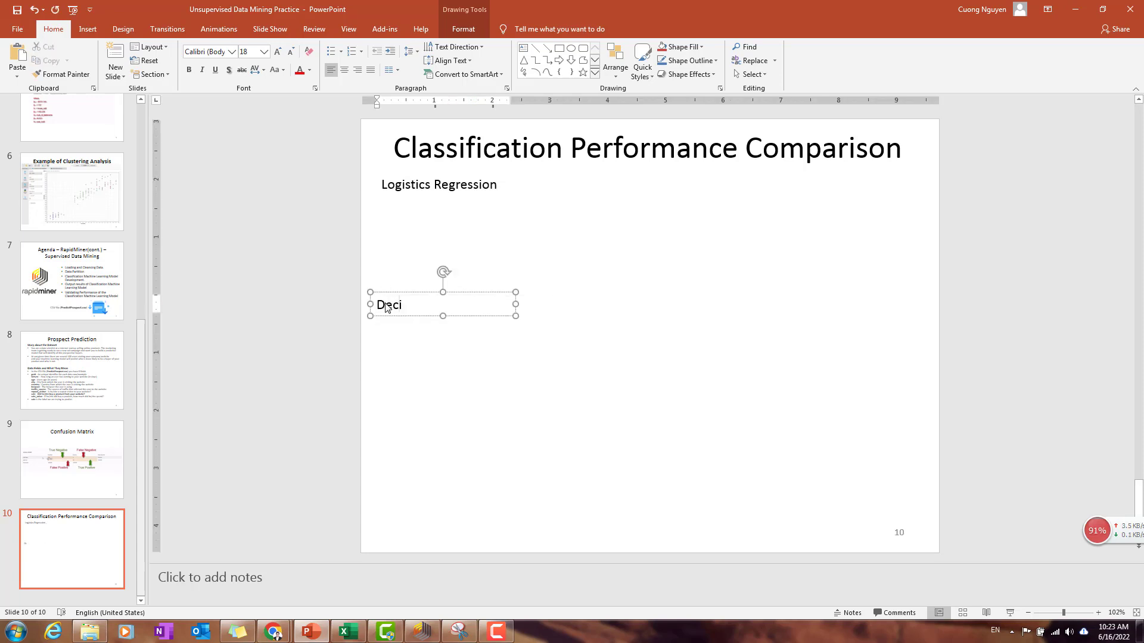
text(sion Tree)
click(494, 354)
click(472, 316)
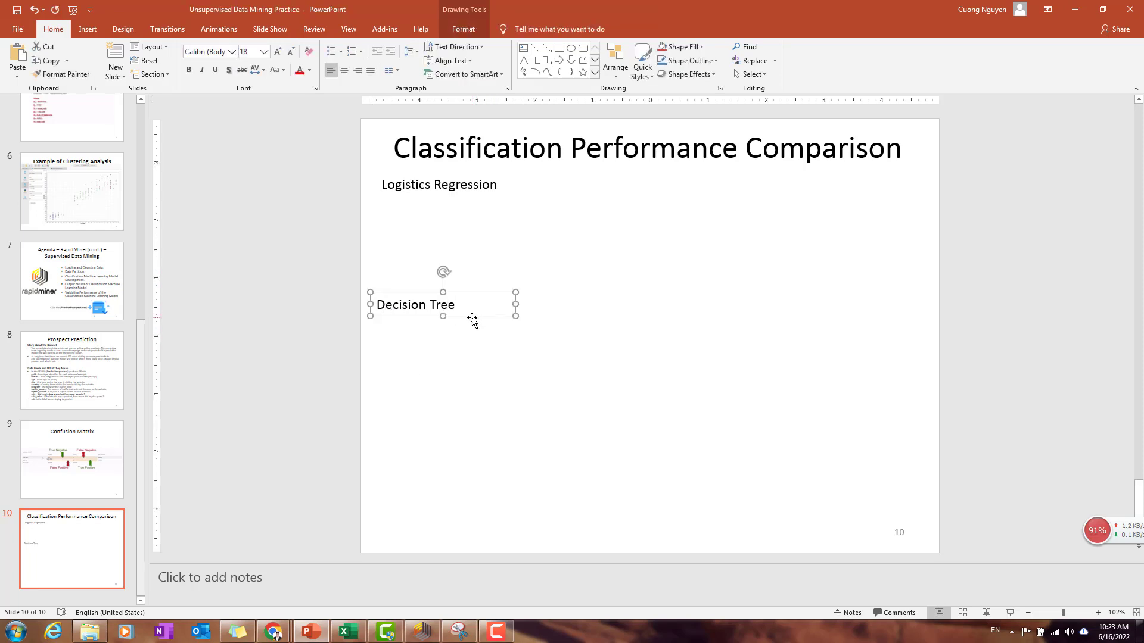
Copy the Decision Tree text box to the lower part of the slide and change its text to "Neural Network"
drag(474, 317, 460, 444)
click(446, 448)
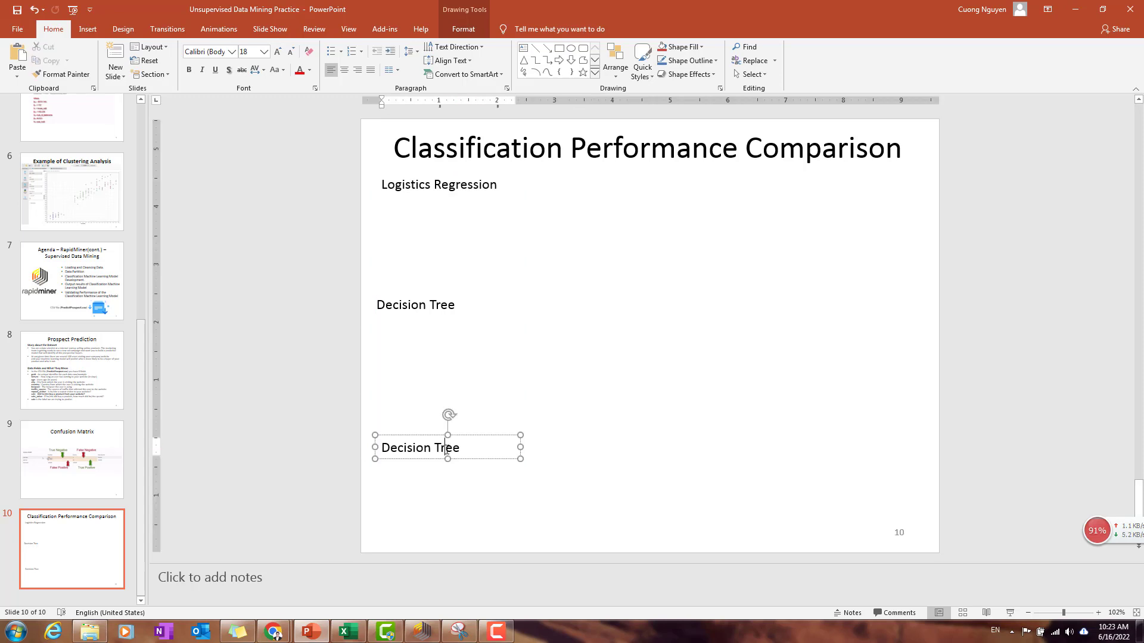
key(ctrl+a)
text(Neural Ne)
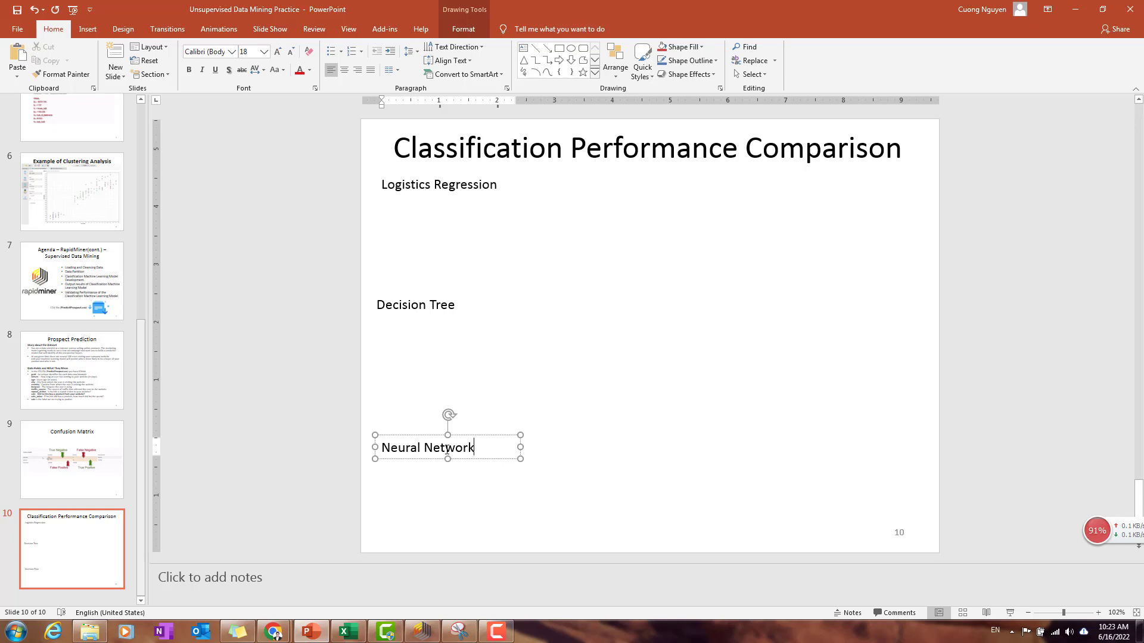
click(713, 377)
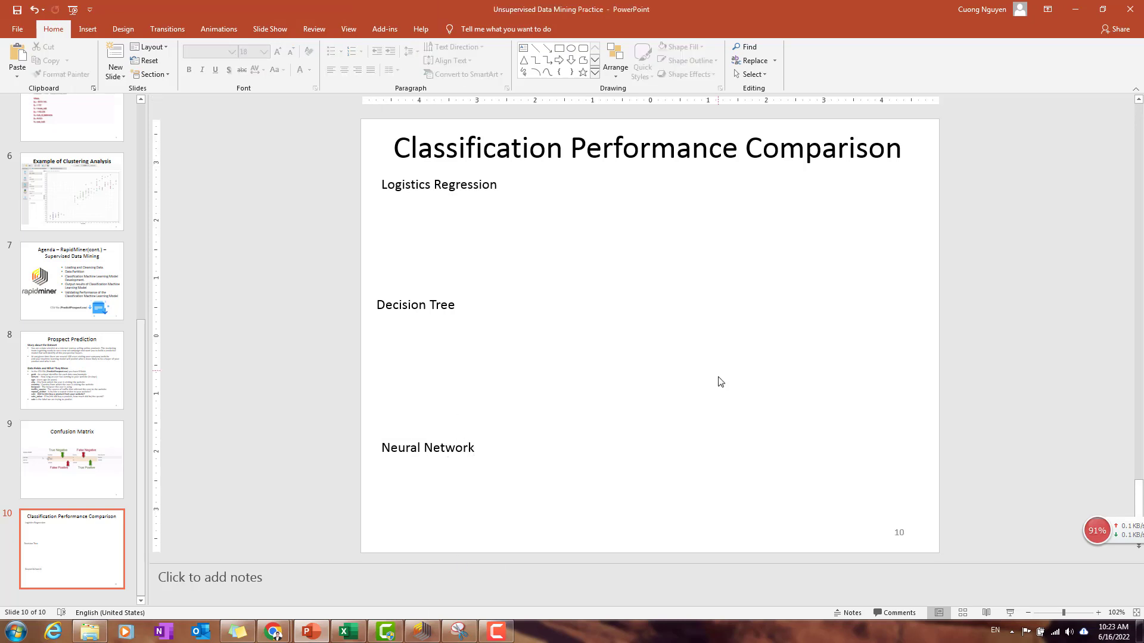
Shift the Decision Tree label slightly down and to the right to line up better with the other labels
click(411, 294)
drag(435, 293, 438, 298)
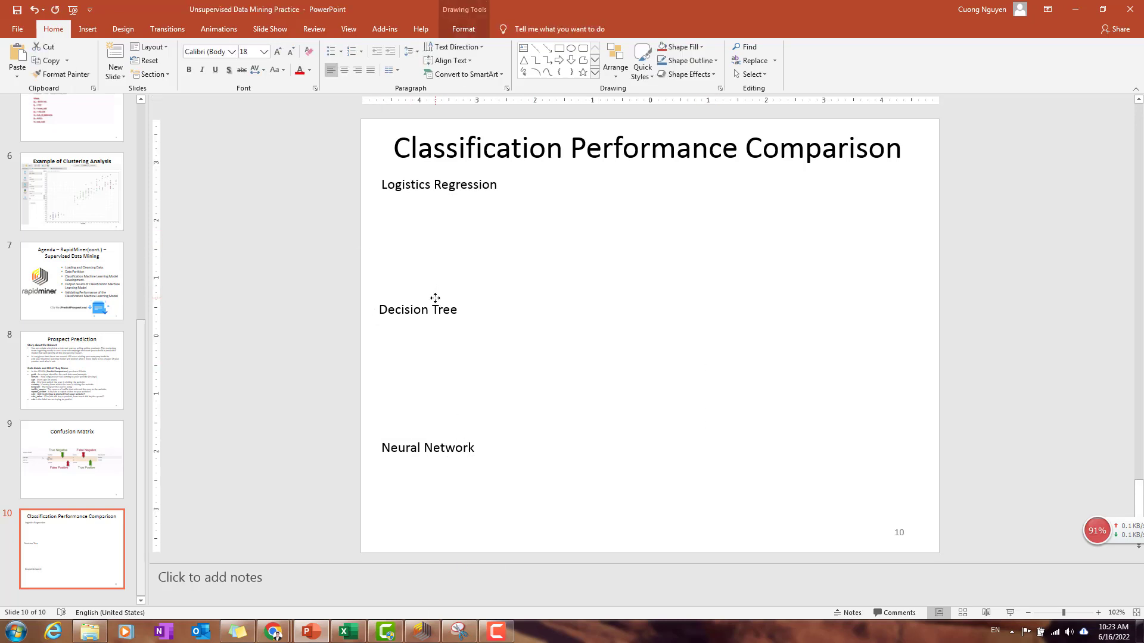
click(600, 468)
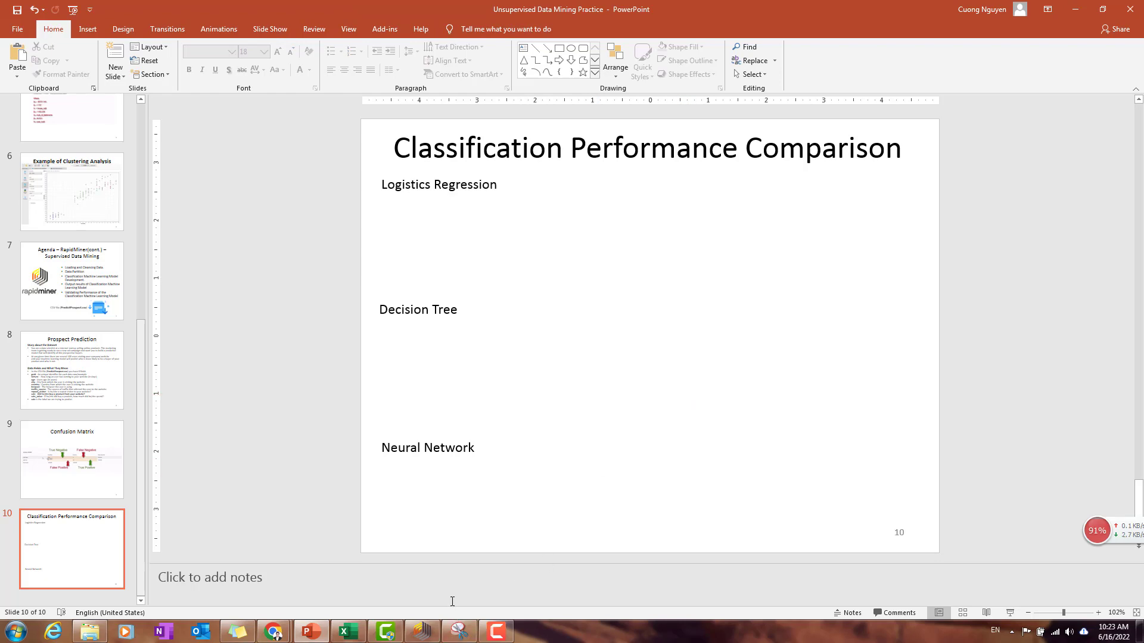
Switch to RapidMiner, add a Logistic Regression operator to the process, and connect Split Data's first partition output to its training input
click(422, 632)
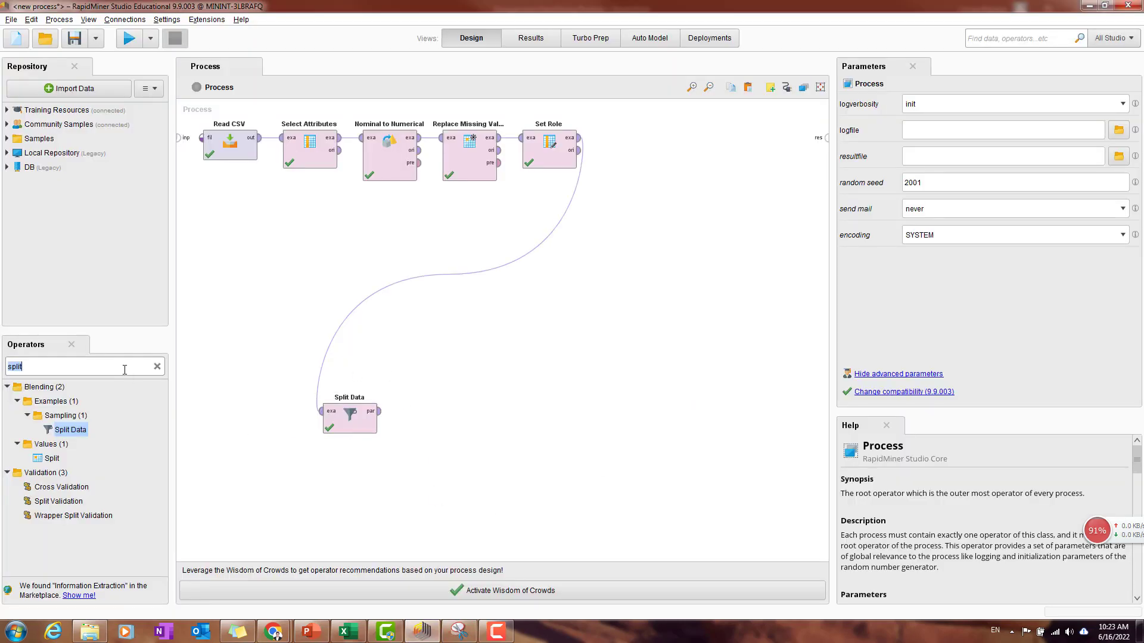
text(logistic)
drag(88, 430, 470, 410)
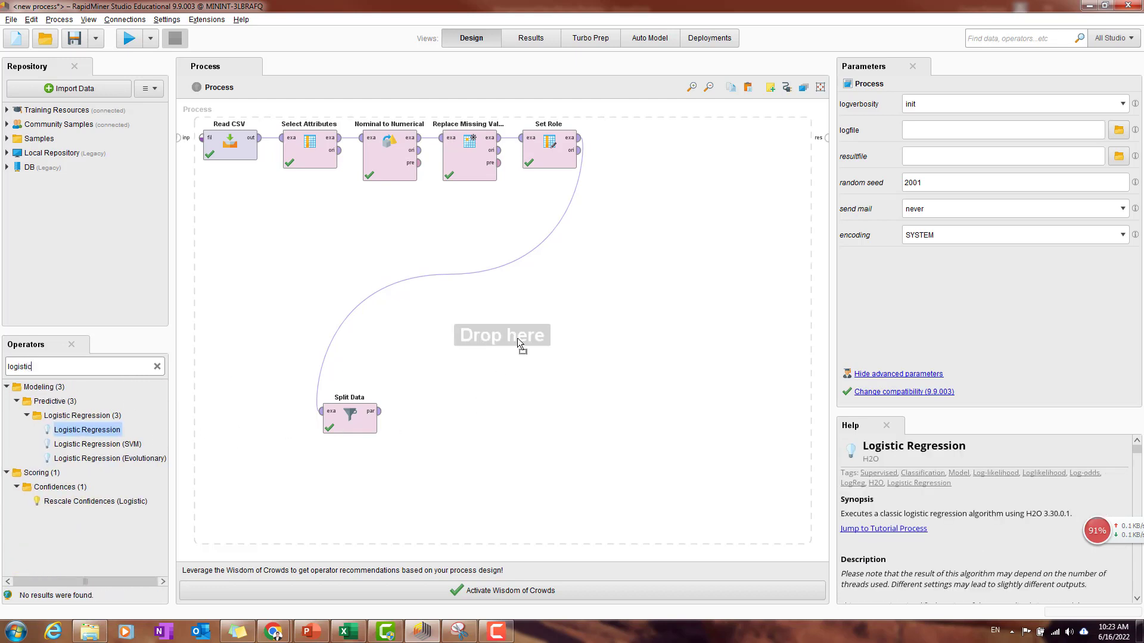
drag(517, 338, 517, 337)
click(379, 411)
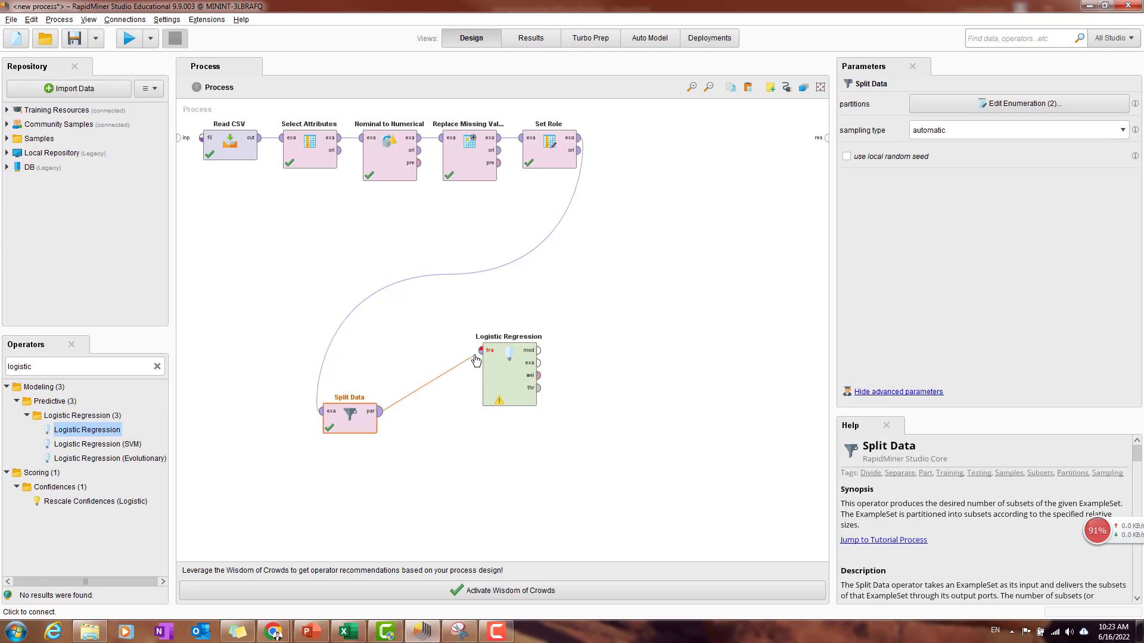
click(478, 353)
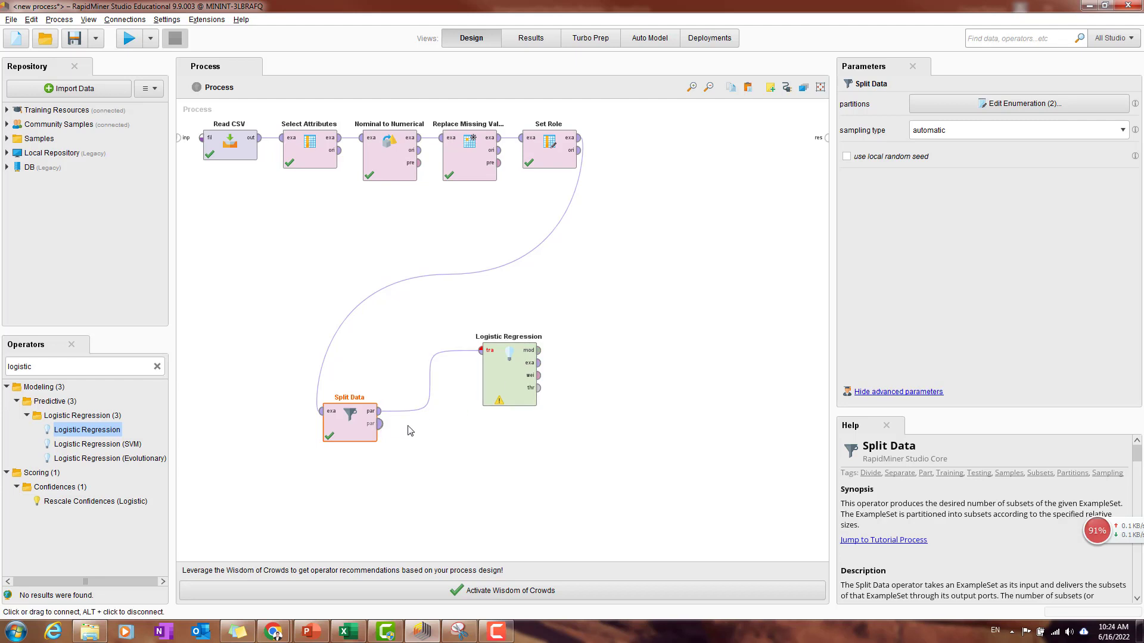
Connect the Logistic Regression model and weights outputs to the first two process result ports
click(538, 351)
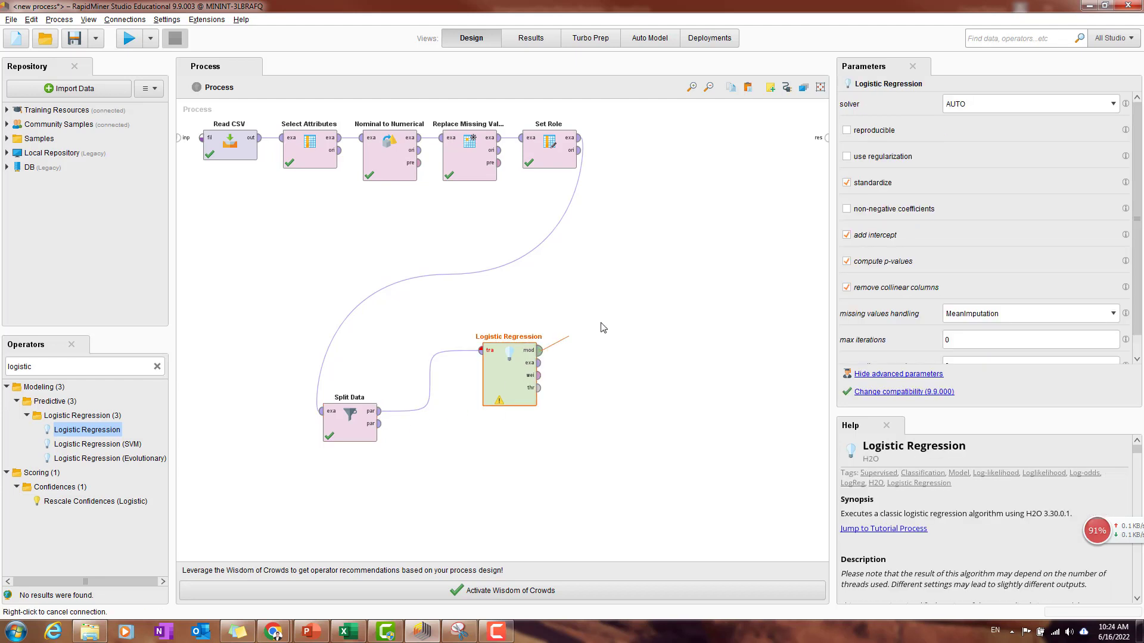
click(827, 138)
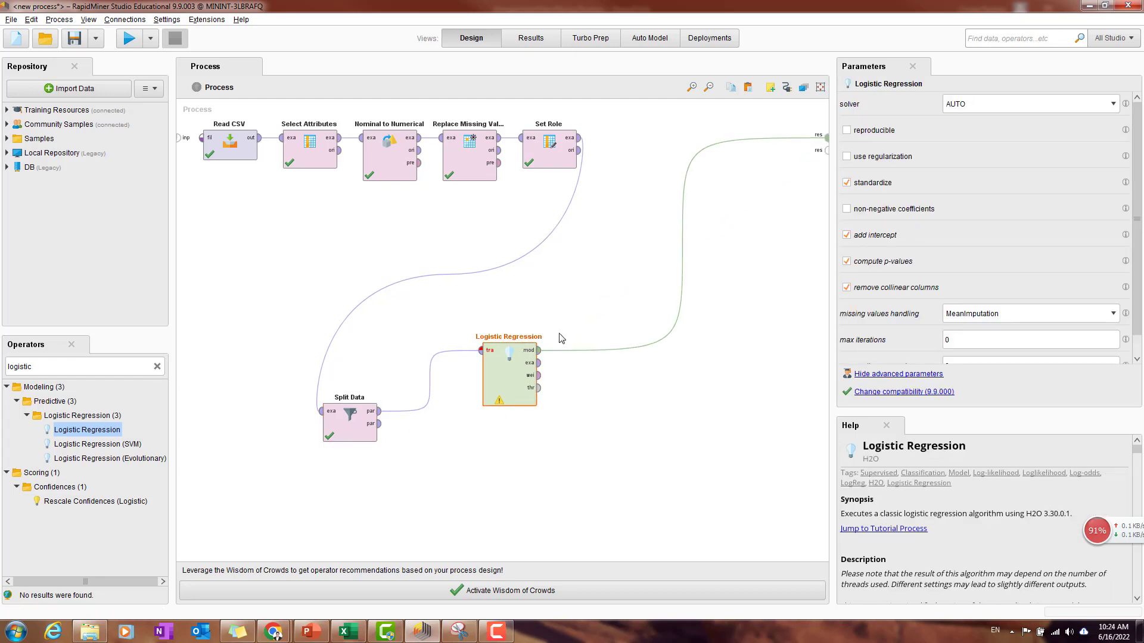
click(538, 375)
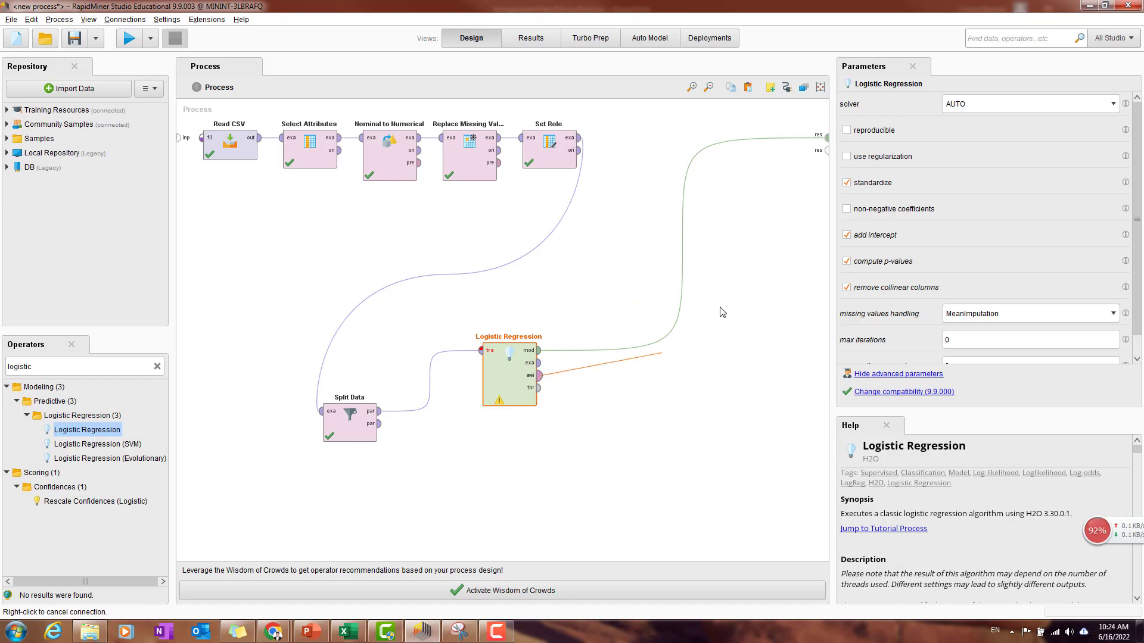
click(827, 150)
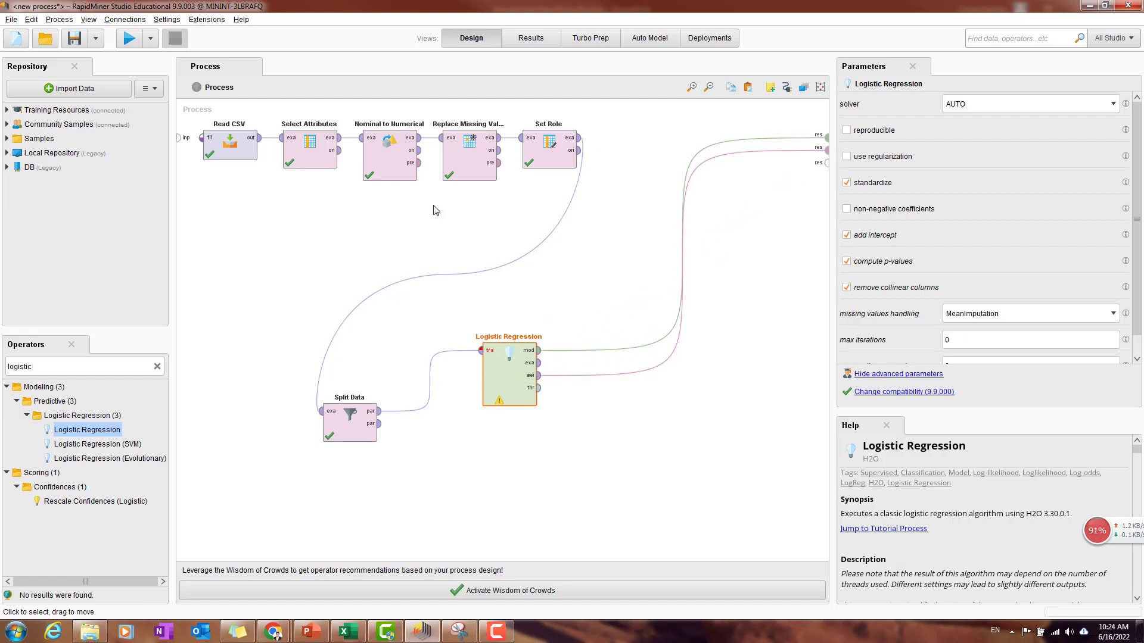
Examine the Logistic Regression operator's warning and check the sale label column in the Split Data results
click(501, 404)
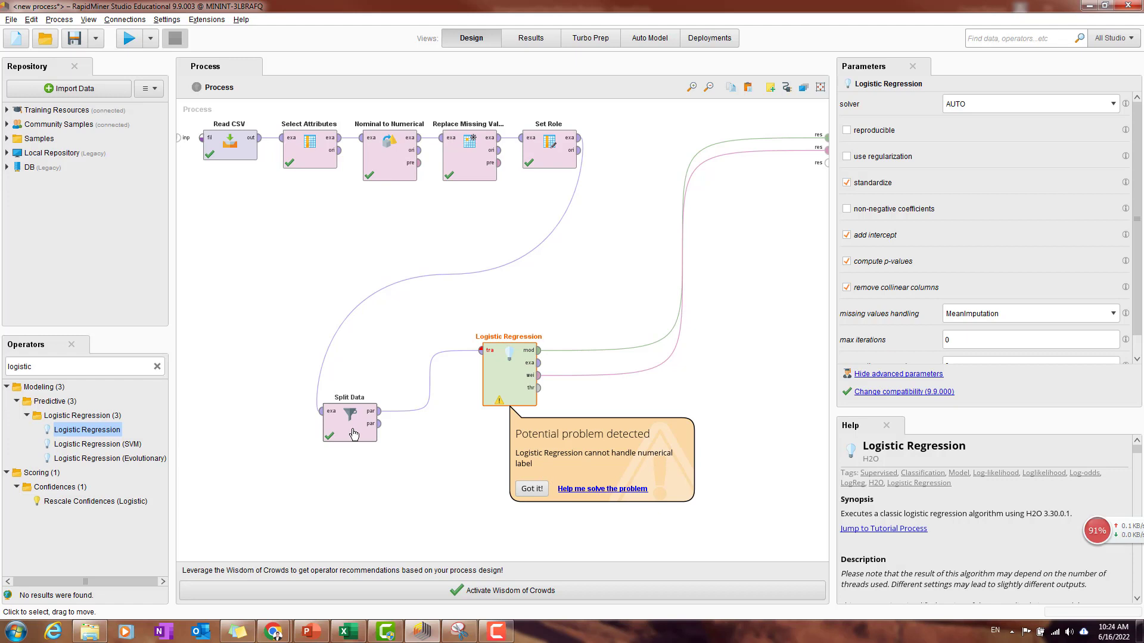
click(553, 167)
click(527, 36)
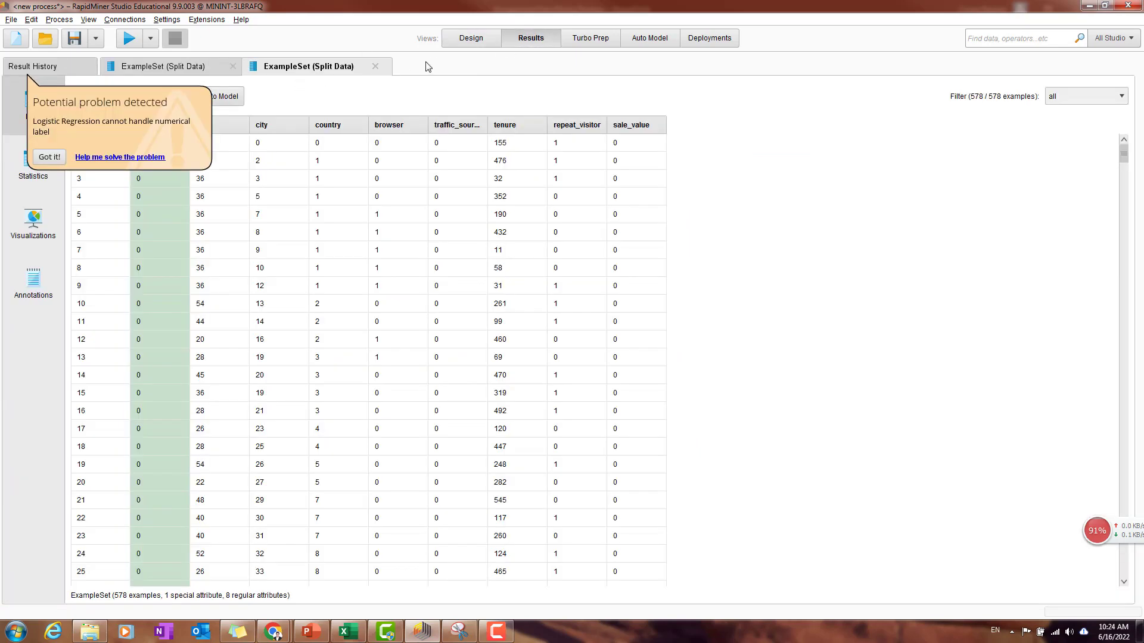
click(49, 157)
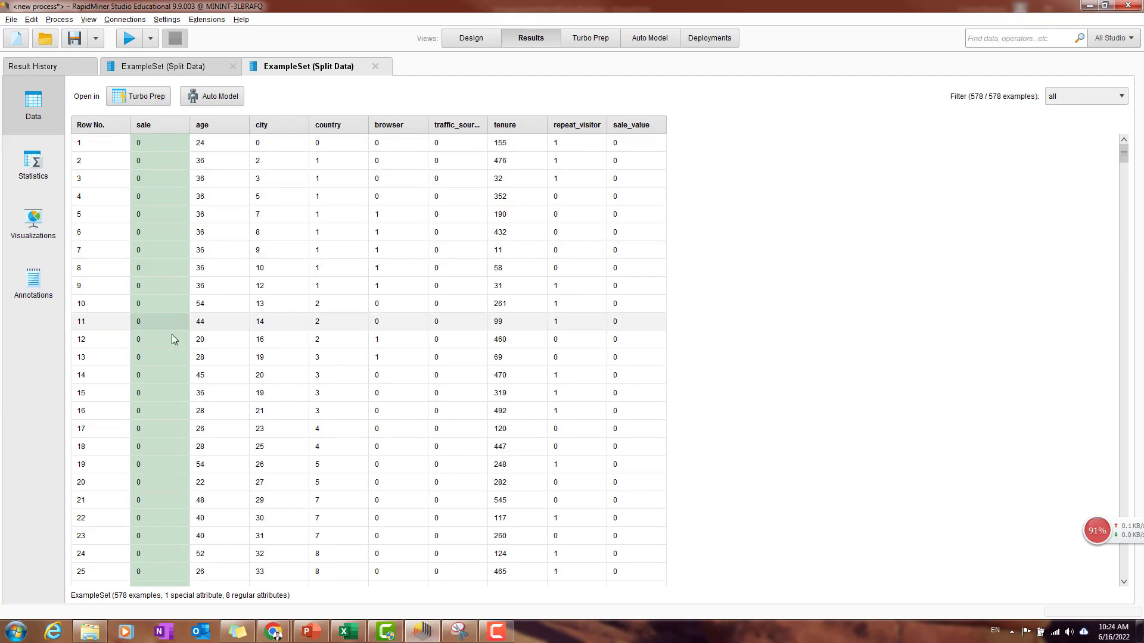
scroll(173, 340, down, 5)
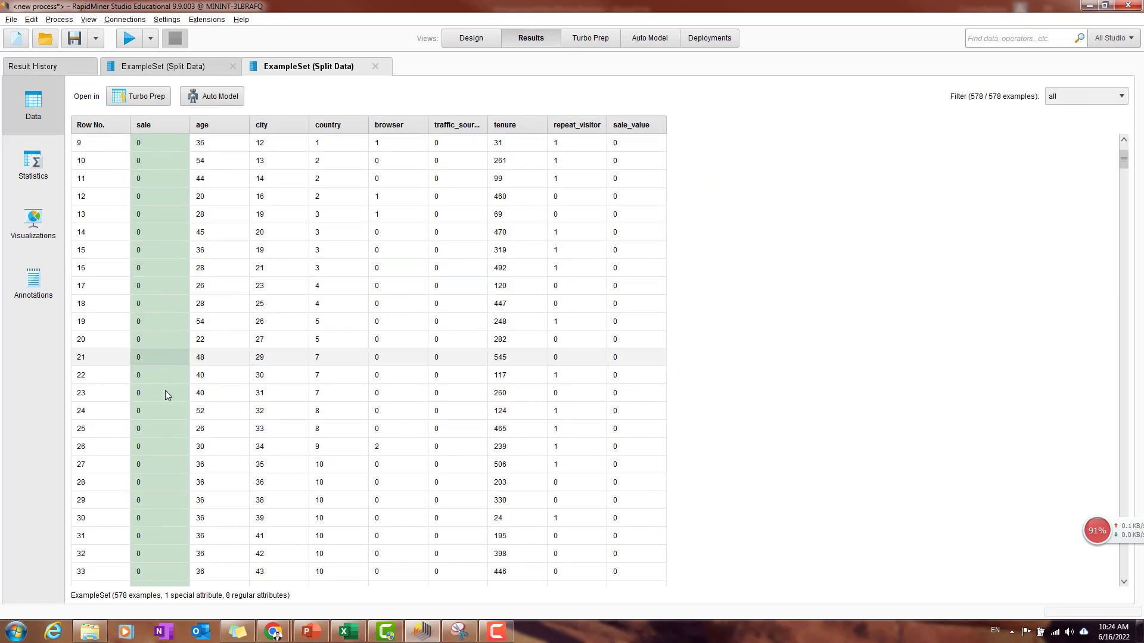
click(197, 66)
click(470, 37)
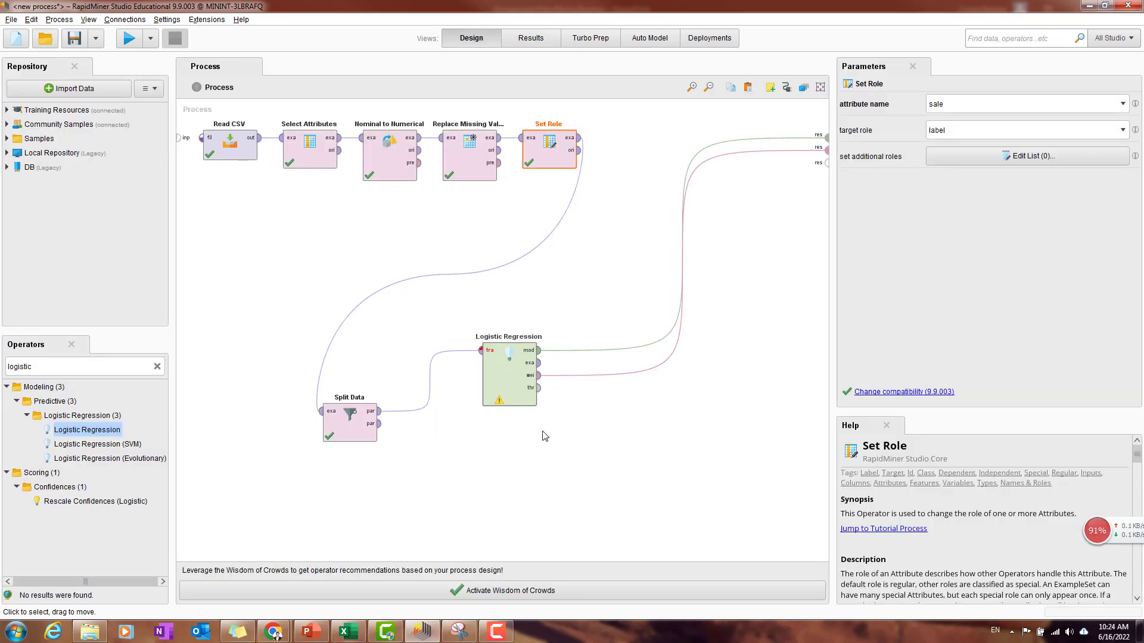
click(510, 387)
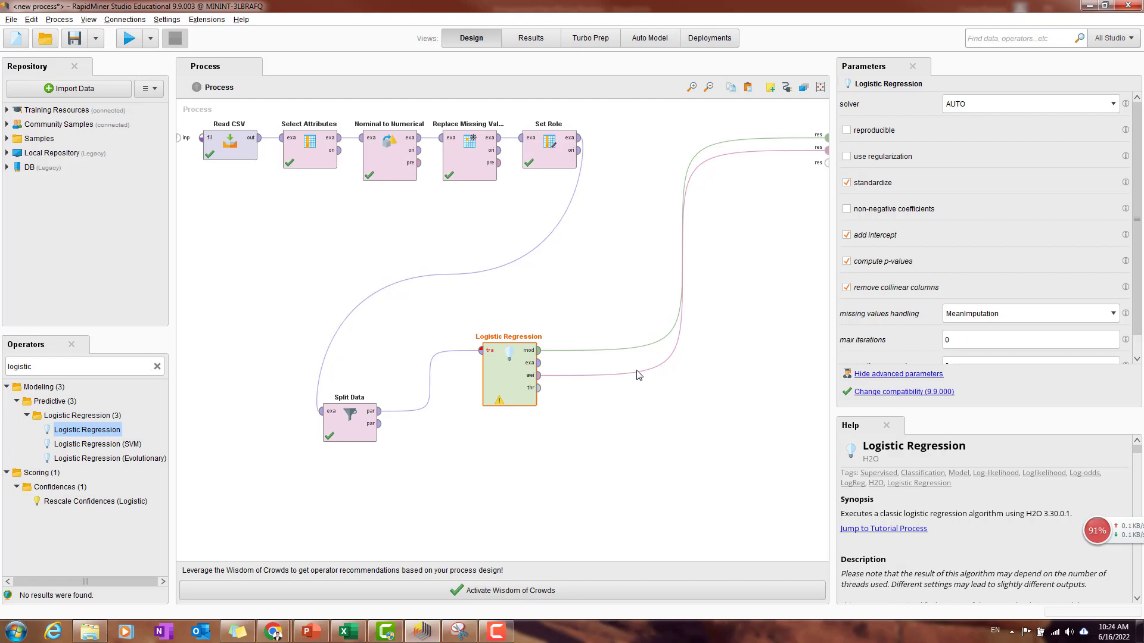
click(501, 405)
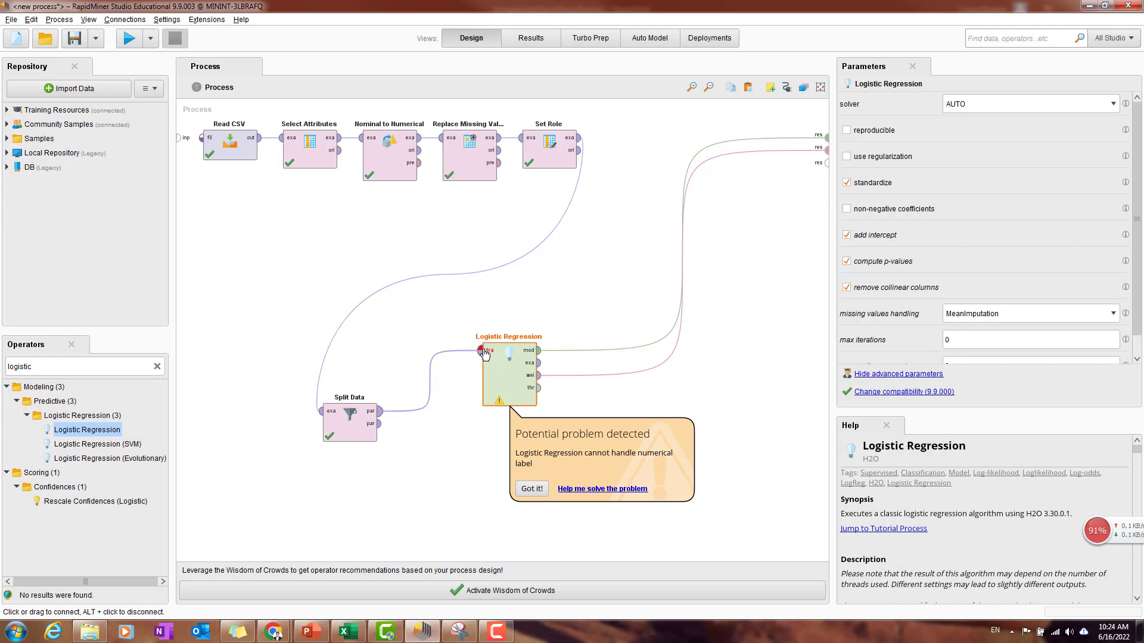
mouse_move(485, 355)
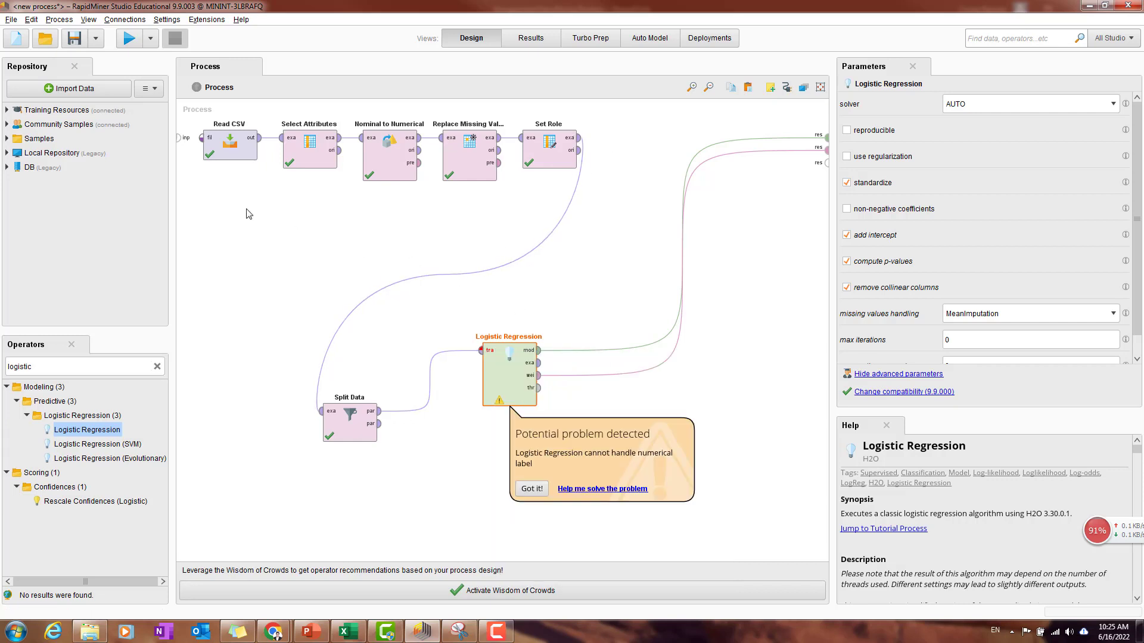
Move Set Role further along the row and insert a Numerical to Binominal operator between Replace Missing Values and Set Role
double_click(104, 367)
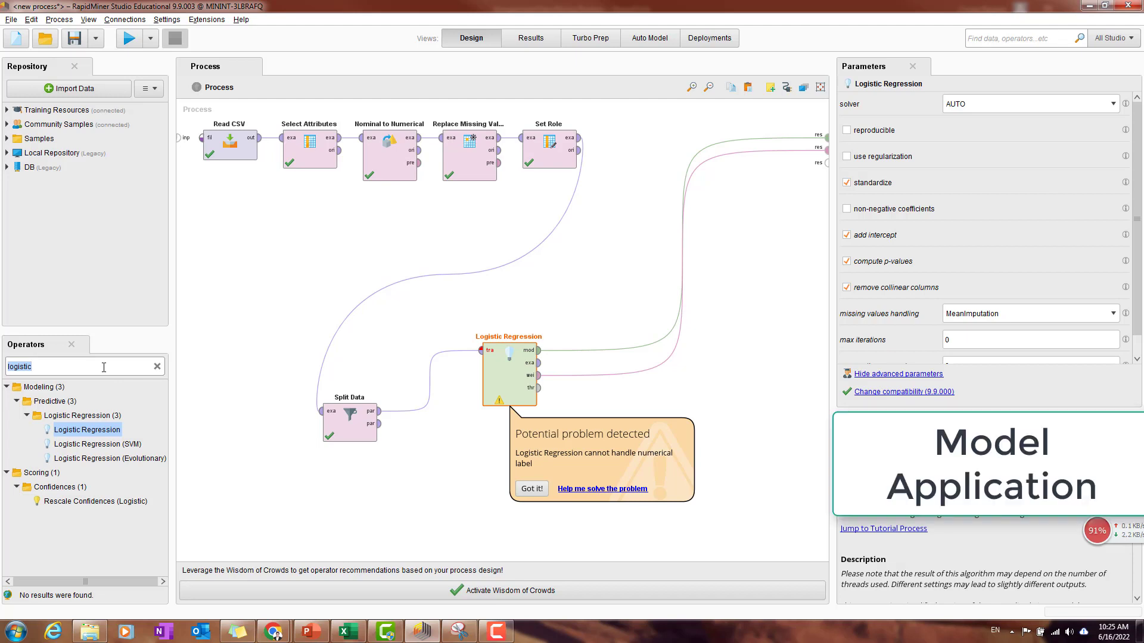
drag(533, 162, 613, 162)
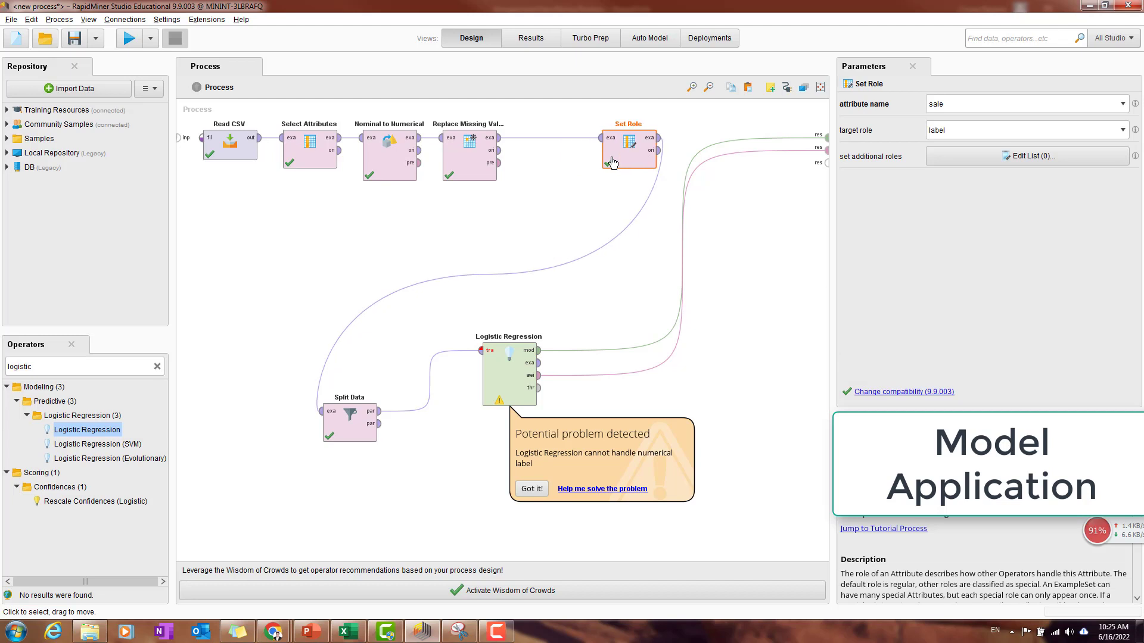
double_click(88, 369)
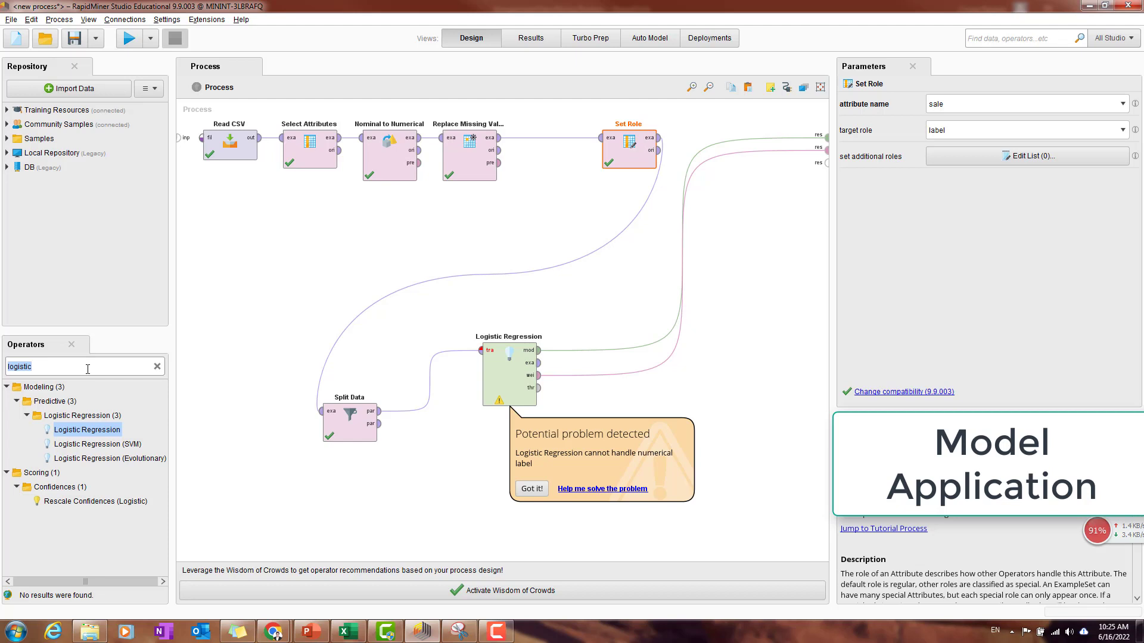
text(num)
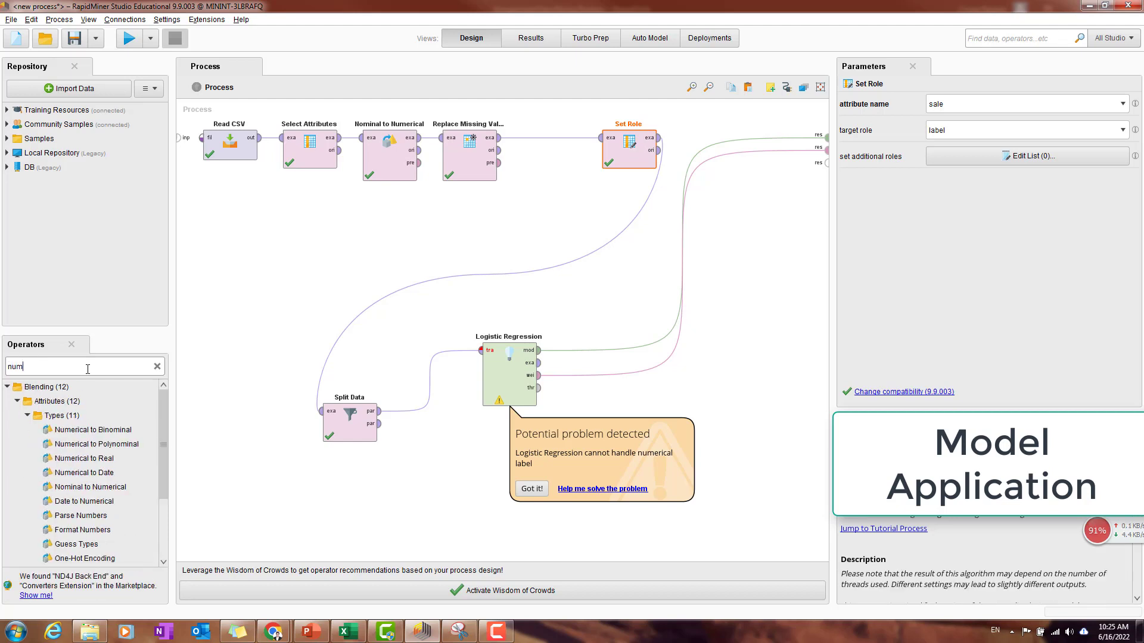
text(erical )
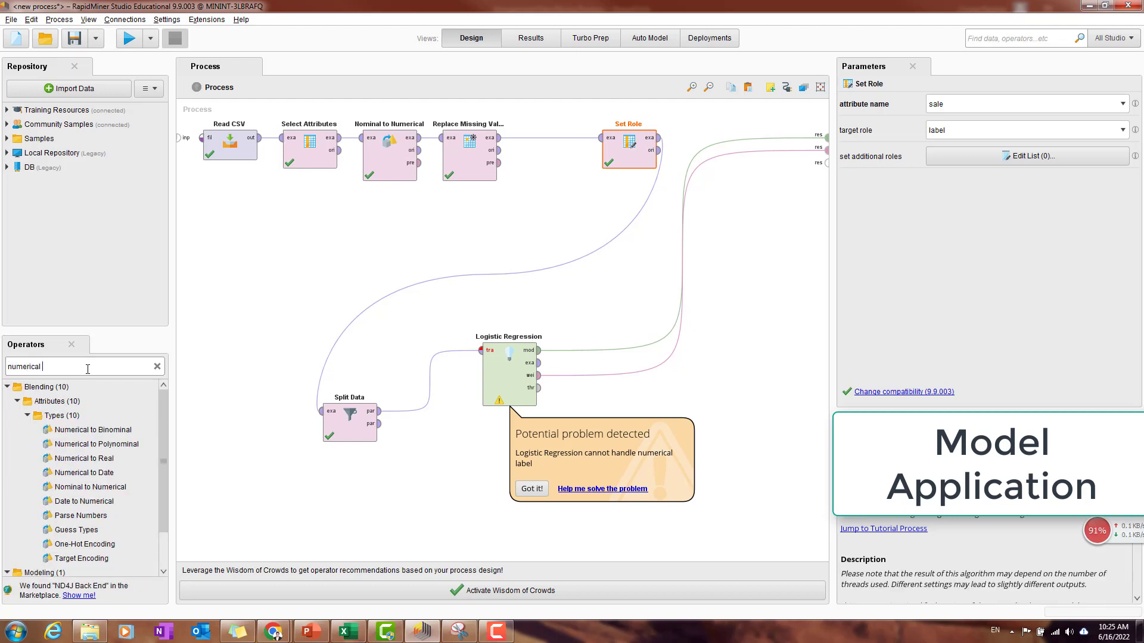
text(to)
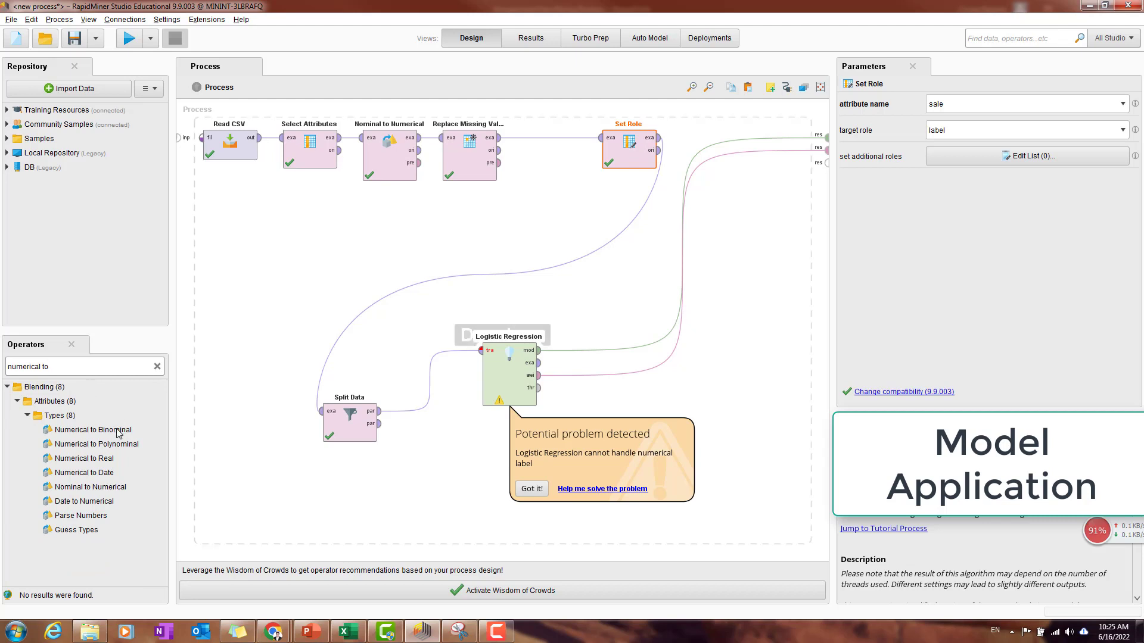
drag(117, 432, 269, 370)
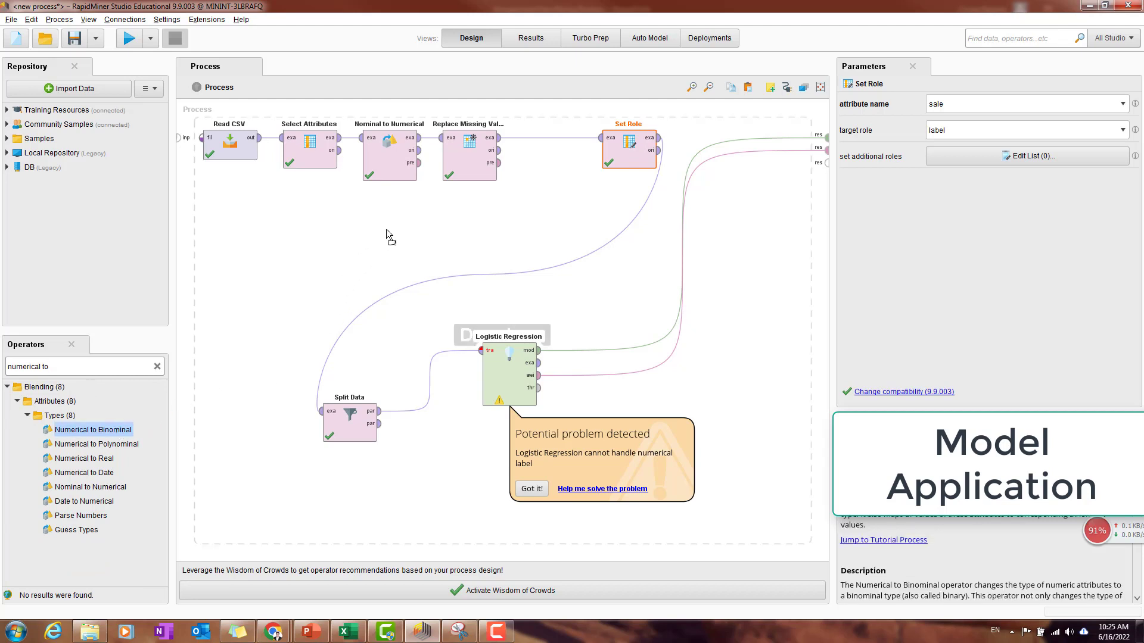
drag(386, 231, 546, 143)
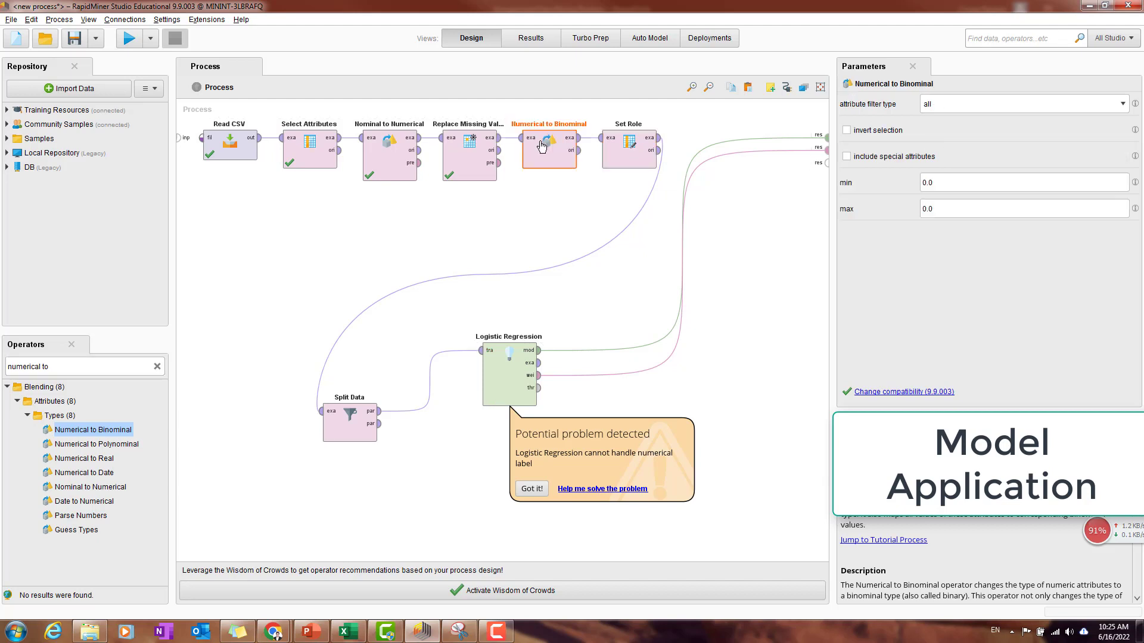
Set Numerical to Binominal to filter the single attribute sale with special attributes included, and dismiss the open warning
click(1113, 106)
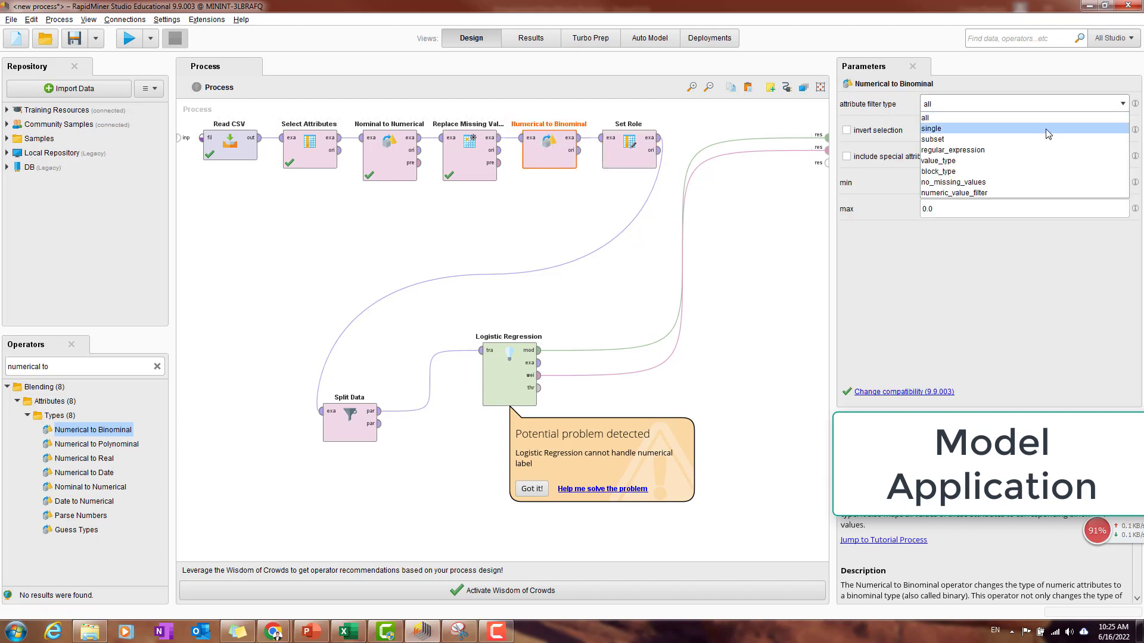
click(1002, 129)
click(1122, 131)
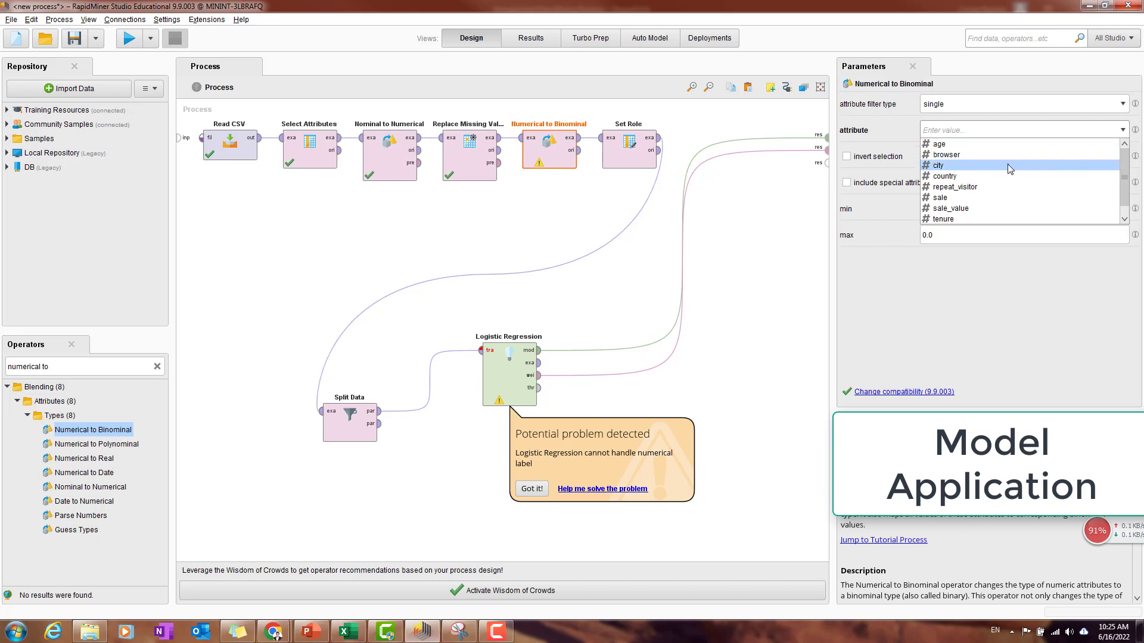
click(984, 199)
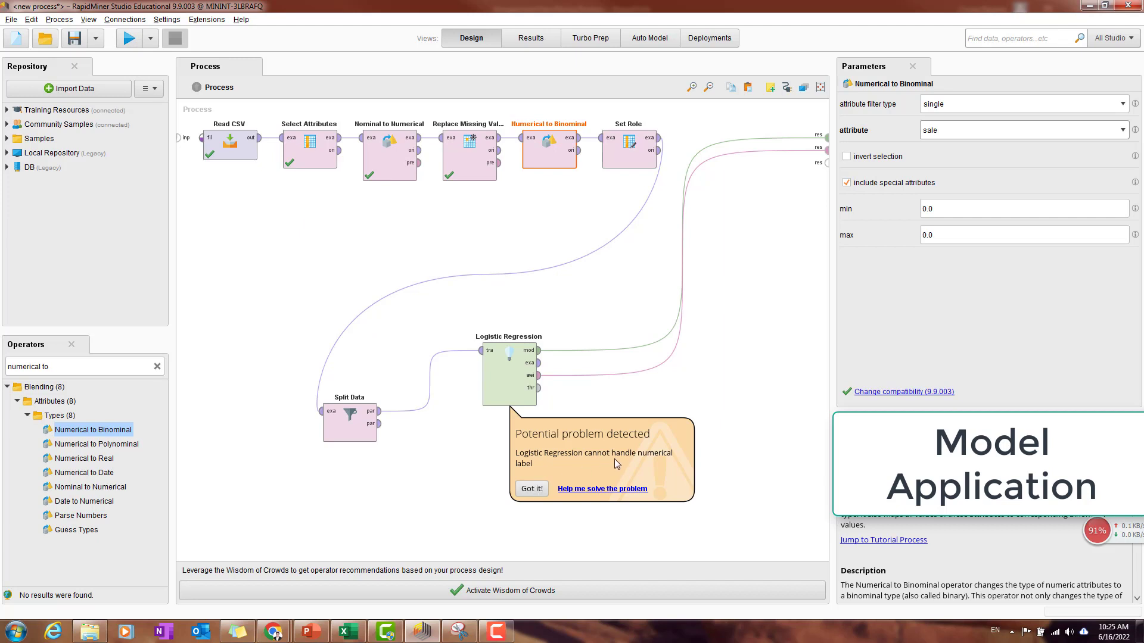
click(532, 489)
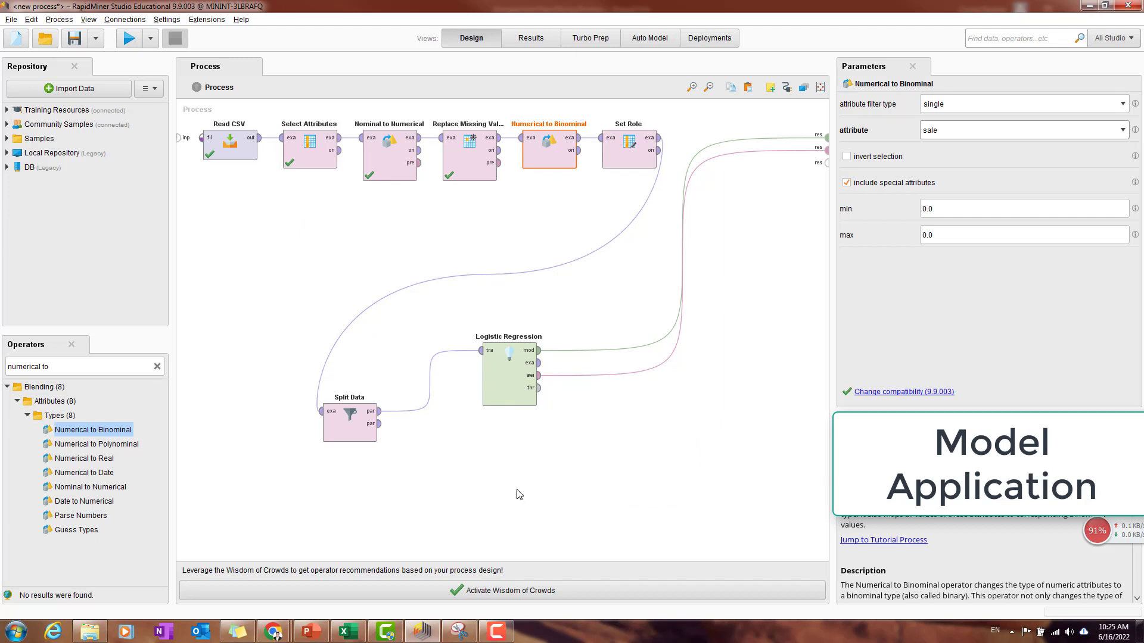
Run the process and review the logistic regression coefficients and attribute weights
click(129, 40)
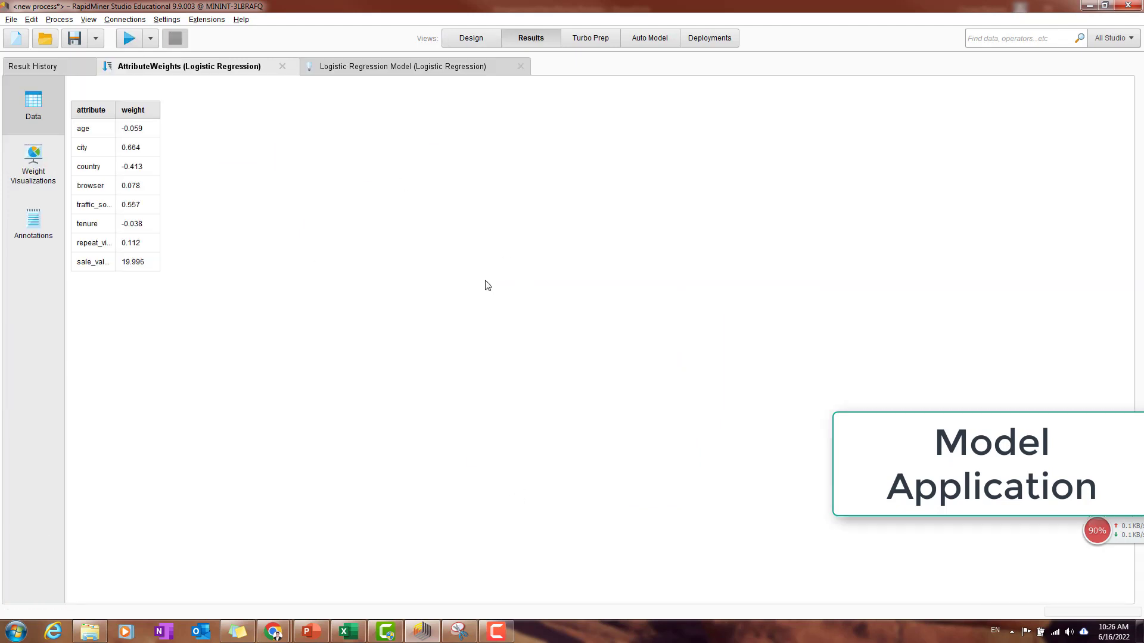
click(388, 70)
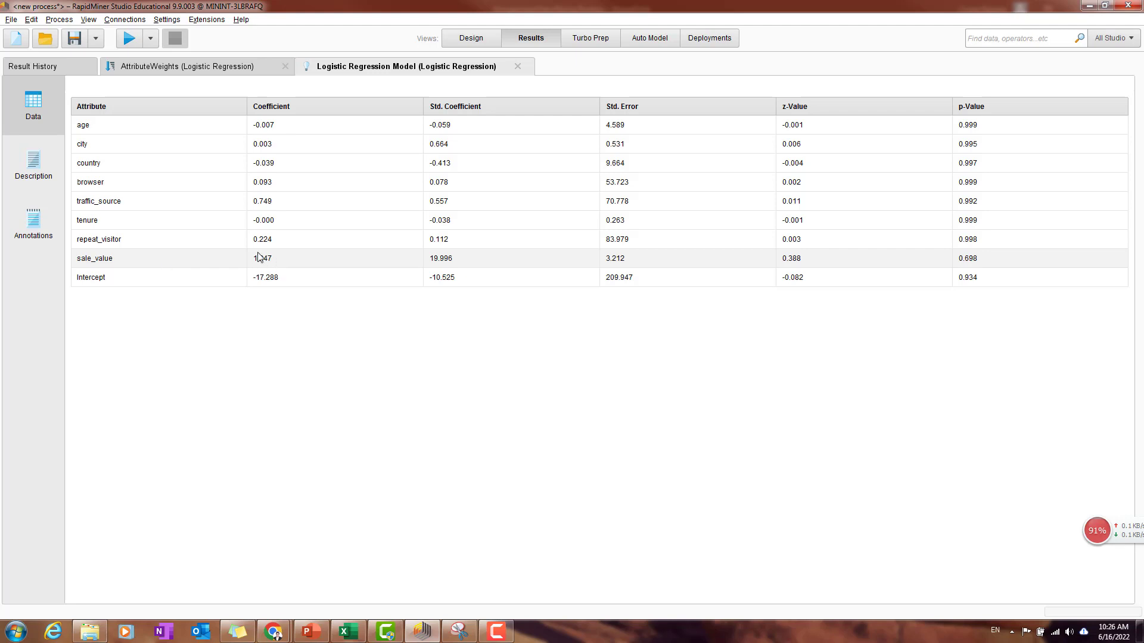
click(243, 67)
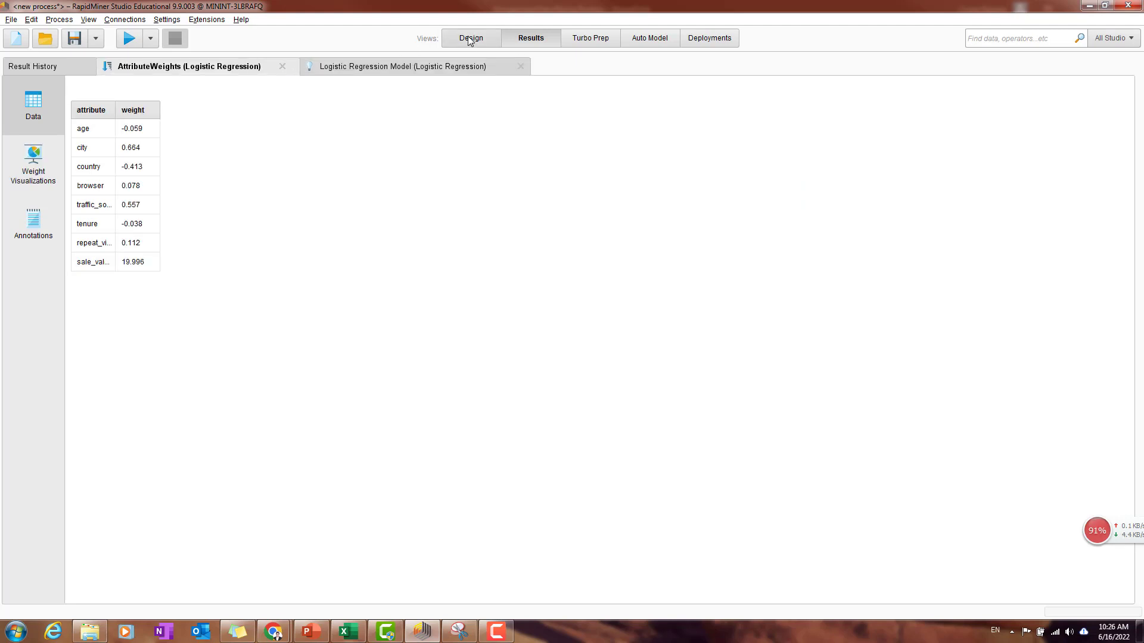
Return to the process design, align Split Data level with Logistic Regression, and move Logistic Regression closer to it
click(469, 38)
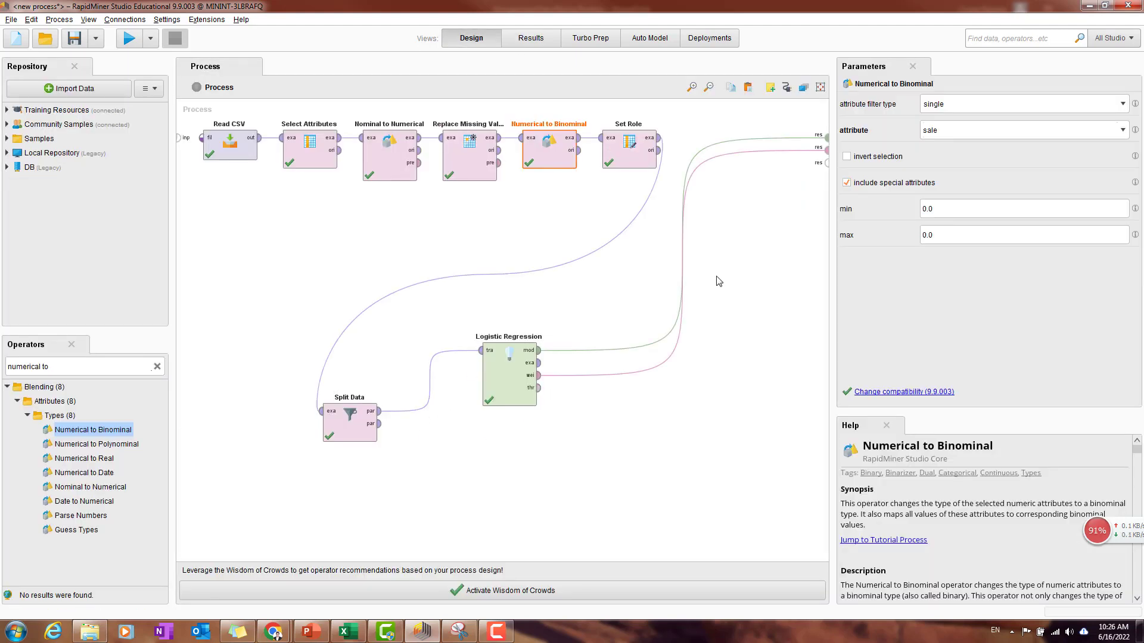
click(502, 380)
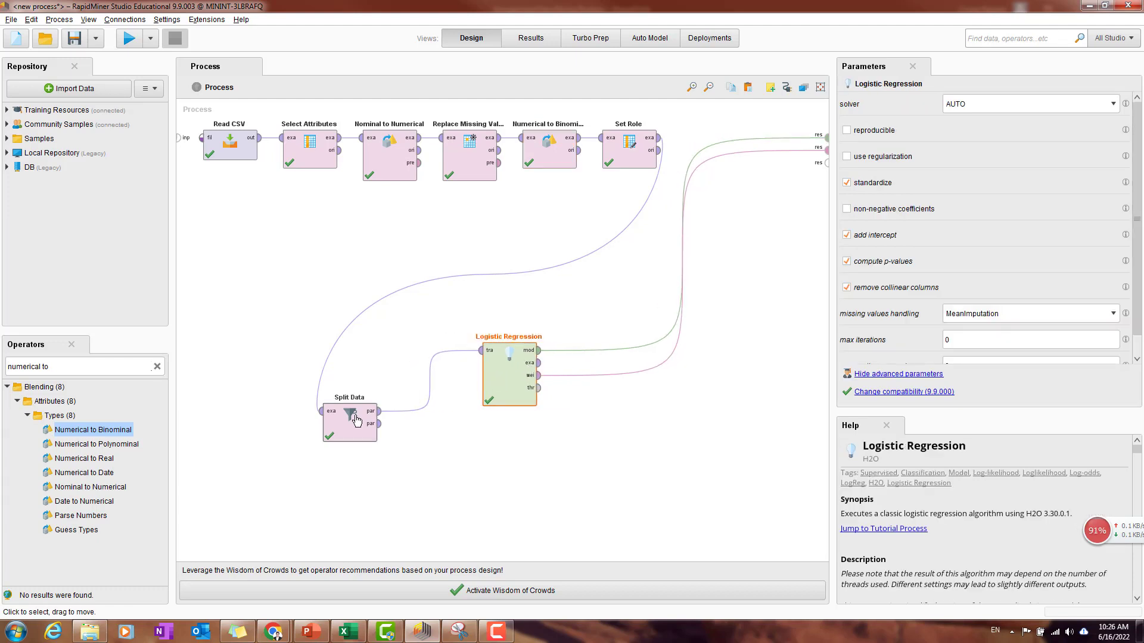
drag(356, 420, 276, 360)
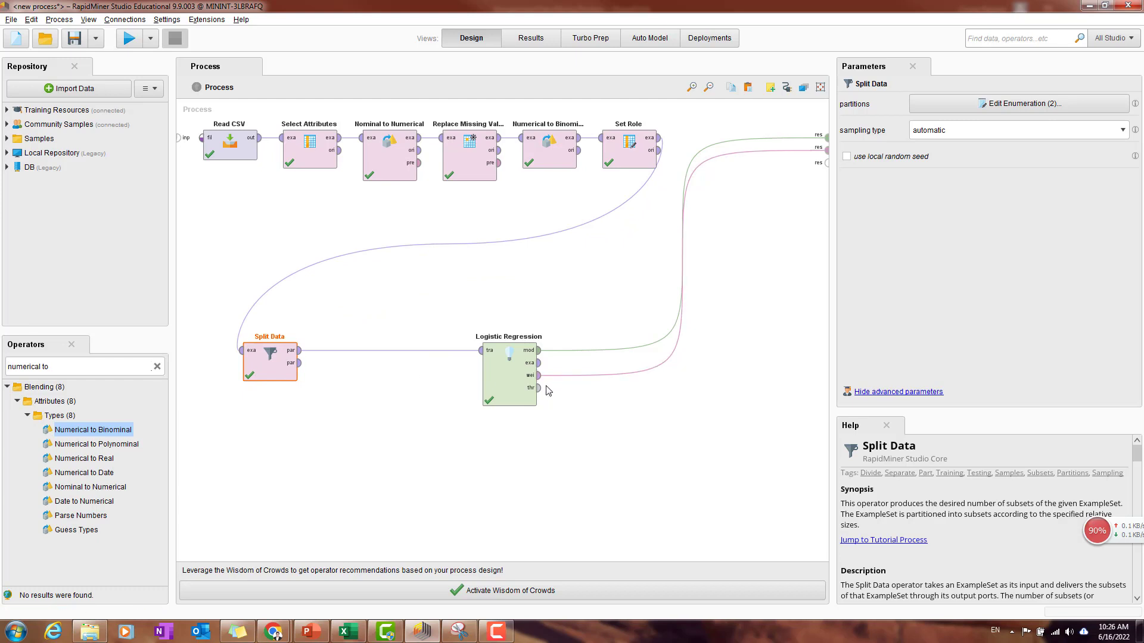
drag(527, 390, 488, 390)
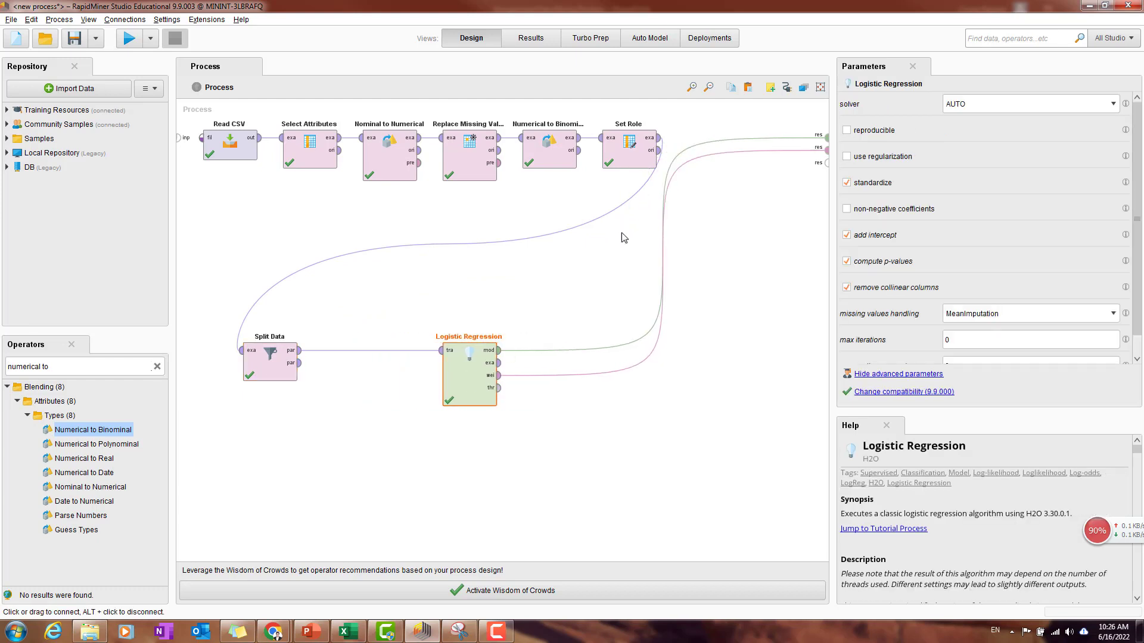
Disconnect both Logistic Regression outputs from the process results and add an Apply Model operator beyond Logistic Regression
alt+click(662, 260)
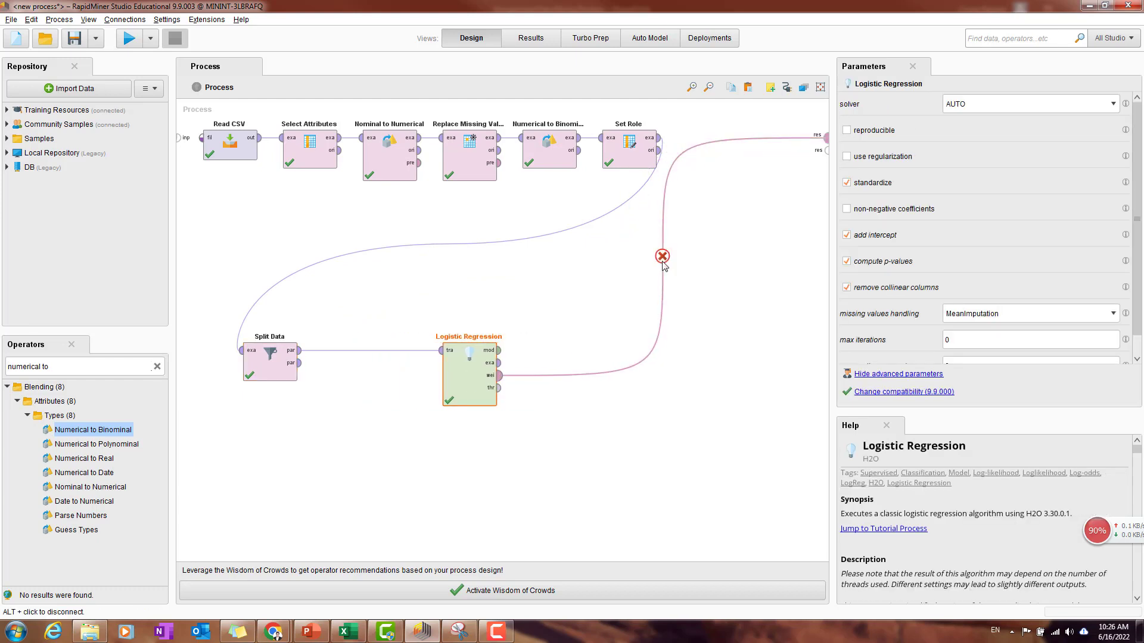
alt+click(663, 261)
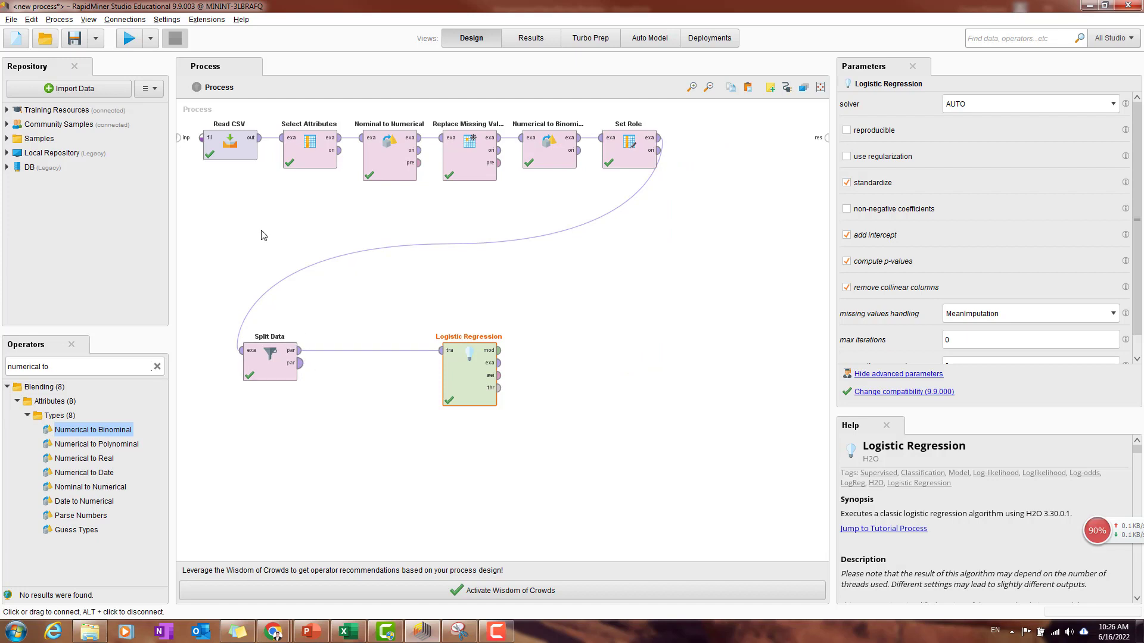
click(94, 368)
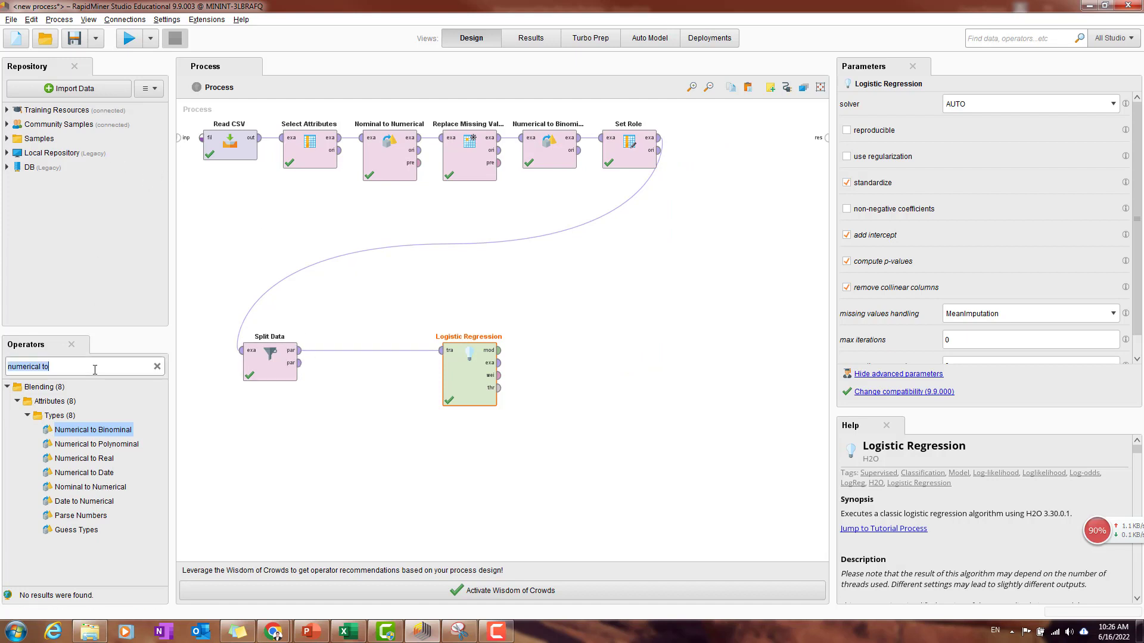
text(appluy)
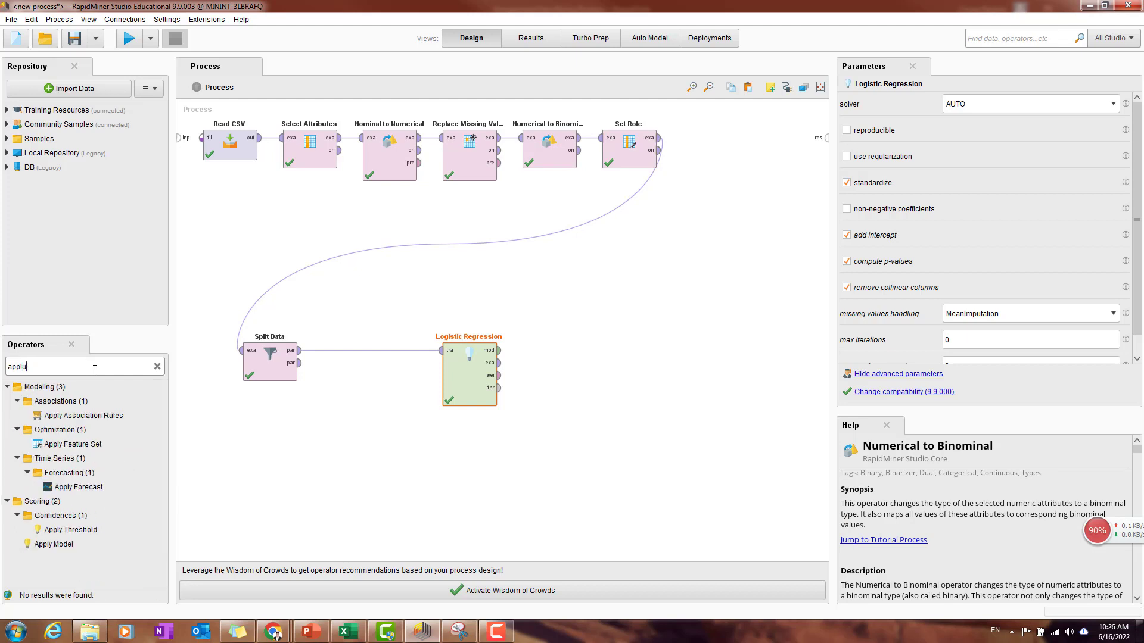
key(BackSpace)
text(y model)
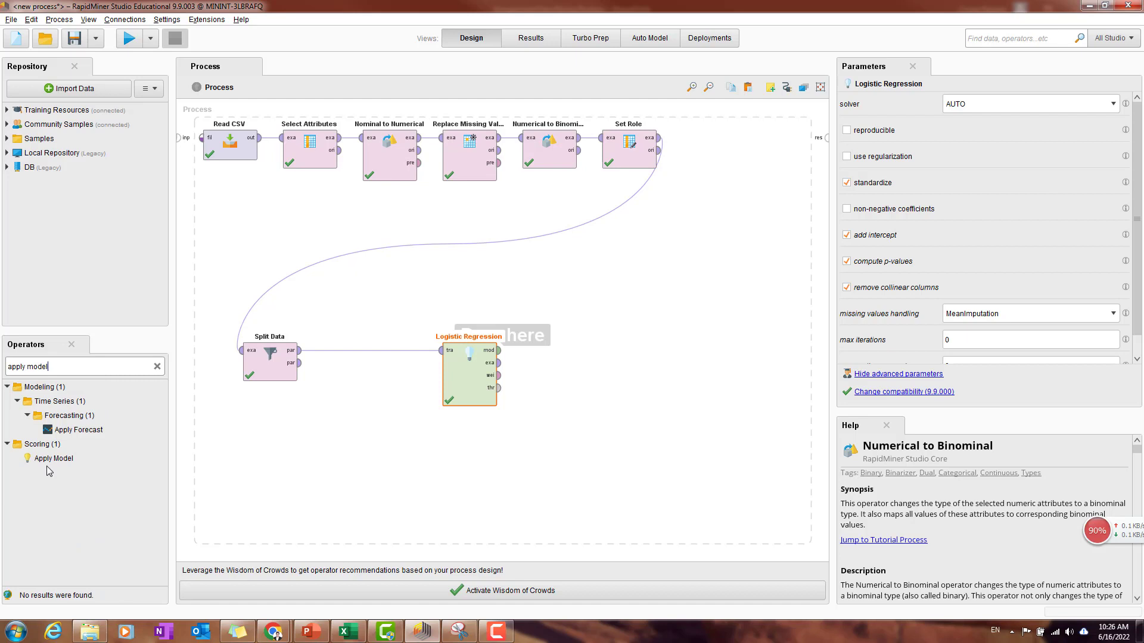
drag(49, 462, 624, 372)
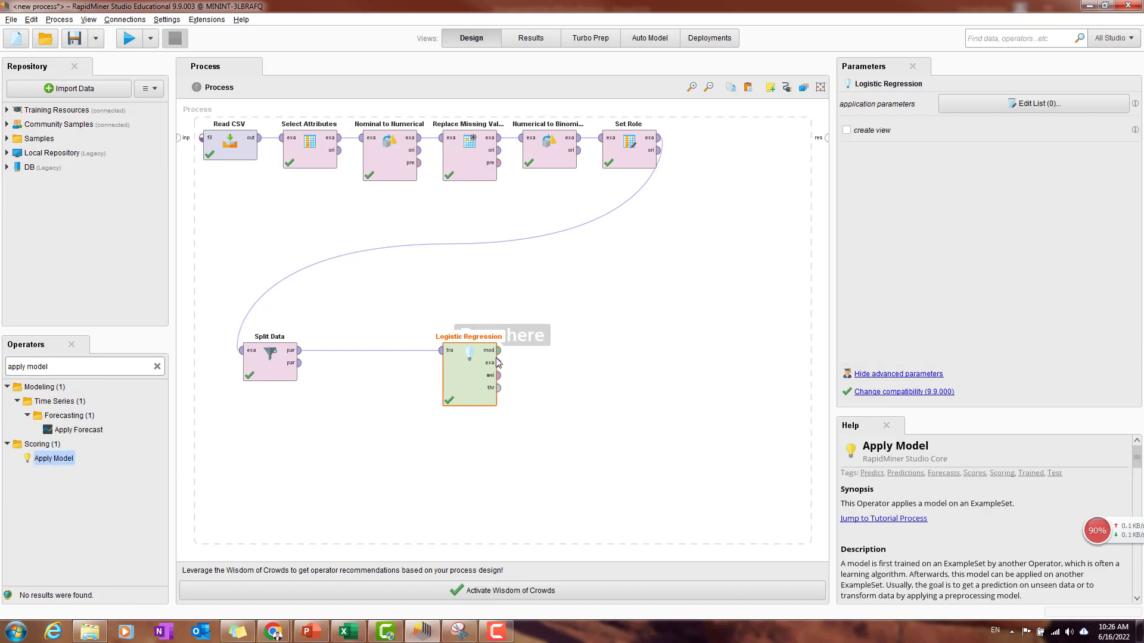
Raise Logistic Regression above the row, and connect its model and Split Data's second partition to Apply Model's mod and unl inputs
drag(461, 383, 460, 323)
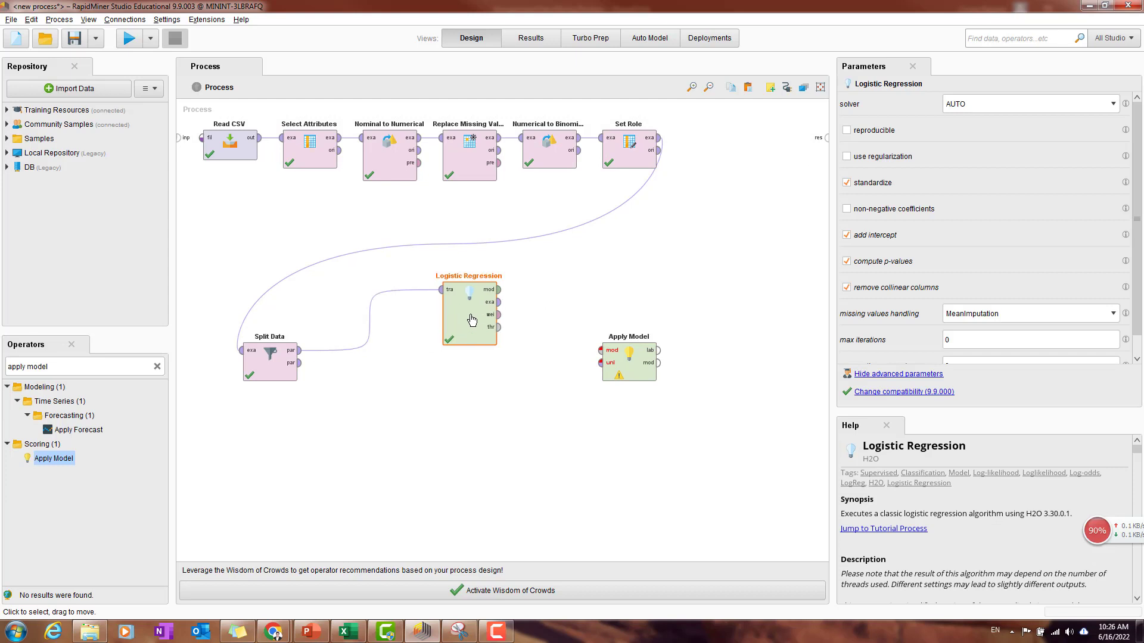
click(499, 289)
click(600, 356)
click(298, 363)
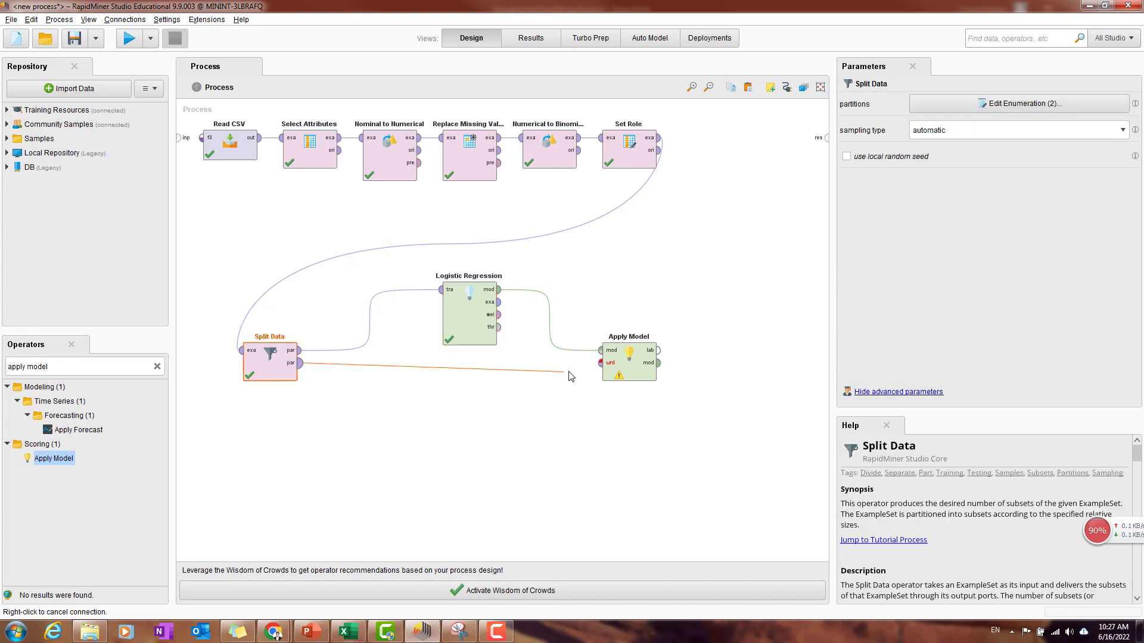
click(600, 362)
click(625, 379)
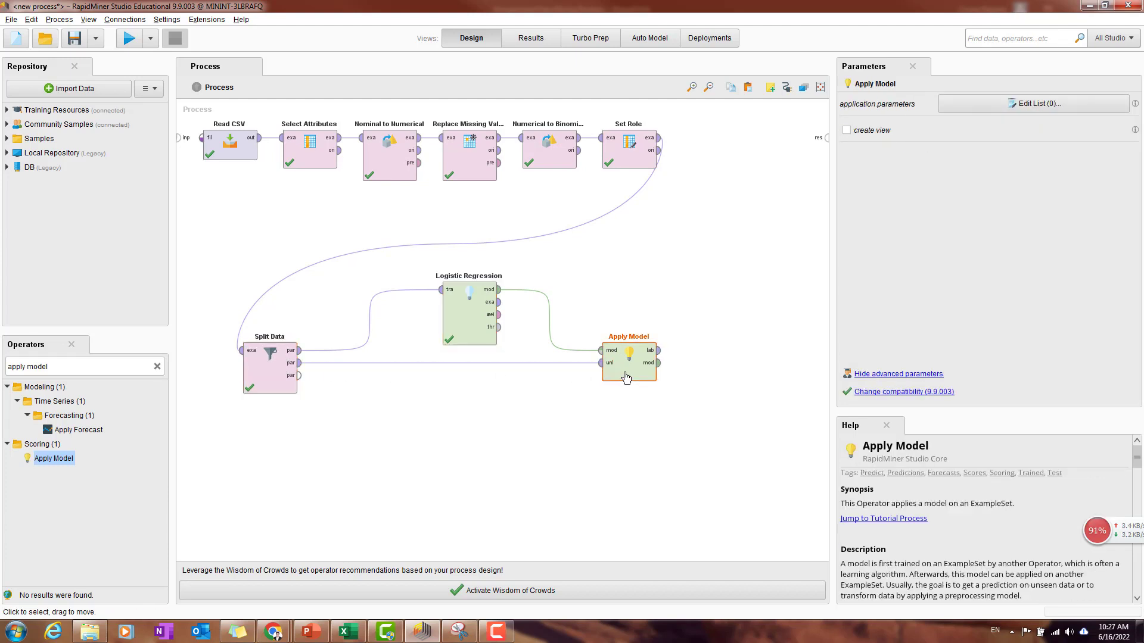
Connect Apply Model's labelled data and model outputs to the first two process result ports
click(658, 350)
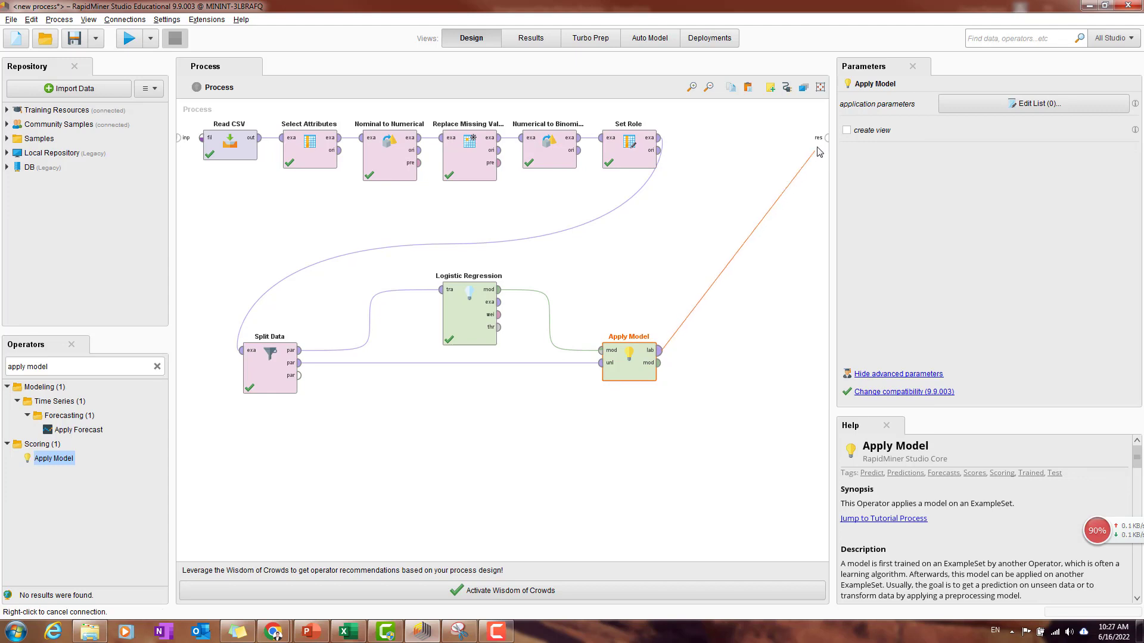
click(827, 138)
click(658, 363)
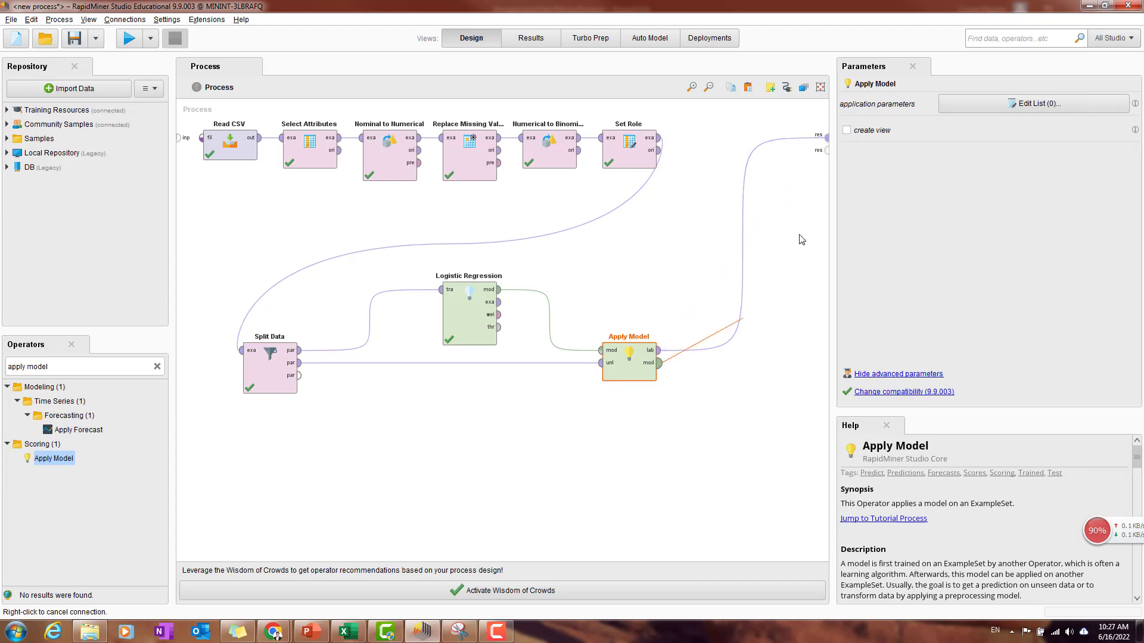
click(827, 151)
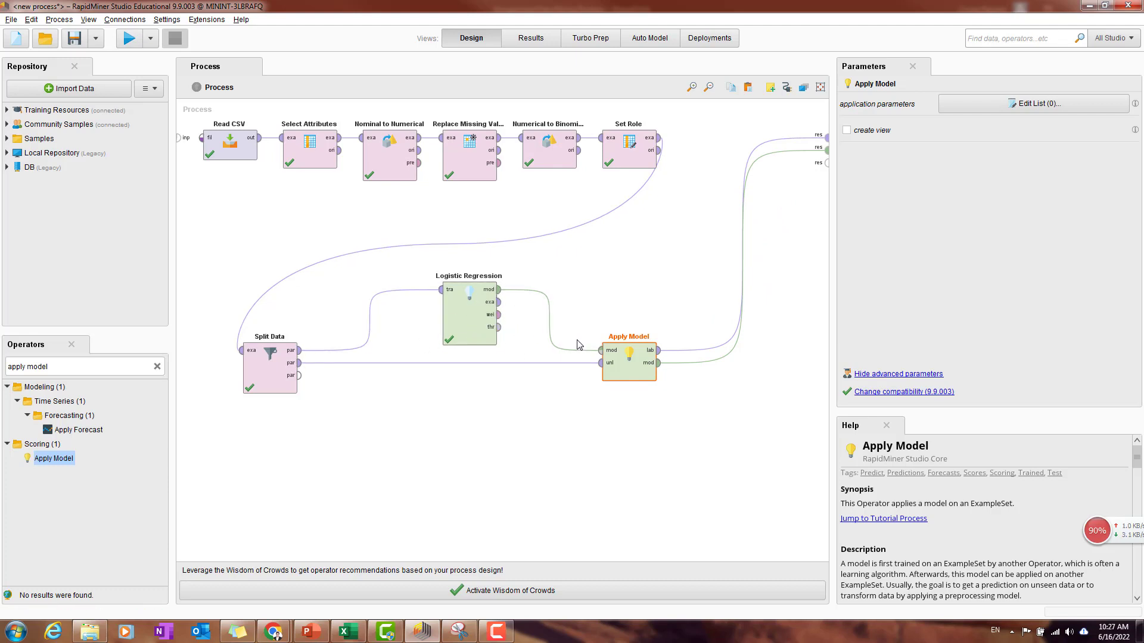
Run the process and review the Logistic Regression model's description and coefficient table
click(128, 38)
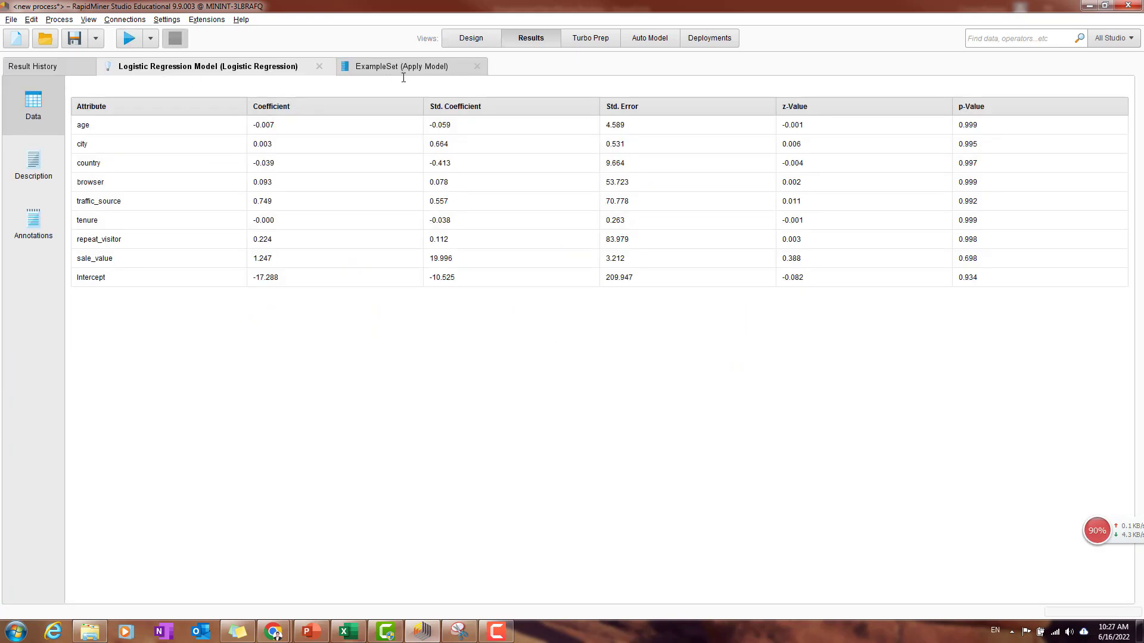
click(56, 165)
scroll(476, 417, down, 5)
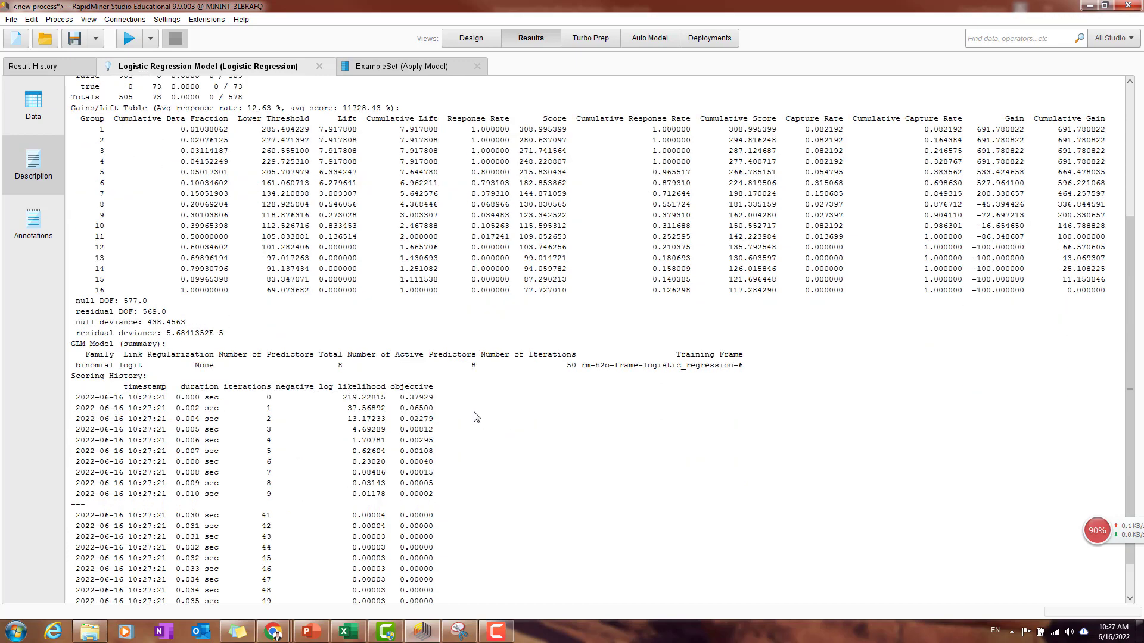
scroll(476, 417, down, 3)
scroll(476, 417, up, 8)
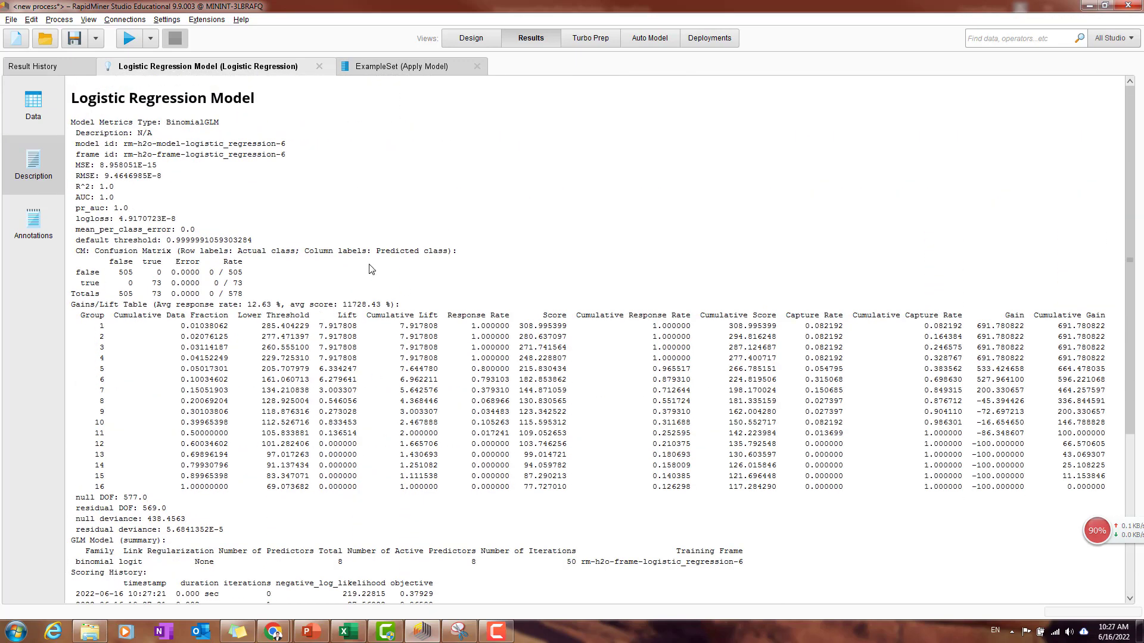
click(34, 107)
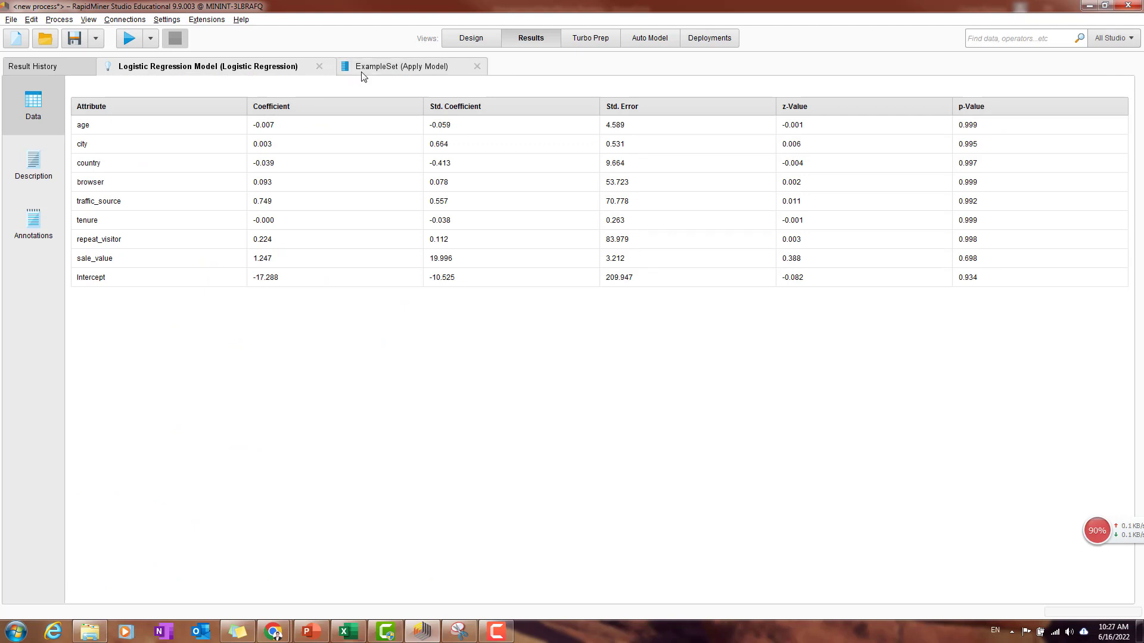
Examine Apply Model's scored examples through the last row, widening the prediction and confidence columns, and return to the model results
click(363, 71)
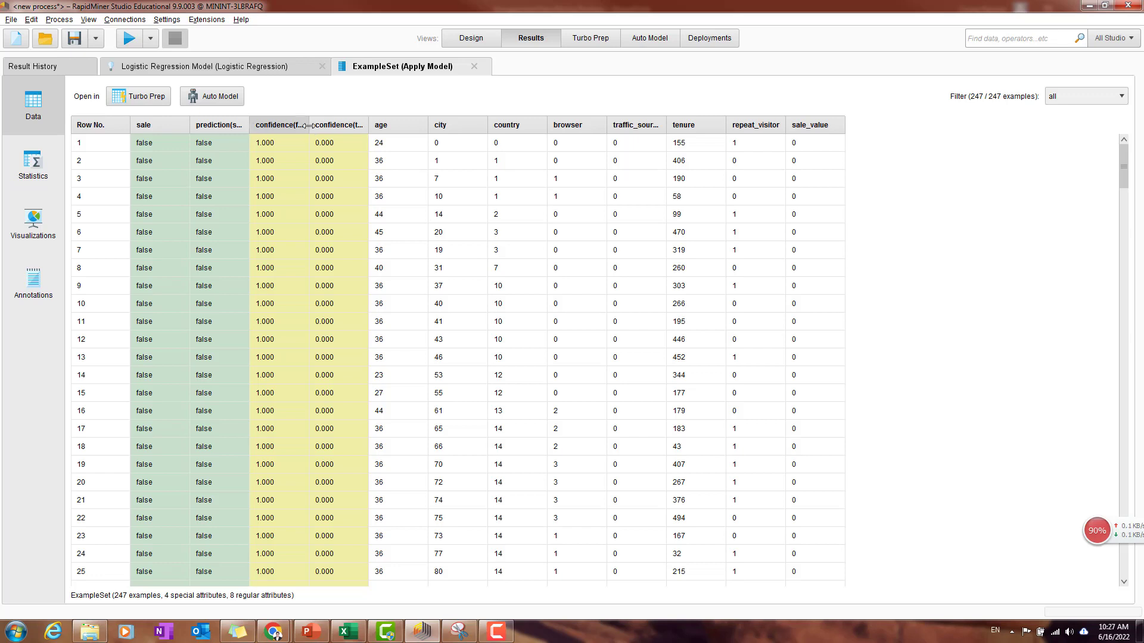
drag(308, 126, 412, 126)
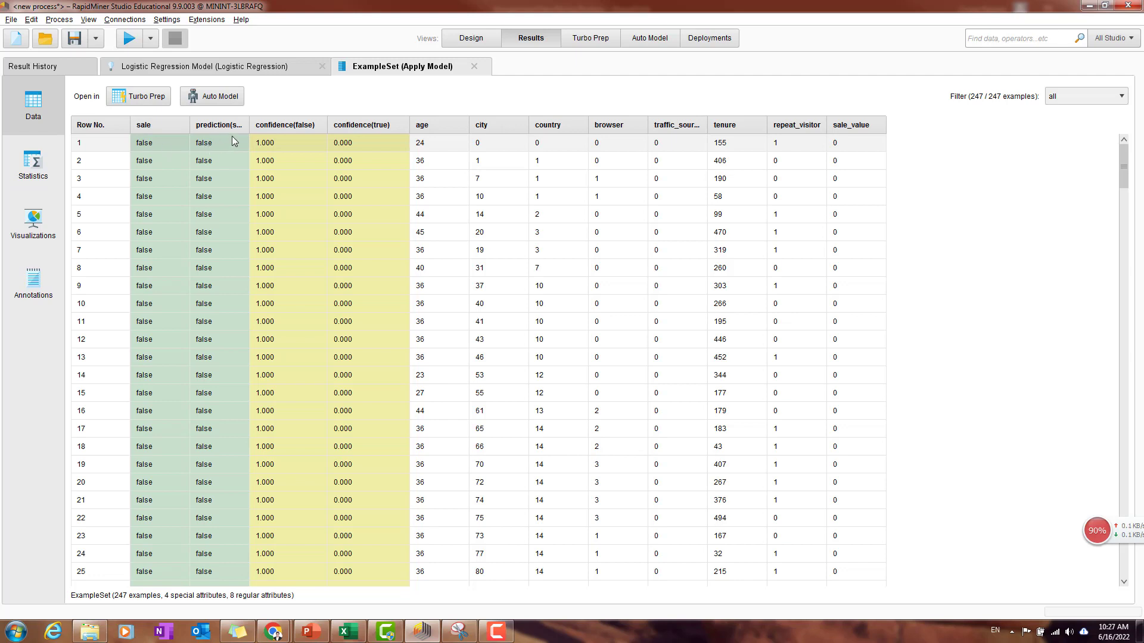
drag(250, 128, 287, 129)
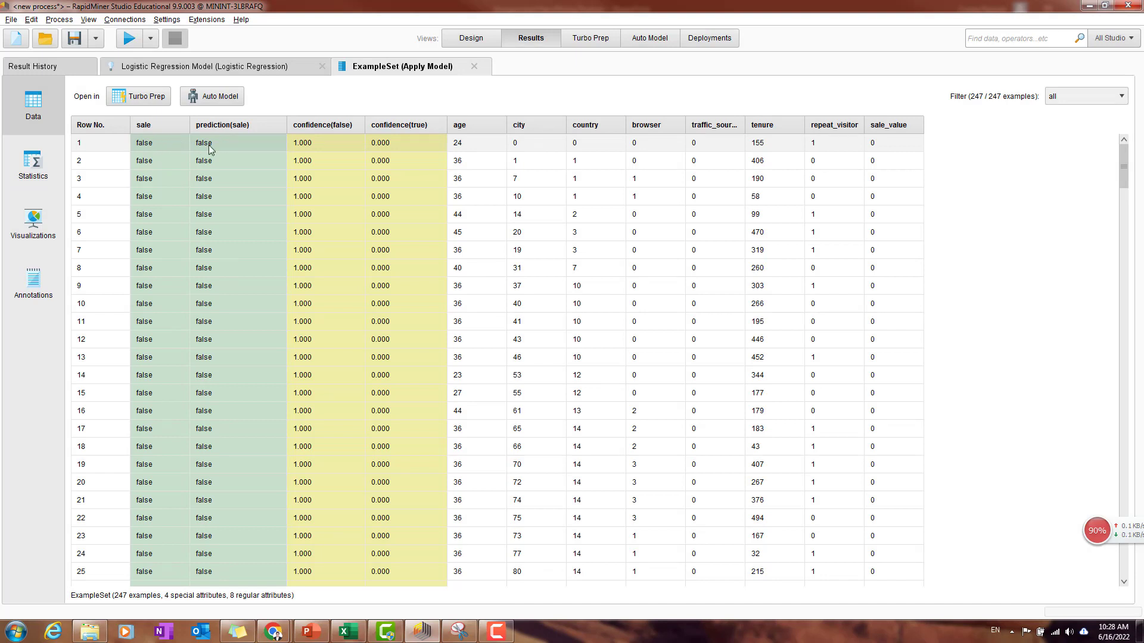
scroll(200, 428, down, 4)
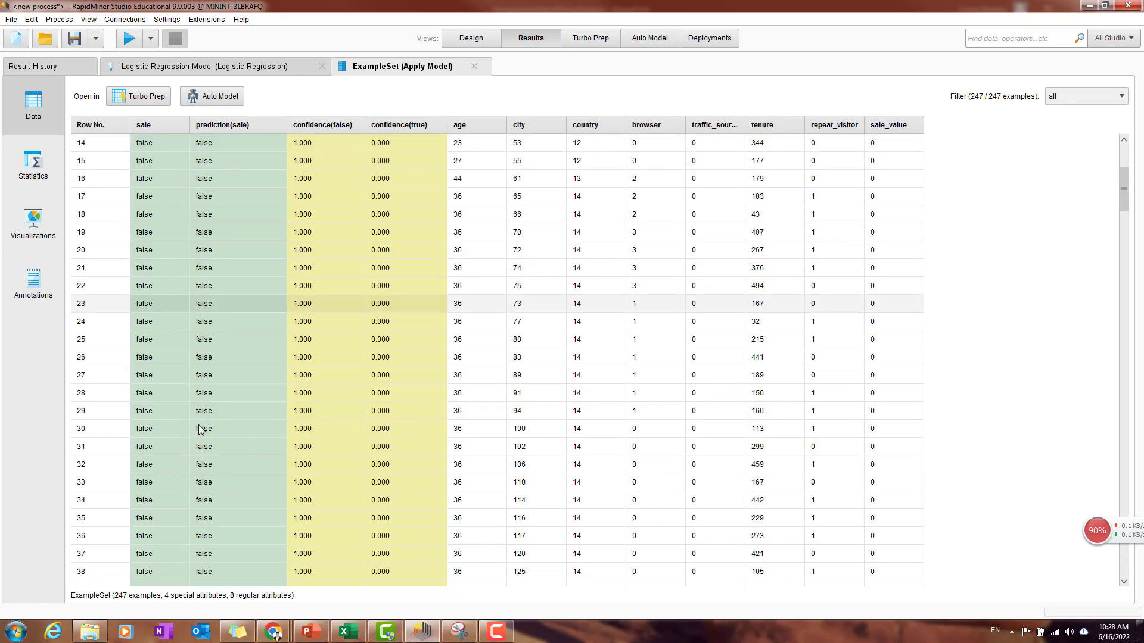
drag(1120, 216, 1125, 563)
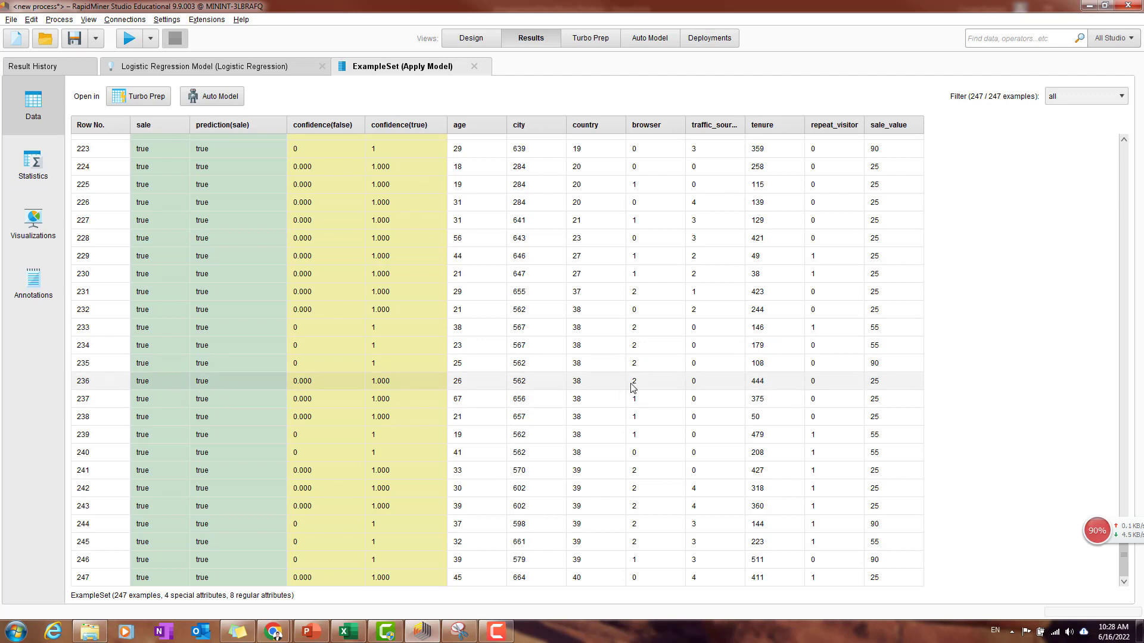
click(285, 70)
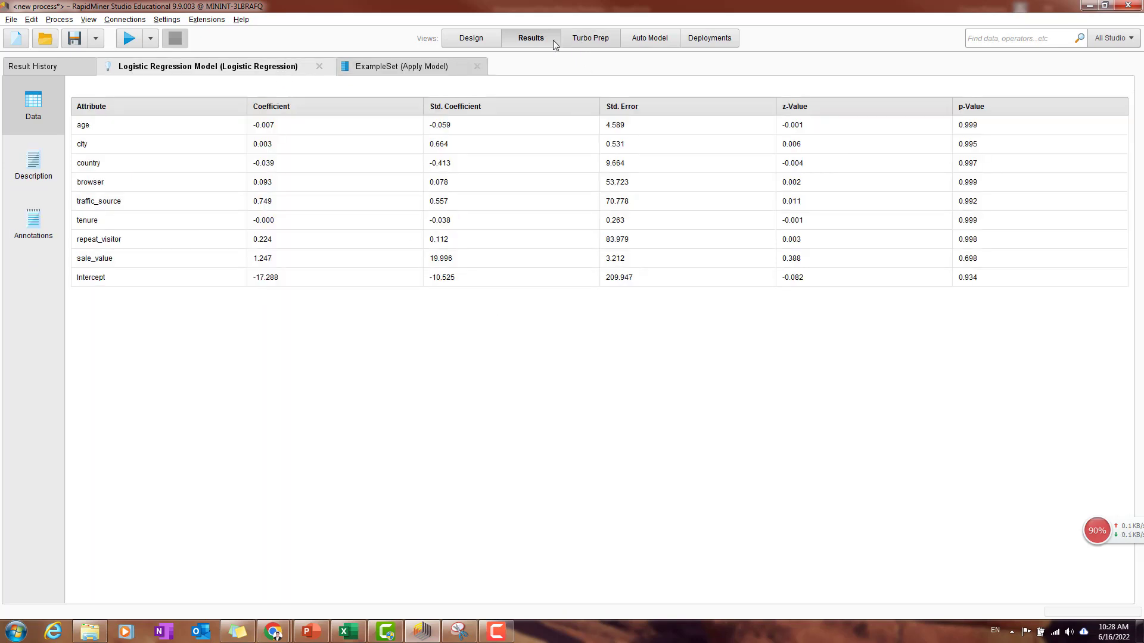
Return to the process design, delete Logistic Regression and remove the remaining connection between Split Data and Apply Model
click(471, 38)
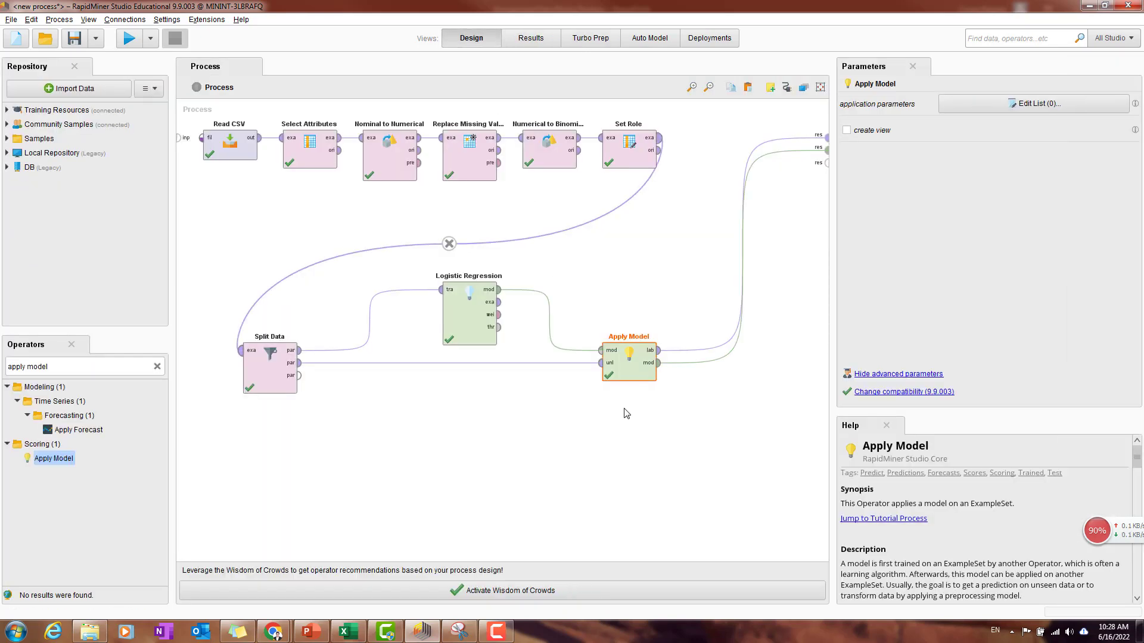
click(478, 333)
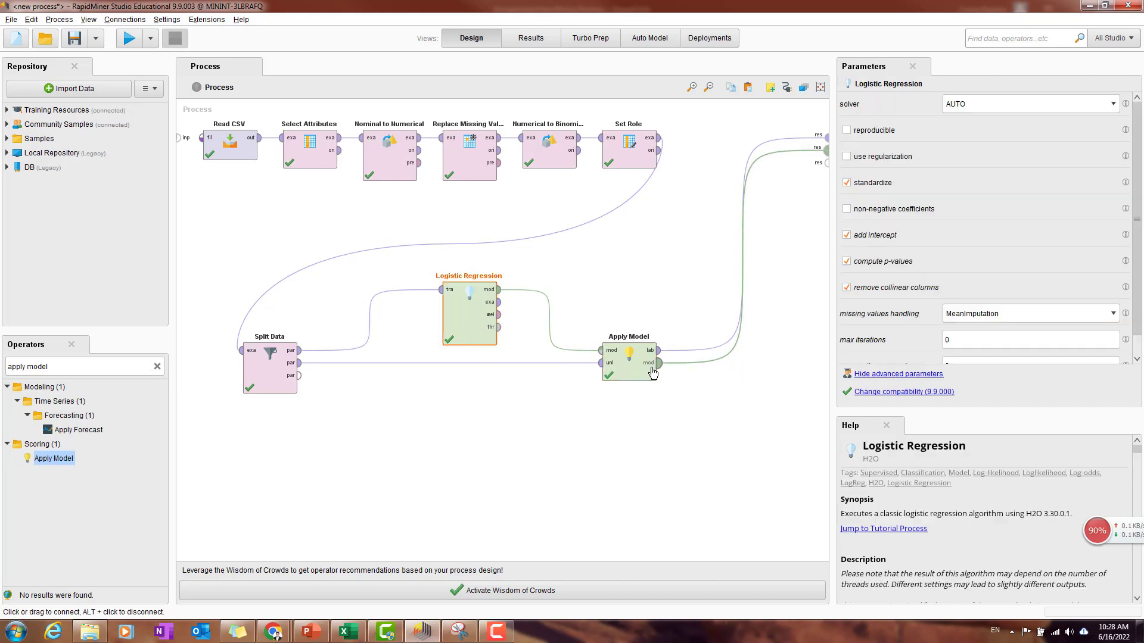
mouse_move(655, 371)
key(Delete)
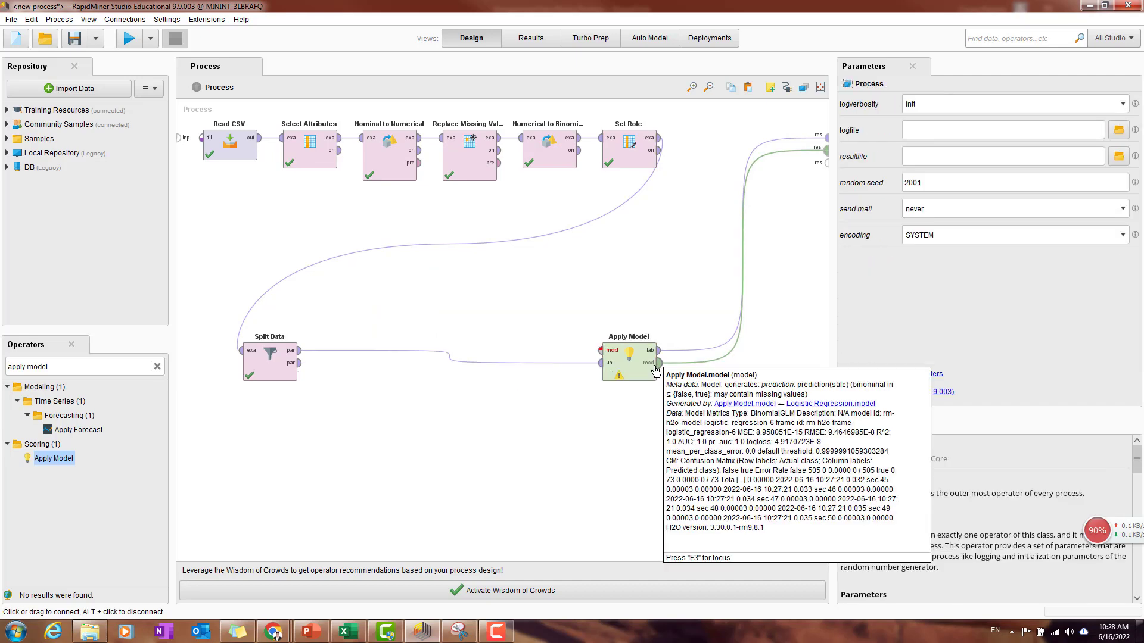
click(448, 357)
key(Delete)
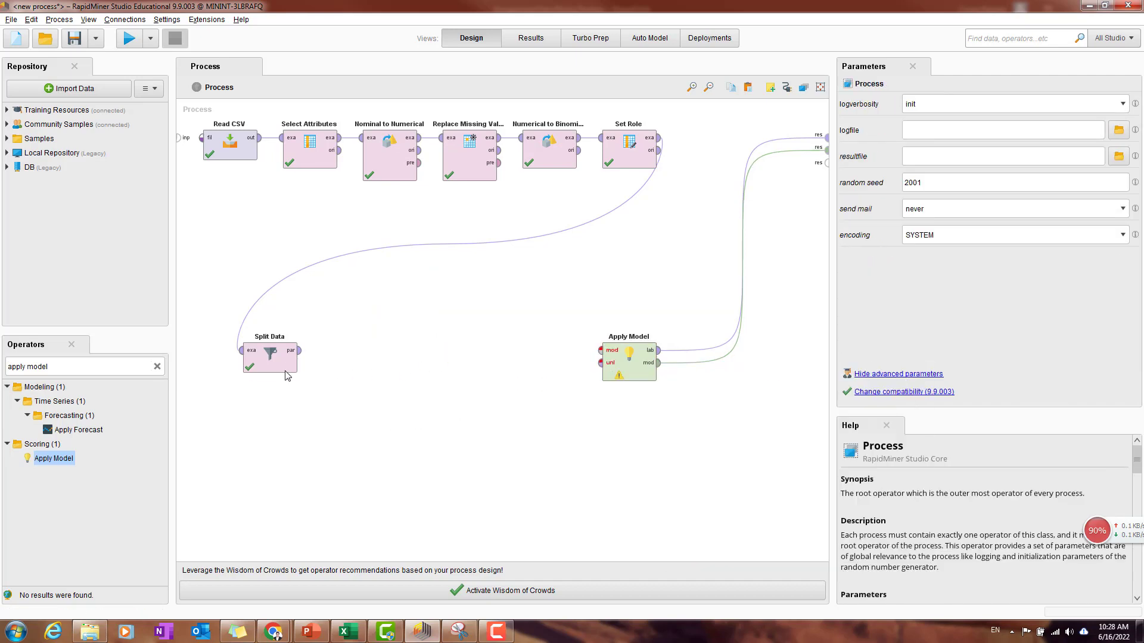
Find the Decision Tree operator and place it between Split Data and Apply Model
triple_click(109, 366)
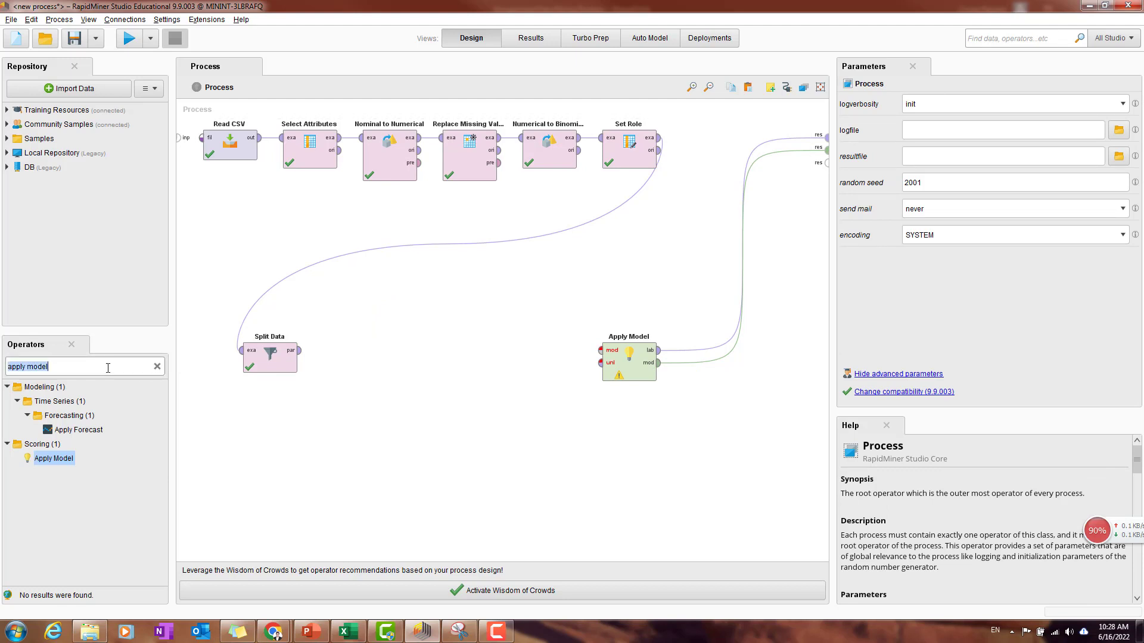
text(decision)
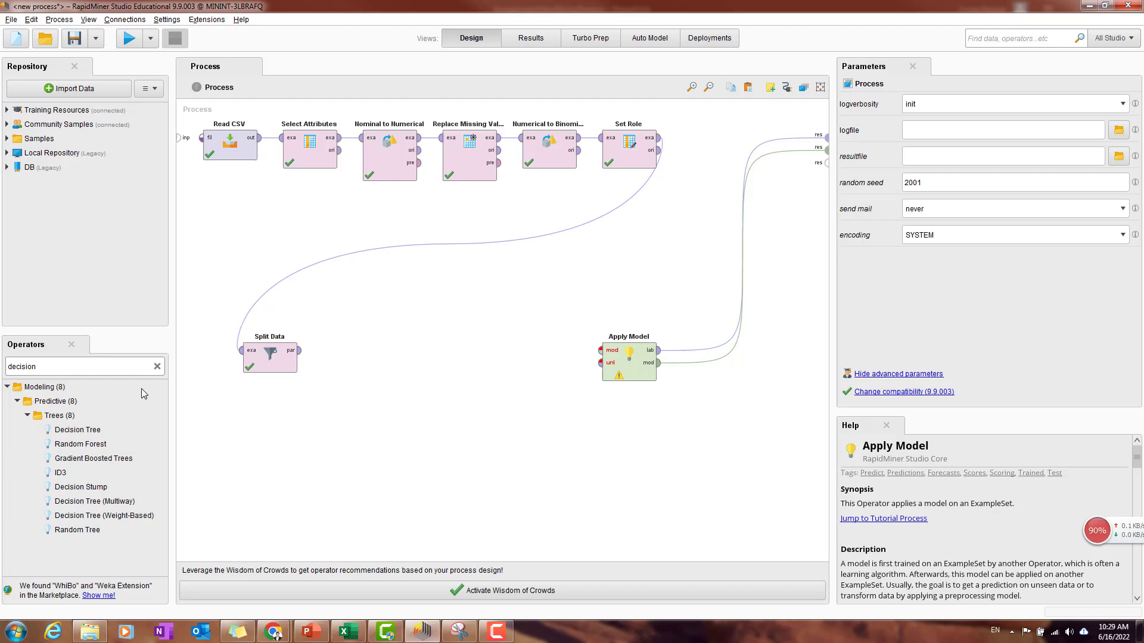
drag(86, 429, 221, 415)
drag(477, 308, 467, 309)
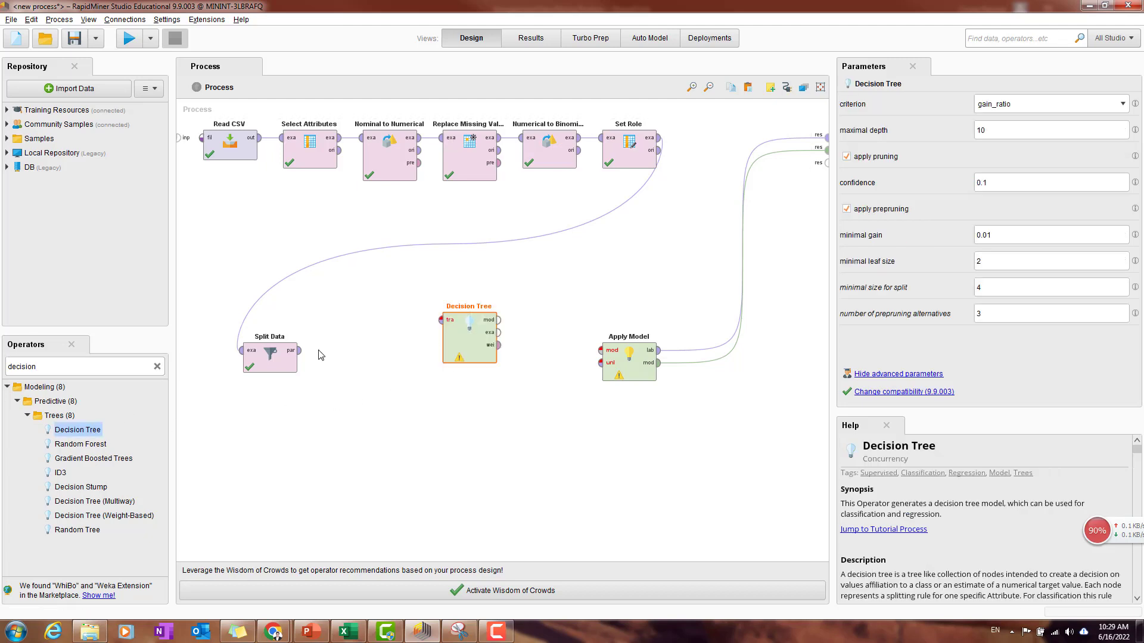
Wire Split Data's partitions to Decision Tree and Apply Model's unl input, feed the tree model to Apply Model, and raise Decision Tree
click(299, 351)
click(441, 320)
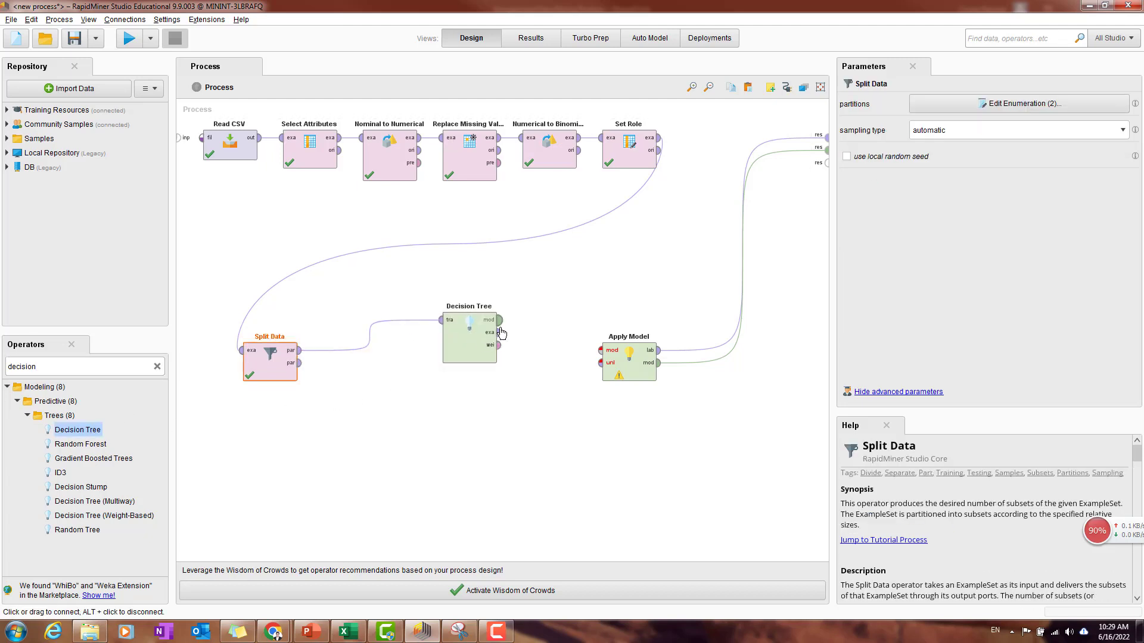
click(499, 319)
click(605, 354)
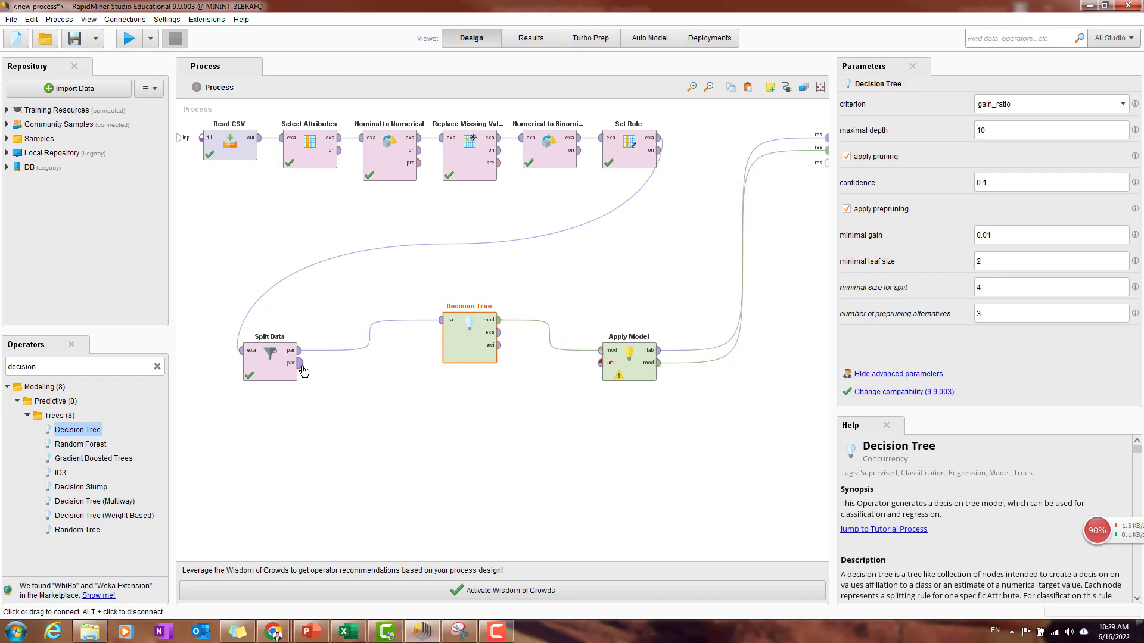
click(299, 363)
click(600, 363)
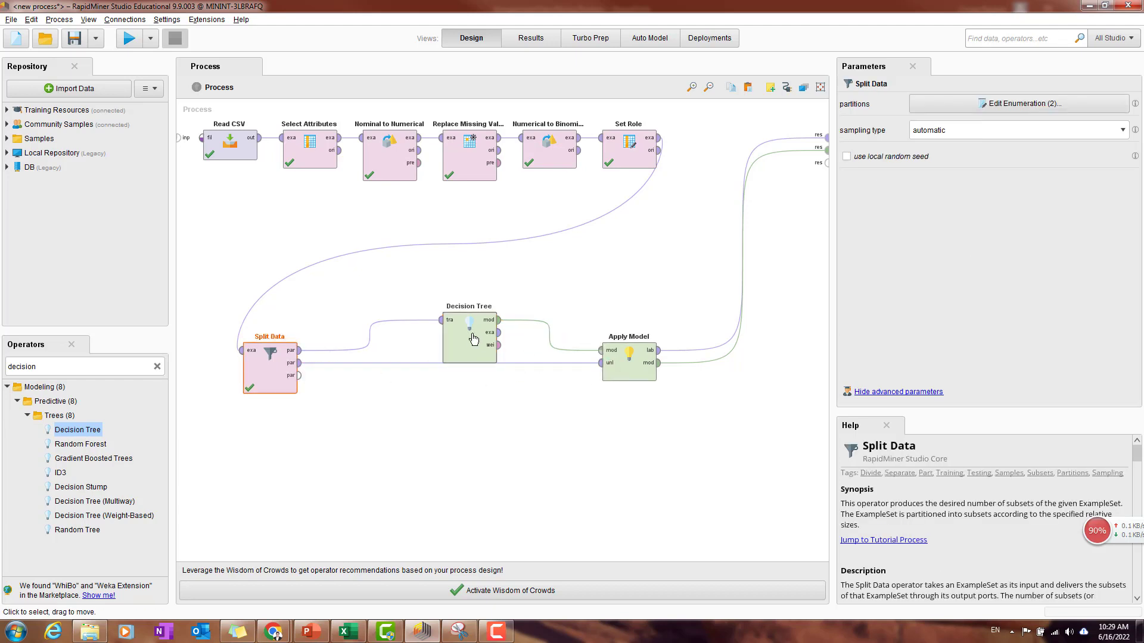
drag(470, 337, 470, 307)
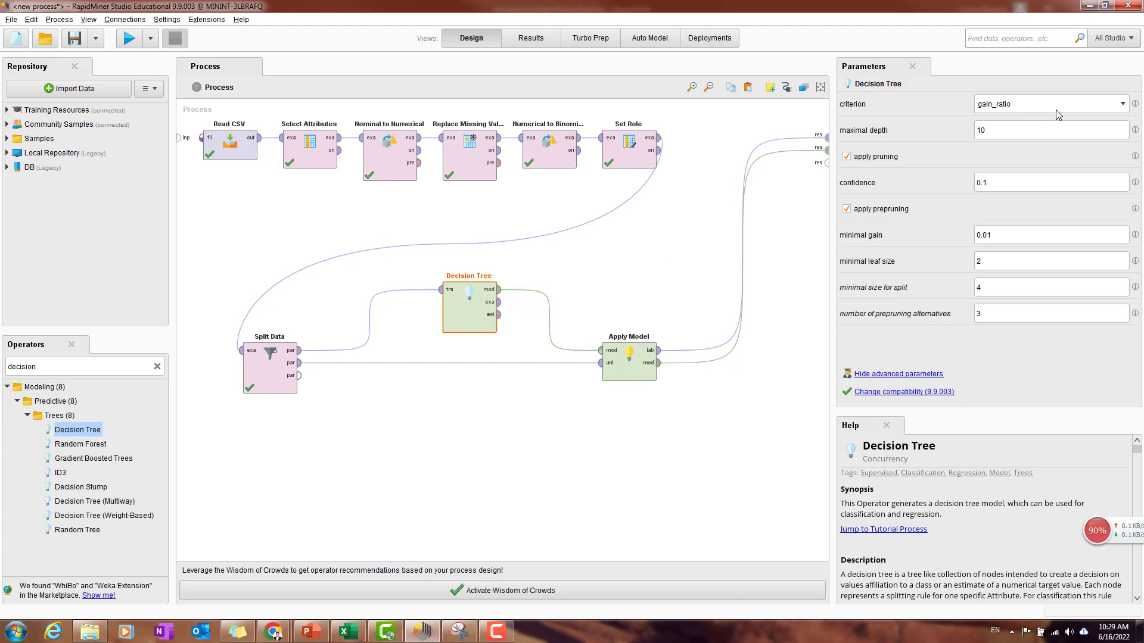
Set the Decision Tree's maximal depth to 2 and run the process
click(1046, 126)
text(2)
click(753, 453)
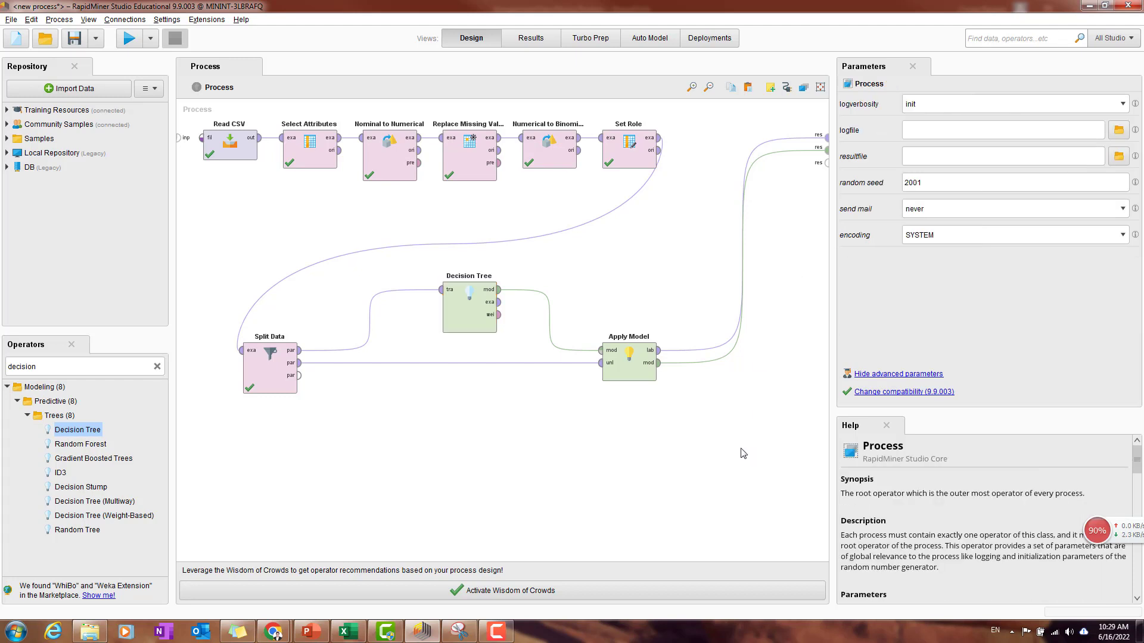
click(469, 310)
click(129, 40)
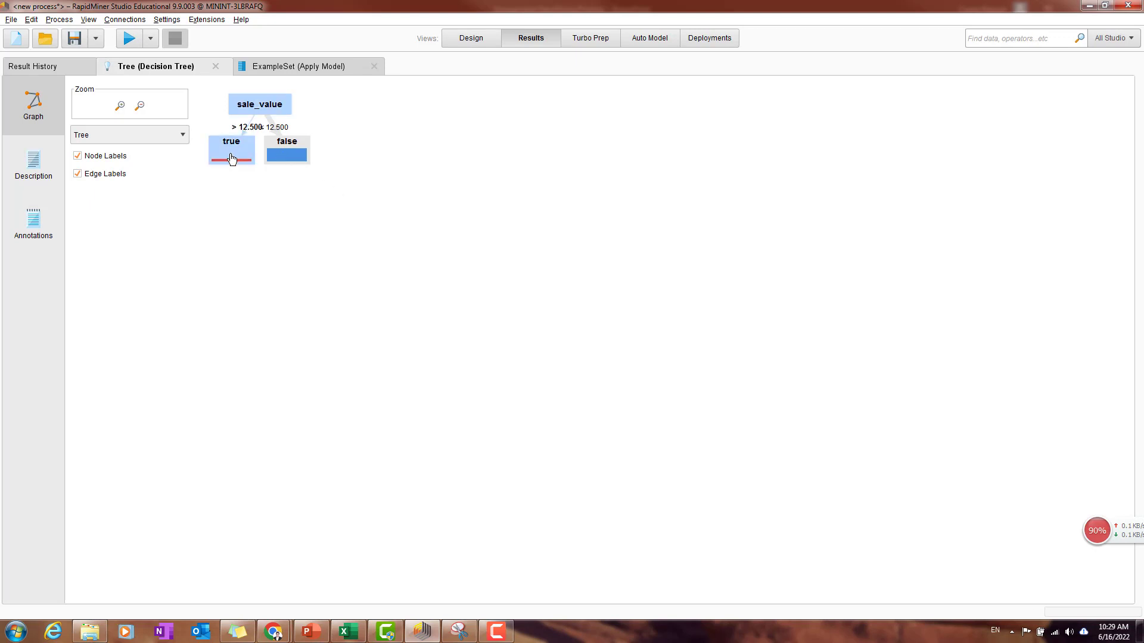
Spread out the decision tree graph's root and true and false leaves, and review the predictions in the Apply Model example set
drag(232, 156, 238, 228)
drag(298, 155, 322, 244)
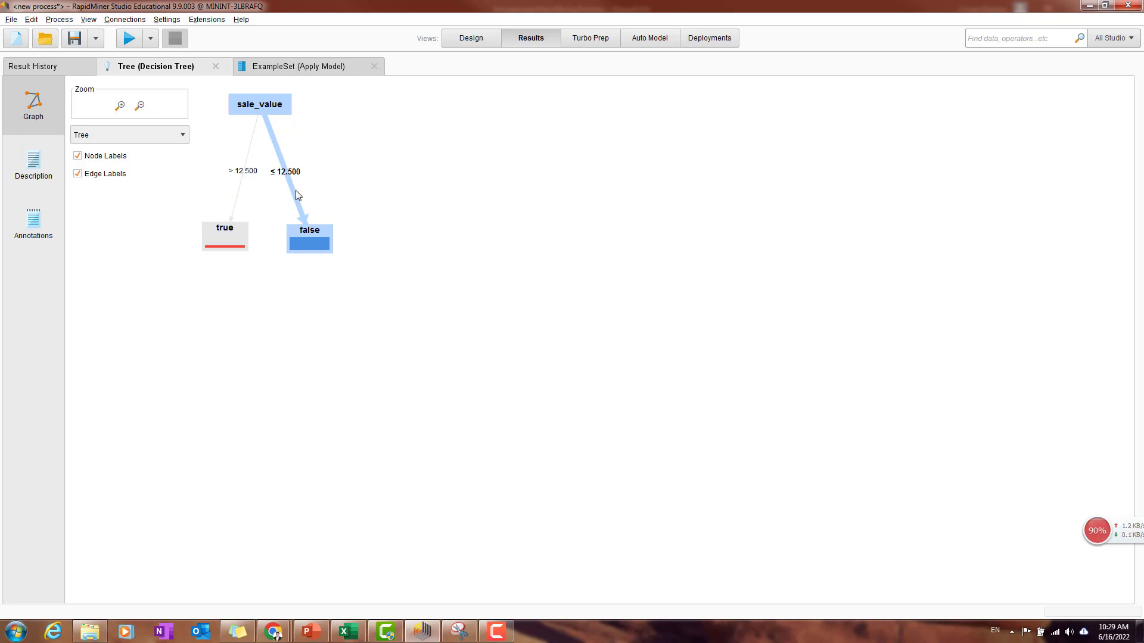
drag(319, 241, 324, 234)
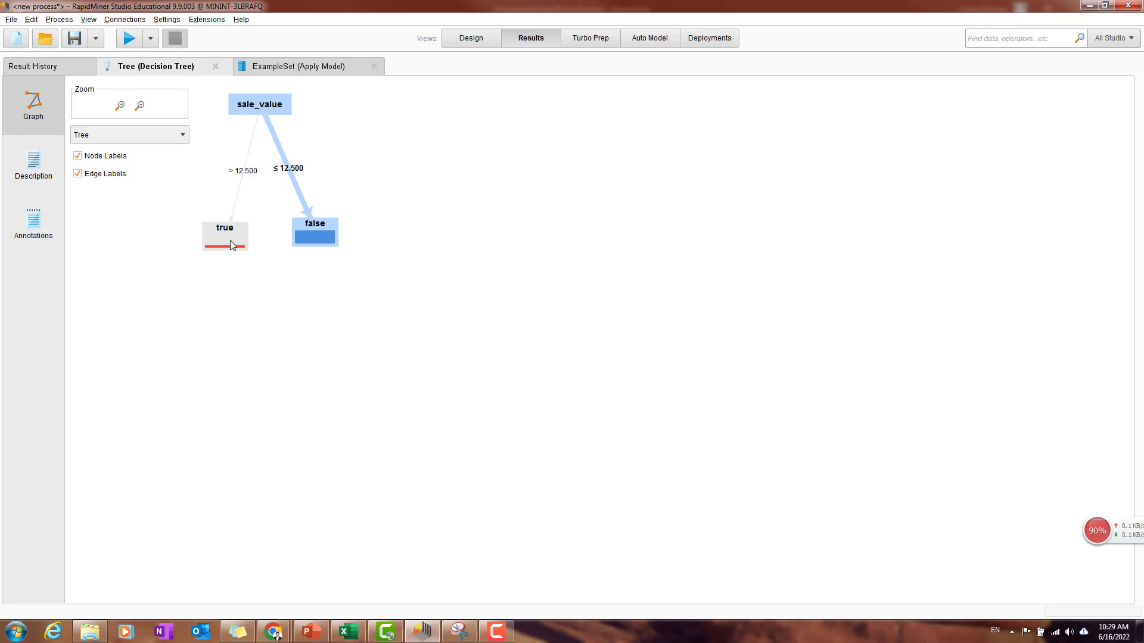
drag(230, 240, 273, 246)
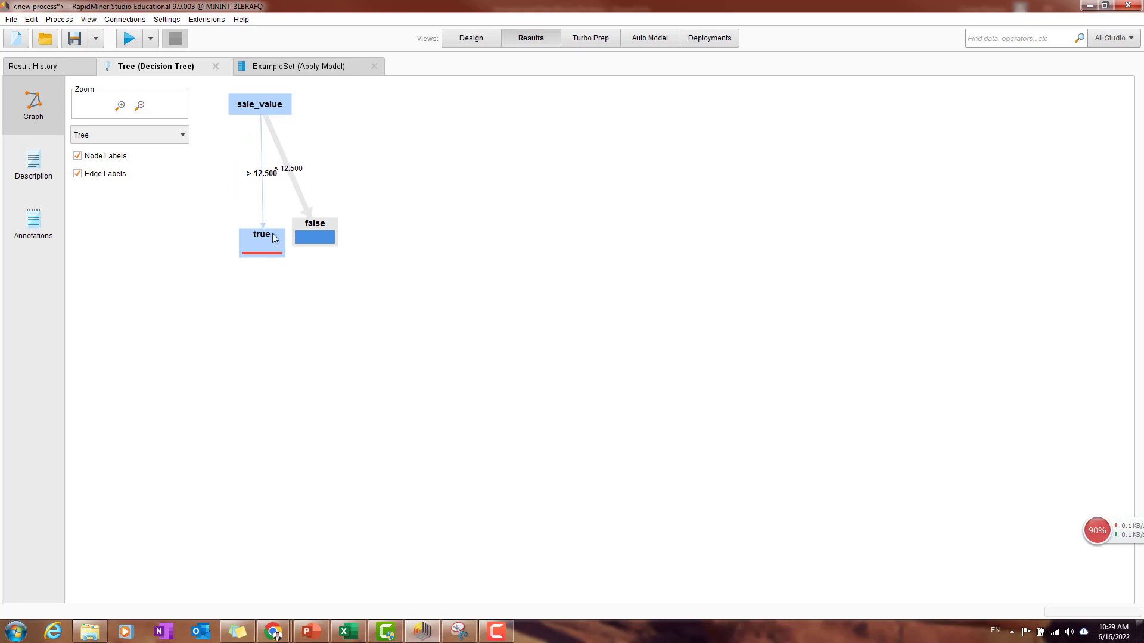
drag(269, 113, 373, 106)
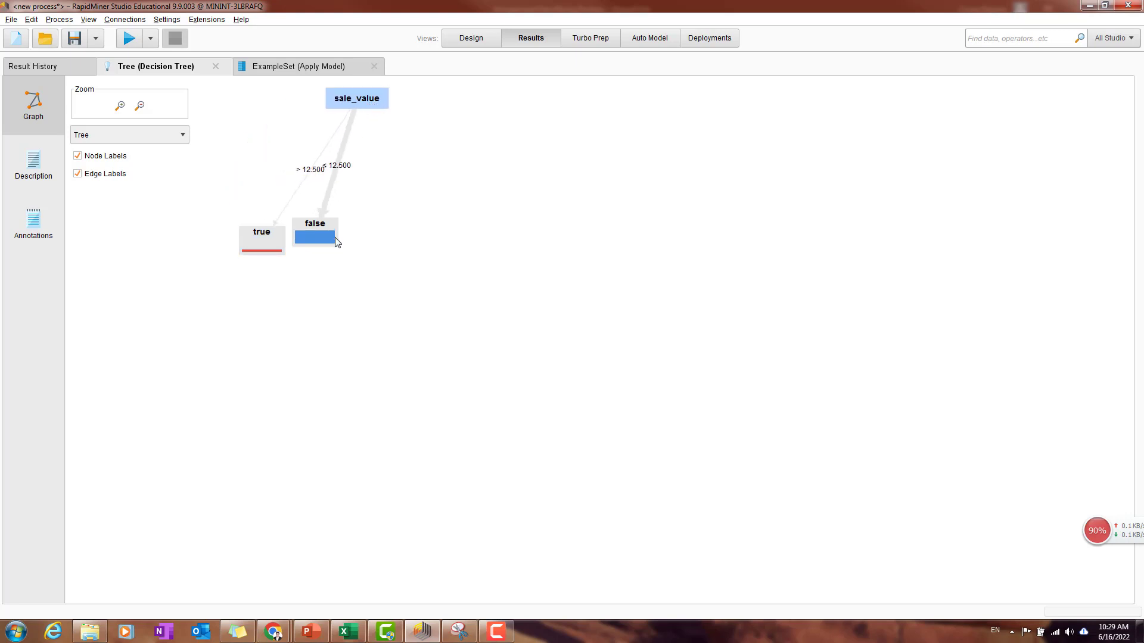
drag(334, 242, 480, 244)
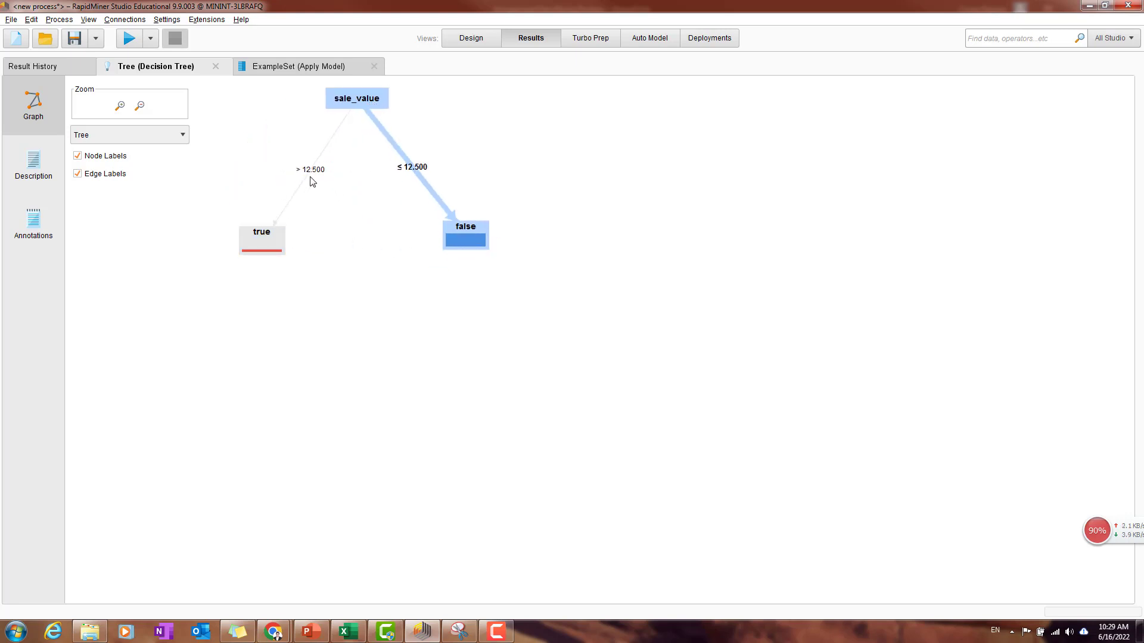
drag(271, 253, 280, 252)
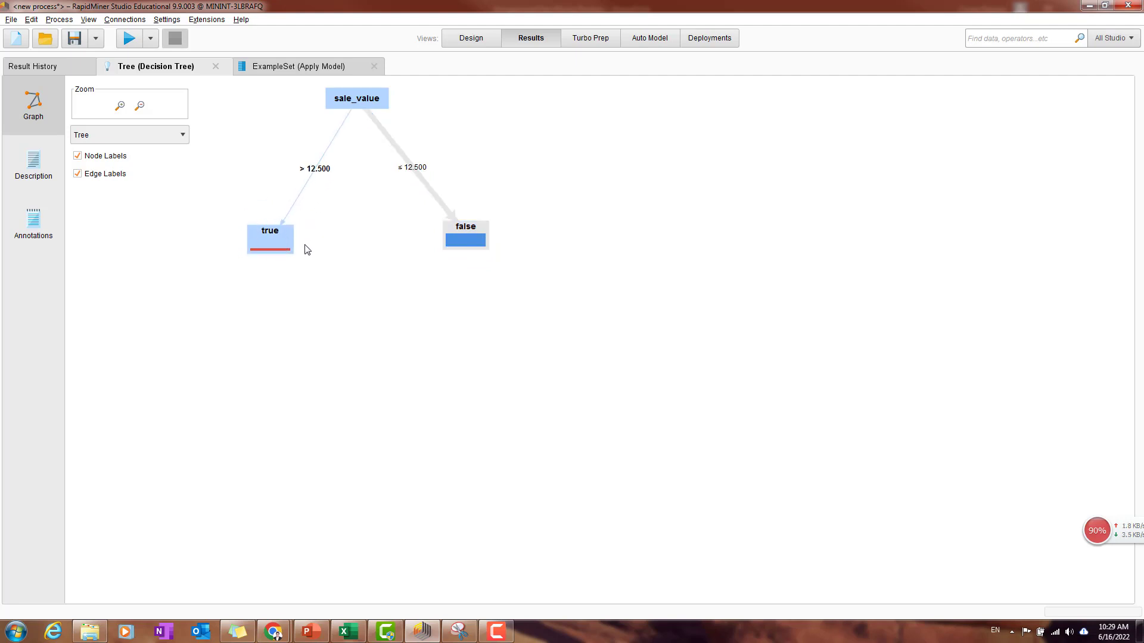
click(304, 66)
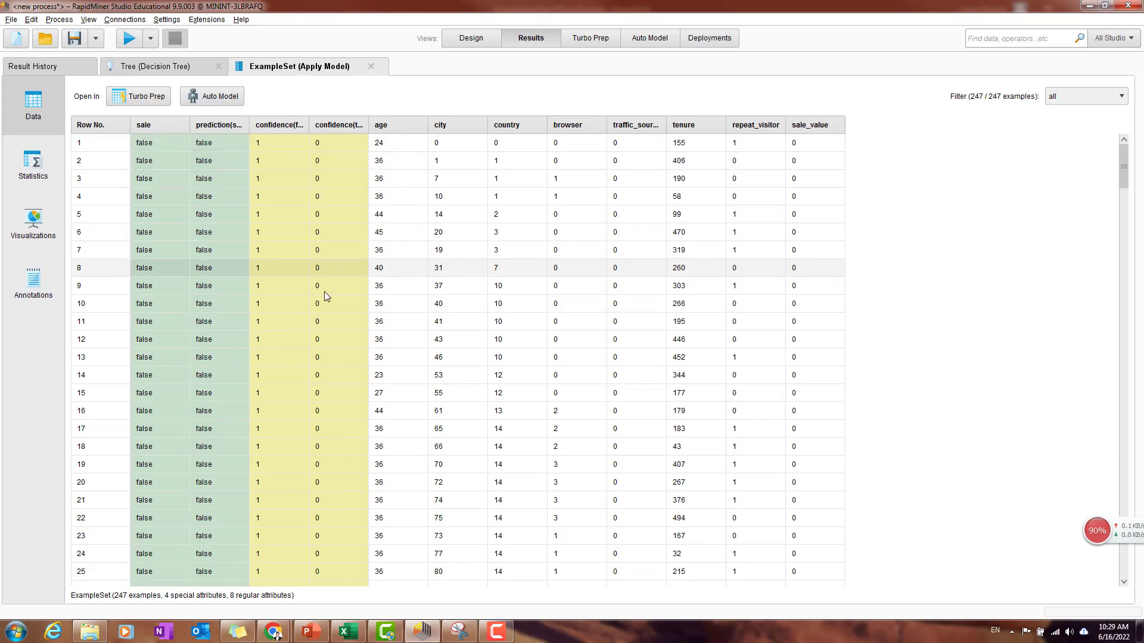
scroll(324, 291, down, 5)
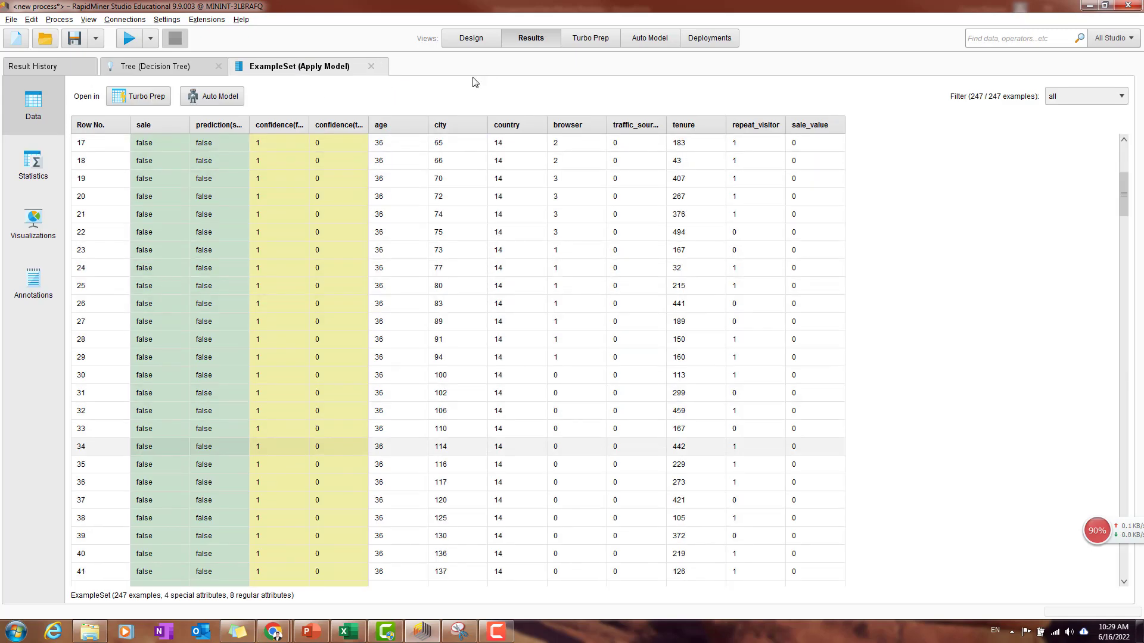
Return to the process design, delete Decision Tree and remove the direct connection between Split Data and Apply Model
click(482, 42)
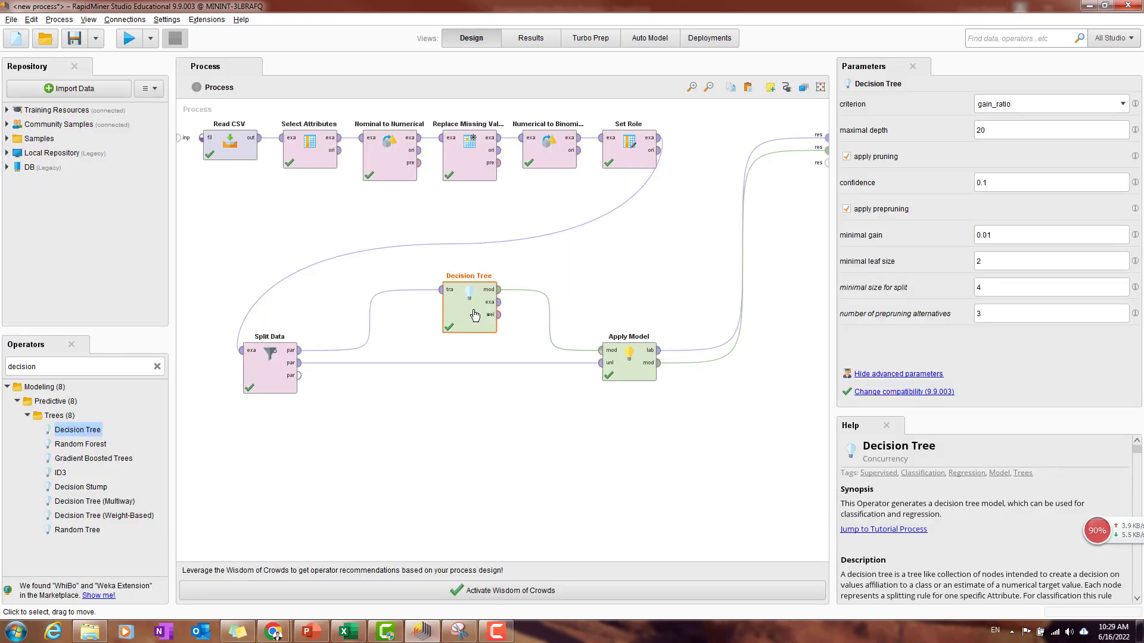
key(Delete)
click(451, 362)
key(Delete)
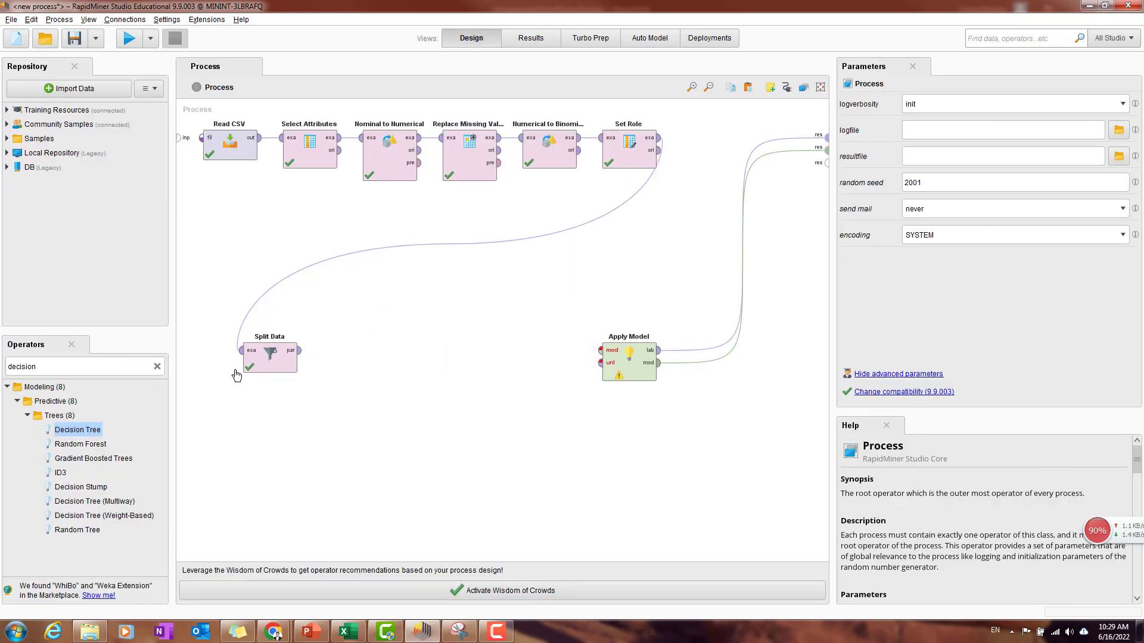
Search the operators for "neural" and place Neural Net between Split Data and Apply Model
double_click(94, 369)
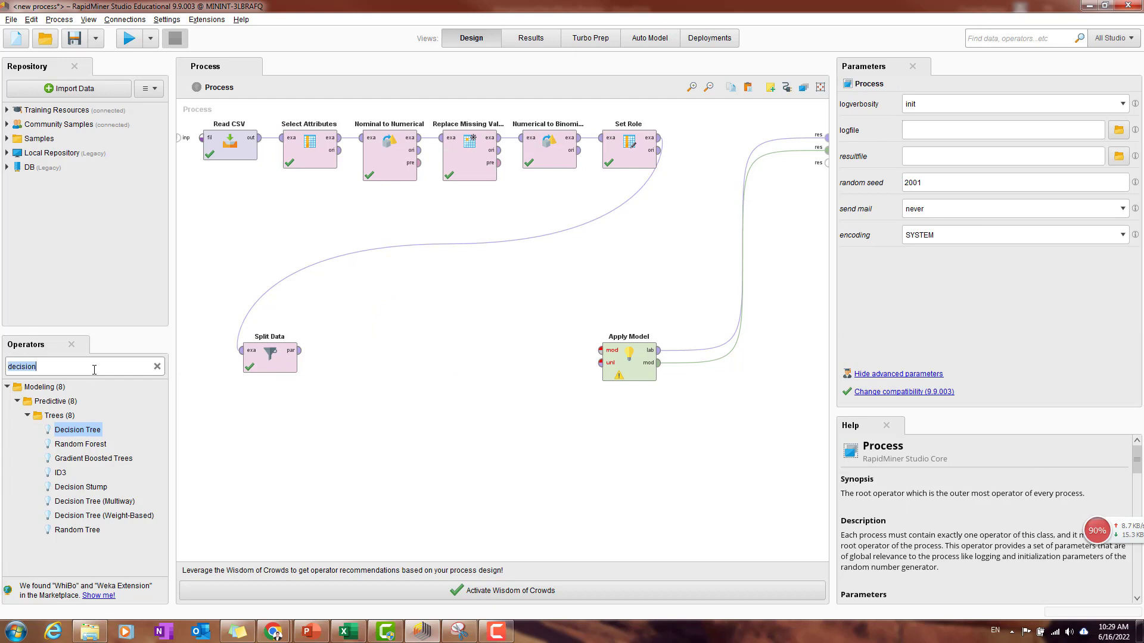
text(neural)
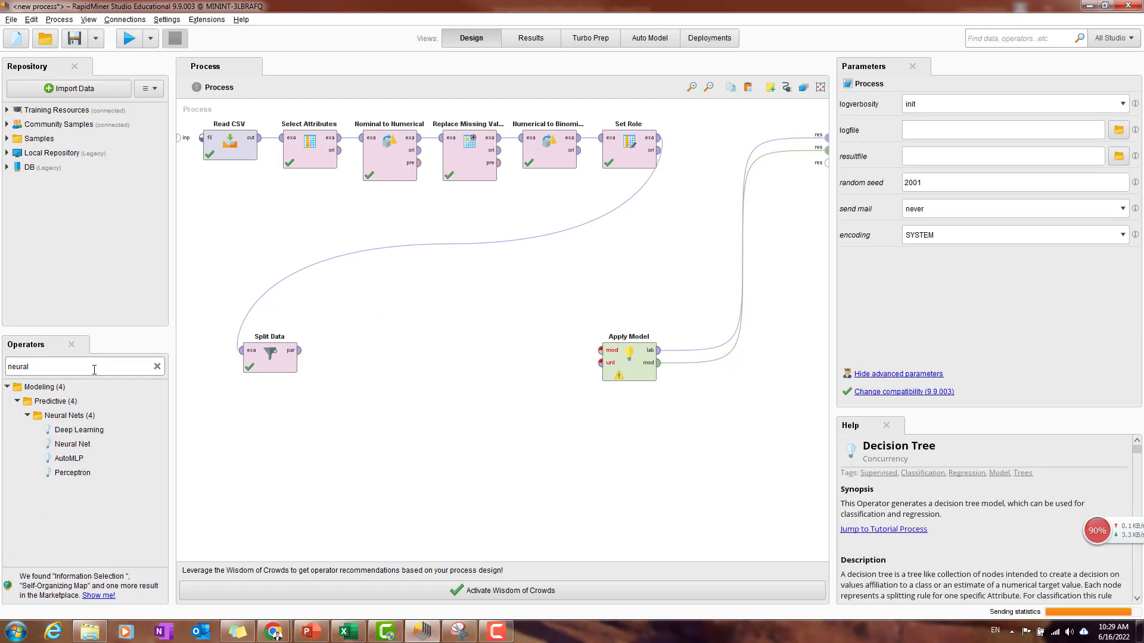
drag(73, 444, 391, 320)
drag(468, 289, 468, 290)
Connect Split Data's partitions to Neural Net and Apply Model's unl input, feed the neural model to Apply Model, and run the process
click(298, 350)
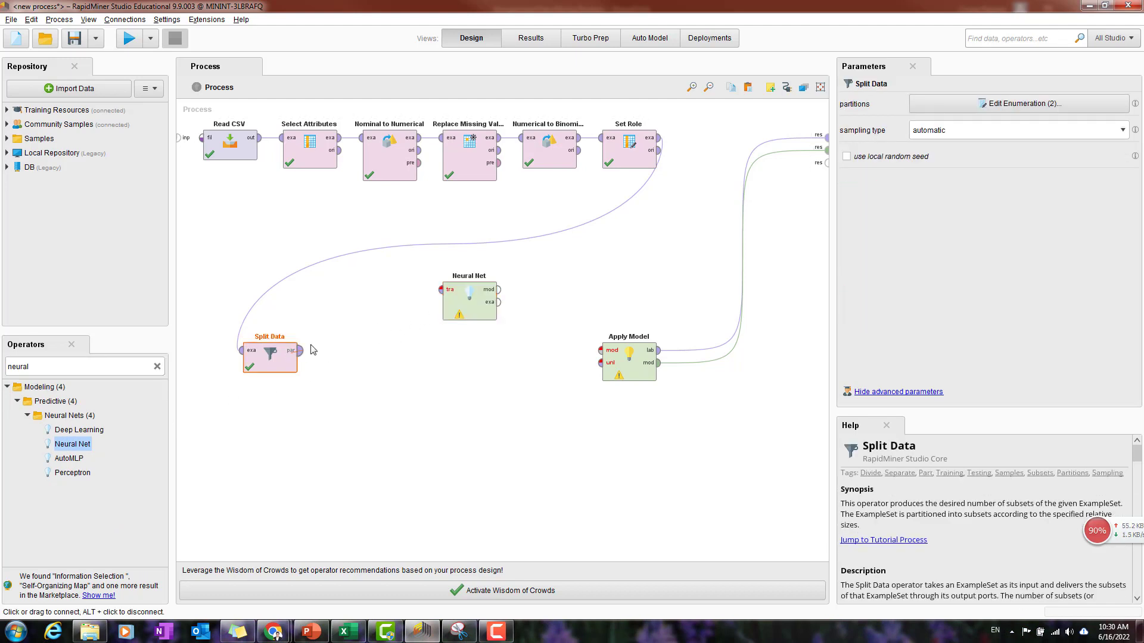
click(441, 290)
click(498, 290)
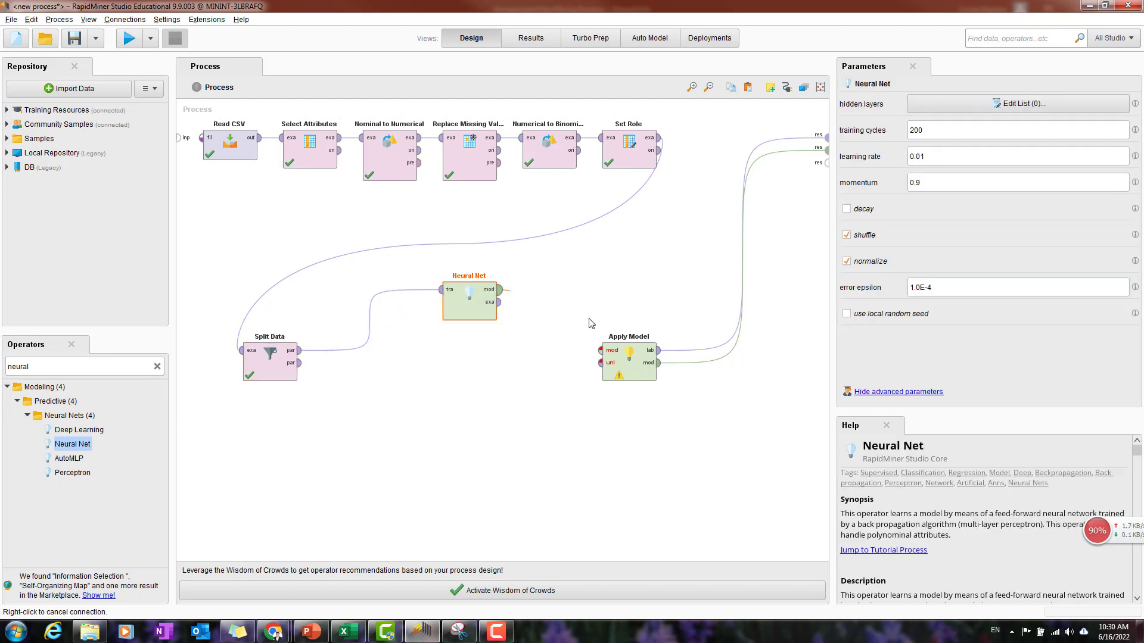
click(601, 350)
click(299, 363)
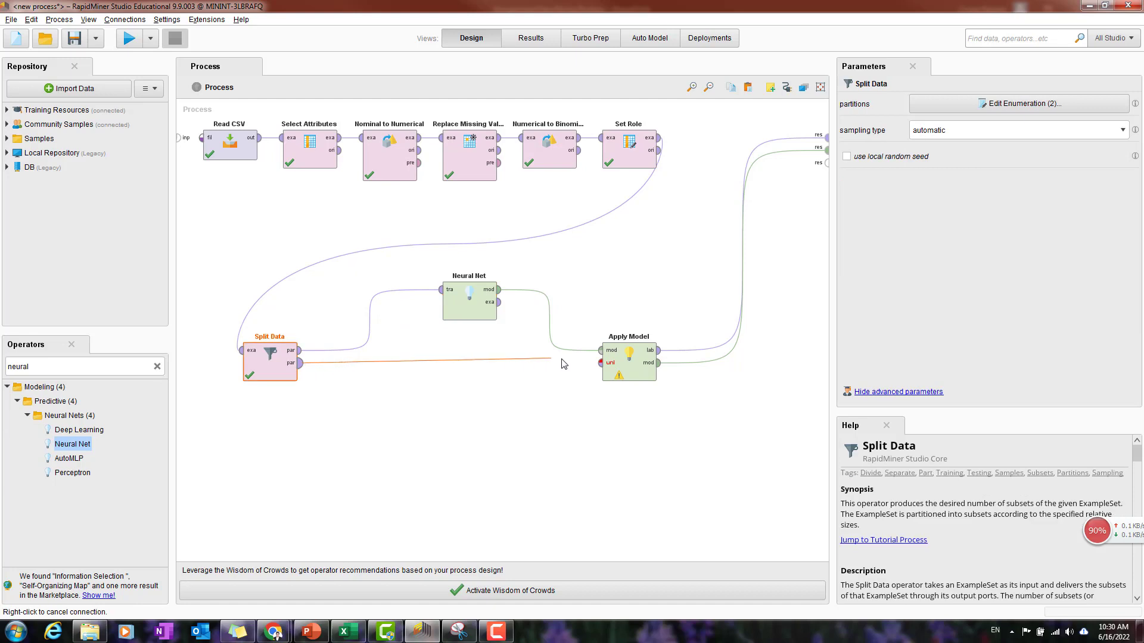
click(599, 363)
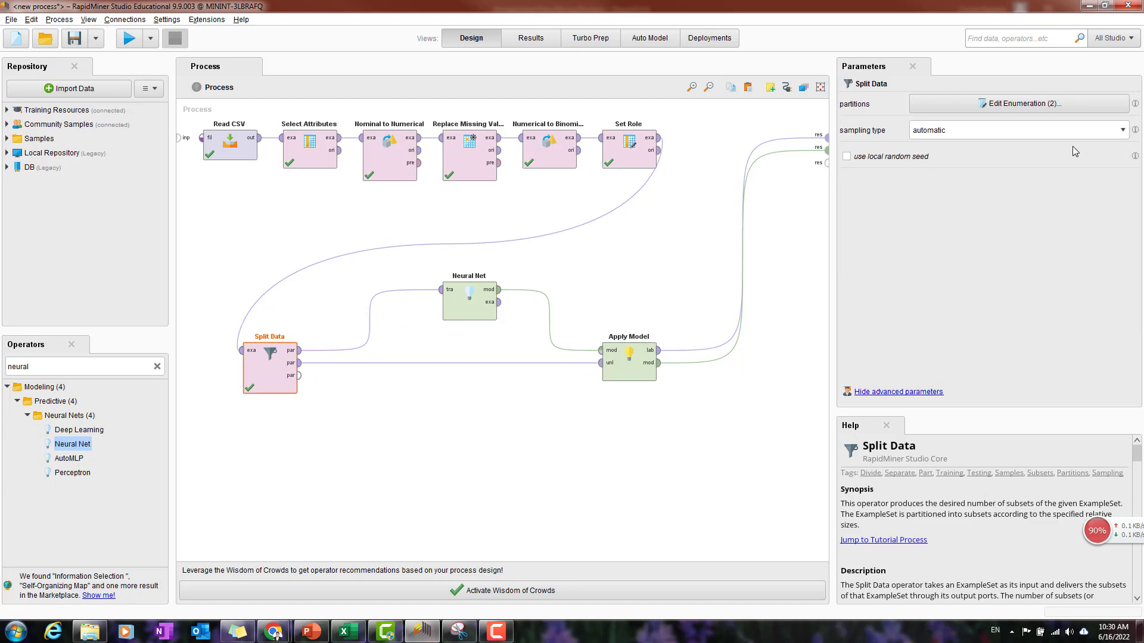
click(492, 316)
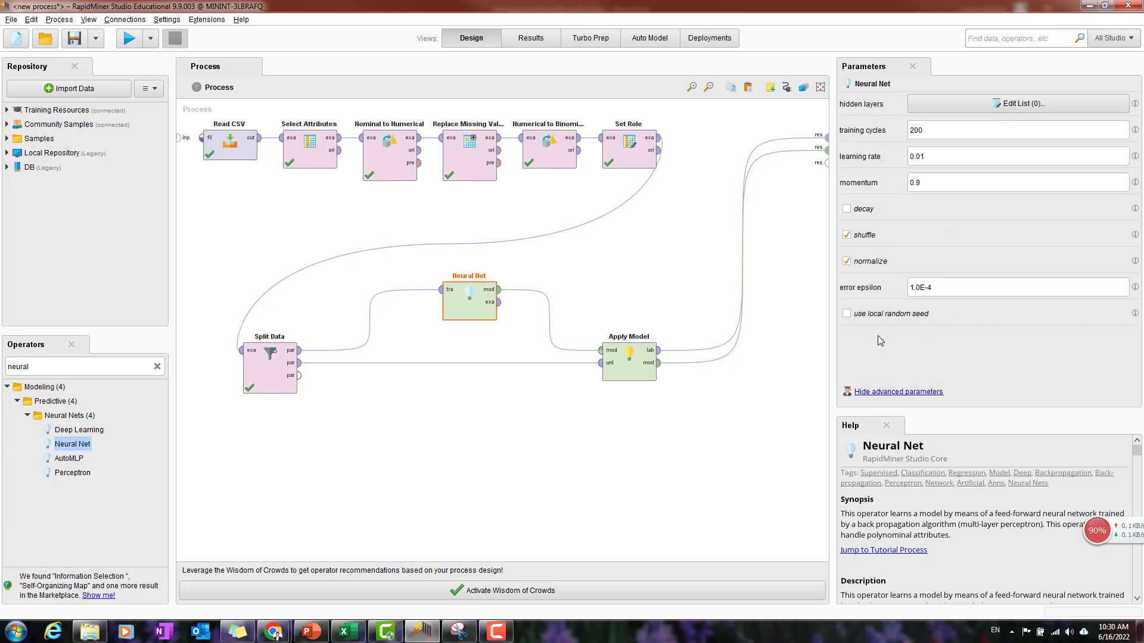
click(129, 40)
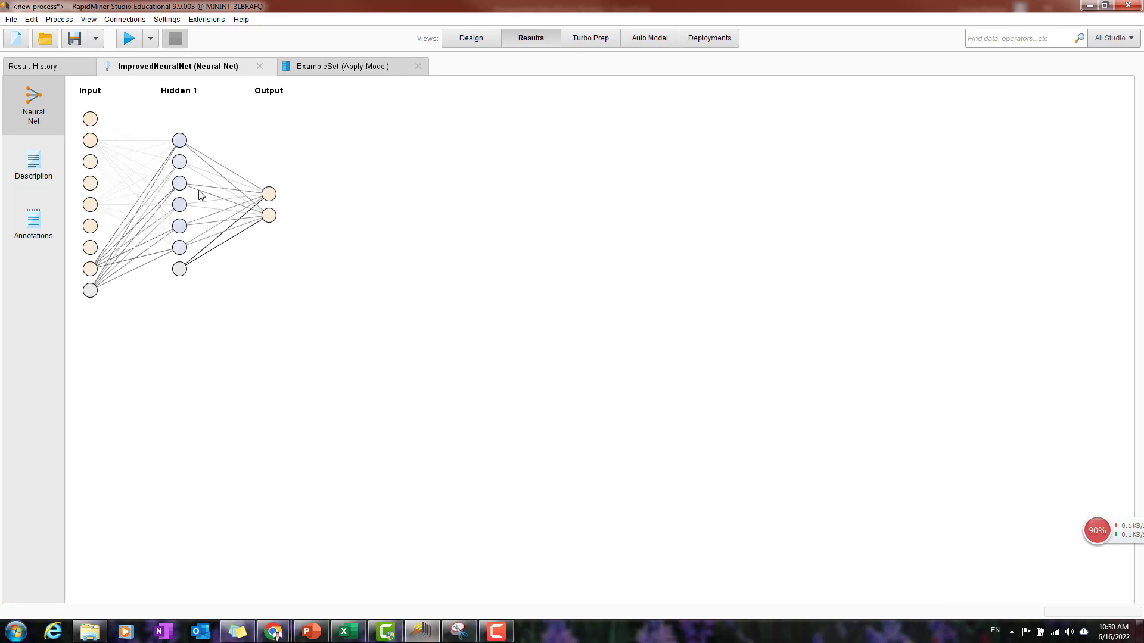
Read the text description of the neural network's node weights and return to the network graph
click(52, 170)
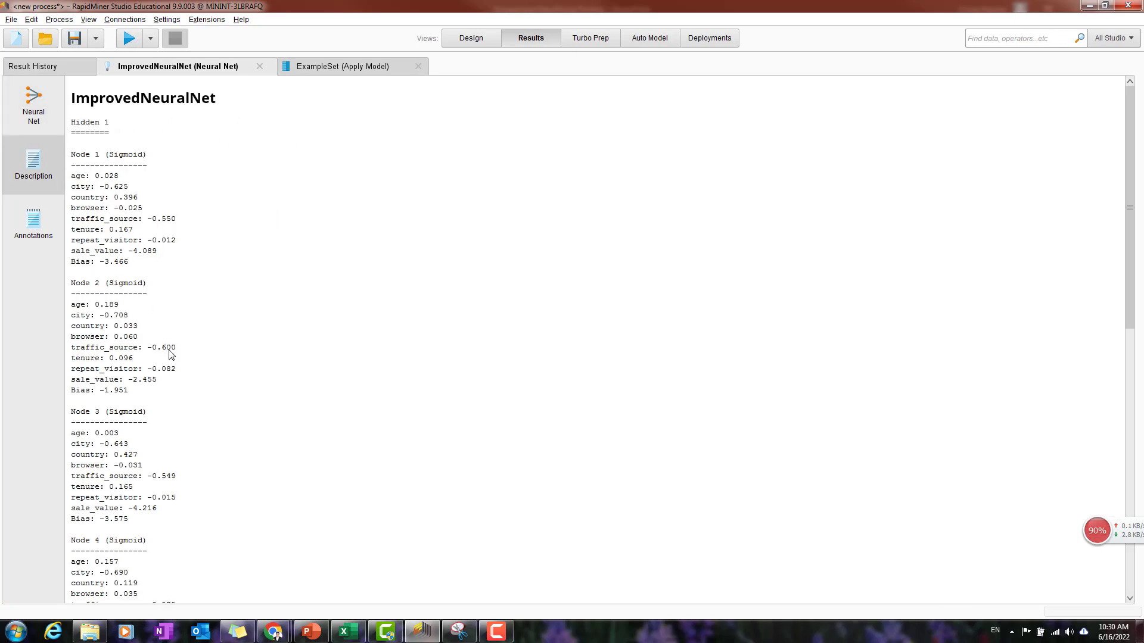
scroll(173, 357, down, 3)
scroll(173, 358, up, 3)
click(33, 104)
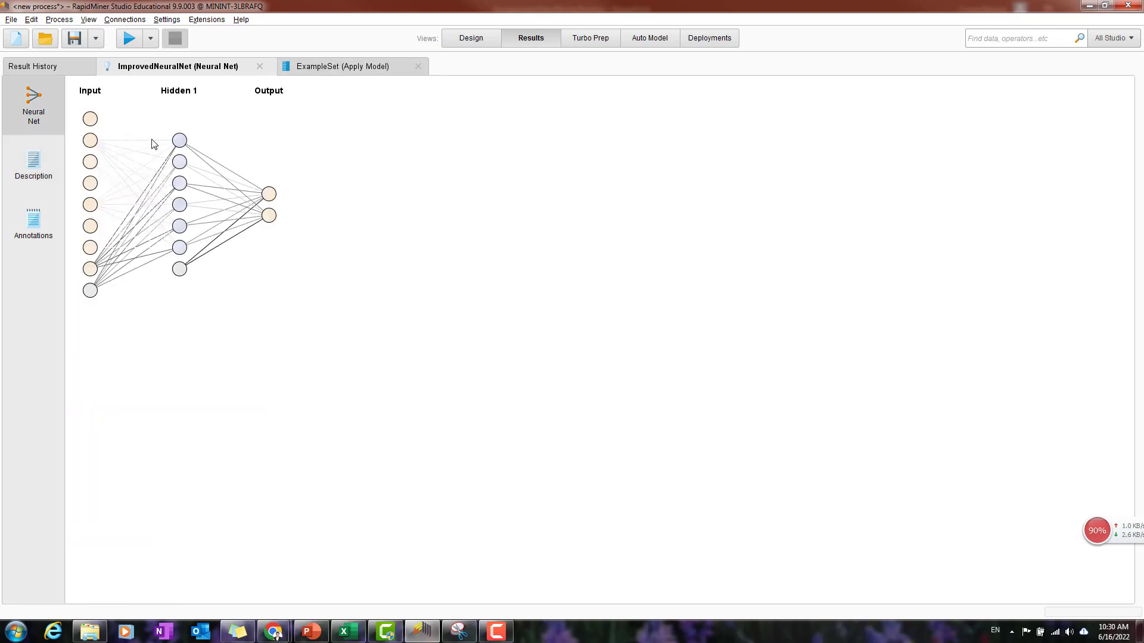
Examine the neural network's predictions in the Apply Model example set, widening the confidence(false) and confidence(true) columns
click(324, 67)
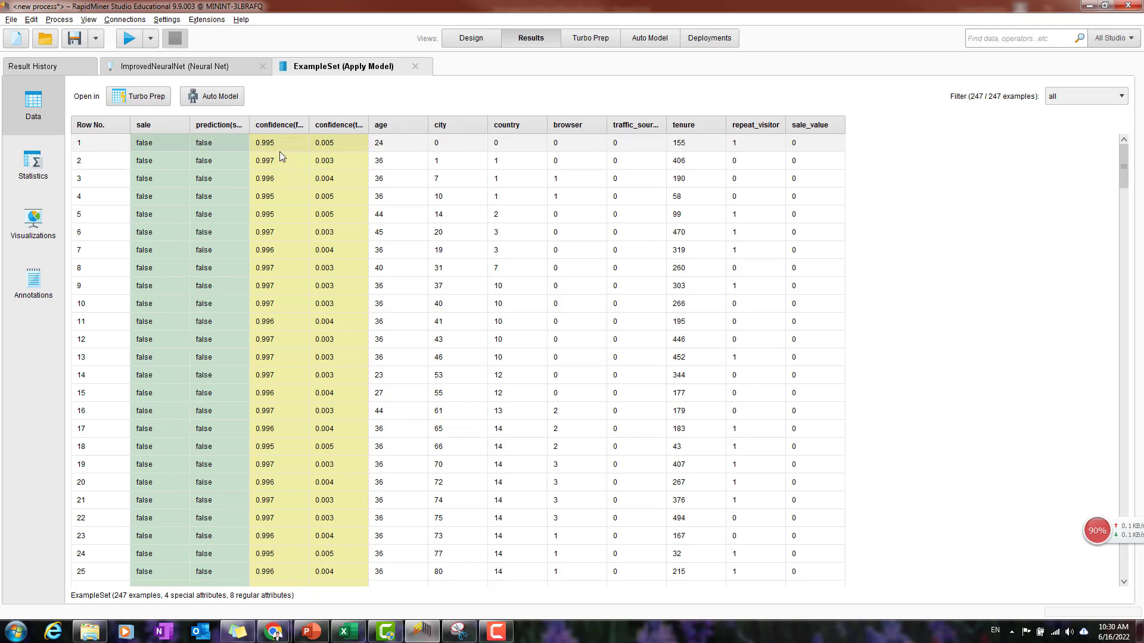
drag(308, 125, 450, 125)
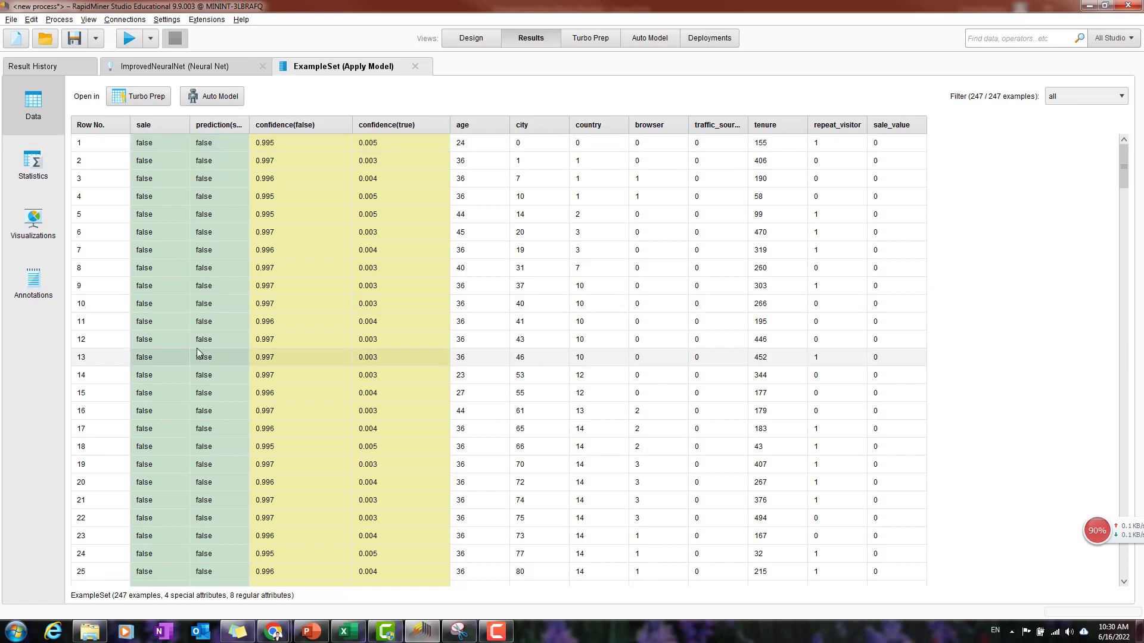
scroll(215, 143, down, 5)
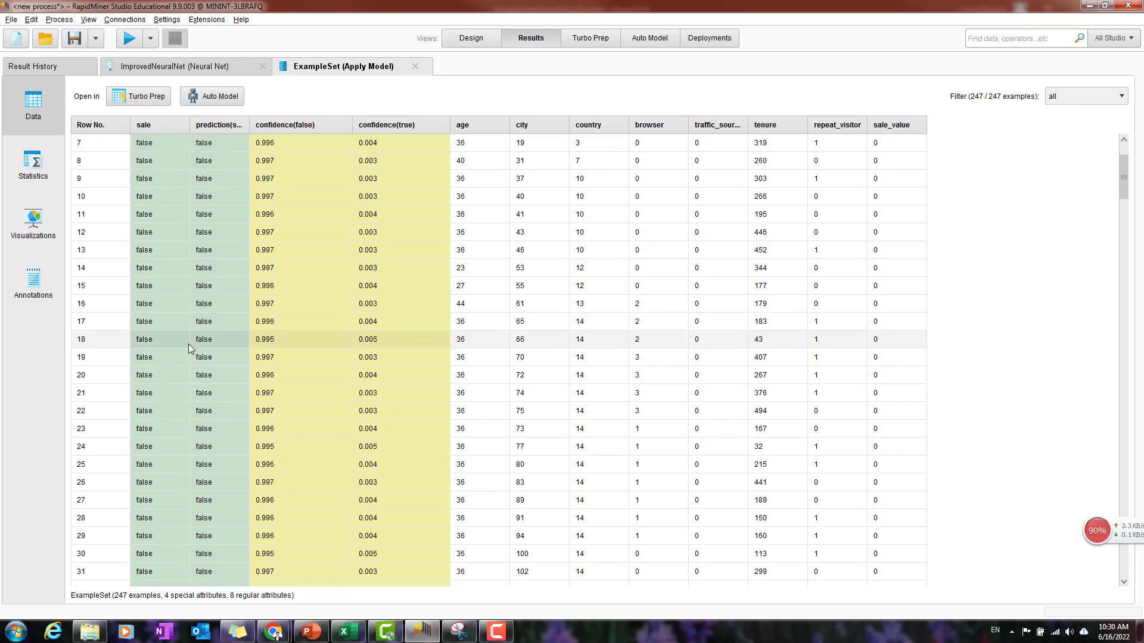
scroll(220, 137, up, 5)
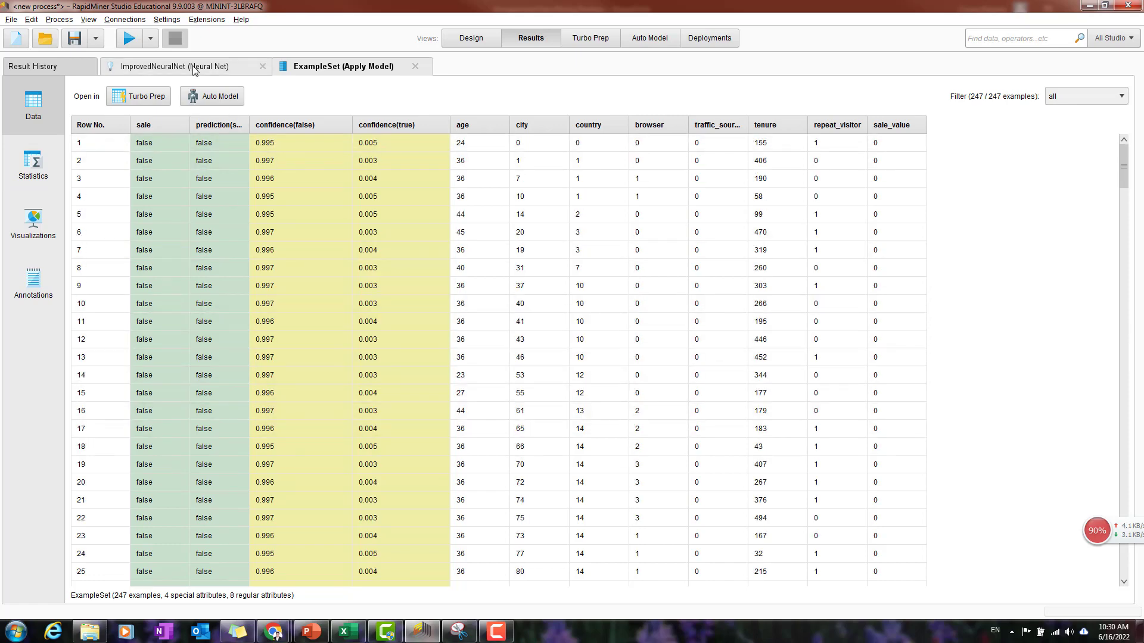
click(192, 66)
Return to the process design, switch to PowerPoint to review the Supervised Data Mining agenda slide, and come back to RapidMiner
click(470, 39)
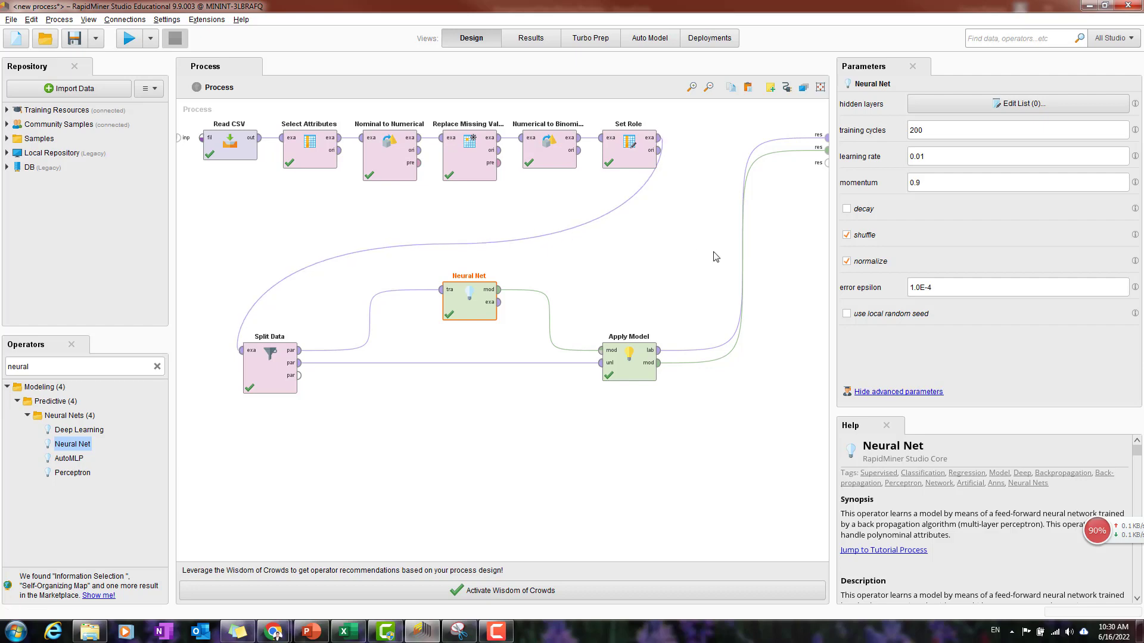
click(311, 631)
click(113, 390)
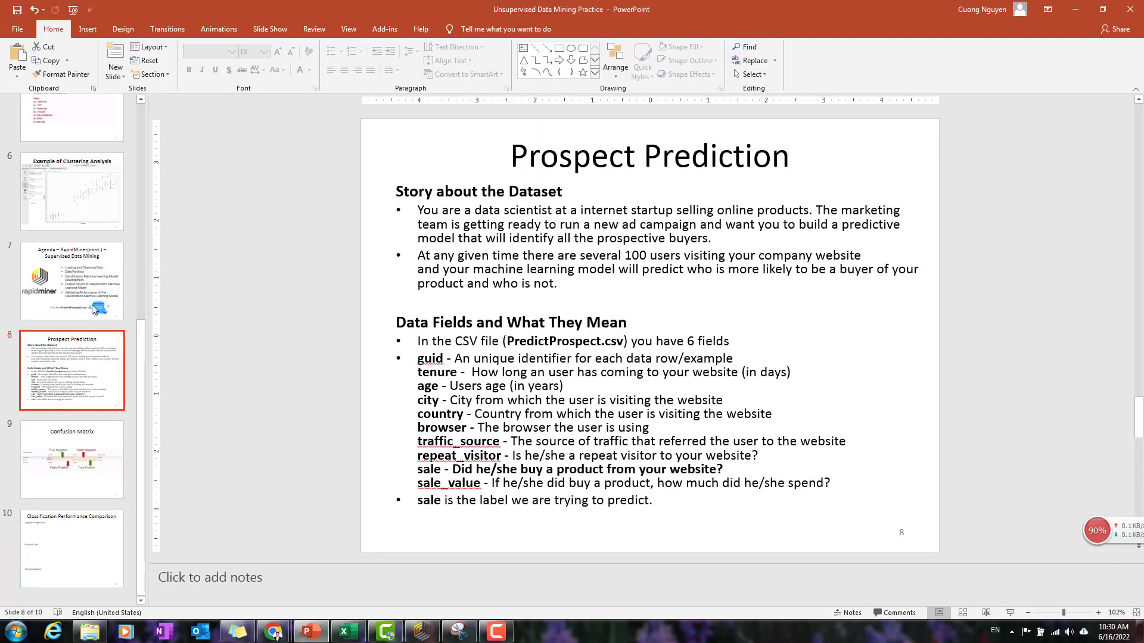
click(103, 292)
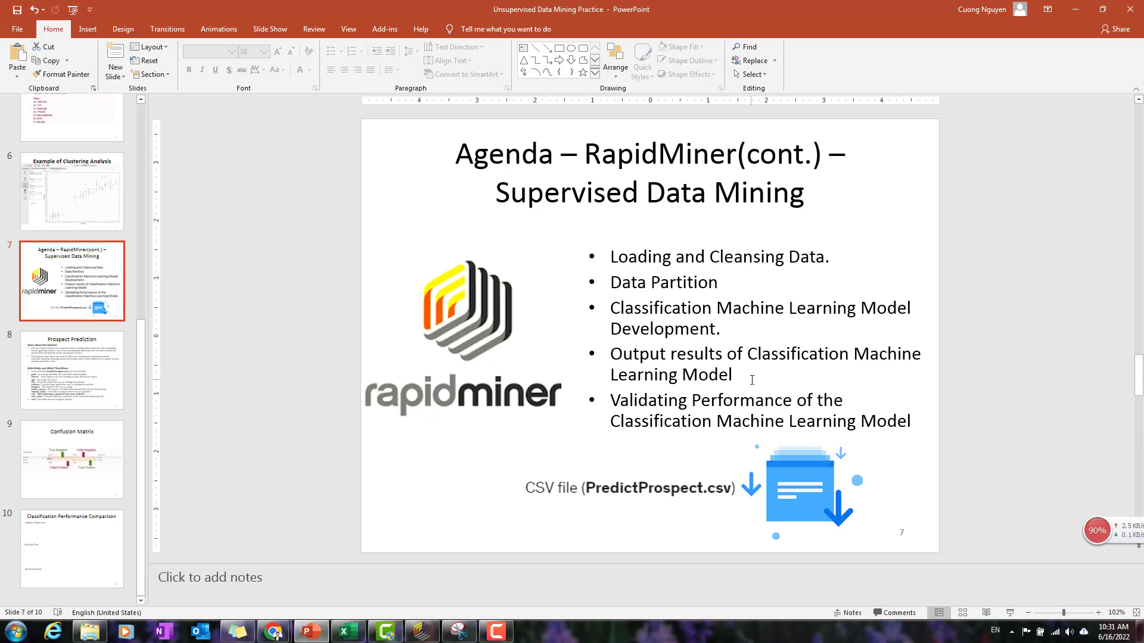
click(751, 380)
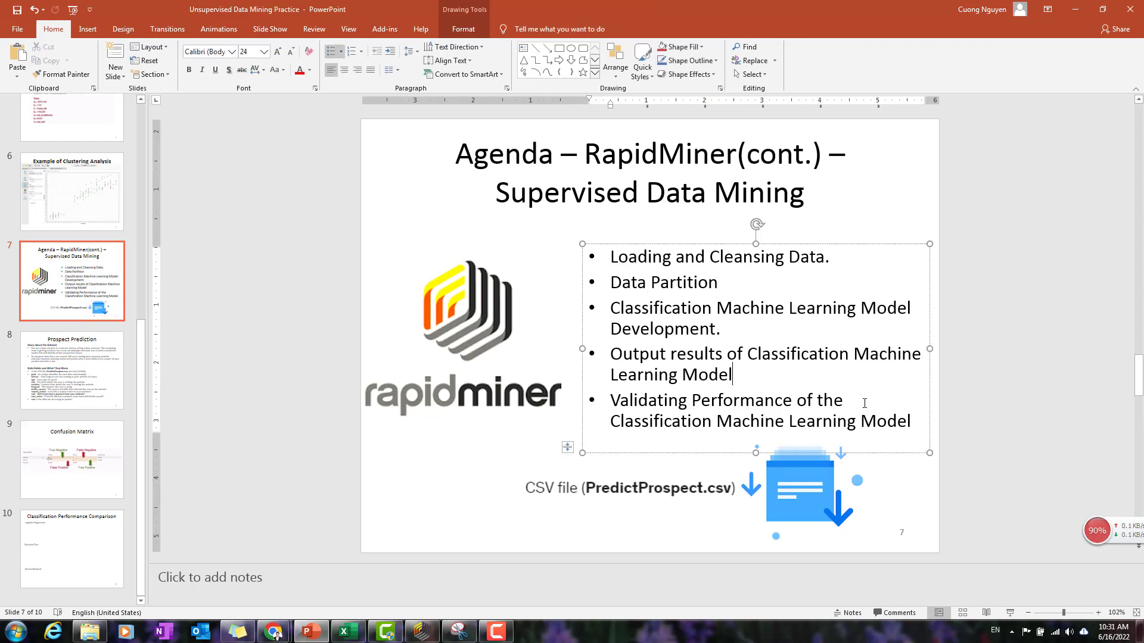
click(1075, 9)
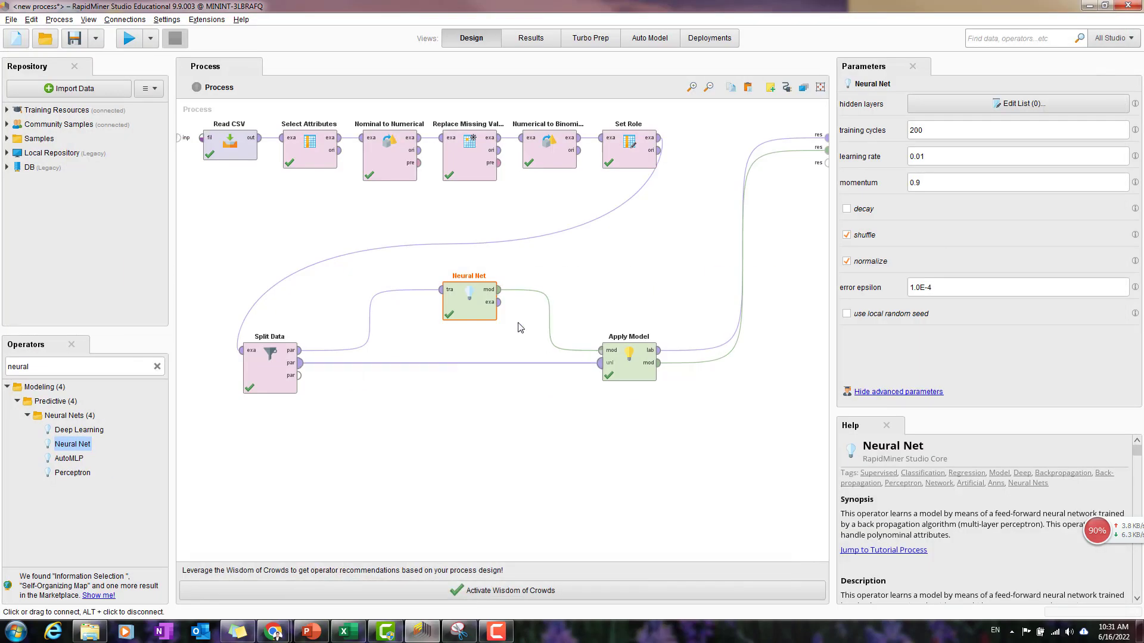
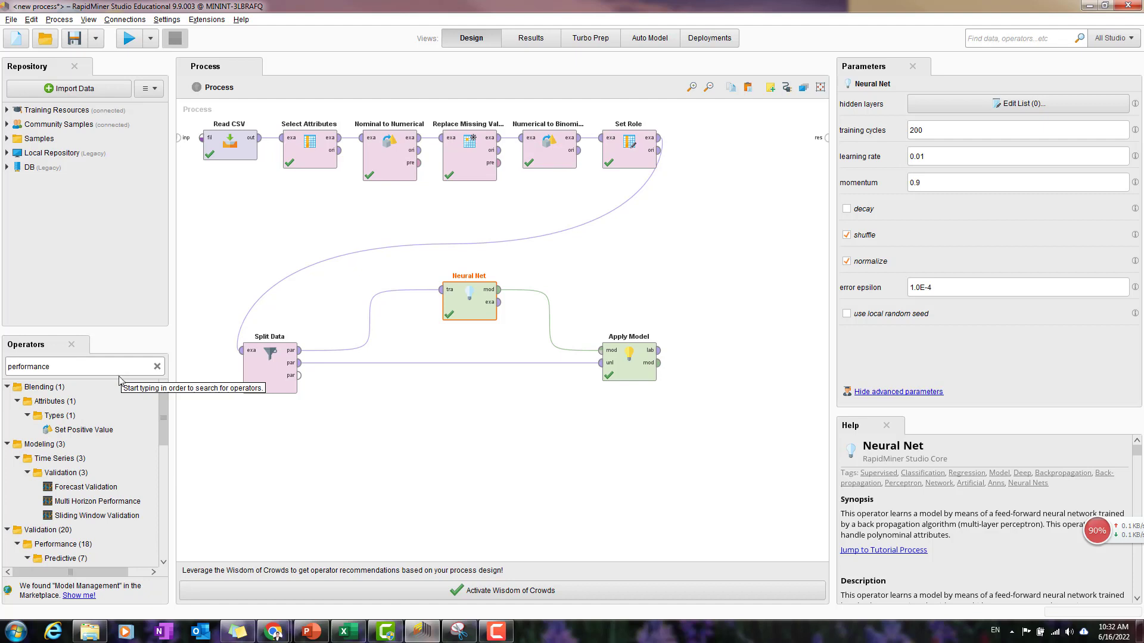
Place a Performance (Binominal Classification) operator beyond Apply Model and connect Apply Model's lab output to its lab input
scroll(75, 405, down, 3)
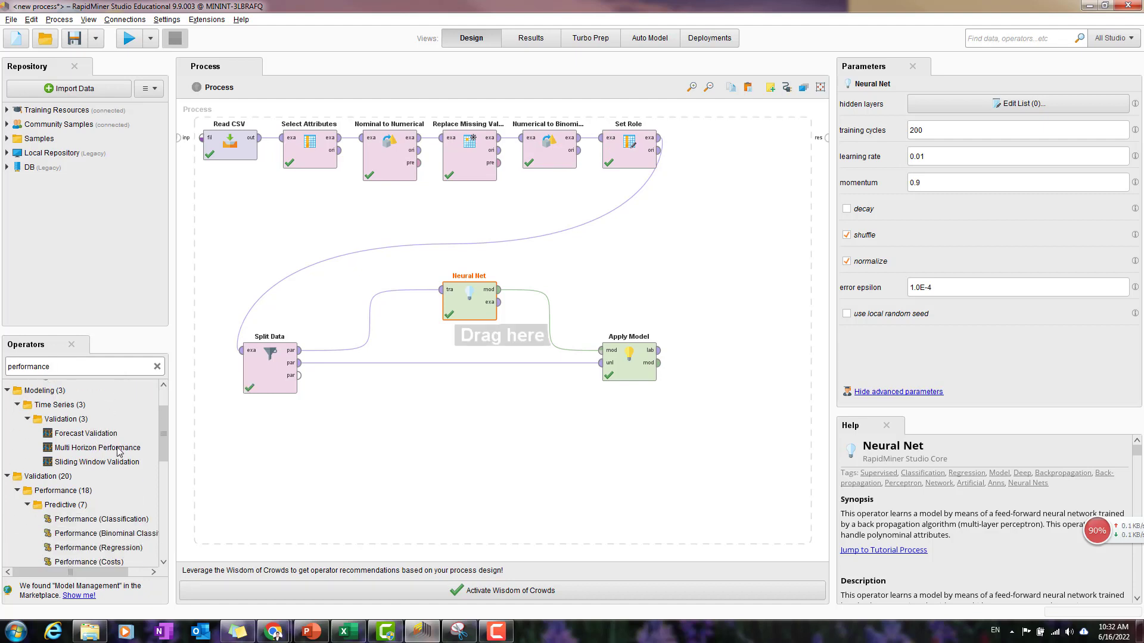
scroll(54, 450, down, 4)
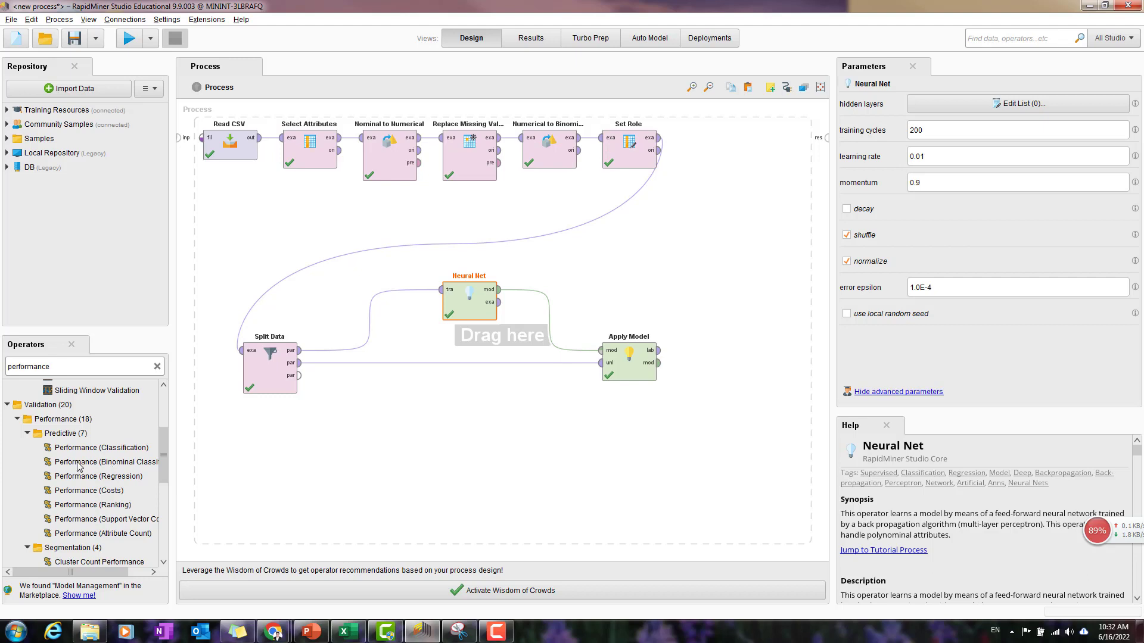
drag(81, 466, 745, 331)
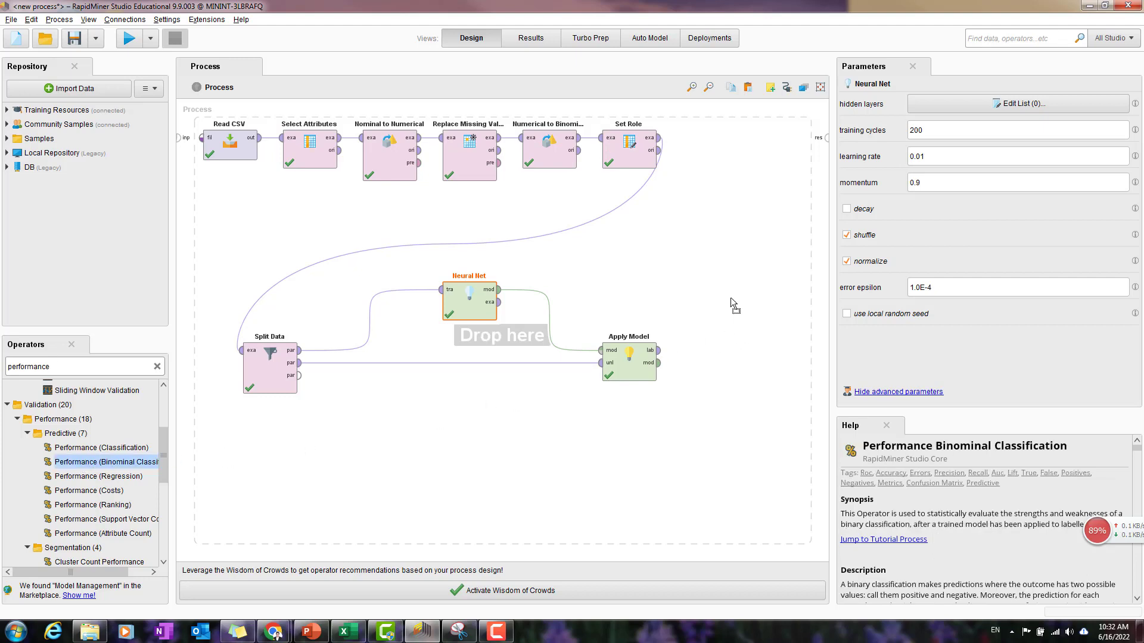
drag(762, 290, 761, 290)
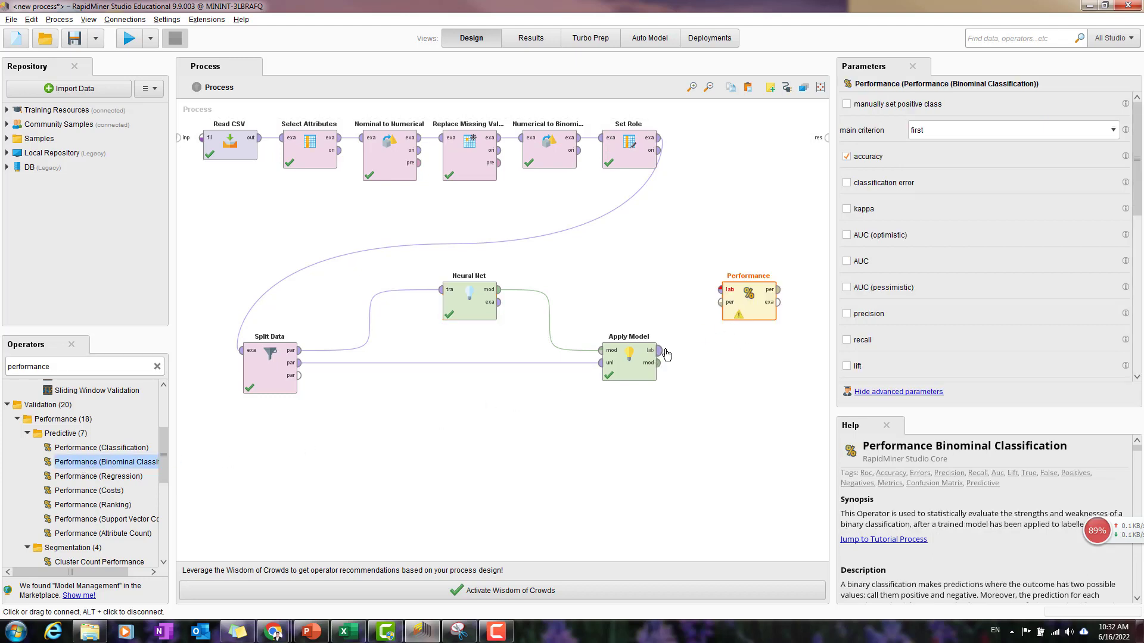
drag(658, 351, 719, 289)
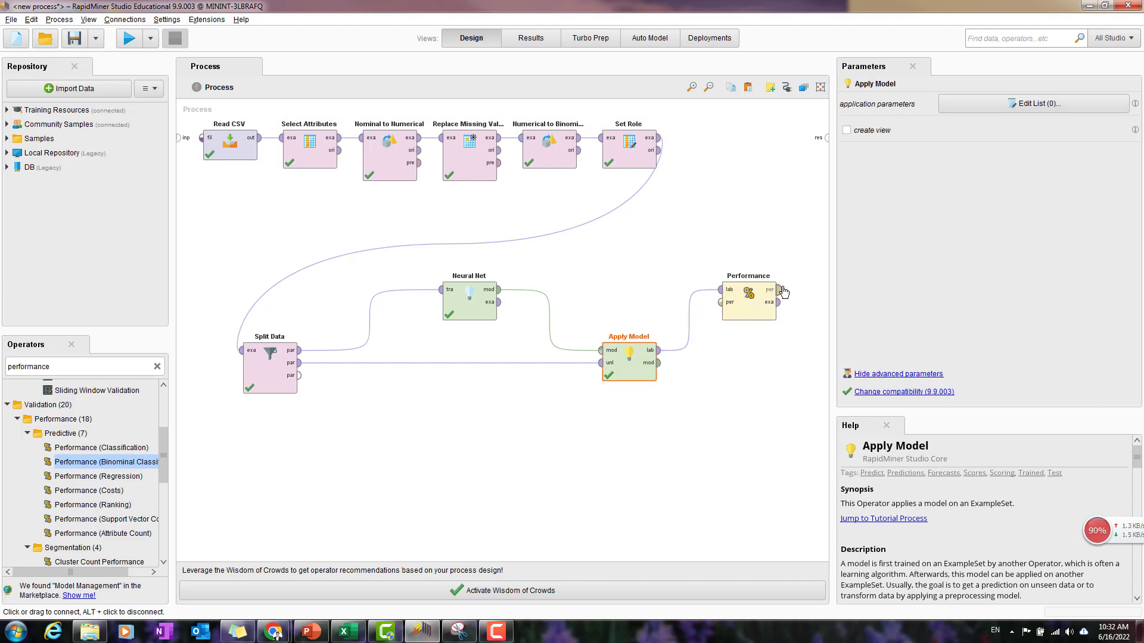
Connect Performance's per output to the process result port, move Performance closer to Apply Model, and run the process
drag(778, 290, 829, 137)
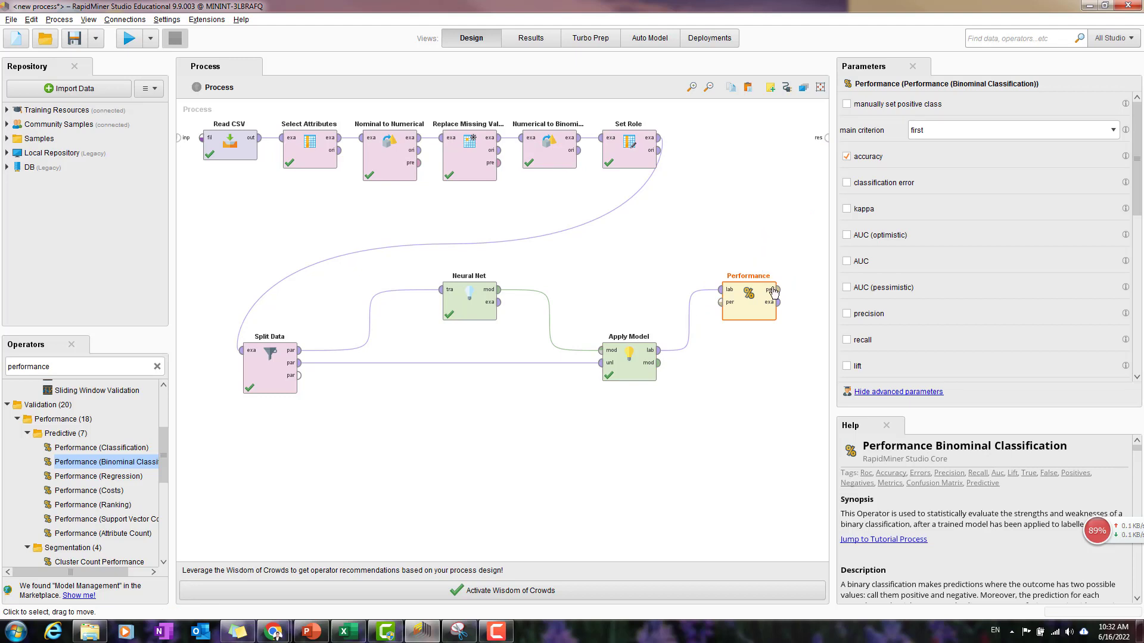
click(826, 137)
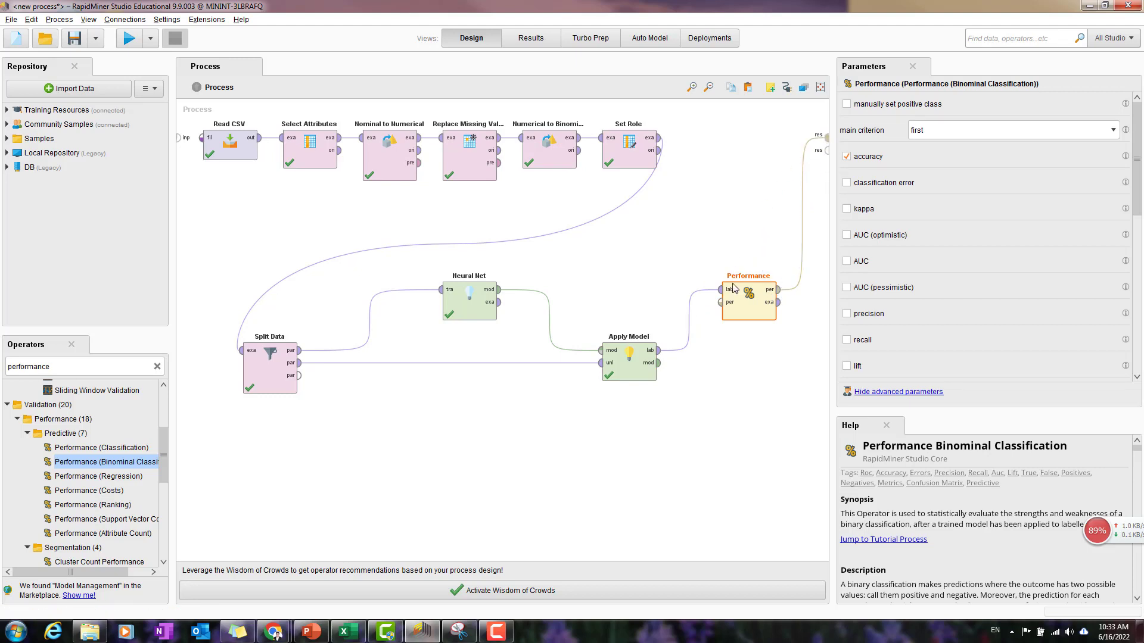
drag(744, 319, 720, 278)
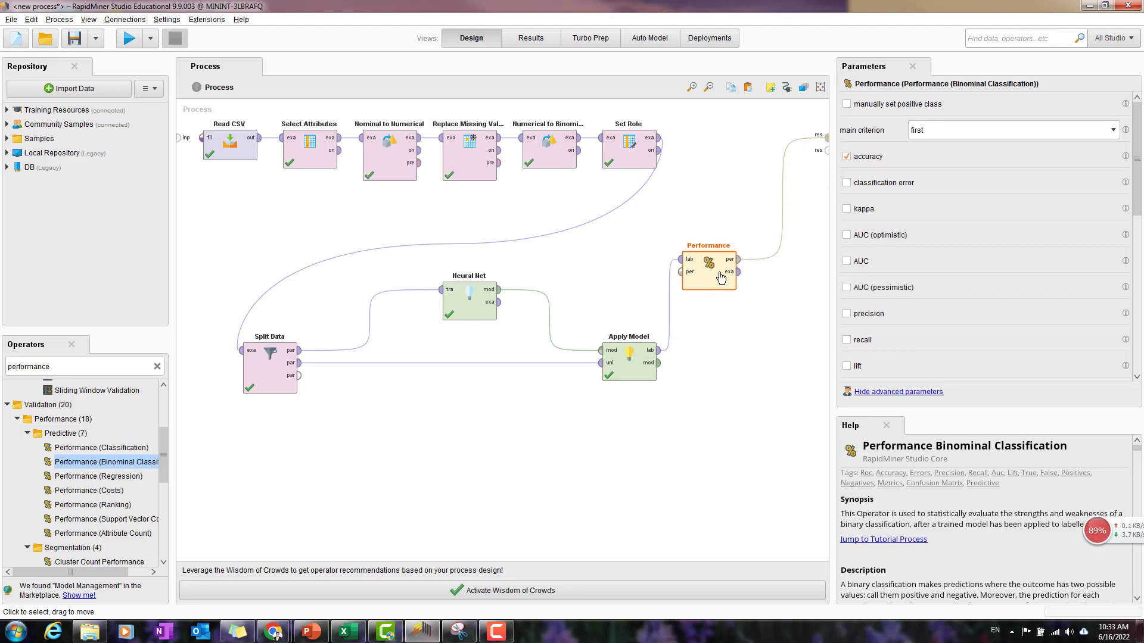
click(129, 39)
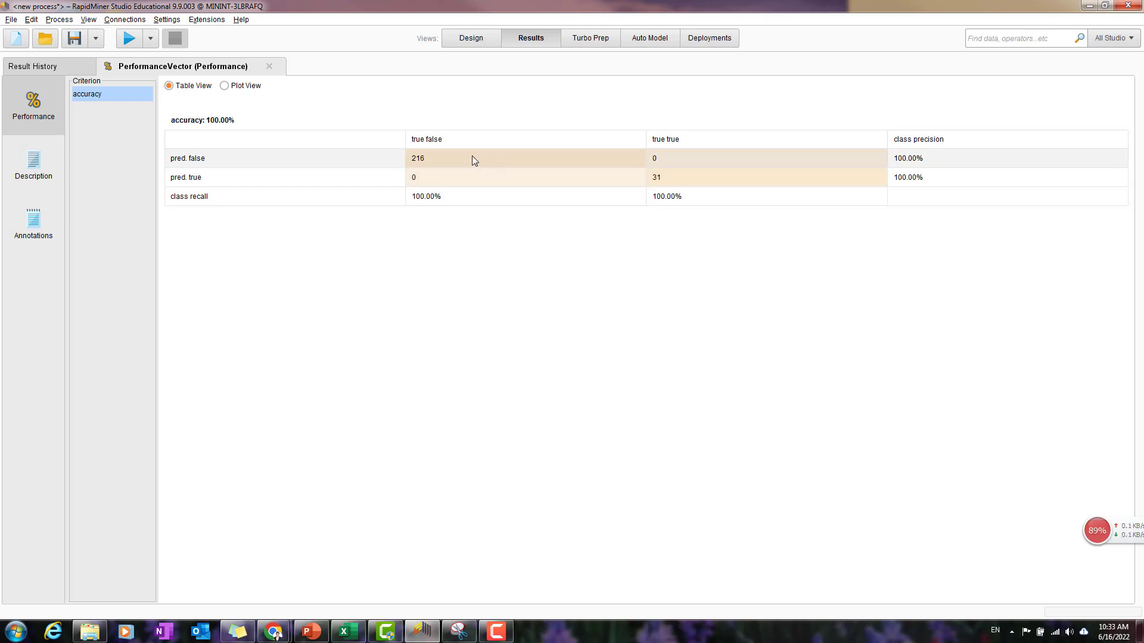
Read the accuracy in the neural network's PerformanceVector description and return to its confusion matrix table
click(31, 158)
drag(121, 136, 152, 136)
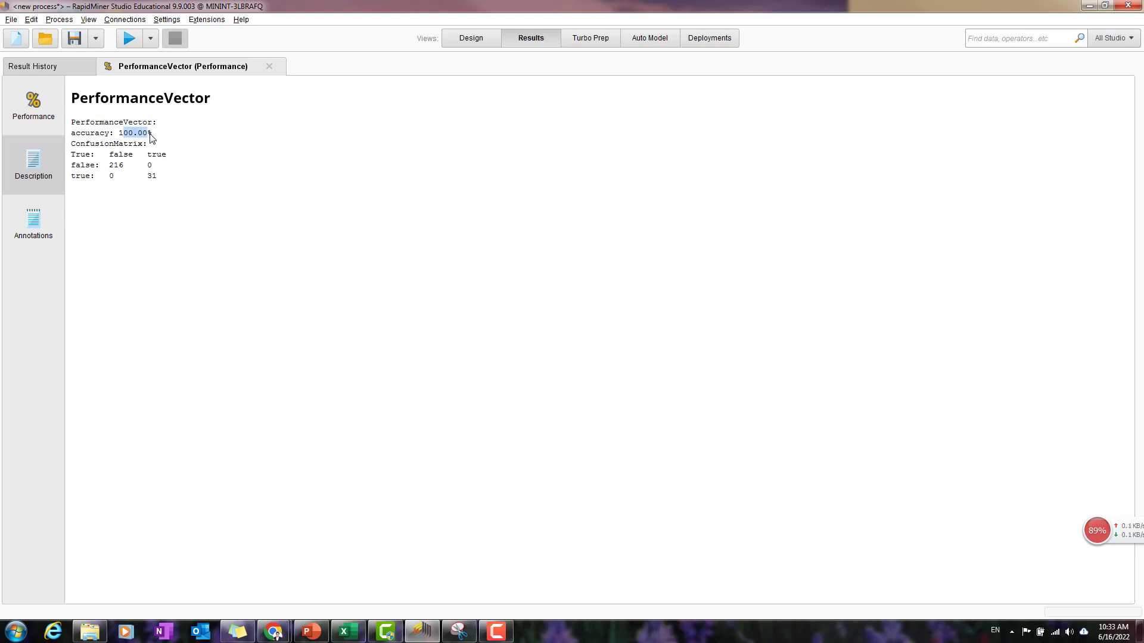
click(150, 137)
click(33, 106)
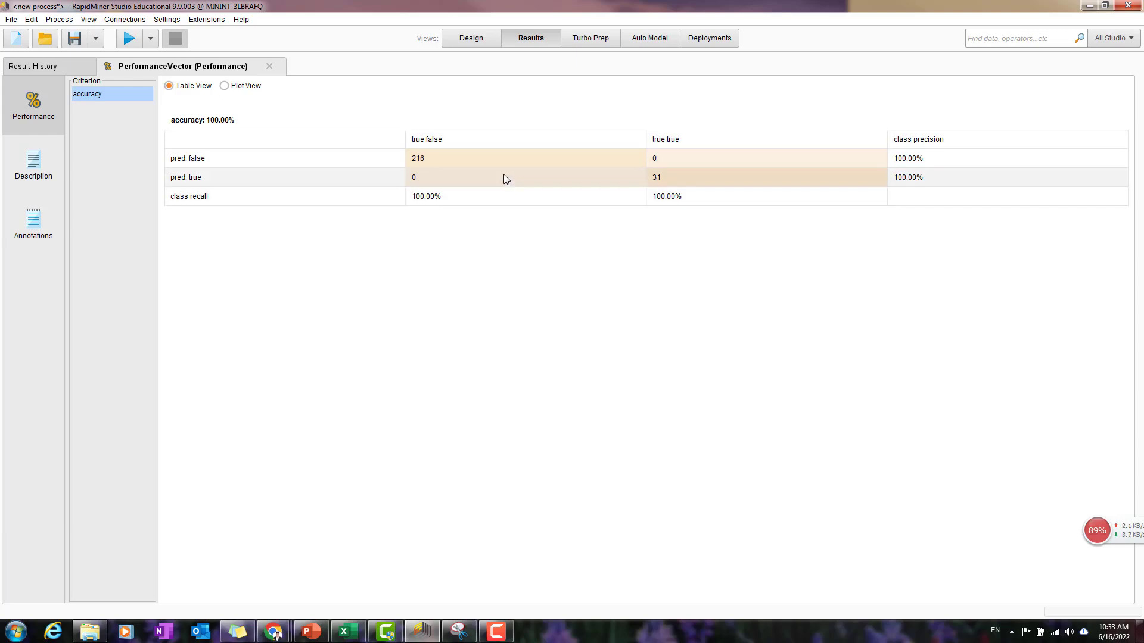
In the process design, replace the Neural Net operator with a Logistic Regression operator in the same place
click(469, 42)
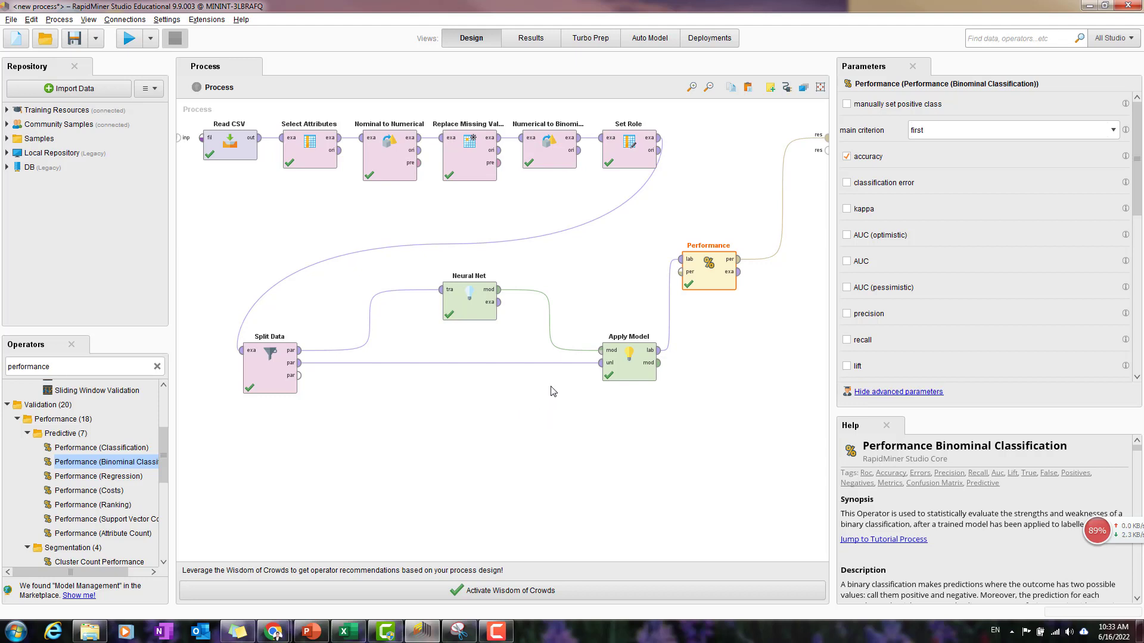
click(477, 317)
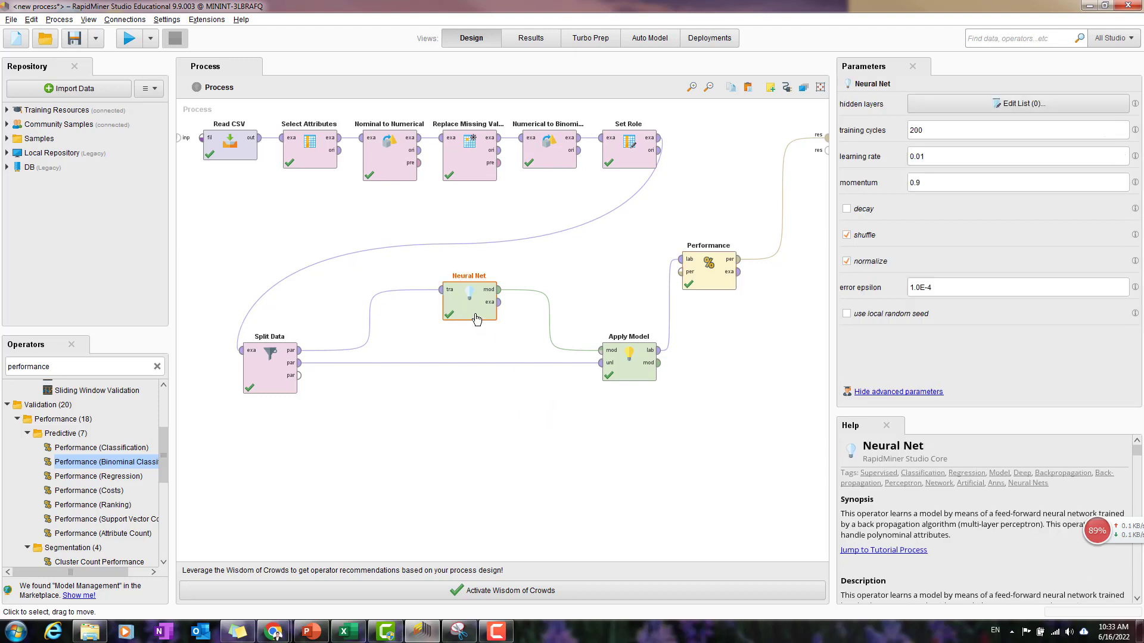
key(Delete)
click(453, 358)
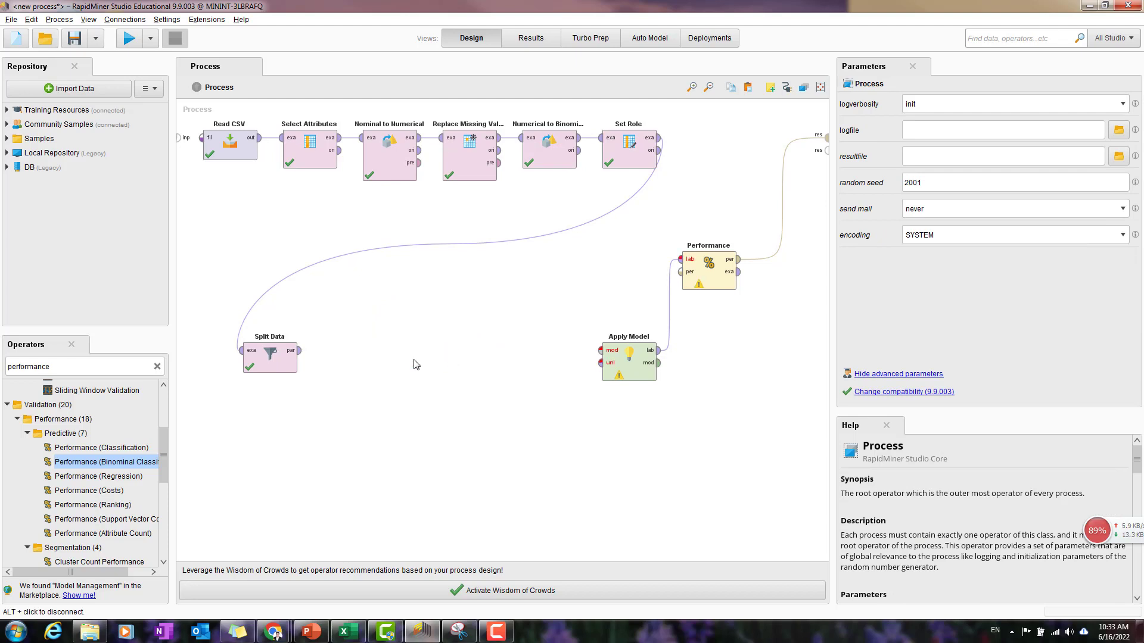
double_click(69, 370)
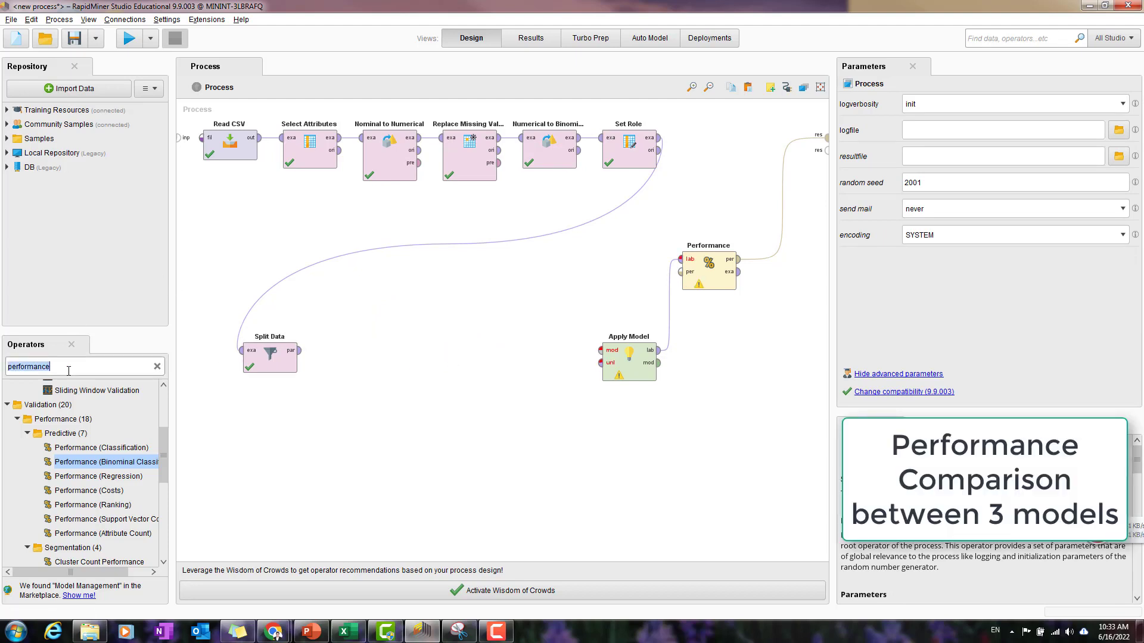
key(BackSpace)
text(l)
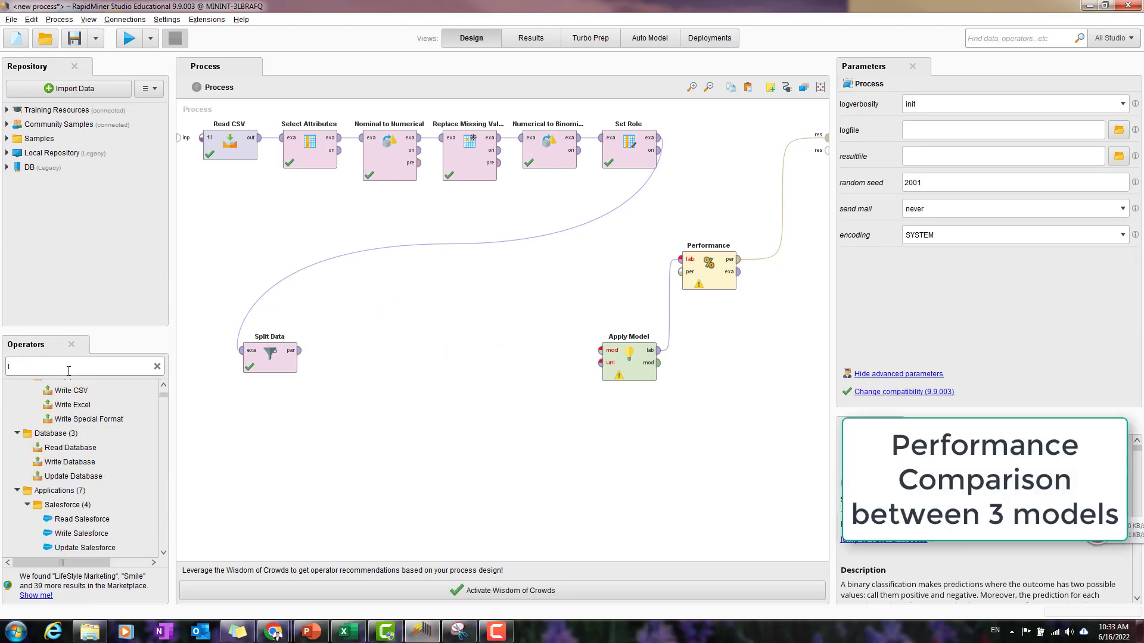
text(ogis)
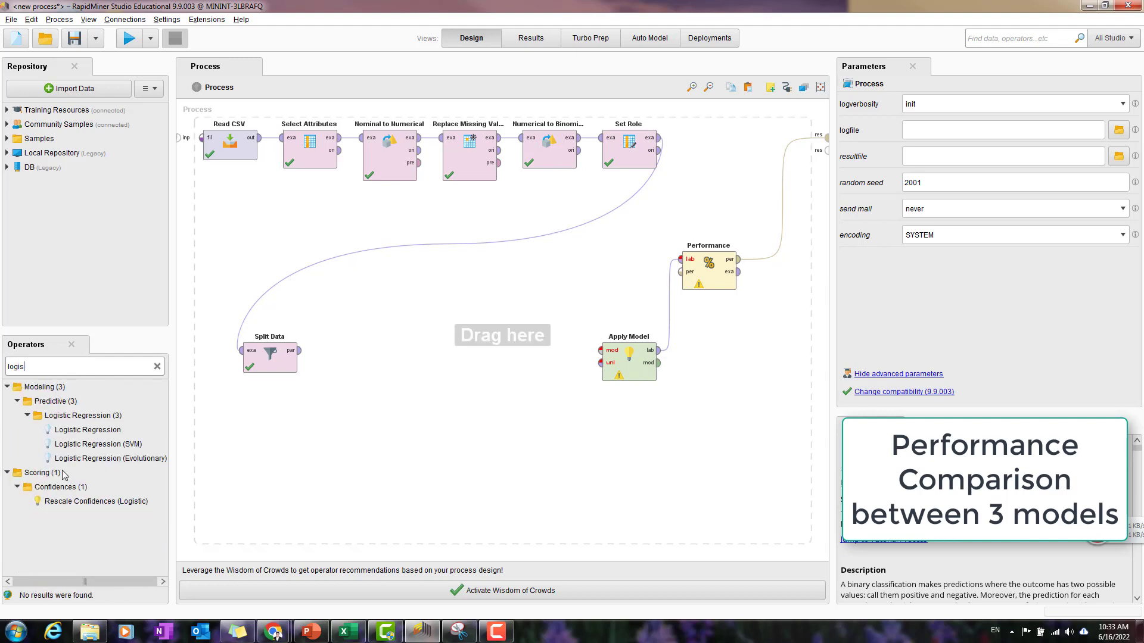
drag(89, 430, 165, 416)
drag(468, 289, 474, 286)
Connect Split Data's first partition through Logistic Regression to Apply Model's mod input and its second partition to unl, and run the process
click(299, 350)
click(440, 289)
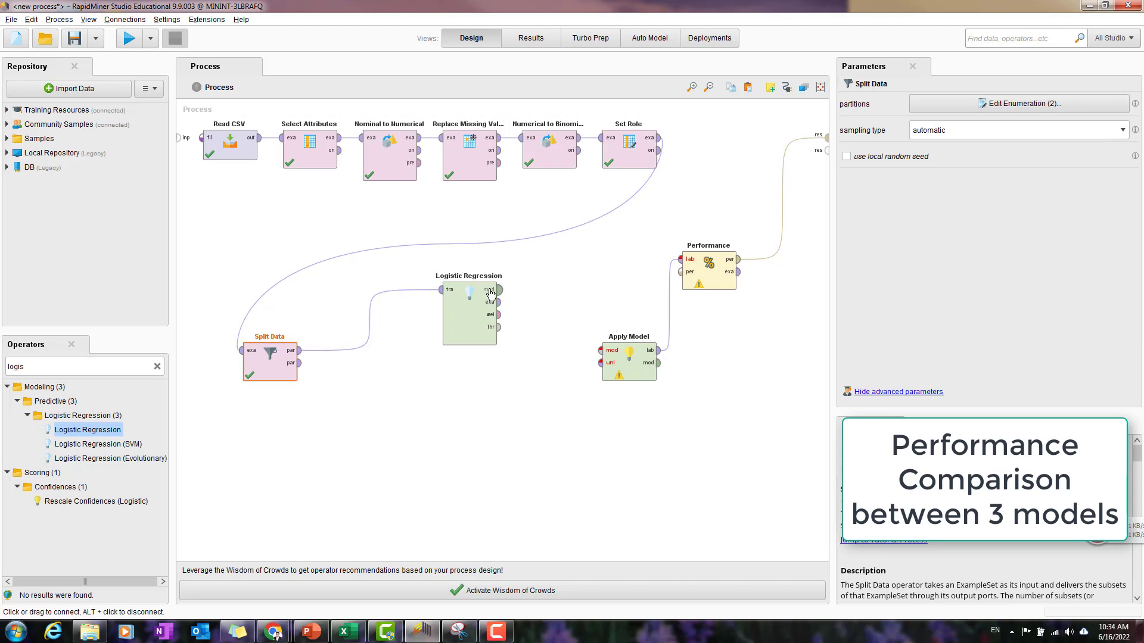
click(499, 290)
click(601, 350)
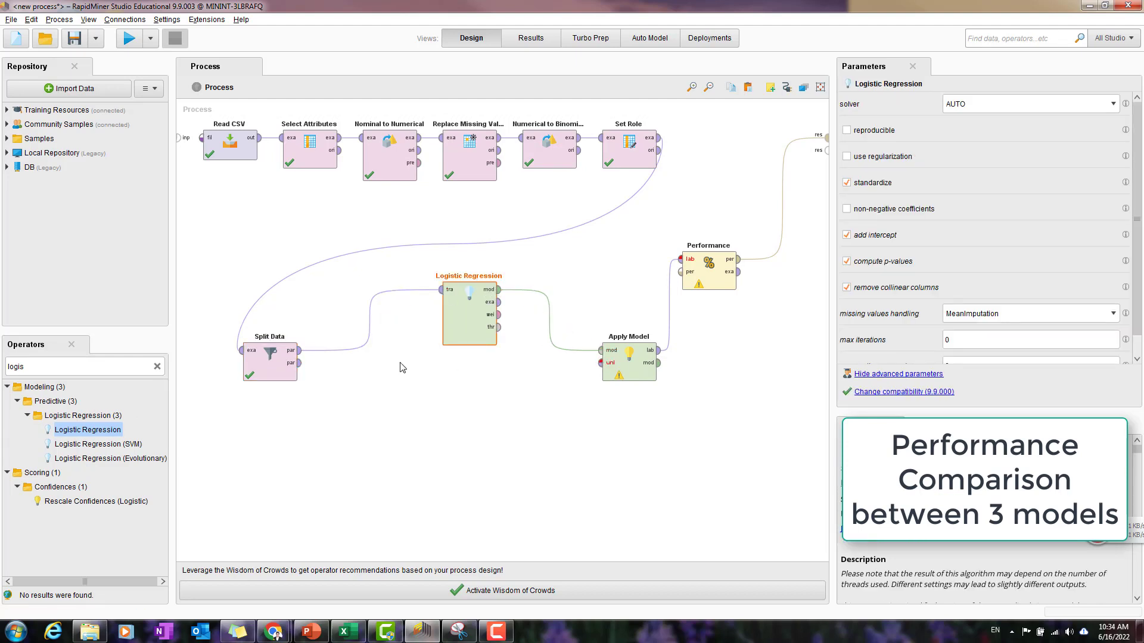
click(299, 363)
click(600, 362)
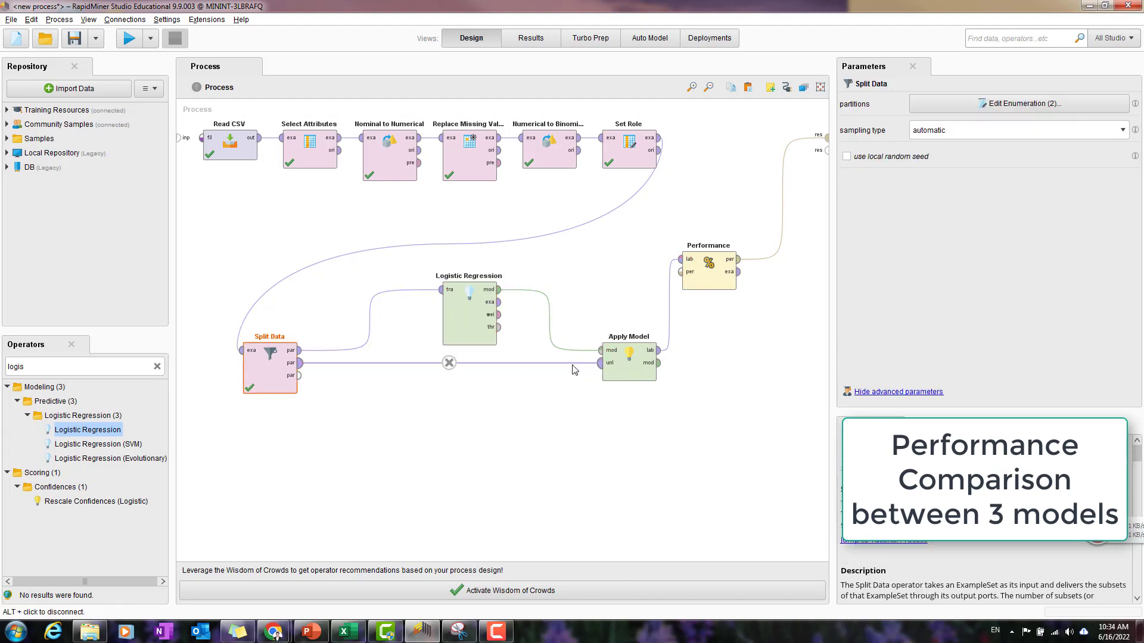
click(128, 38)
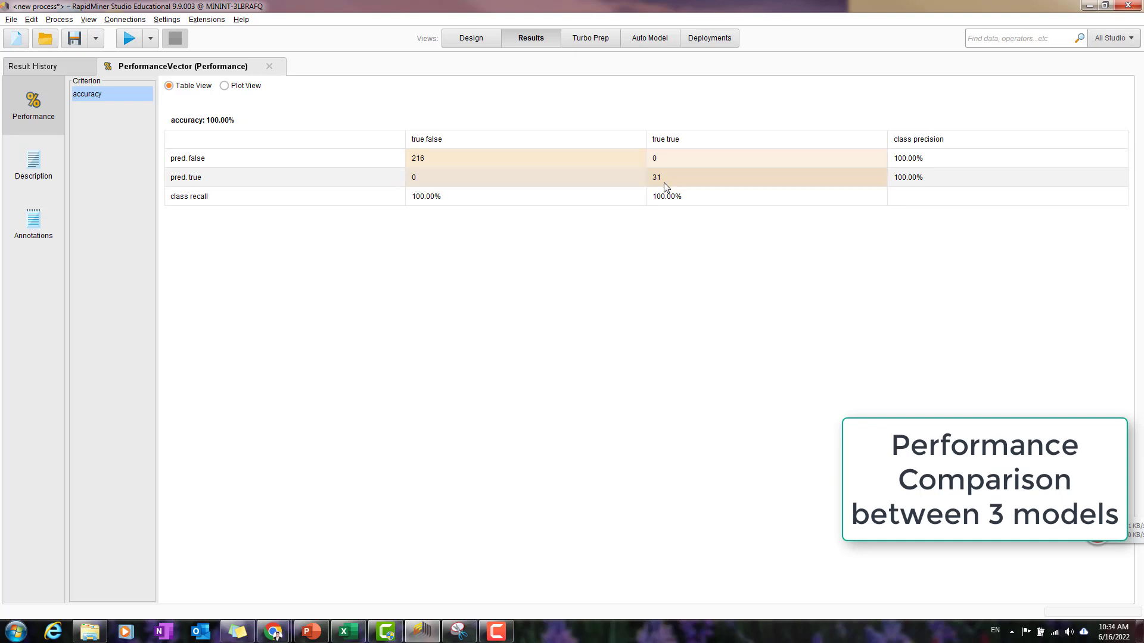
Read the accuracy in the logistic regression's PerformanceVector description and return to the process design
click(34, 164)
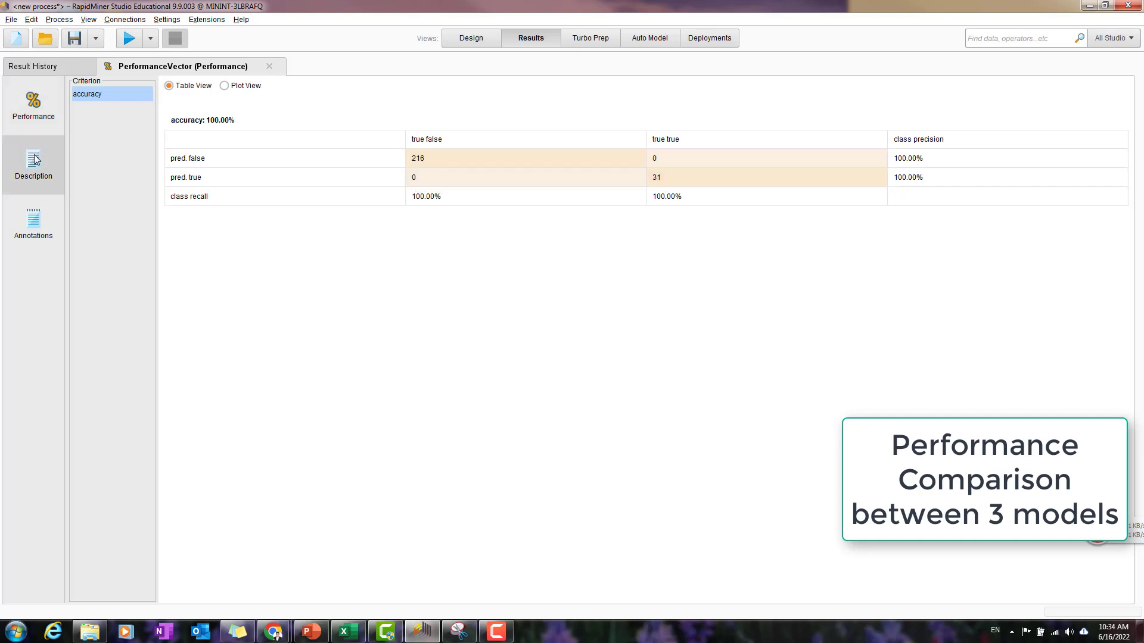
drag(124, 132, 156, 132)
click(156, 131)
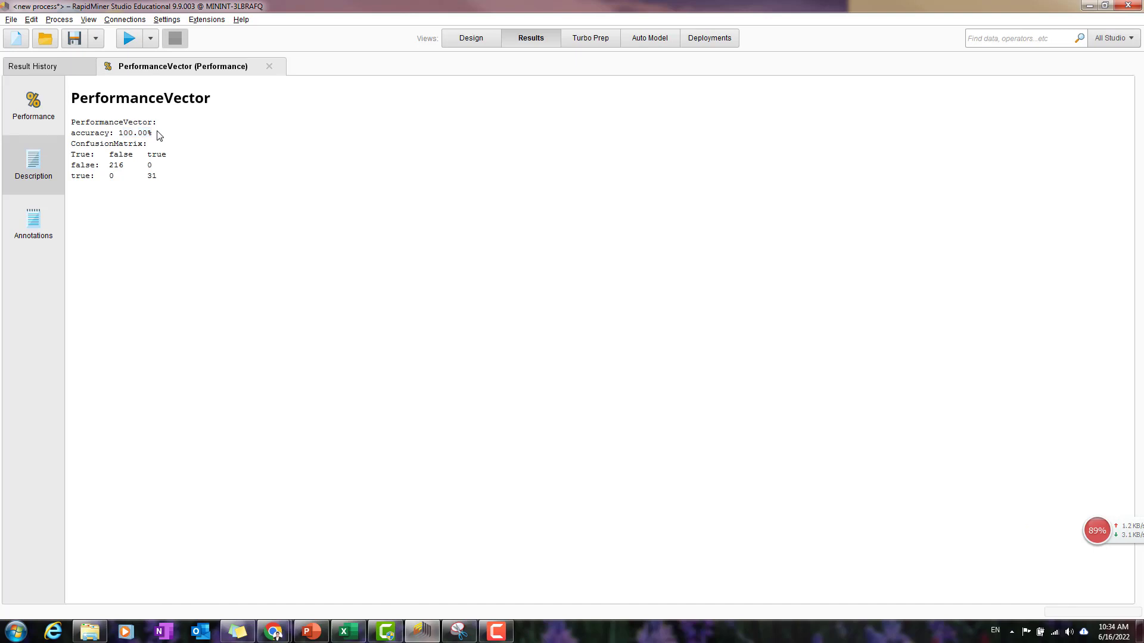
click(473, 40)
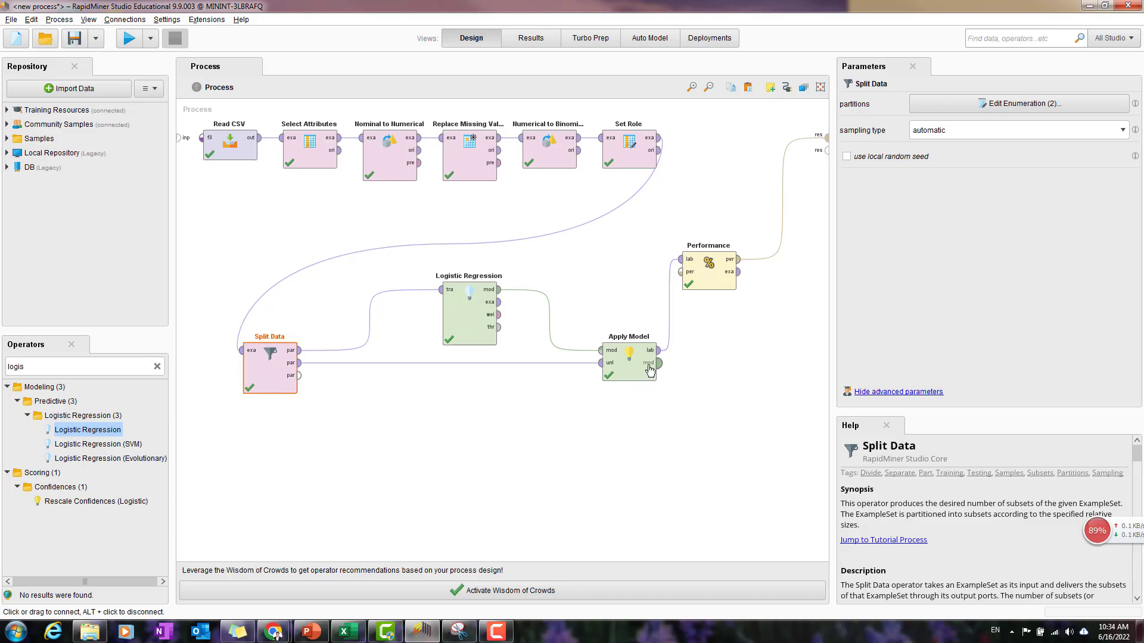
Switch to the PredictProspect workbook in Excel and compare the sale and sale_value columns in the first rows
click(346, 635)
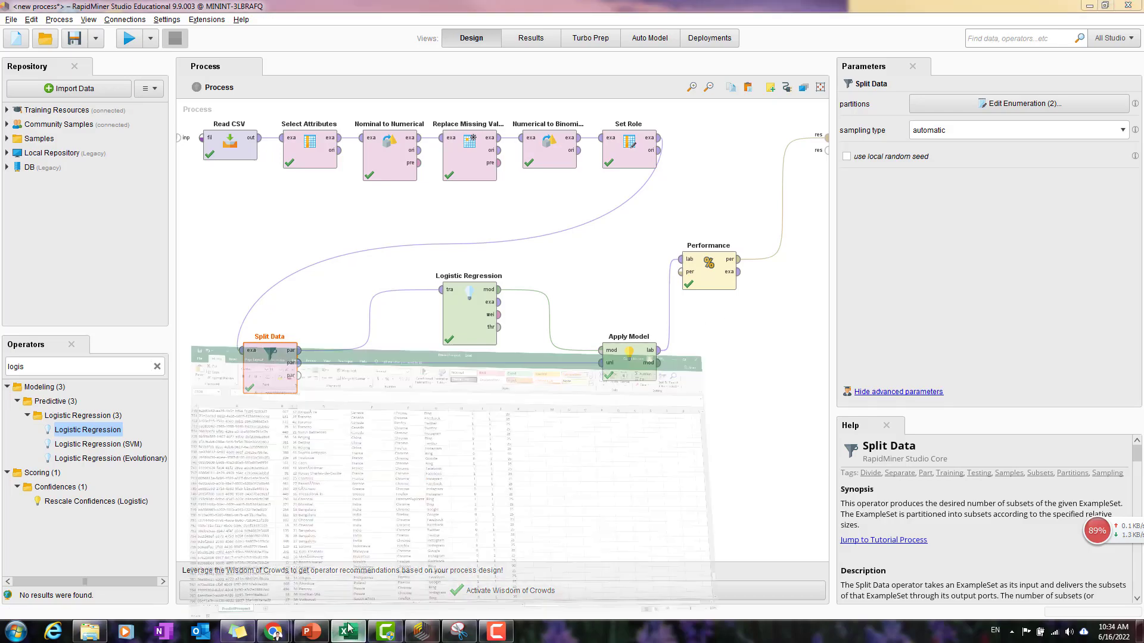
scroll(649, 351, up, 11)
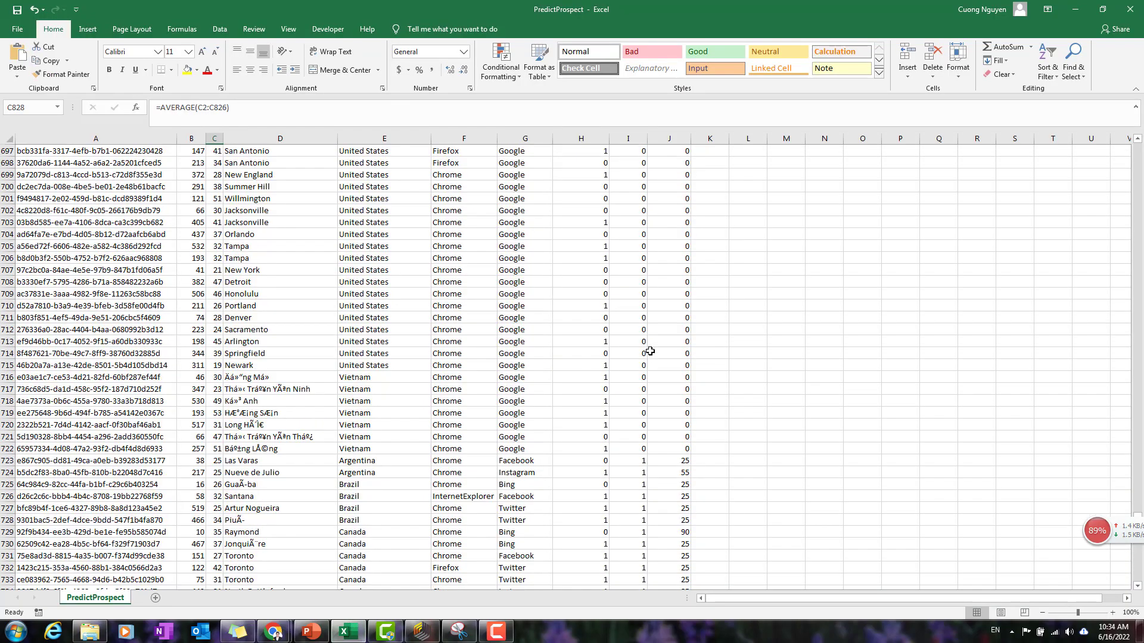
scroll(650, 352, up, 10)
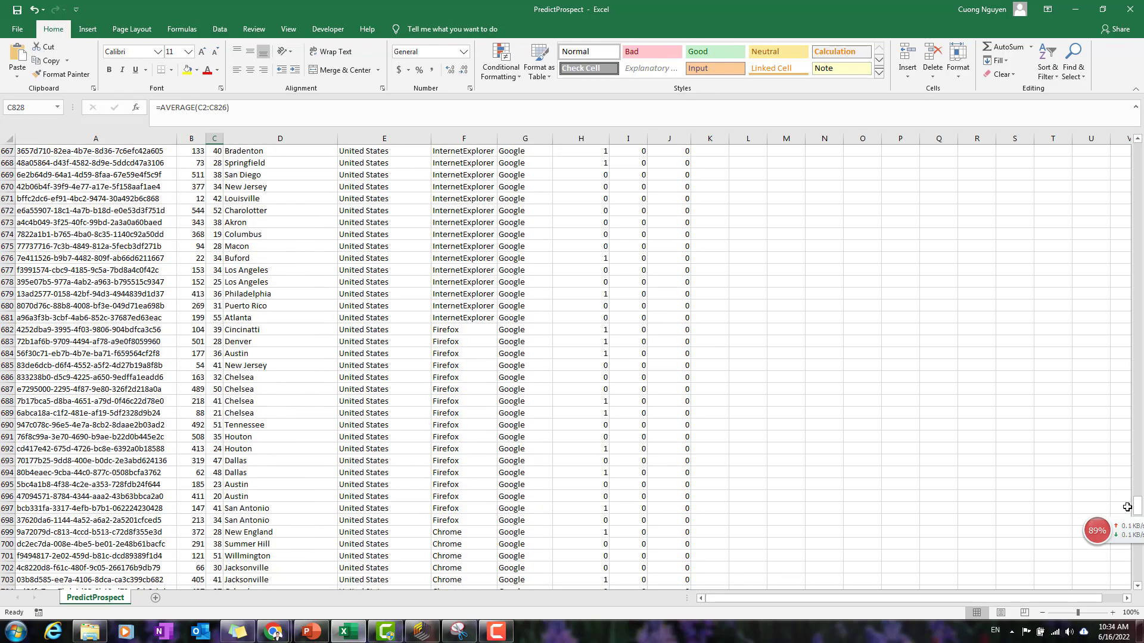
drag(1139, 507, 1132, 143)
click(670, 165)
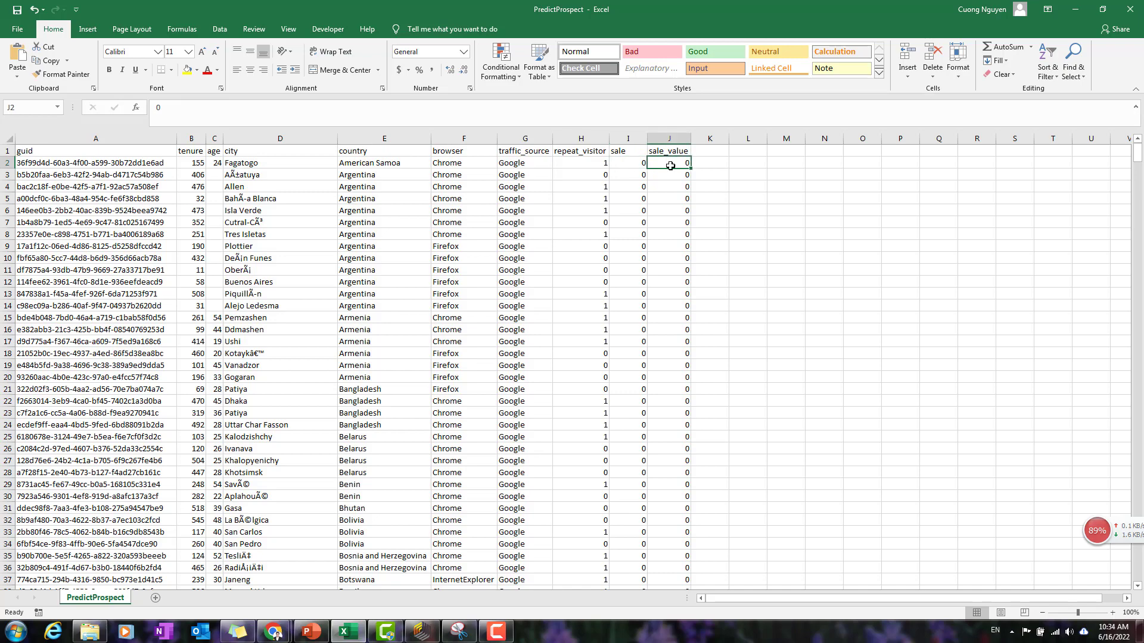
click(624, 319)
click(671, 350)
click(632, 401)
click(661, 461)
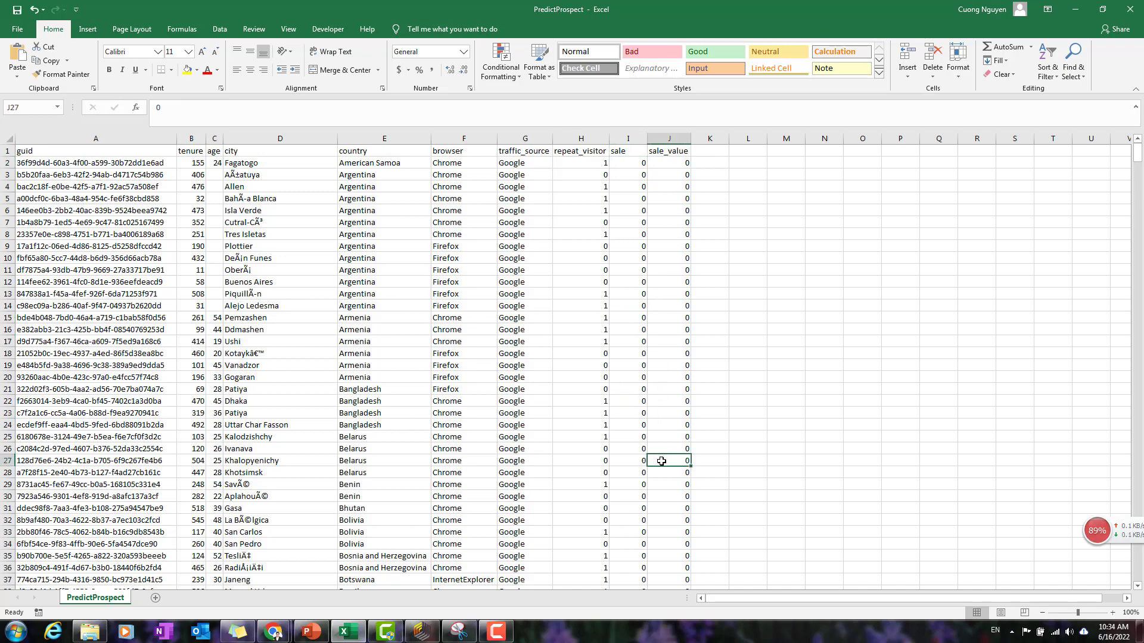
Compare the sale and sale_value entries further down the PredictProspect sheet, including those in row 87
scroll(660, 476, down, 4)
scroll(660, 478, down, 6)
scroll(659, 475, up, 10)
scroll(658, 450, down, 7)
scroll(658, 451, down, 13)
drag(637, 464, 677, 462)
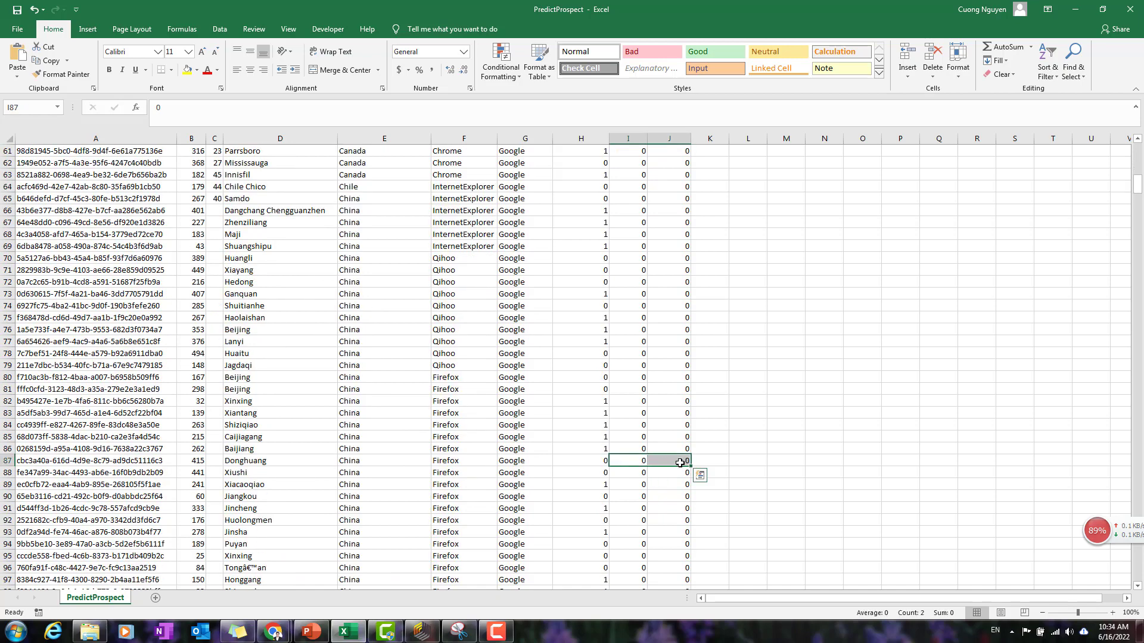
click(678, 463)
scroll(662, 489, down, 20)
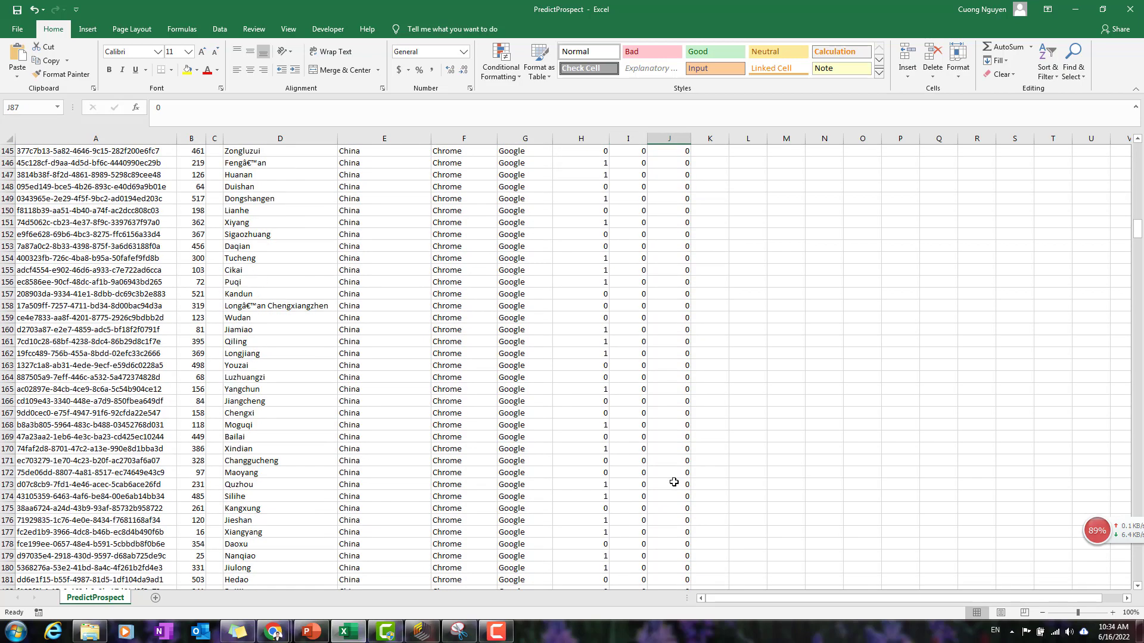
scroll(674, 483, down, 20)
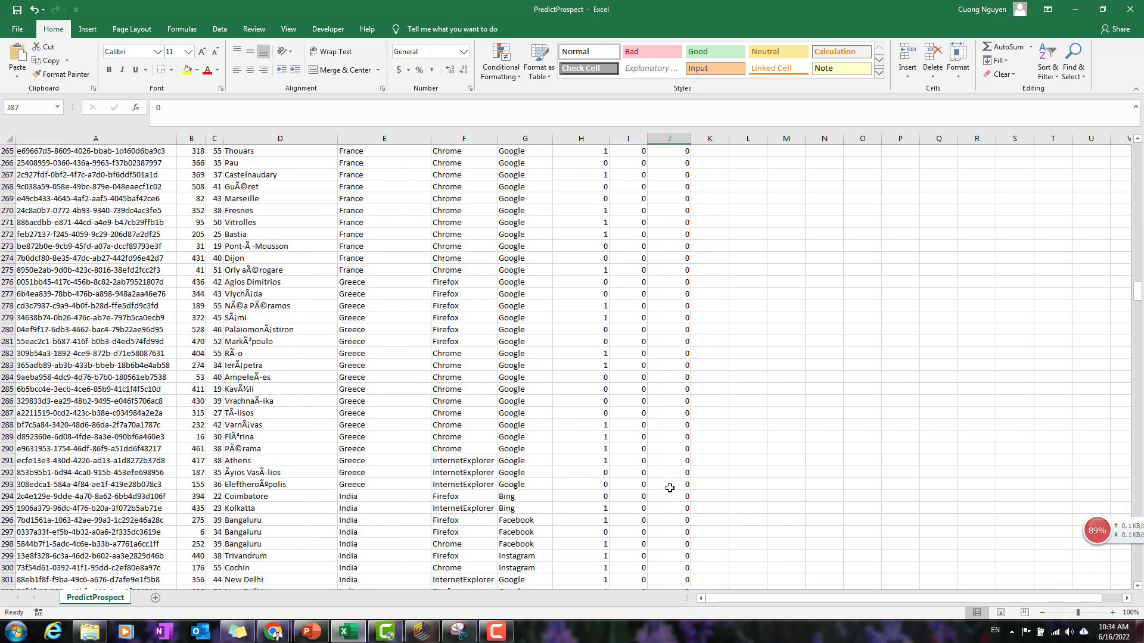
Compare the sale and sale_value cells of row 723 with the rows around them, and return to the sale column header
drag(1135, 305, 1108, 547)
scroll(633, 301, up, 14)
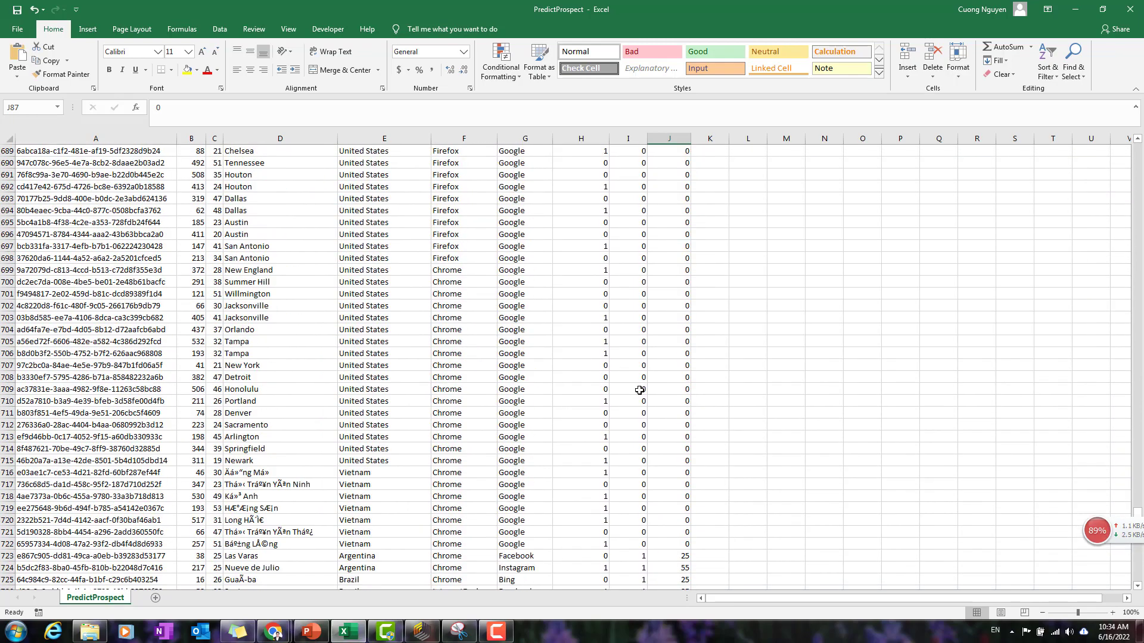
scroll(639, 390, down, 5)
scroll(640, 225, down, 4)
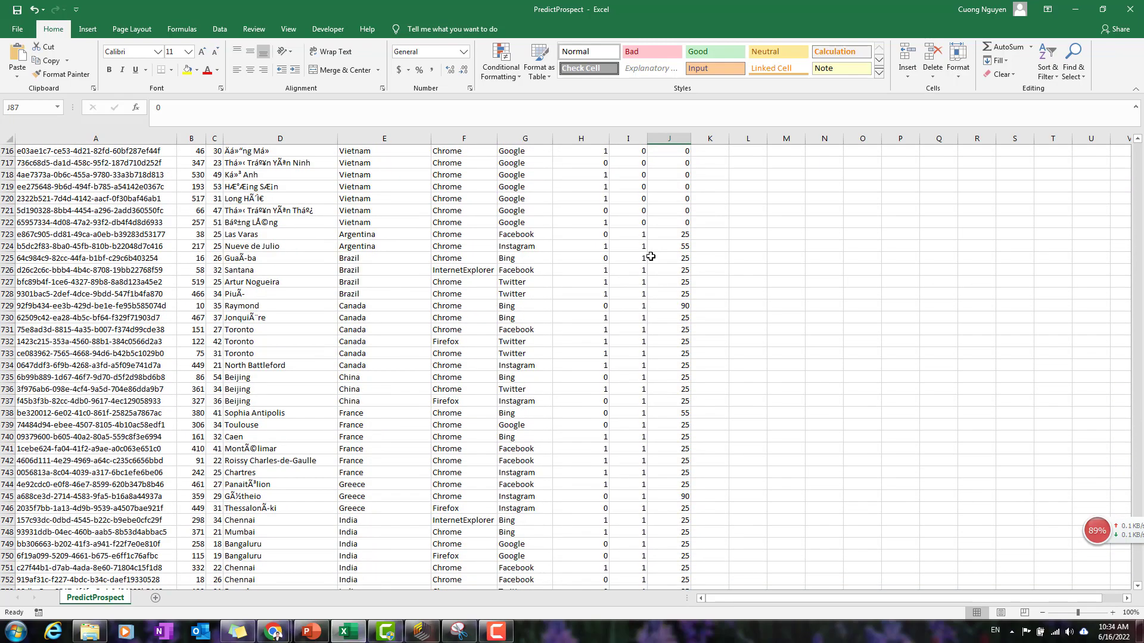
click(639, 234)
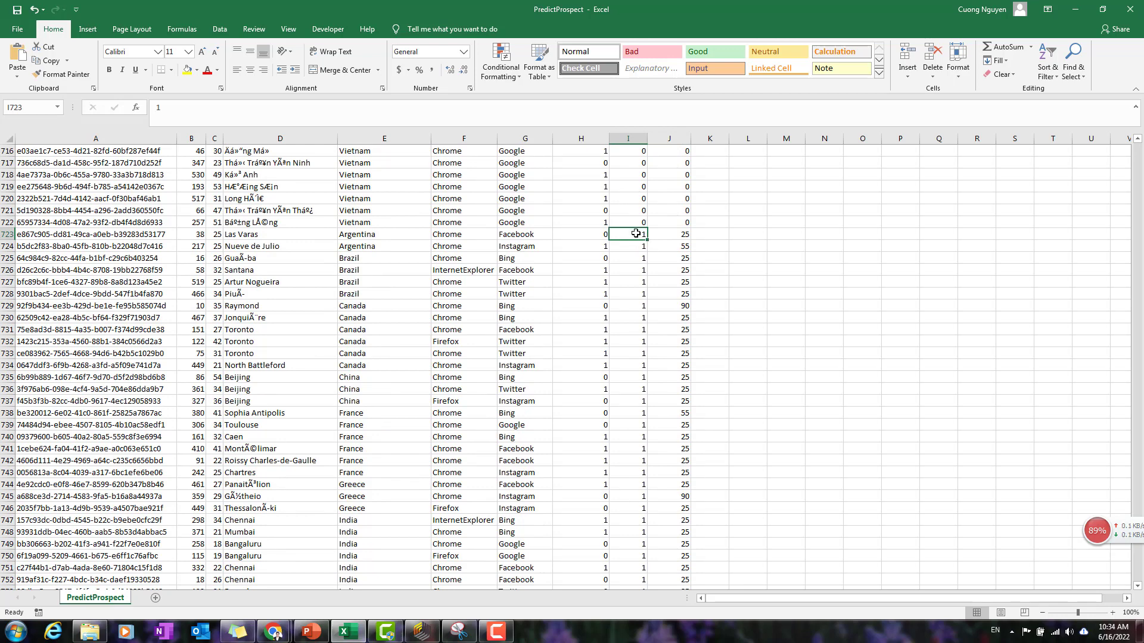
click(678, 231)
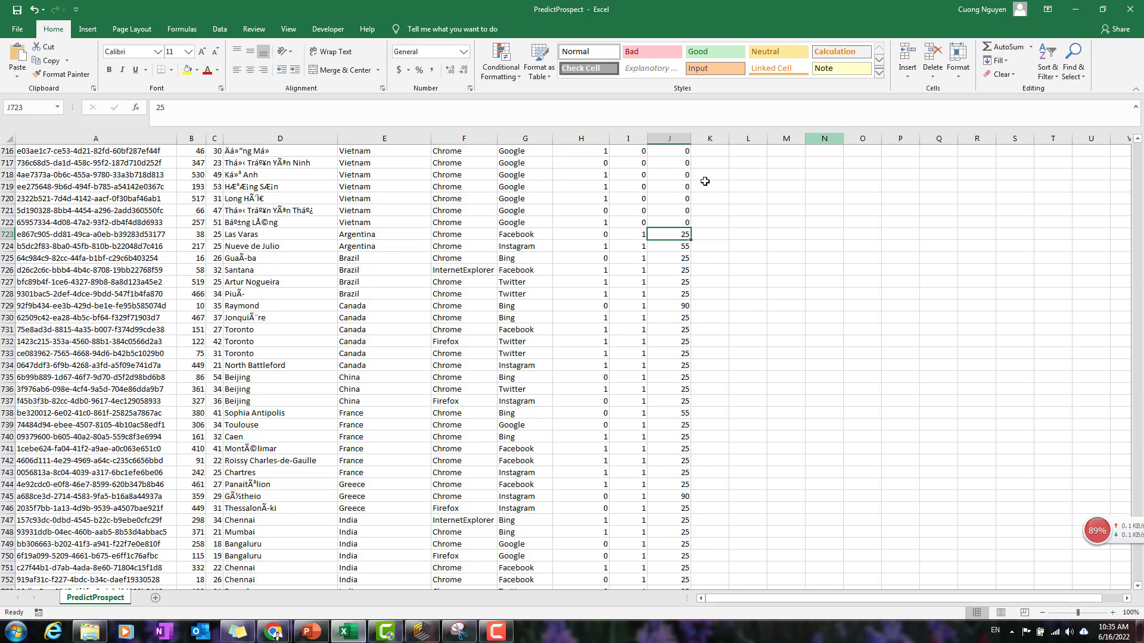
scroll(683, 227, up, 5)
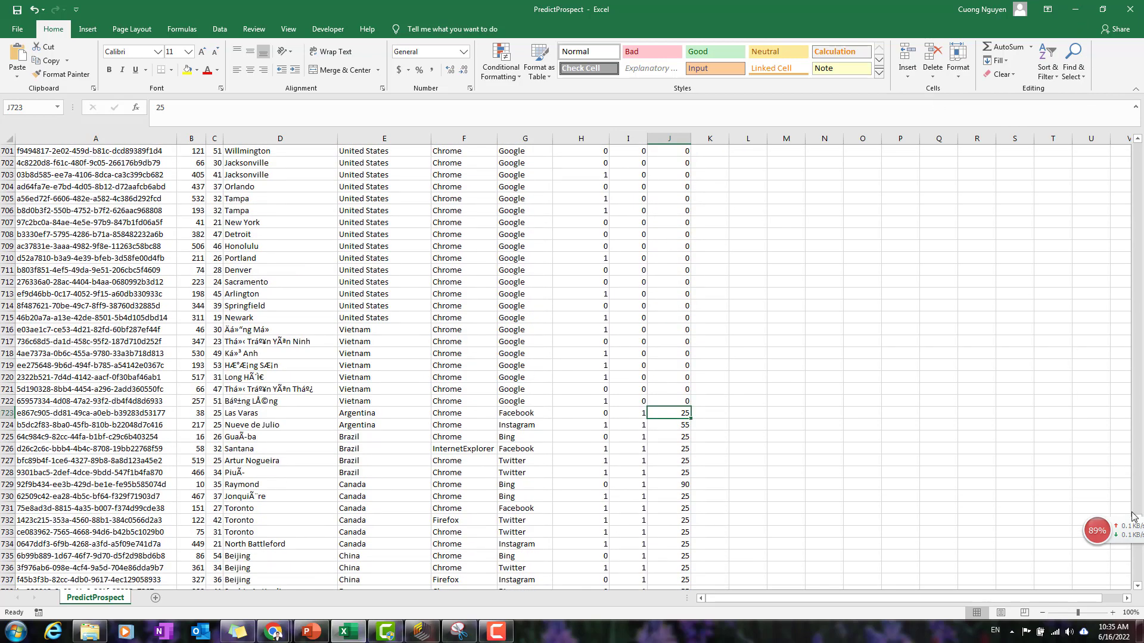
scroll(1134, 516, up, 8)
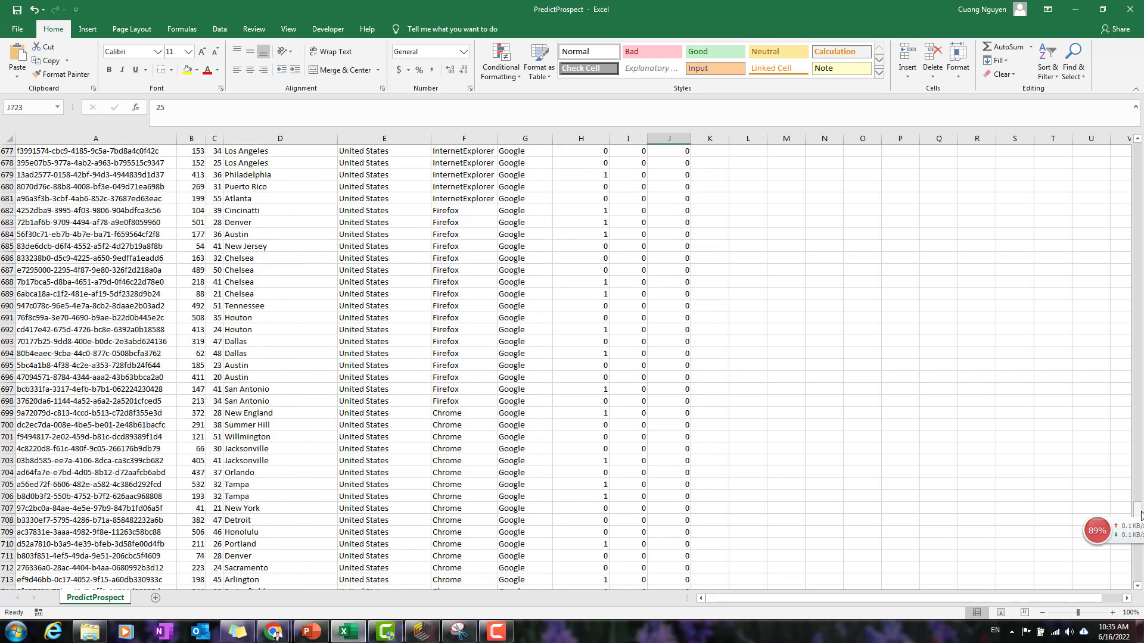
drag(1138, 515, 1137, 146)
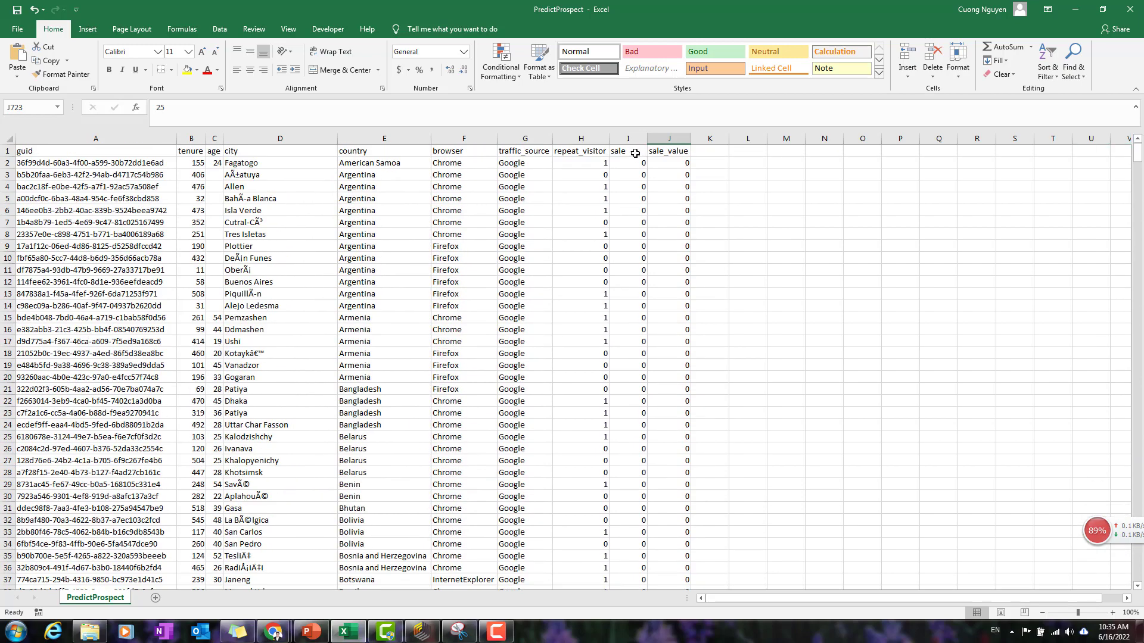
click(635, 154)
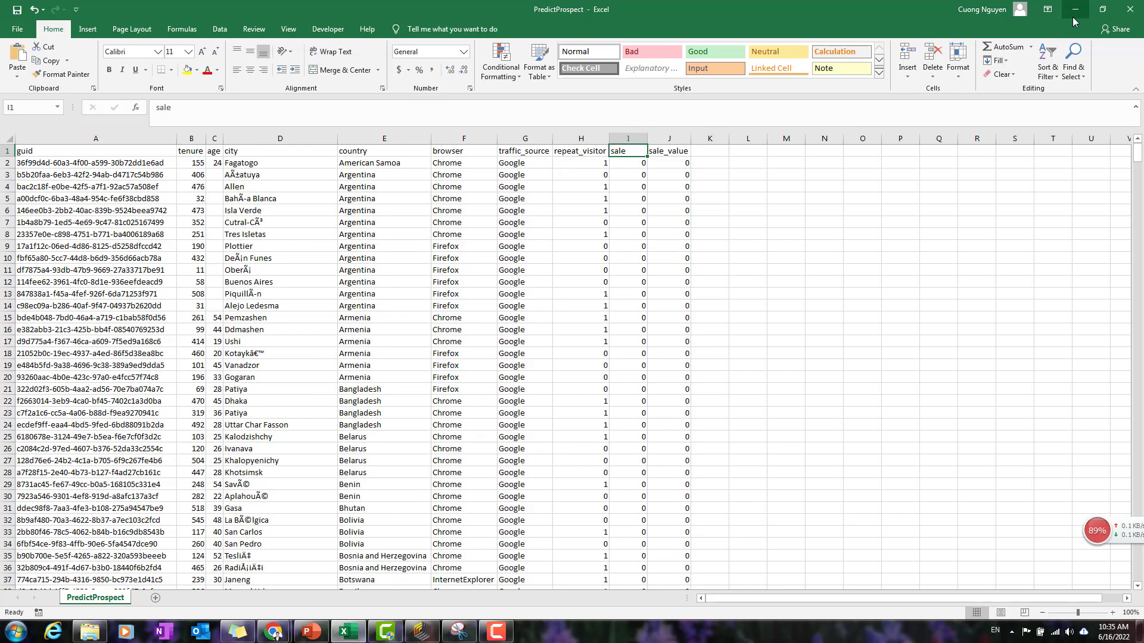
Return from Excel to RapidMiner and add sale_value to the attributes chosen with guid in the inverted Select Attributes subset
click(667, 150)
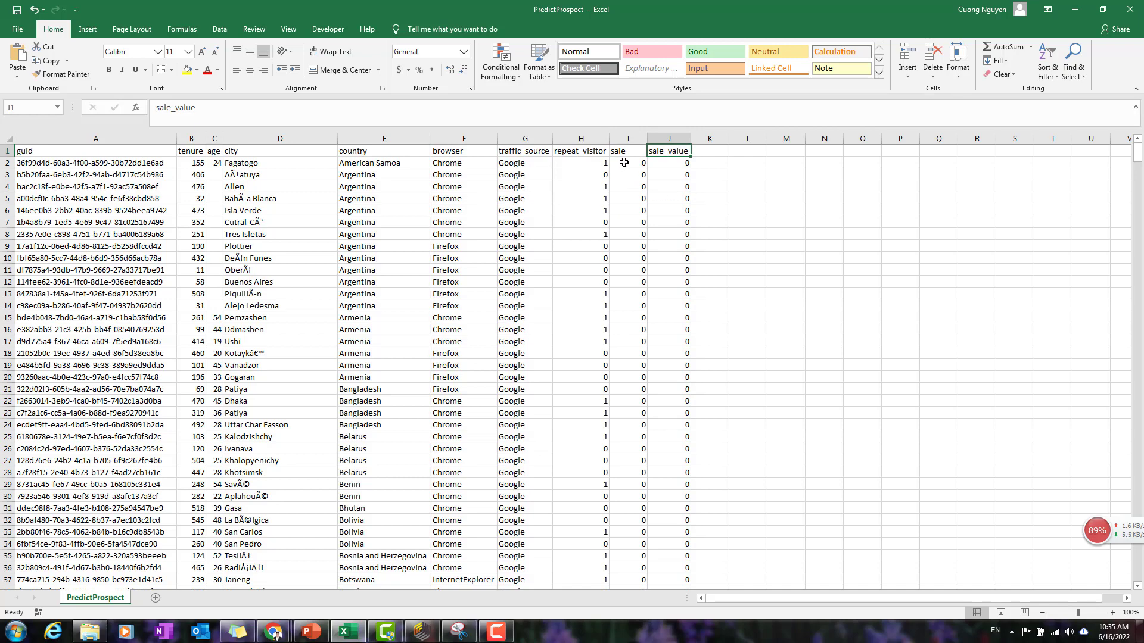
click(1075, 10)
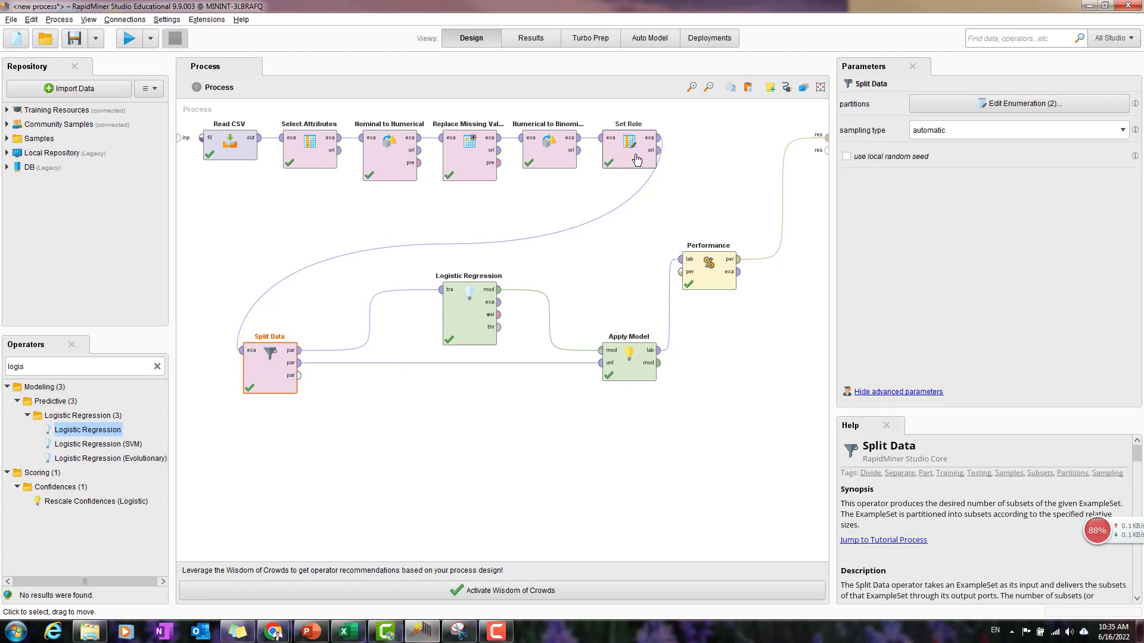
click(314, 165)
click(1100, 130)
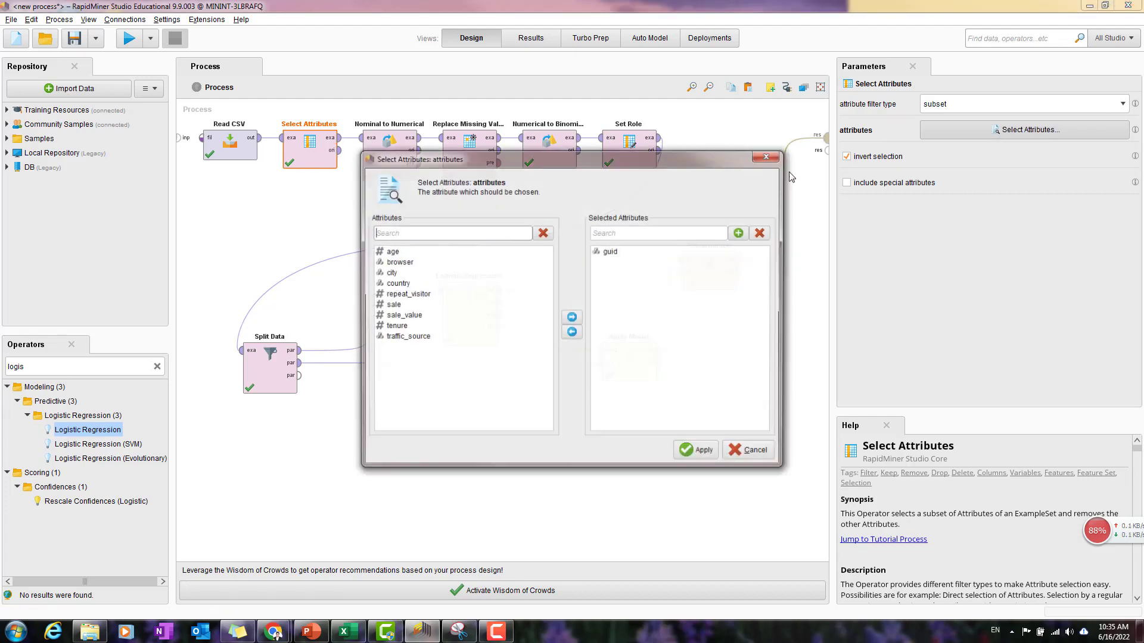
click(613, 261)
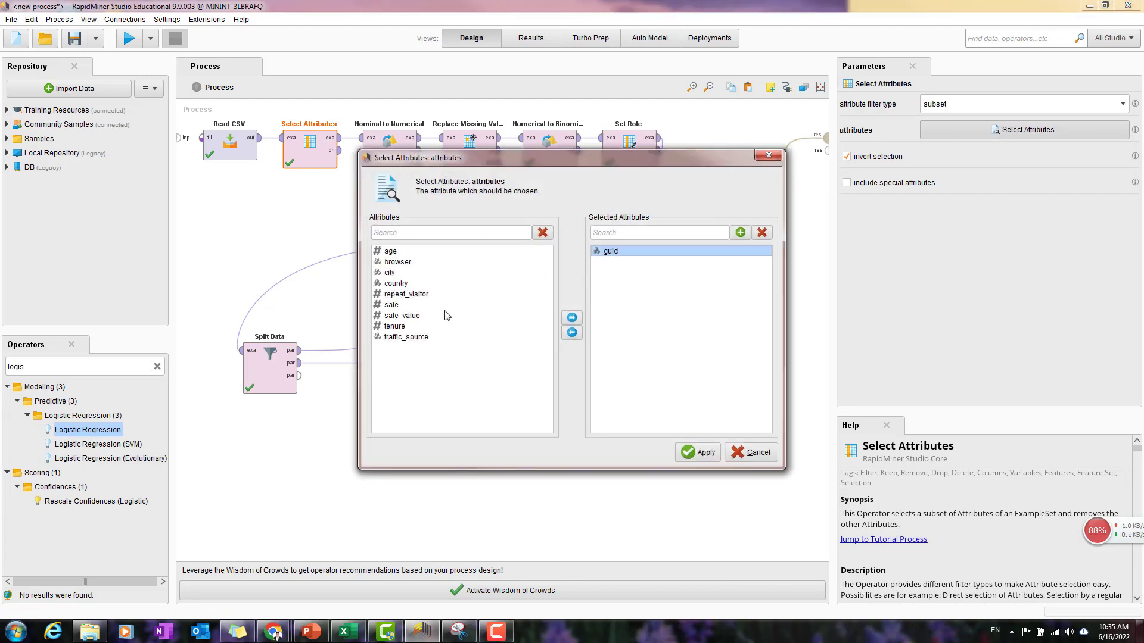
click(399, 315)
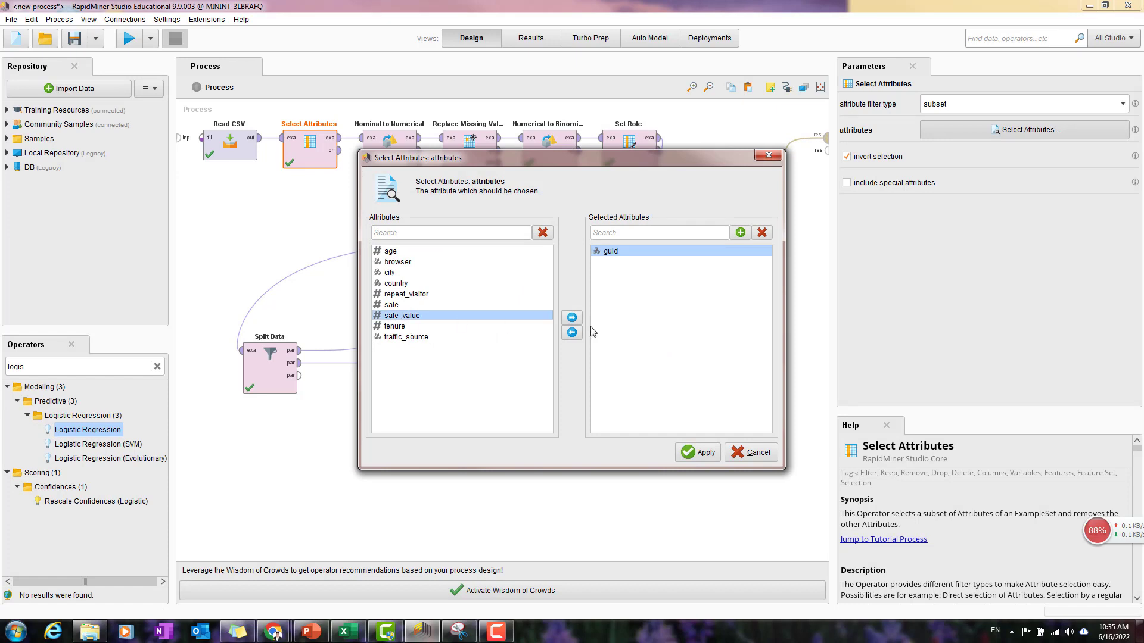
click(572, 318)
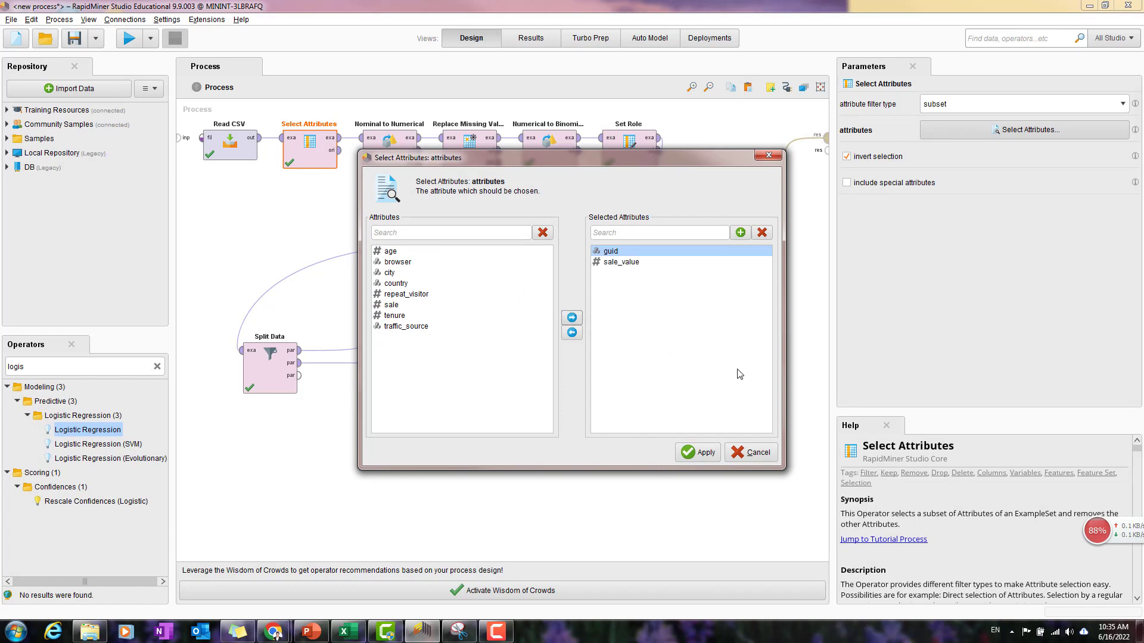
click(702, 452)
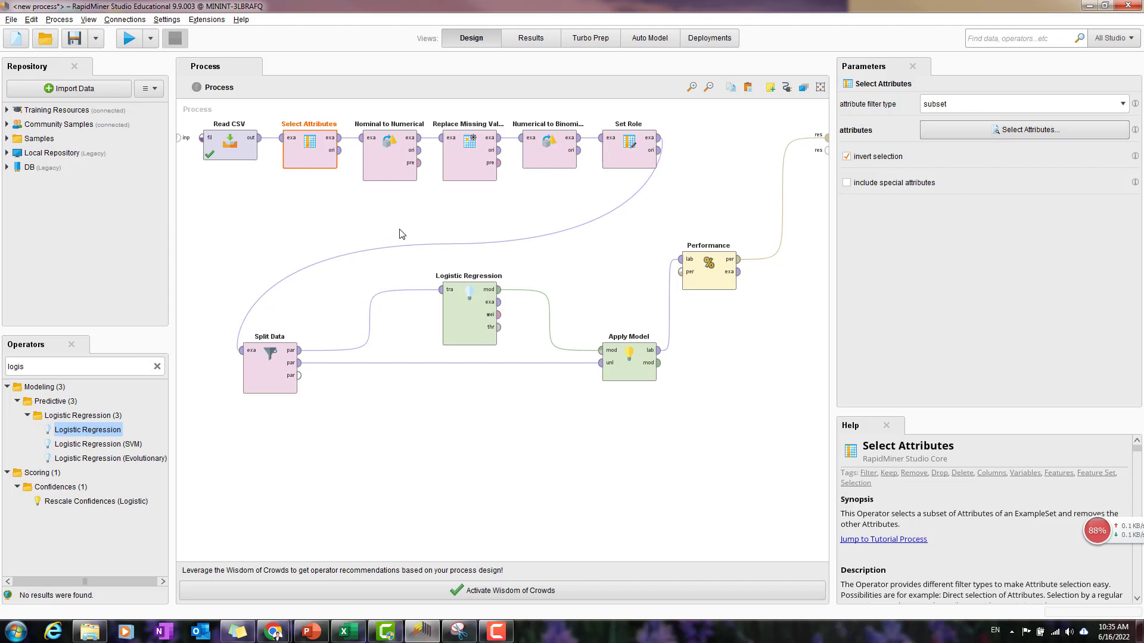
Run the logistic regression process and review the accuracy and confusion matrix in the PerformanceVector table and description
click(135, 44)
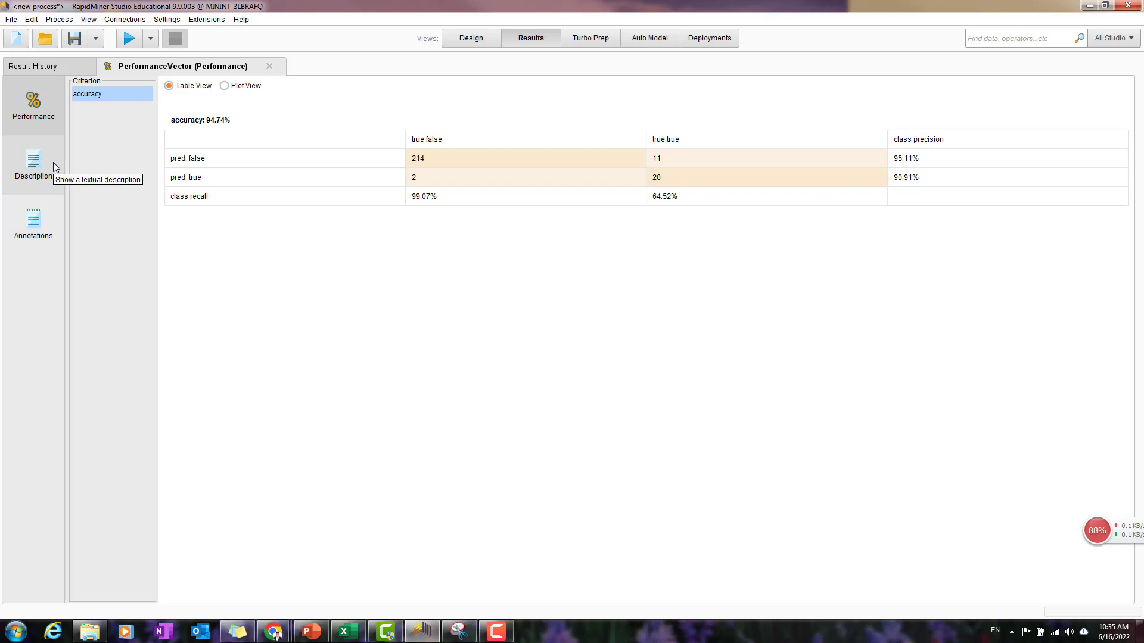
click(29, 182)
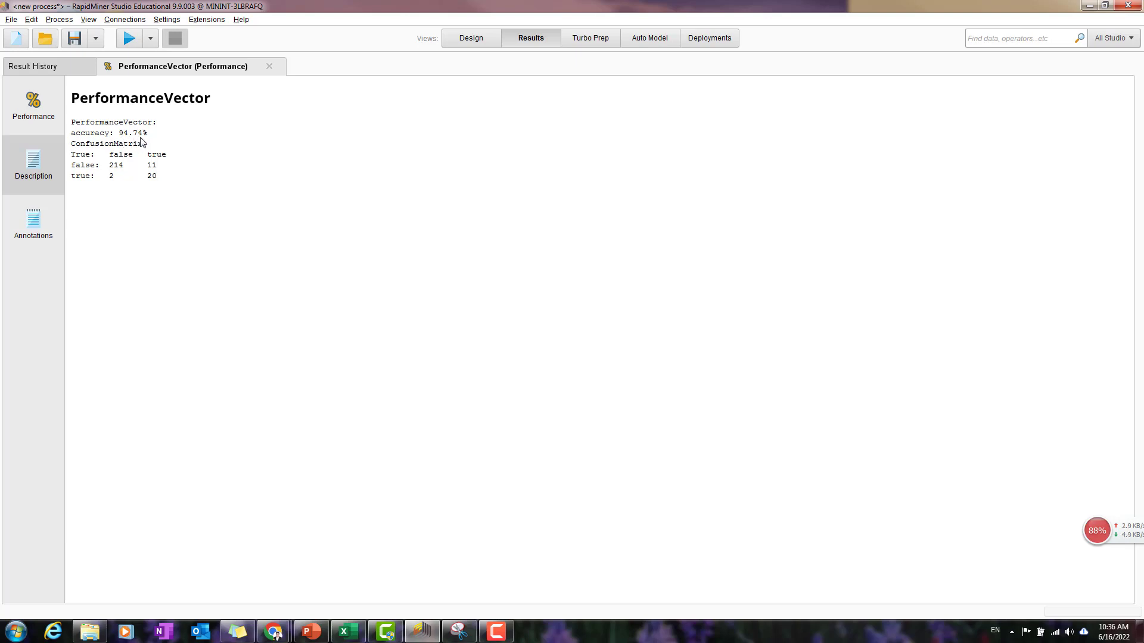
click(45, 126)
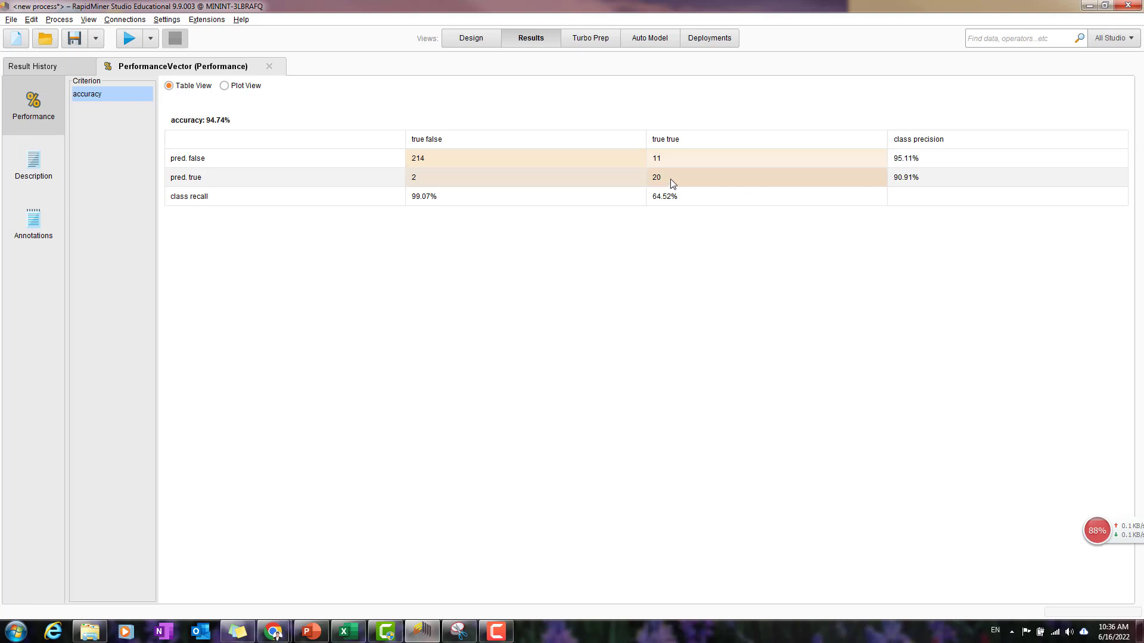
click(48, 156)
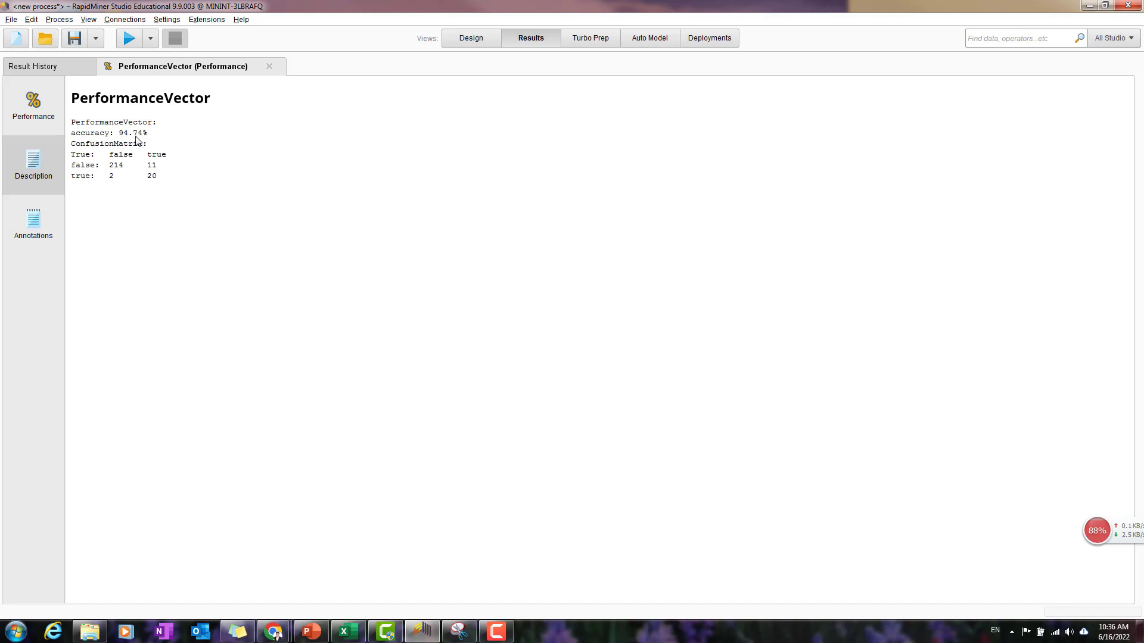
Show the logistic regression performance table, capture it with its accuracy line in Snipping Tool, and copy the snip
click(40, 128)
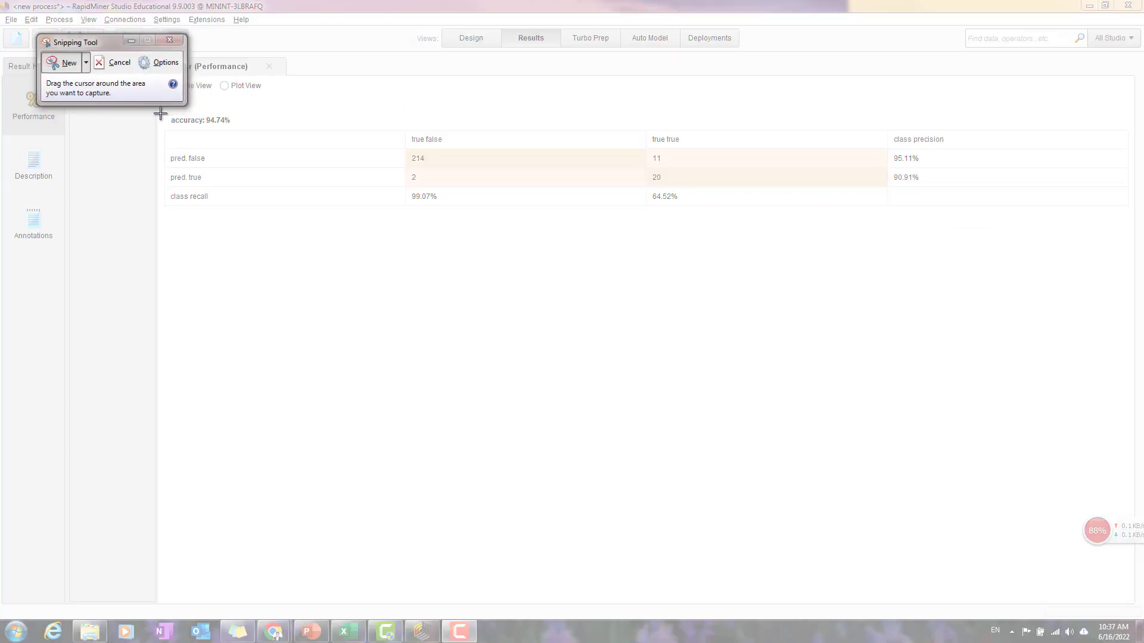
drag(160, 113, 1131, 207)
right_click(612, 165)
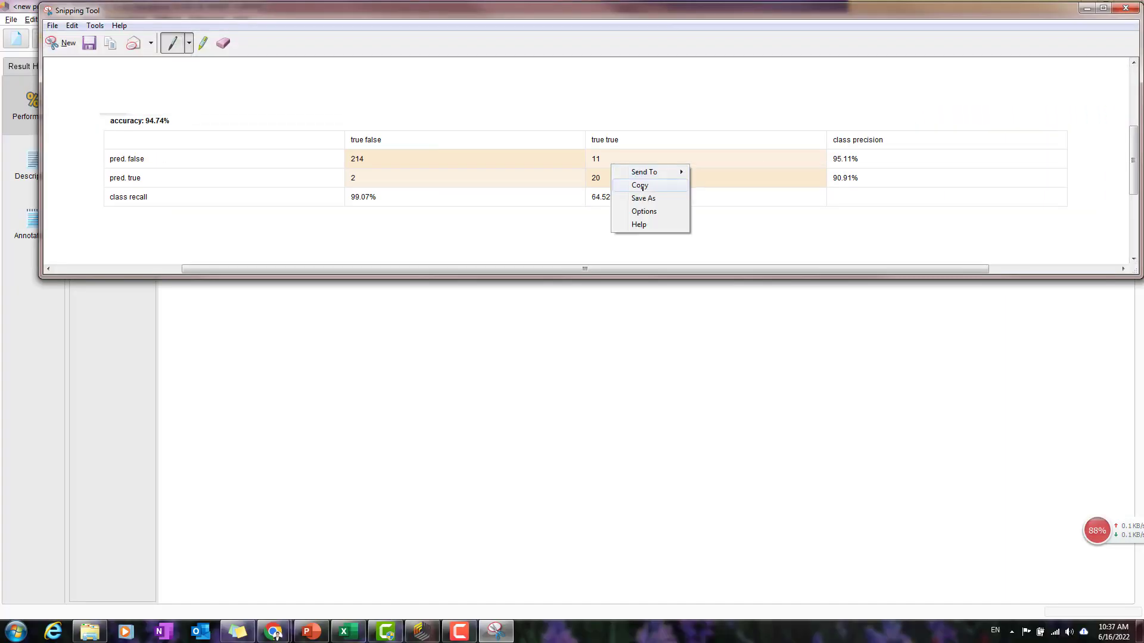
click(642, 186)
Switch to PowerPoint and paste the captured table under Logistics Regression on the Classification Performance Comparison slide
click(343, 633)
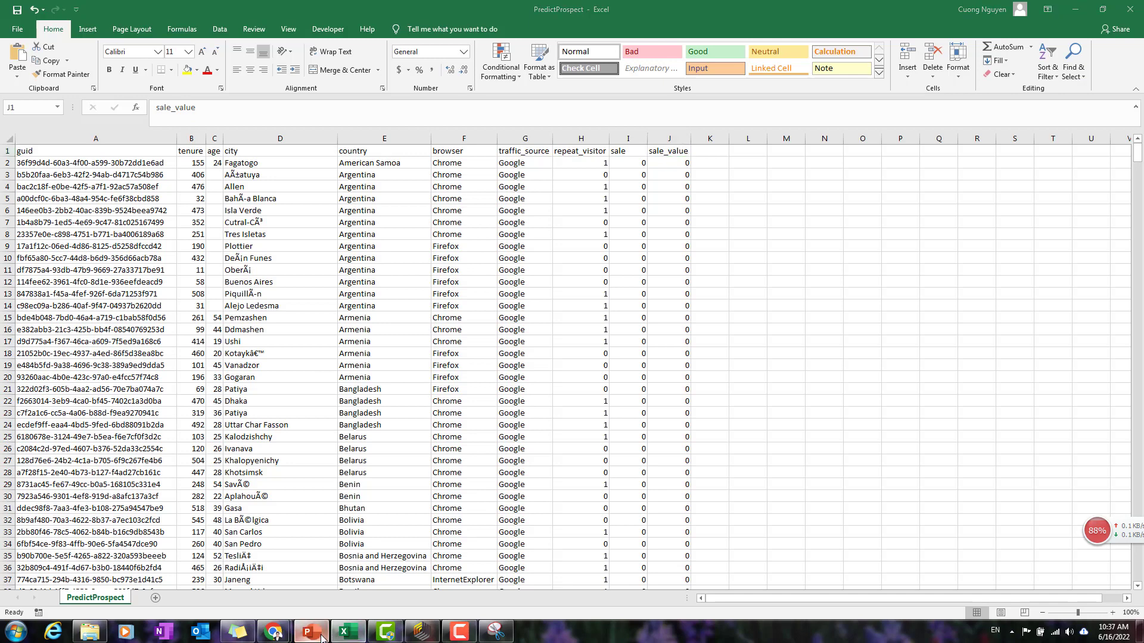
click(311, 632)
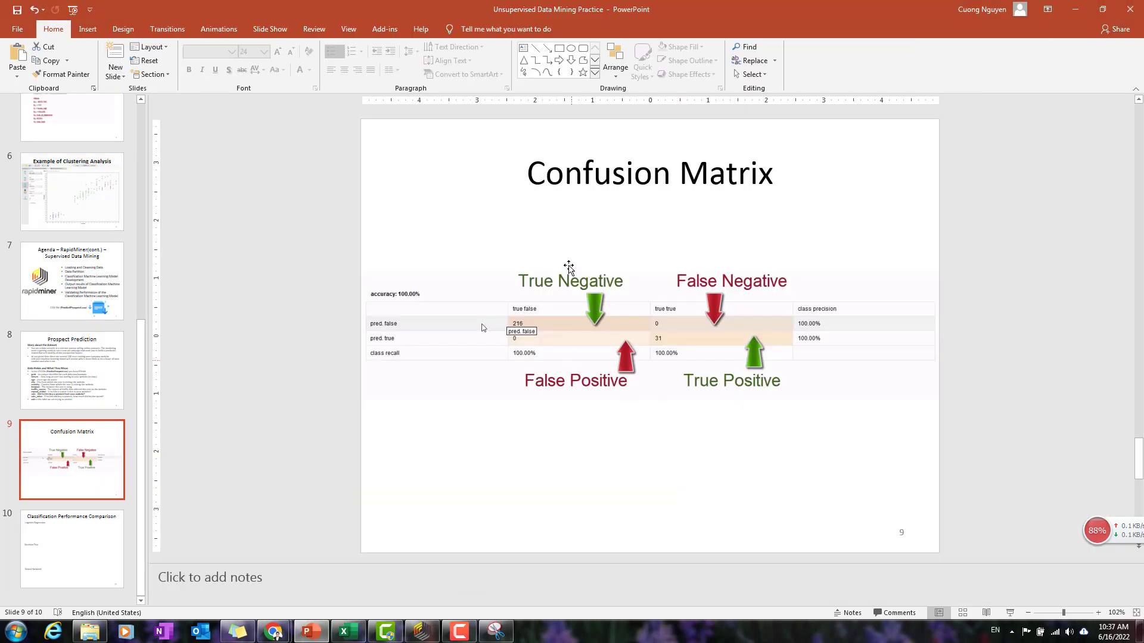
click(72, 555)
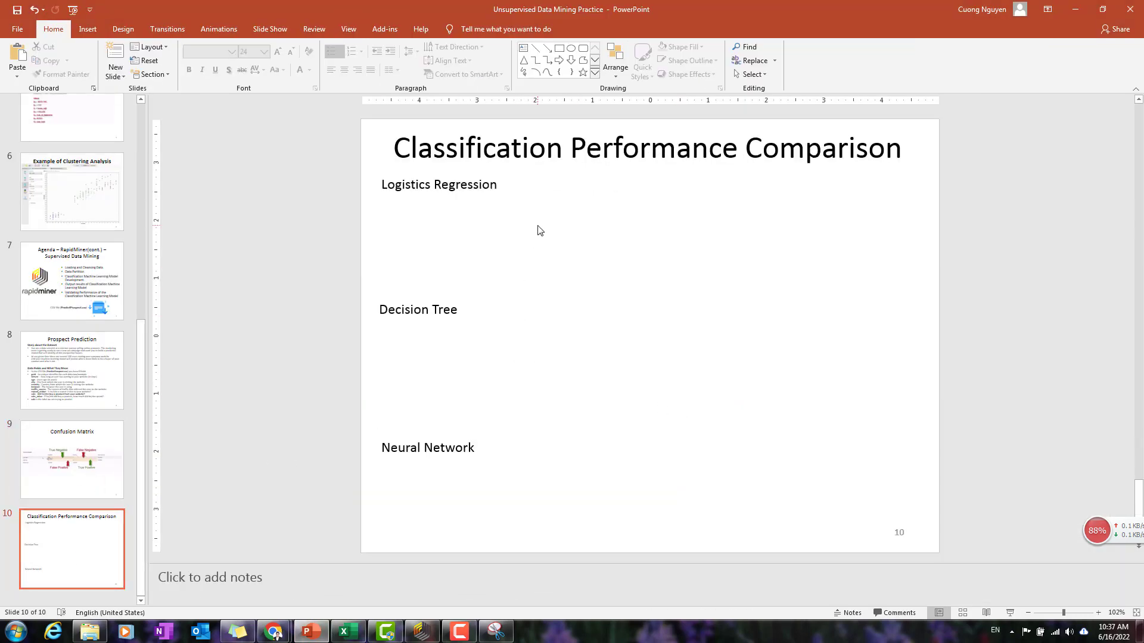
key(ctrl+v)
drag(602, 322, 601, 258)
click(622, 406)
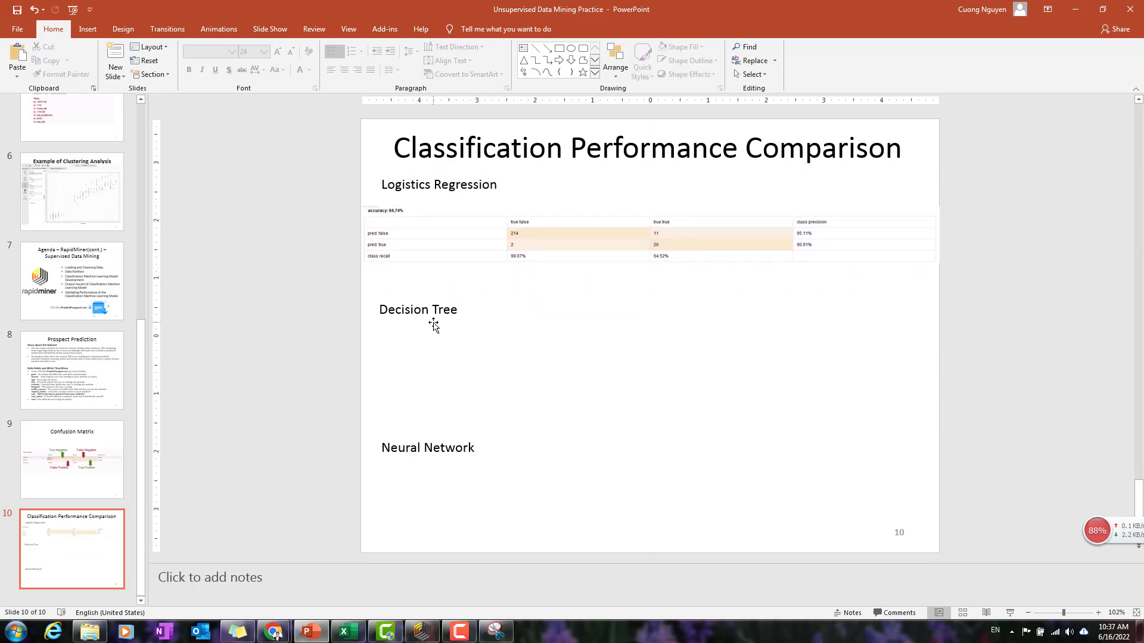
Return to the RapidMiner process design and delete the Logistic Regression operator and the connection between Split Data and Apply Model
click(1083, 13)
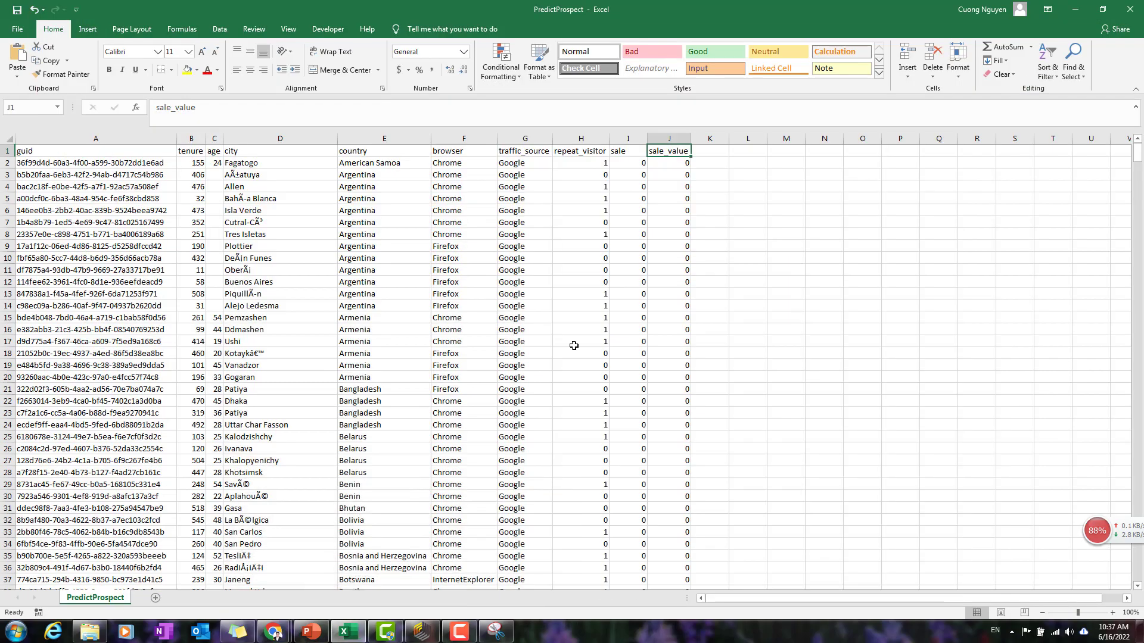
click(422, 631)
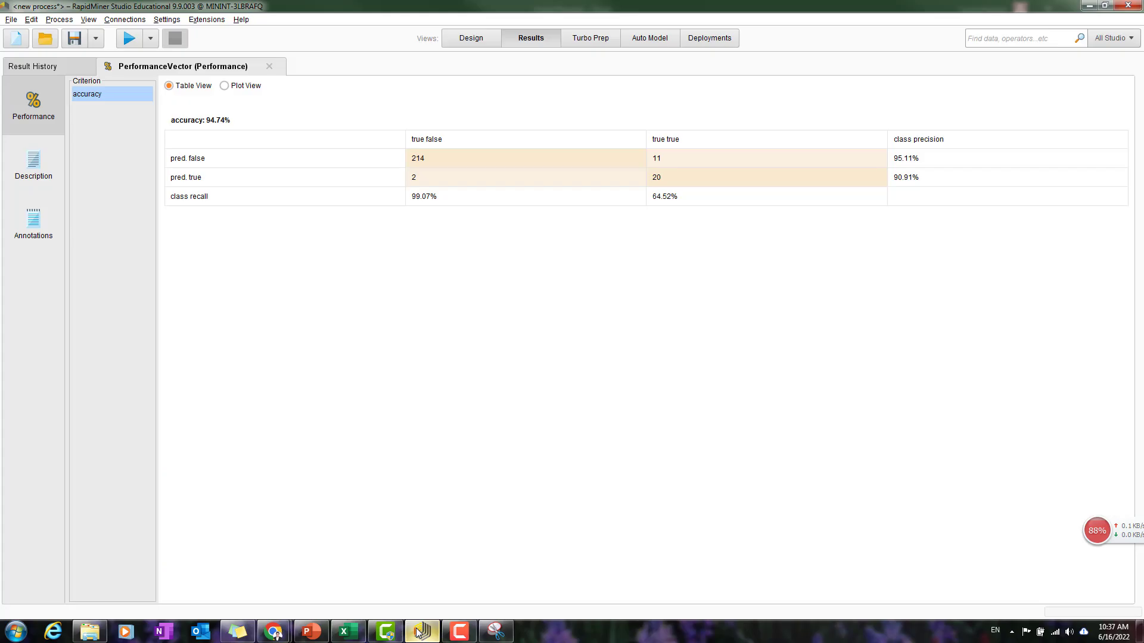
click(477, 34)
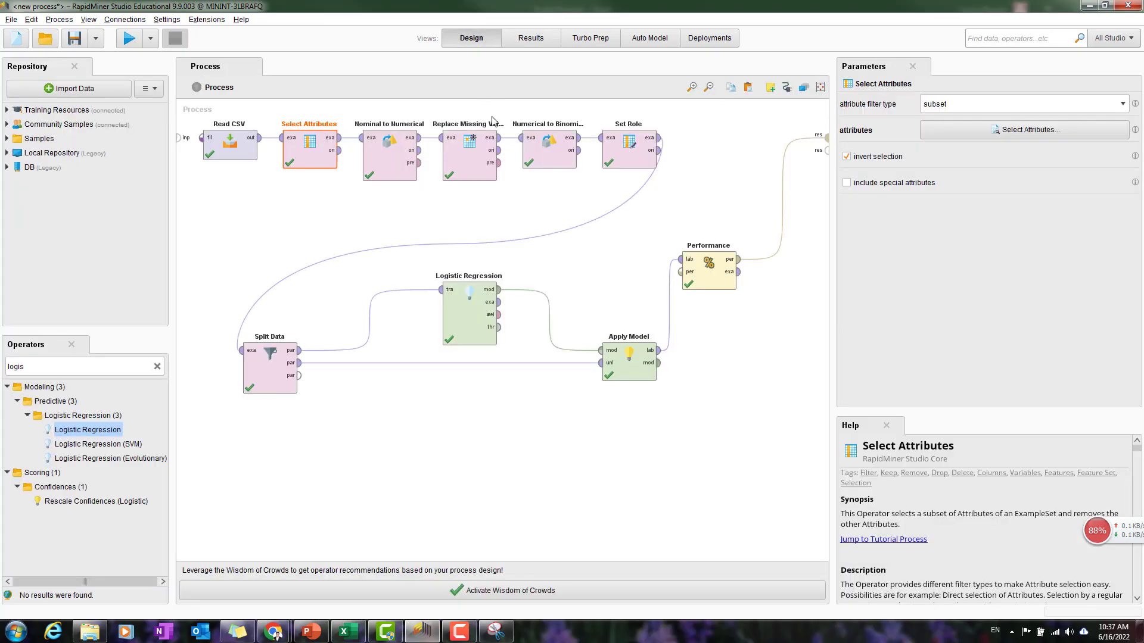
click(488, 319)
key(Delete)
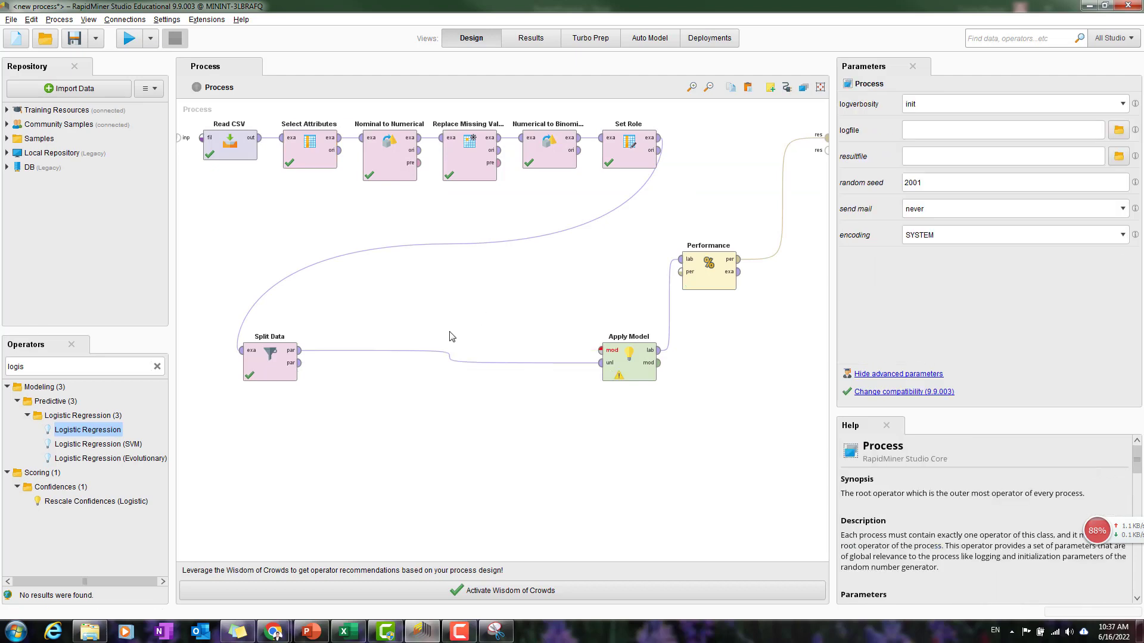
click(450, 356)
Find the Decision Tree operator and place it in the process between Split Data and Apply Model
click(97, 367)
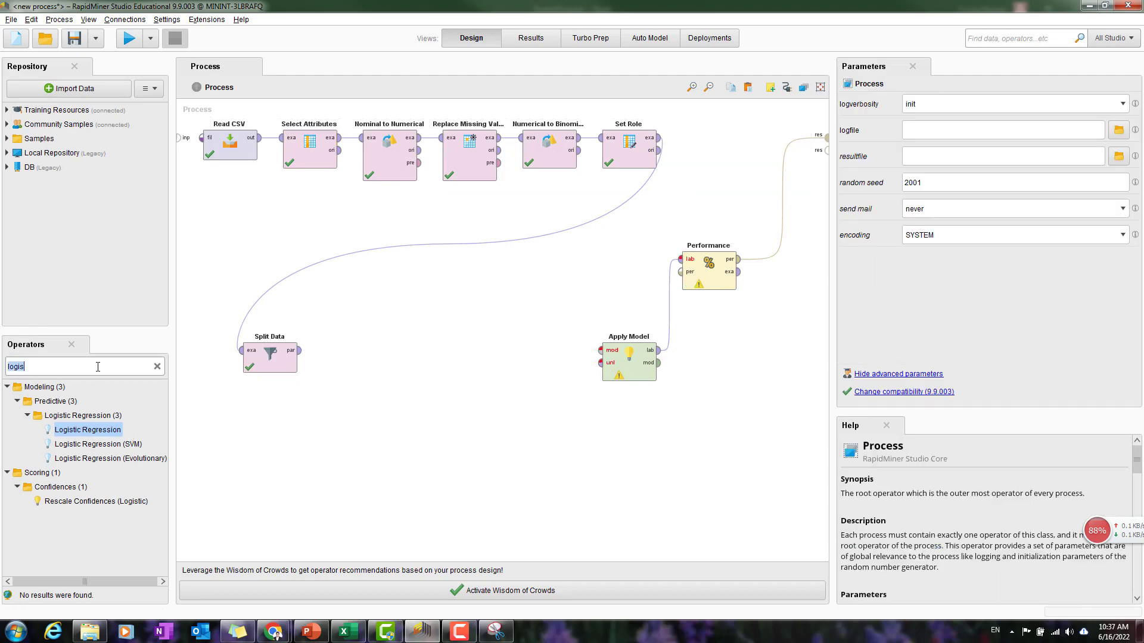
text(decision tre)
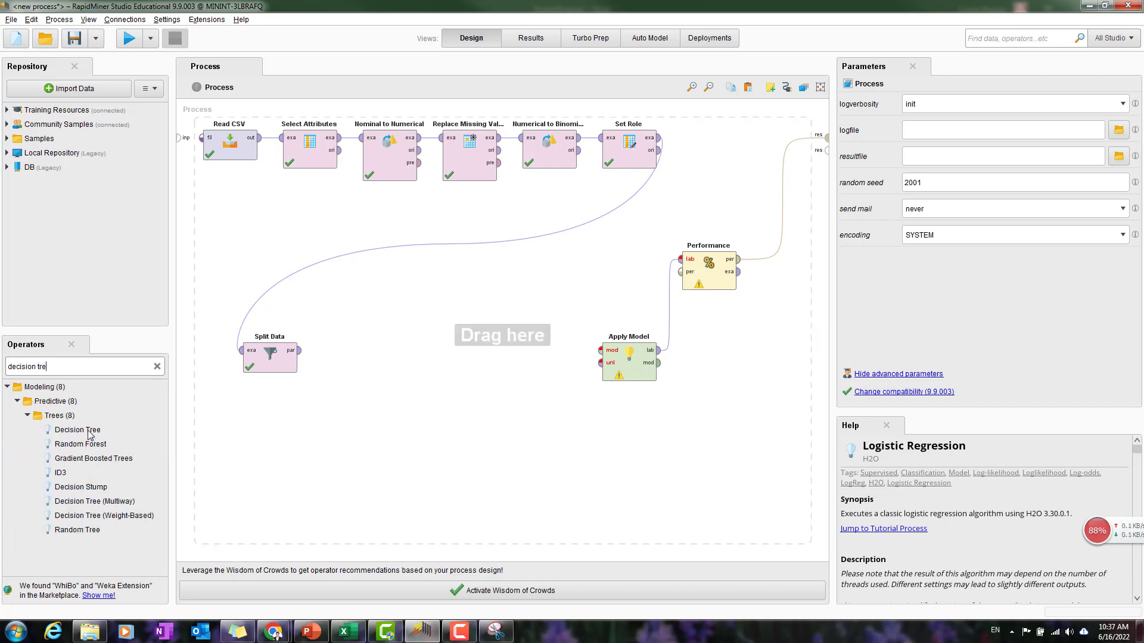
drag(89, 432, 464, 292)
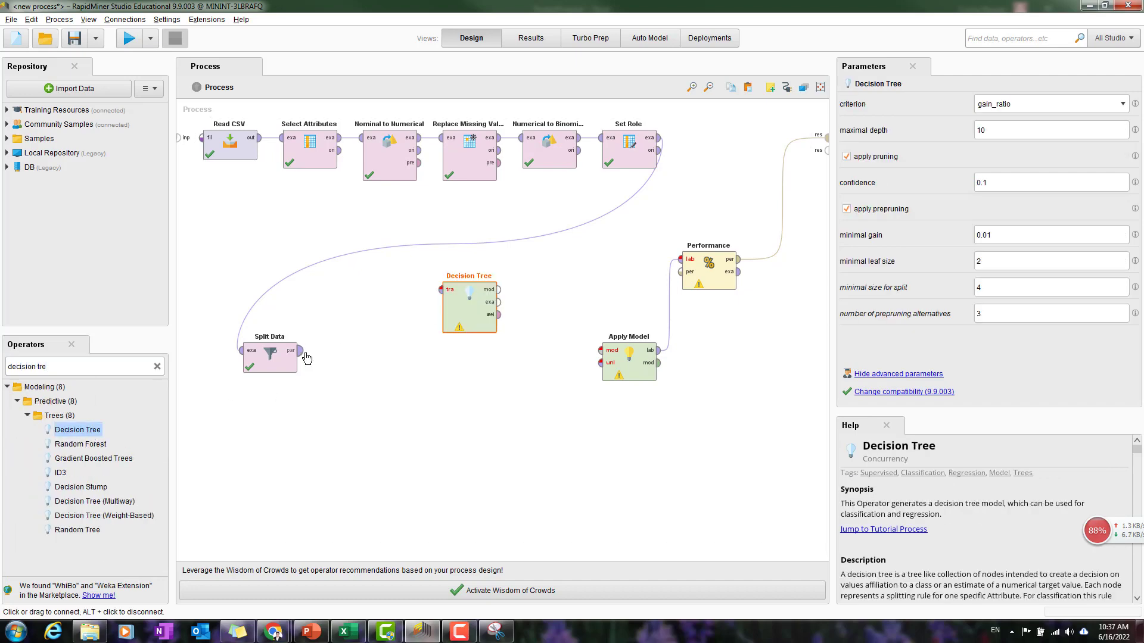
Connect Split Data's first partition to Decision Tree, the tree's model output to Apply Model, and the second partition to Apply Model's unlabelled input
click(298, 350)
click(440, 290)
click(499, 290)
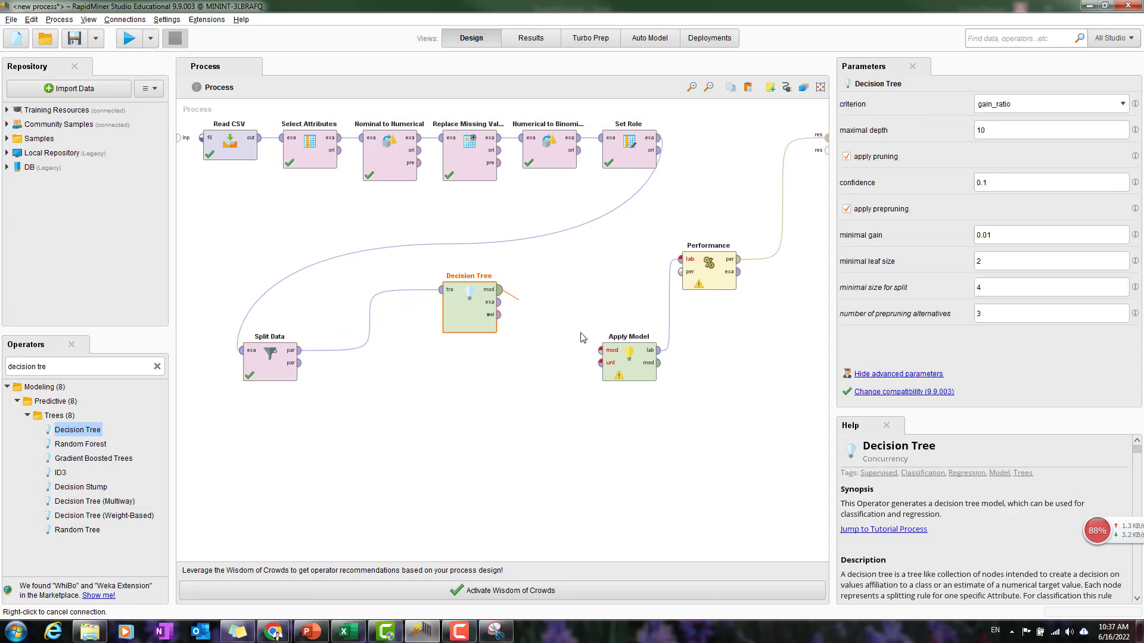
click(600, 351)
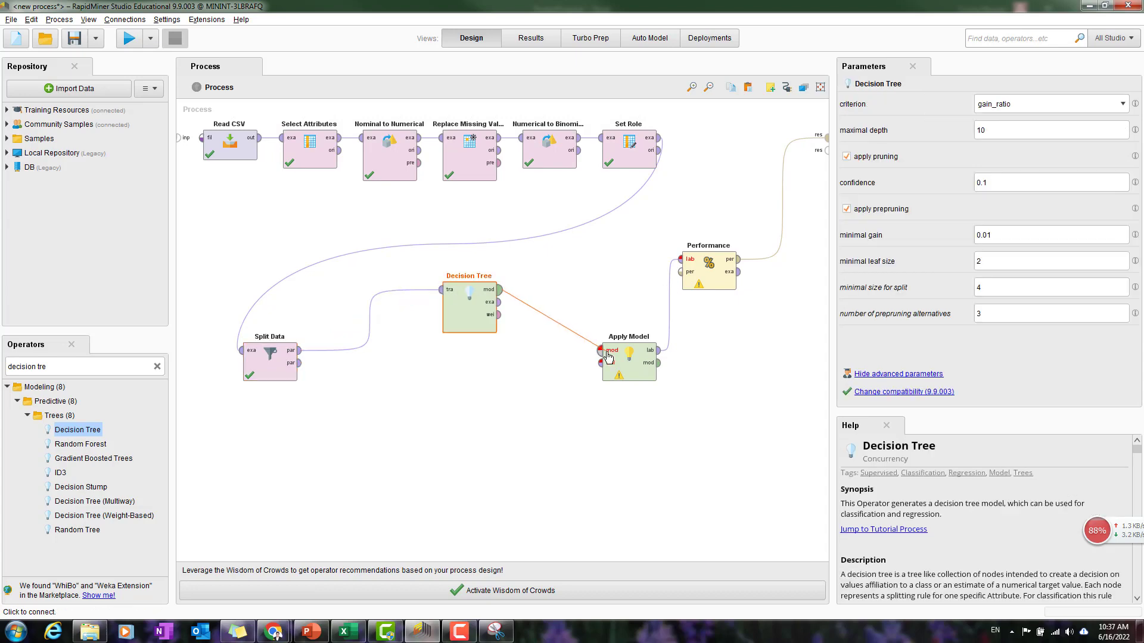
click(298, 362)
click(599, 363)
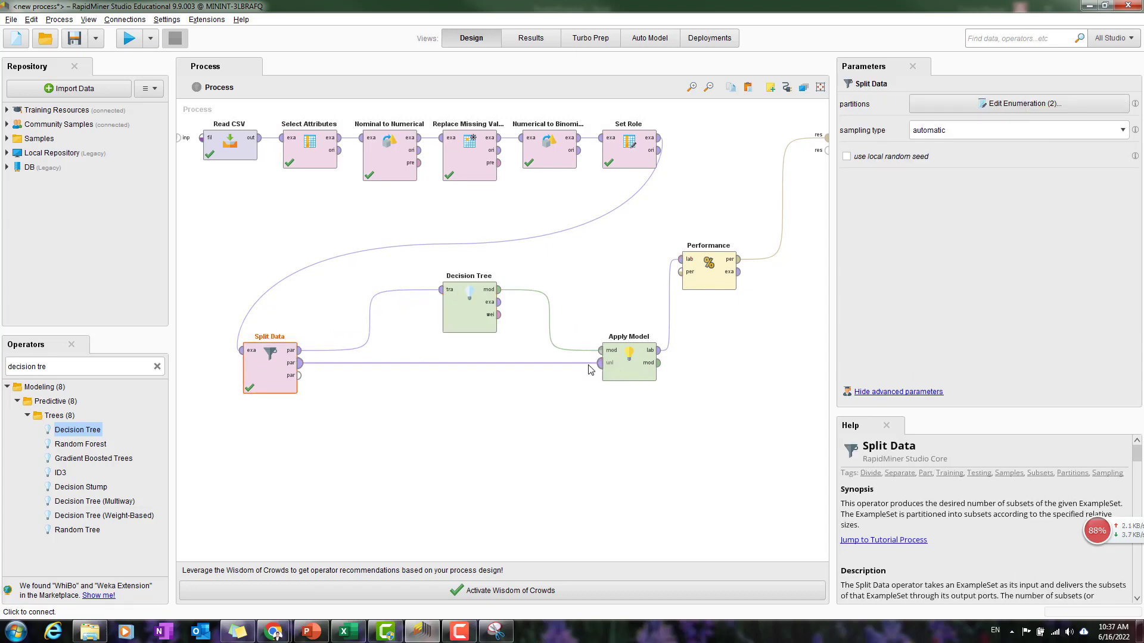
Set the Decision Tree's maximal depth to 20 and run the process
click(471, 306)
click(972, 130)
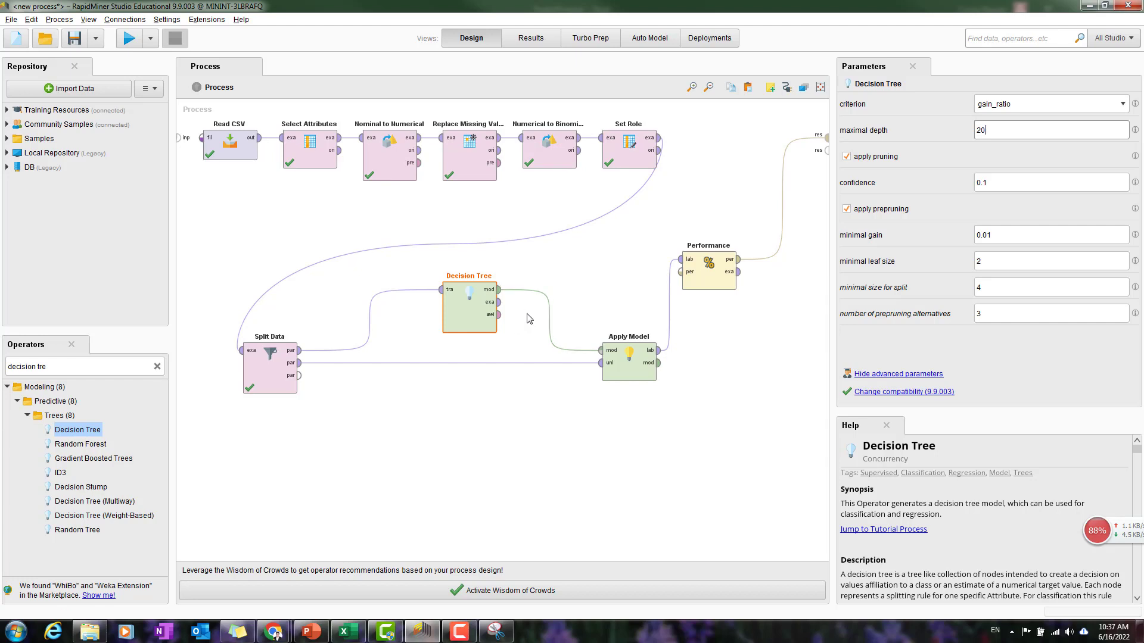
click(125, 42)
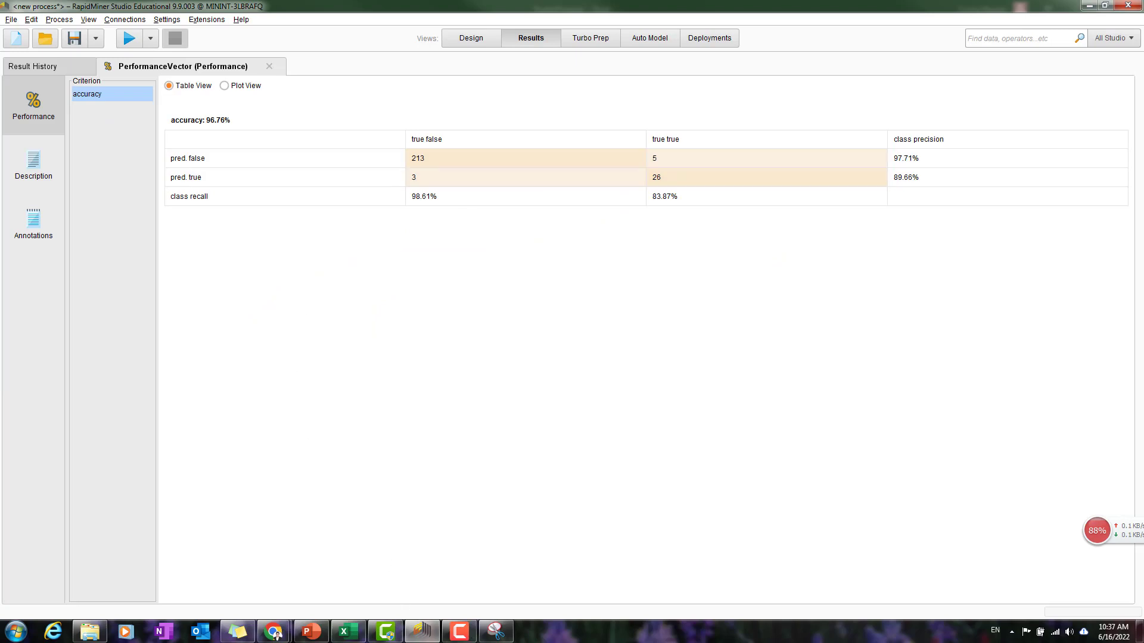
Capture the decision tree's accuracy and confusion matrix table with Snipping Tool and copy the snip
click(496, 632)
click(74, 46)
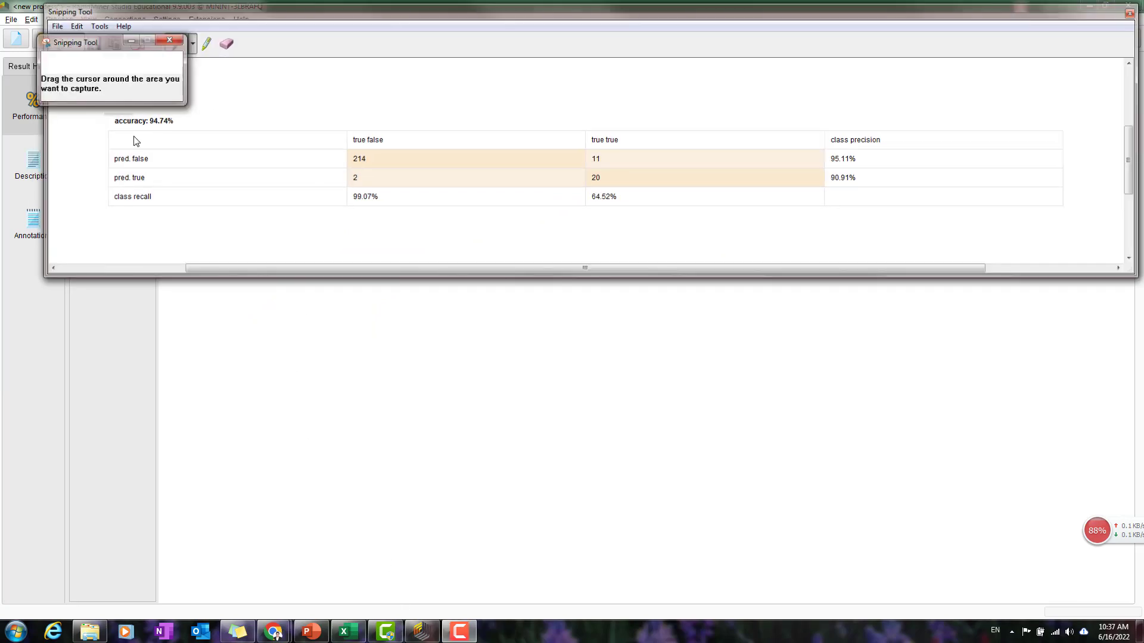
drag(205, 141, 1134, 210)
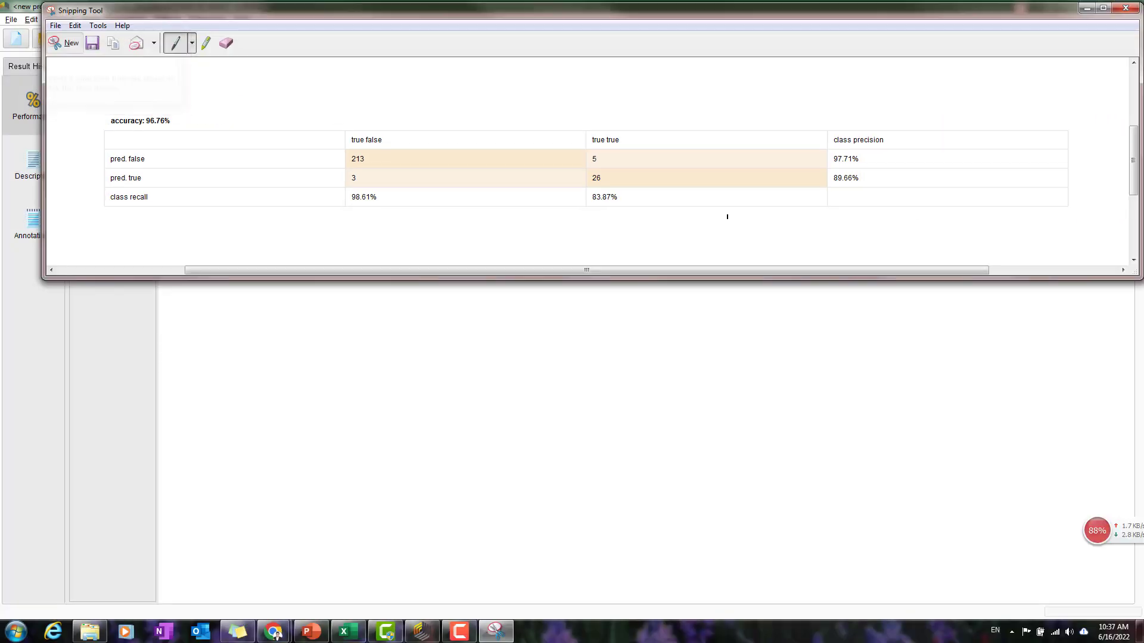
right_click(708, 208)
click(742, 225)
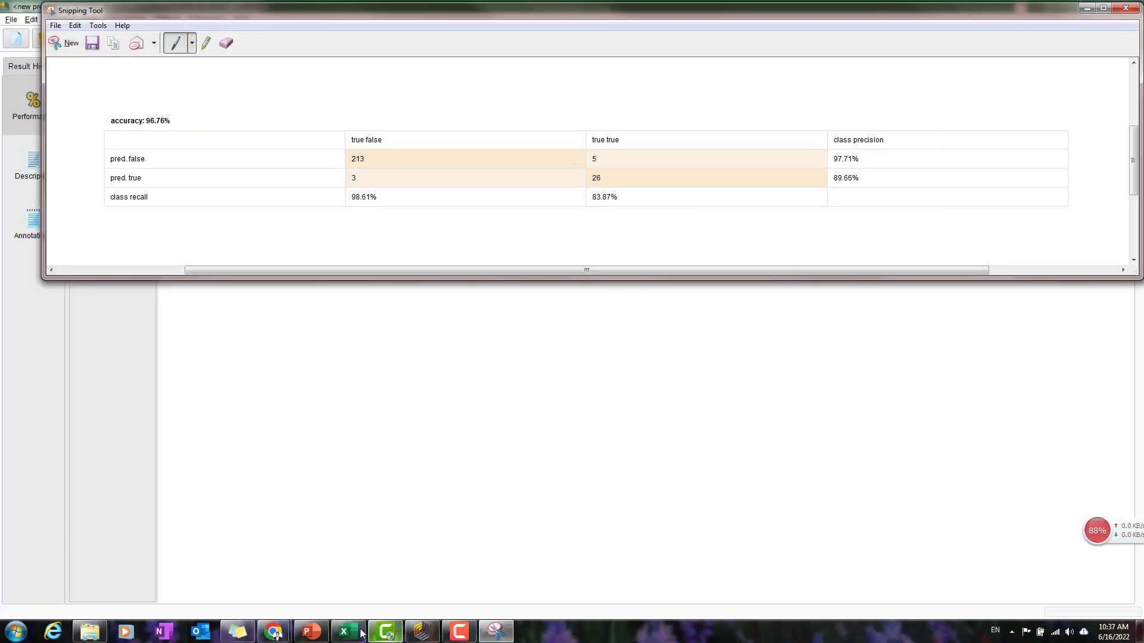
Switch to PowerPoint and paste the decision tree's performance table between the Decision Tree and Neural Network headings on slide 10
click(310, 631)
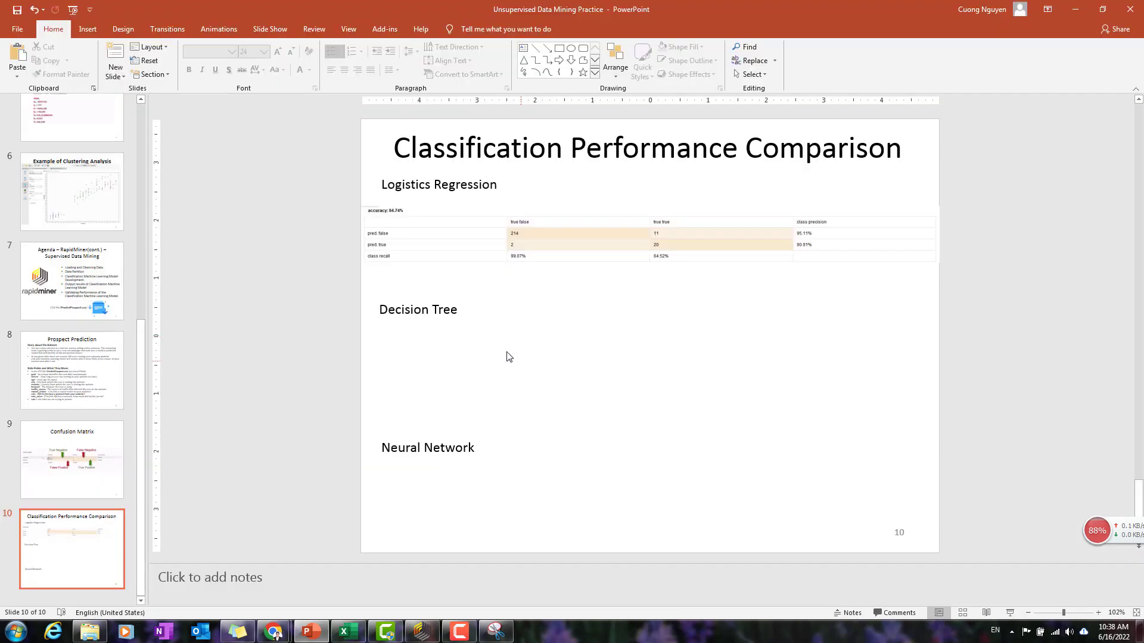
key(ctrl+v)
drag(562, 357, 503, 395)
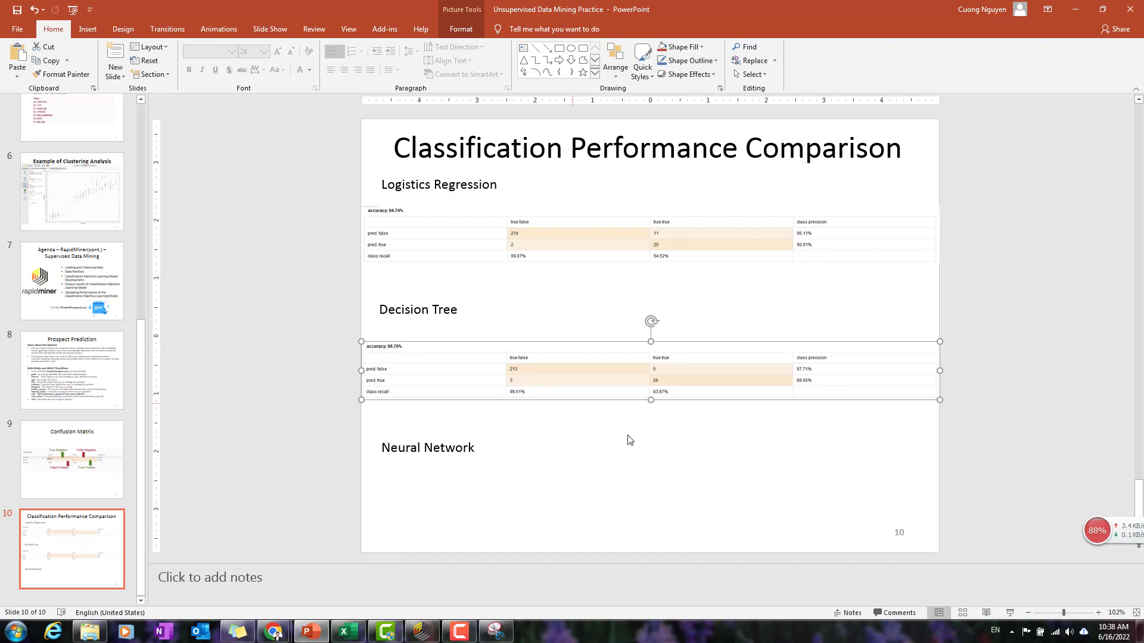
click(1070, 507)
click(1097, 612)
click(1098, 613)
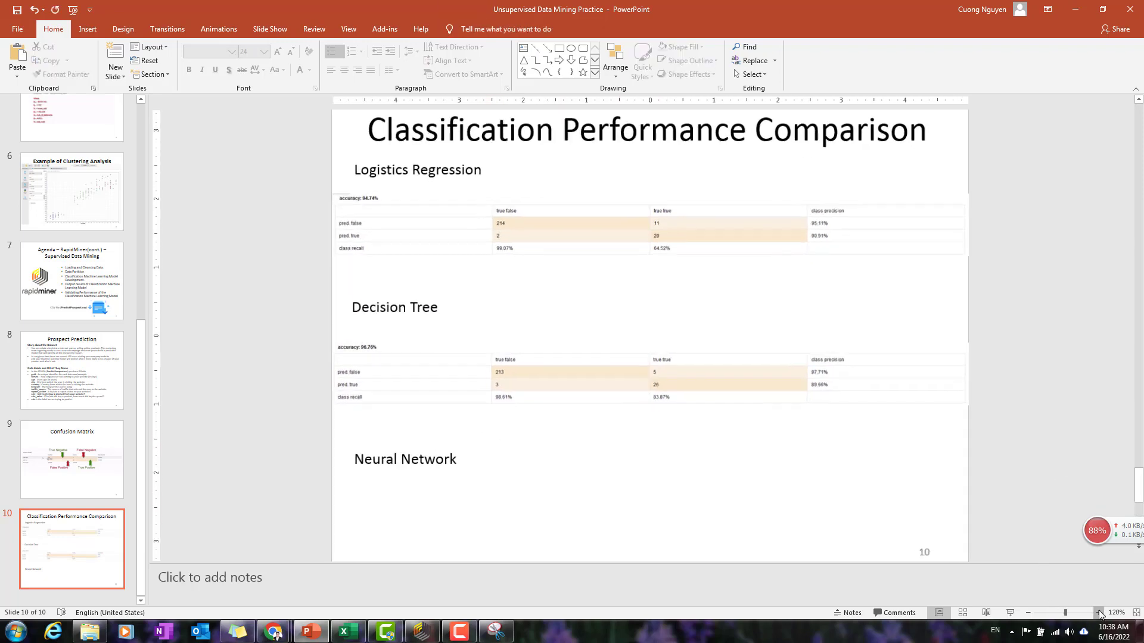
Compare the logistic regression and decision tree performance tables on slide 10 at 130% zoom
click(1097, 613)
scroll(702, 364, up, 1)
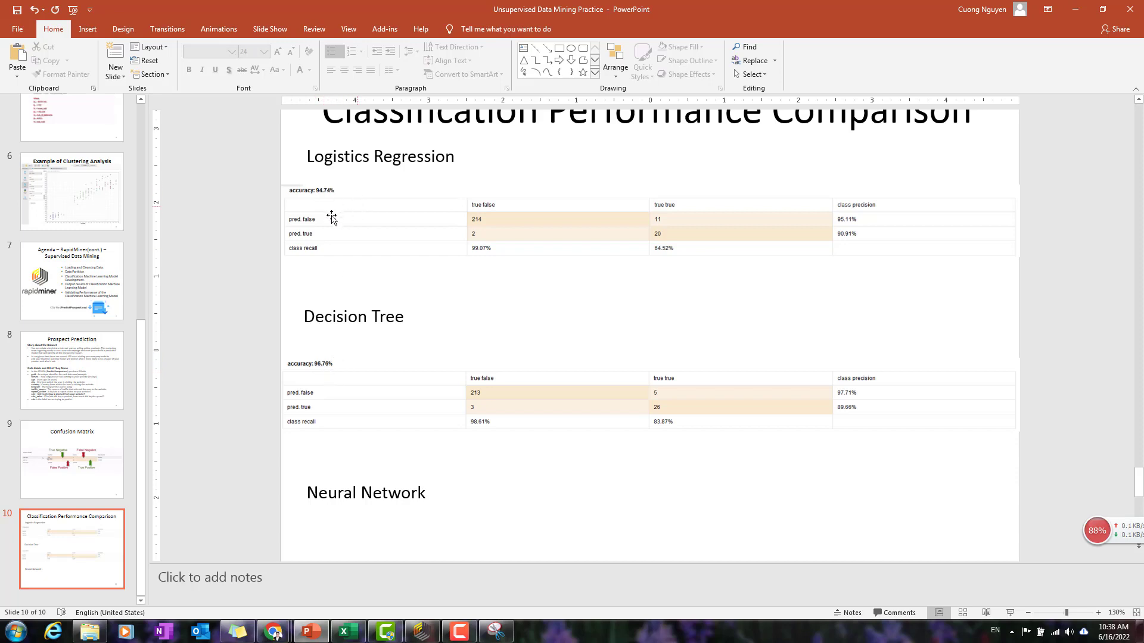
scroll(915, 433, down, 1)
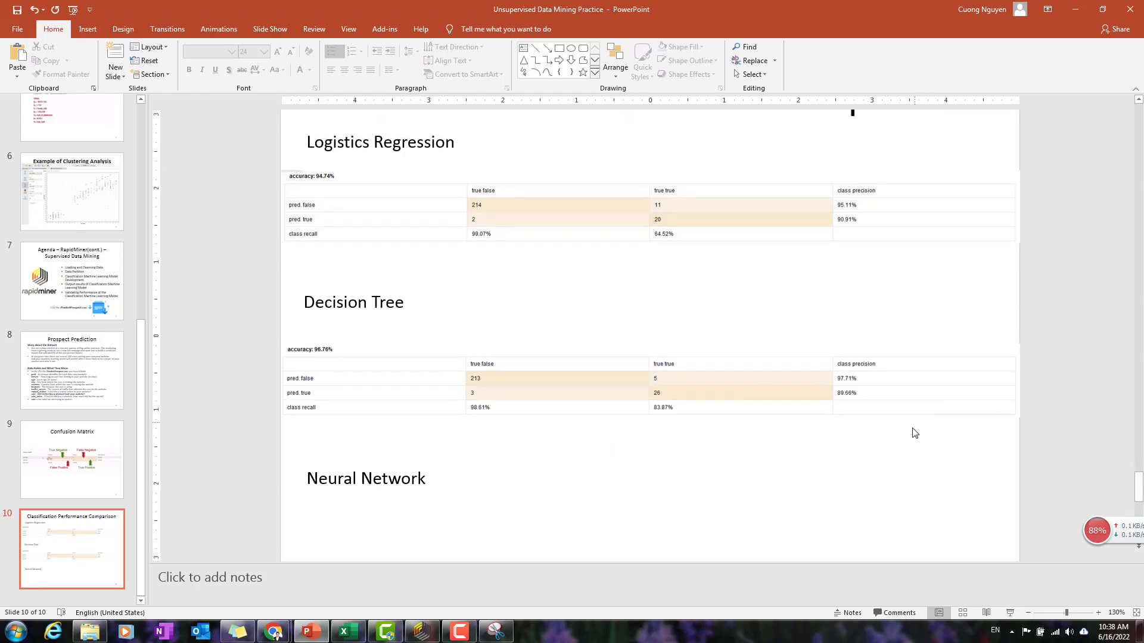
scroll(911, 434, down, 4)
Switch to RapidMiner's process design and delete the Decision Tree operator and the remaining connection between Split Data and Apply Model
click(1068, 10)
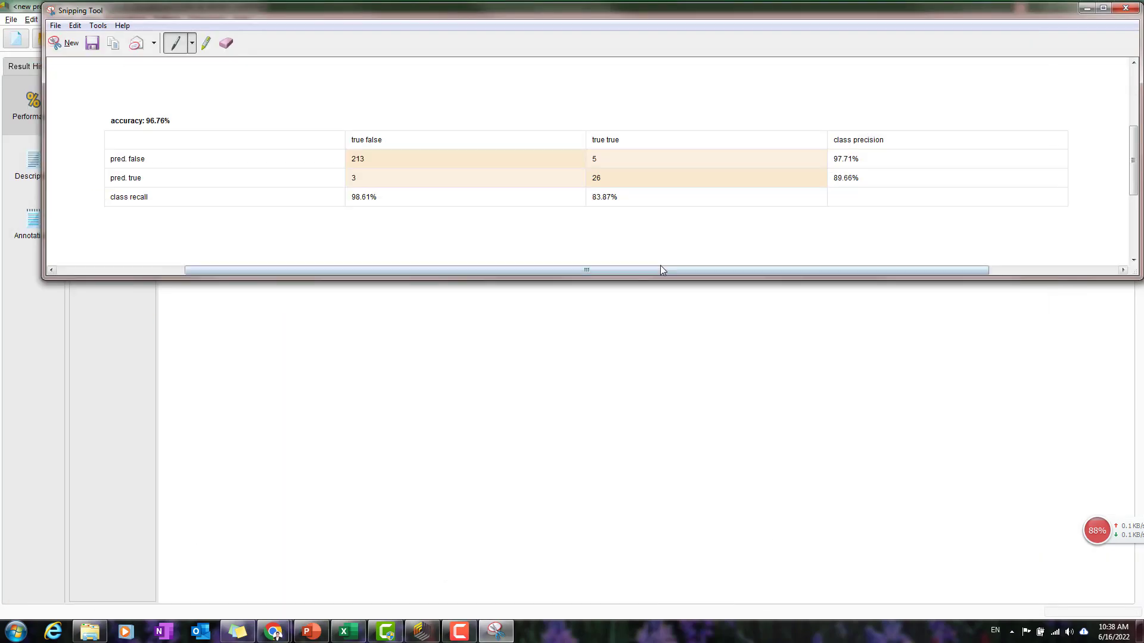
click(722, 417)
click(486, 42)
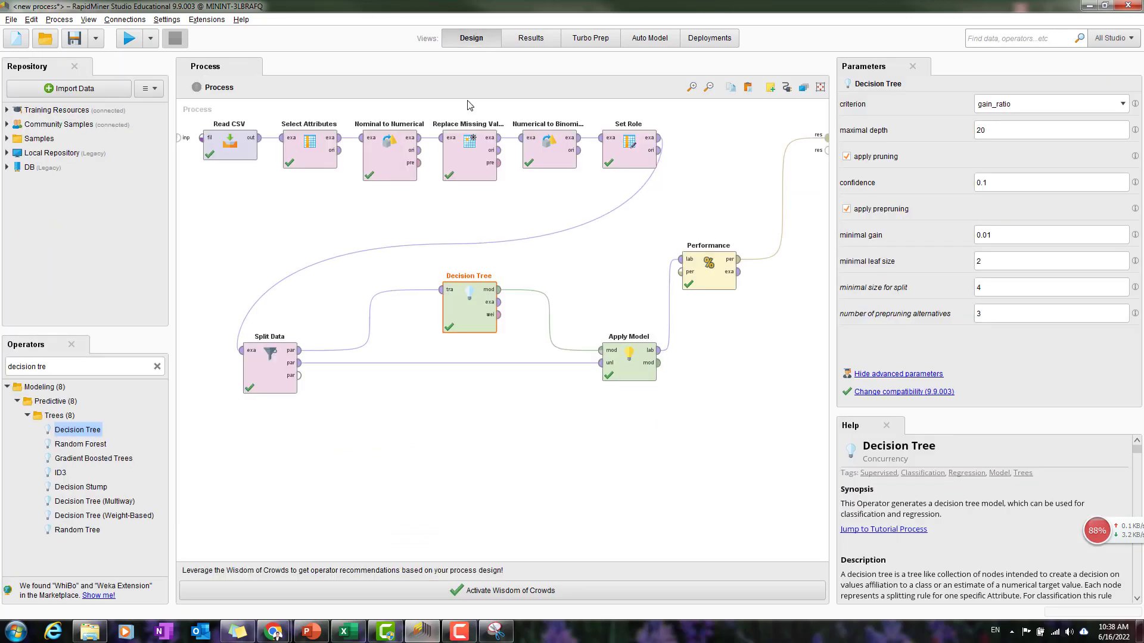
key(Delete)
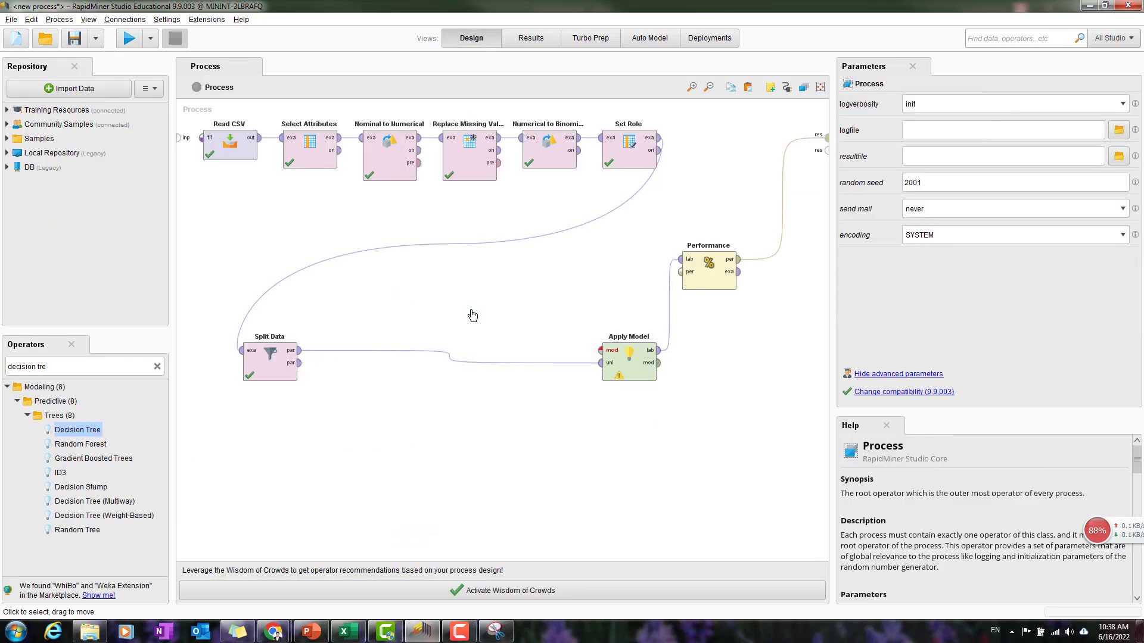
click(447, 357)
key(Delete)
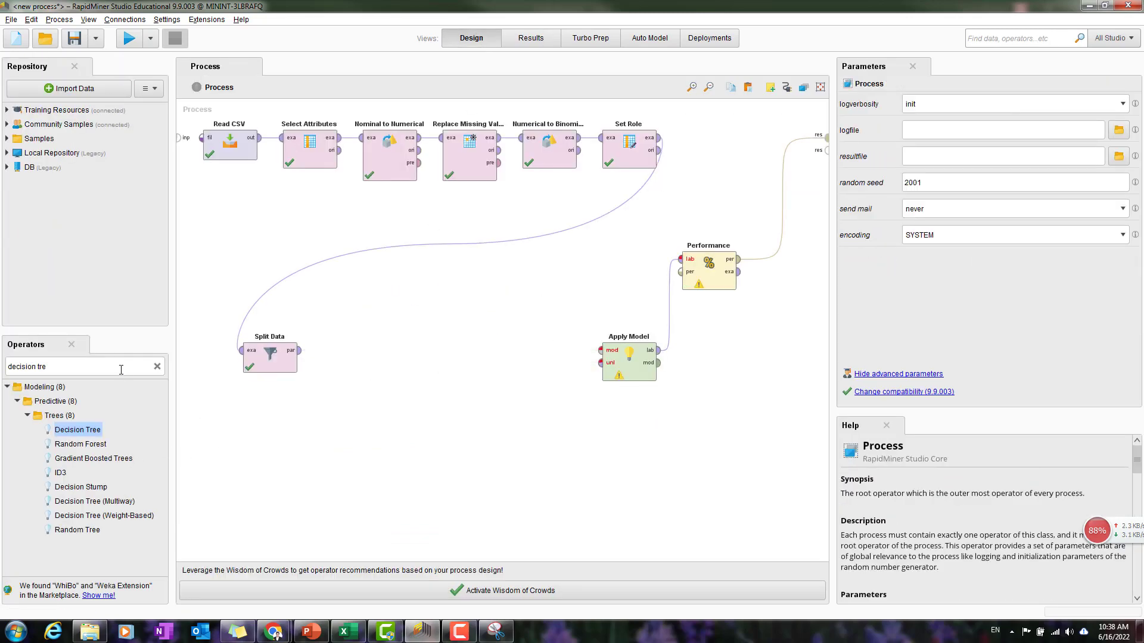
Search the operators for "neural" and add a Neural Net operator between Split Data and Apply Model
triple_click(121, 370)
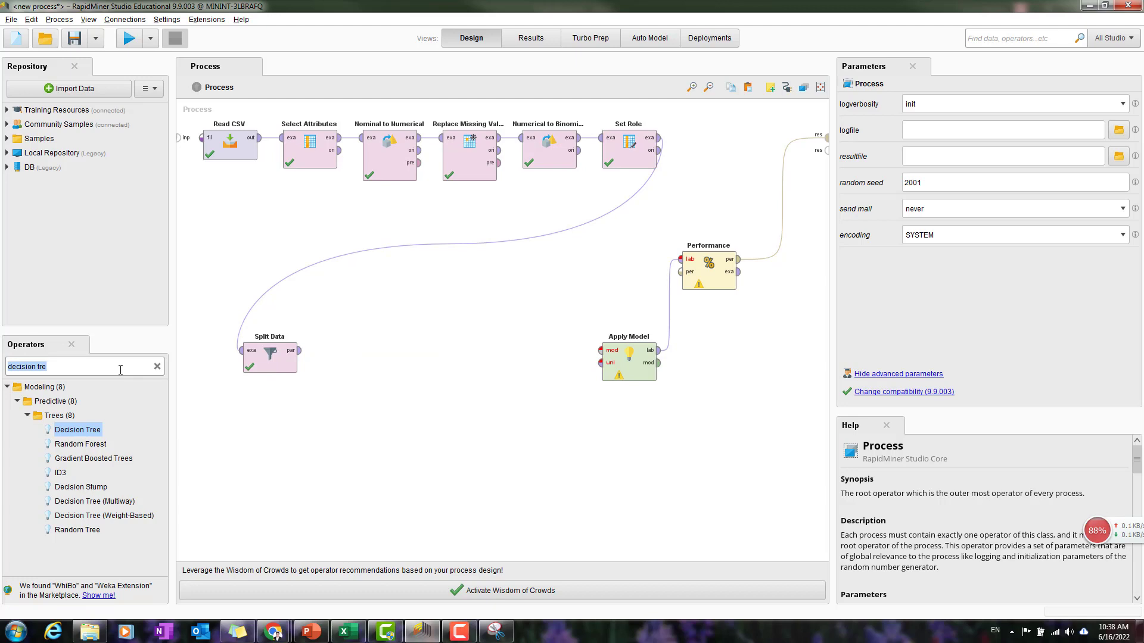
text(neural)
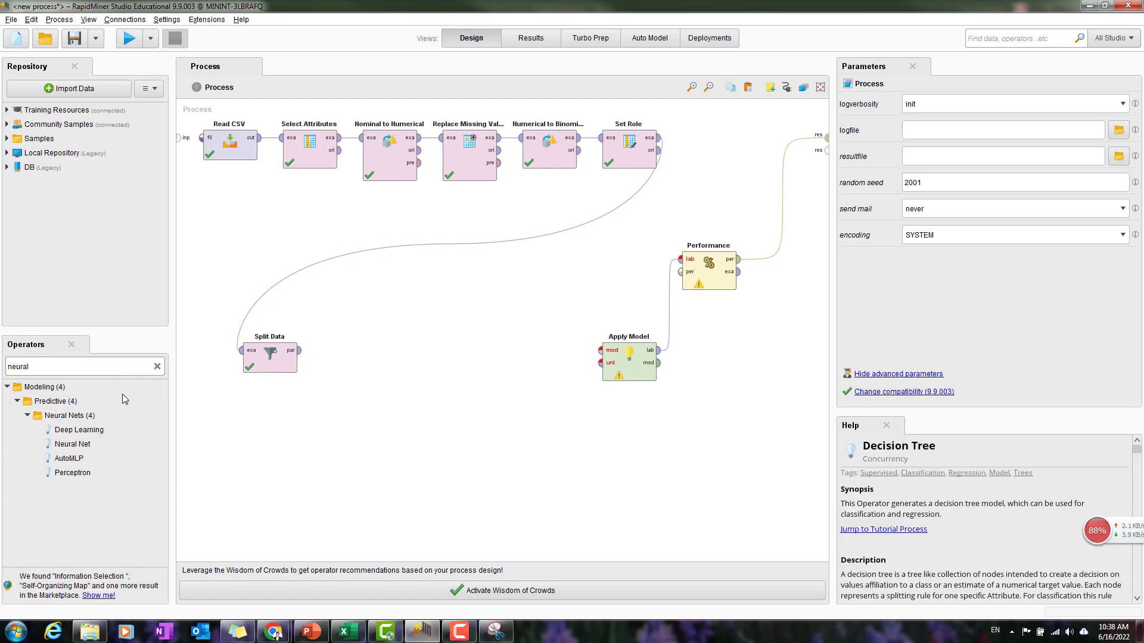
drag(74, 444, 190, 414)
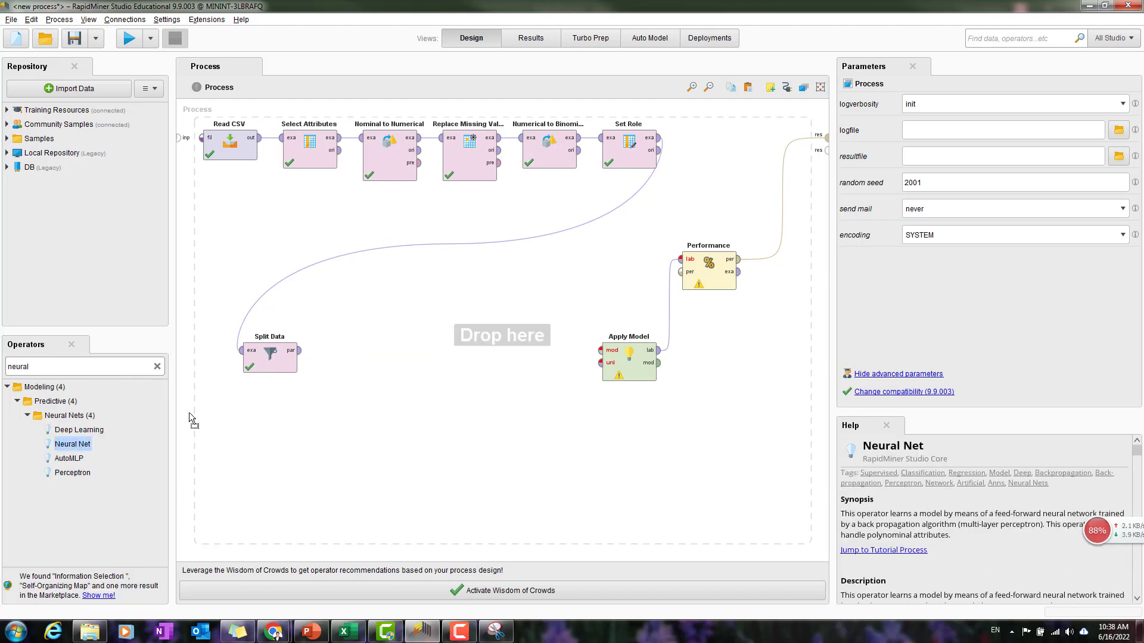
drag(459, 281, 460, 283)
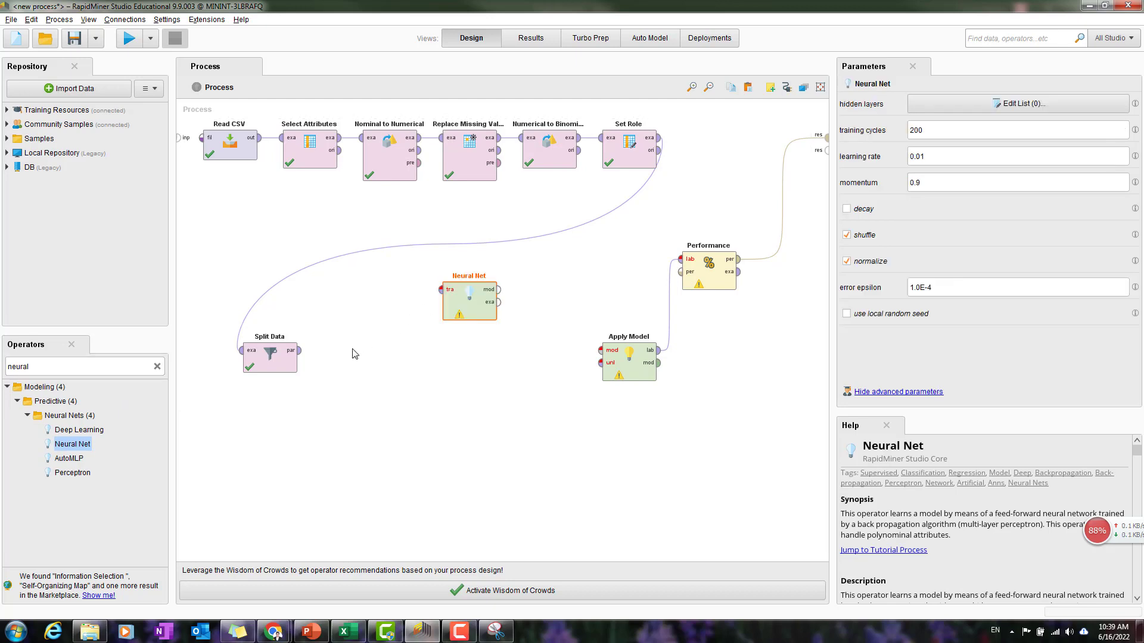
Connect Split Data's first partition to Neural Net, and Neural Net's model output and the second partition to Apply Model, and run the process
click(299, 350)
click(441, 289)
click(499, 289)
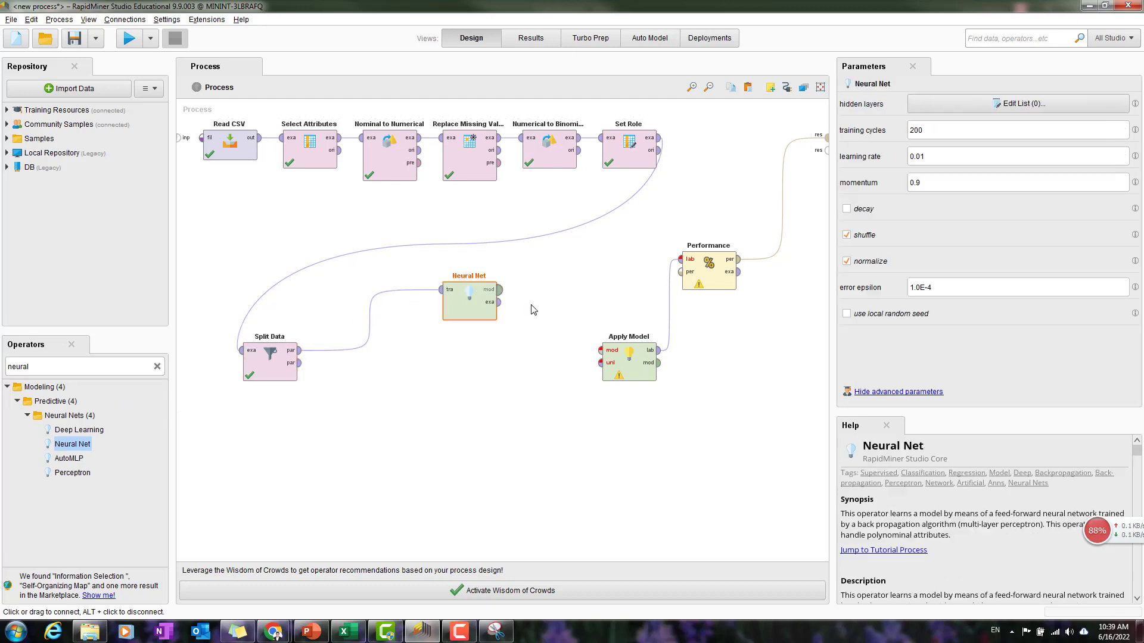
click(599, 350)
drag(299, 363, 600, 362)
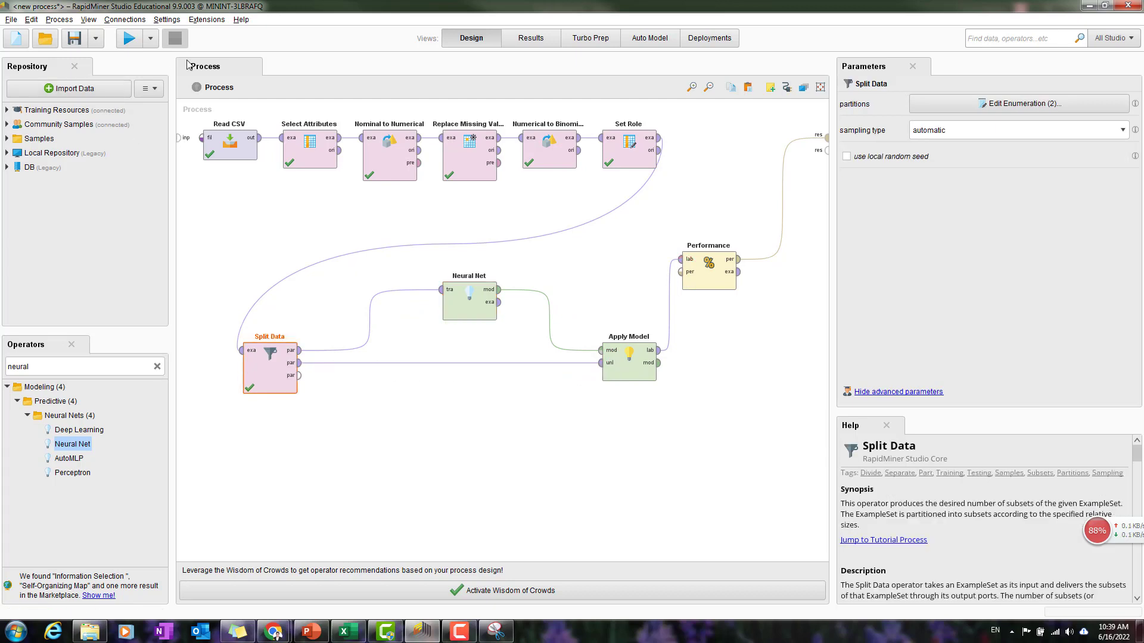
click(466, 309)
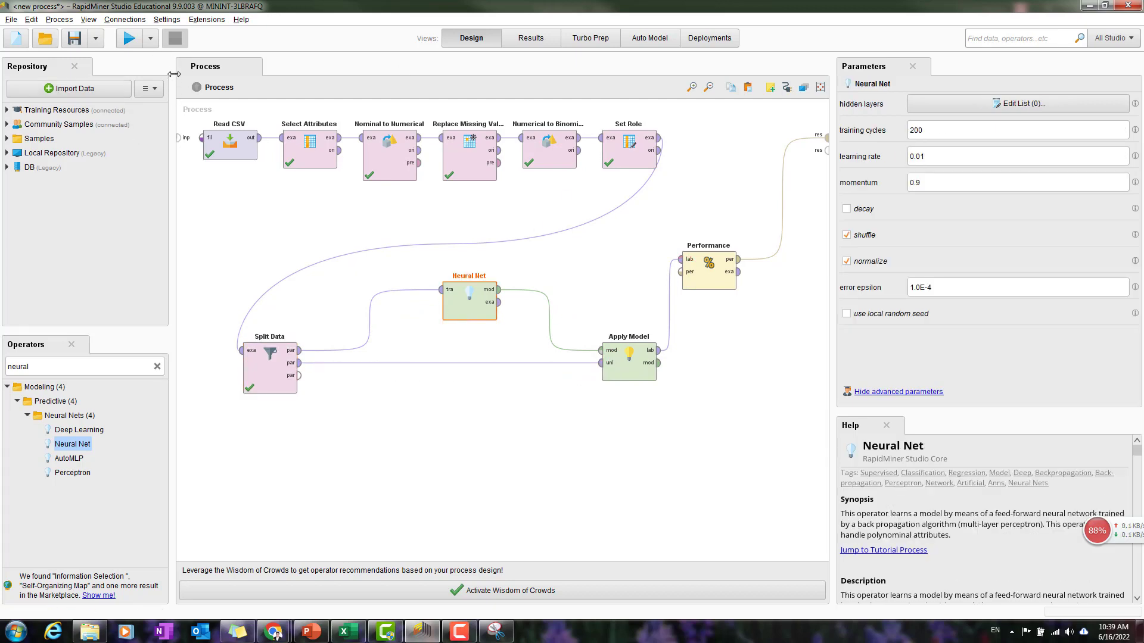
click(130, 41)
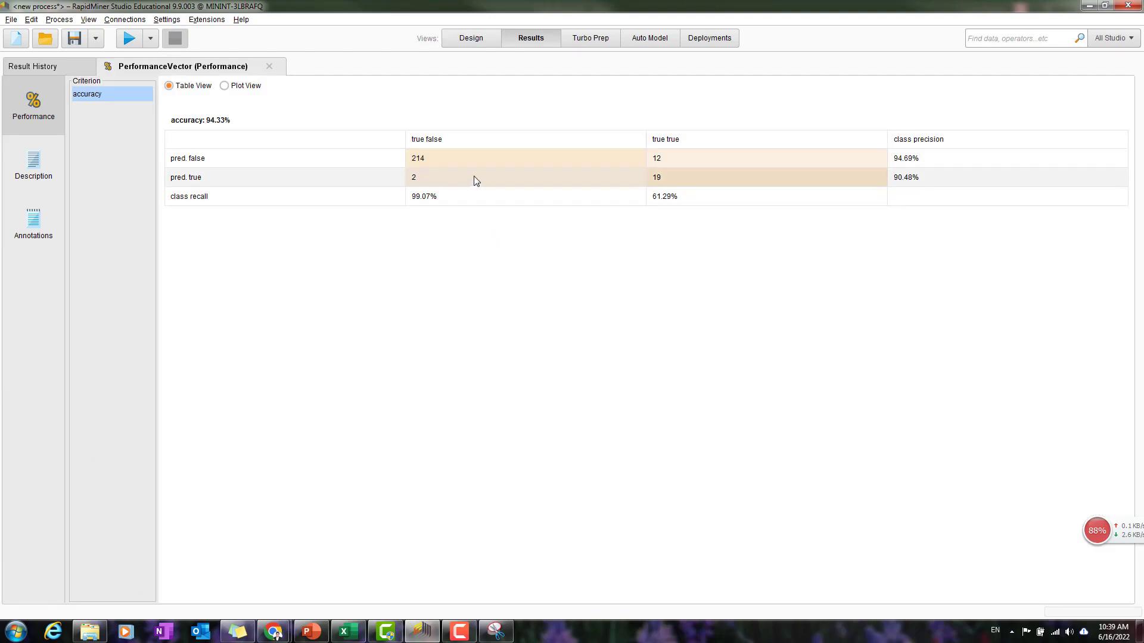
Capture the neural network's accuracy and confusion matrix table with Snipping Tool and copy the snip
click(495, 631)
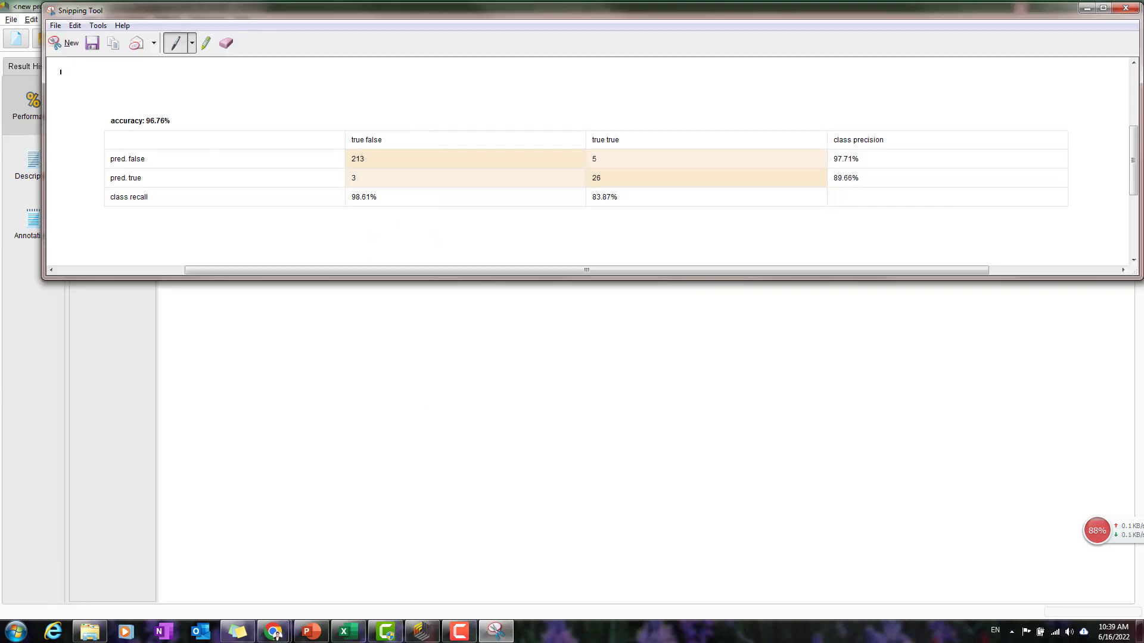
click(70, 47)
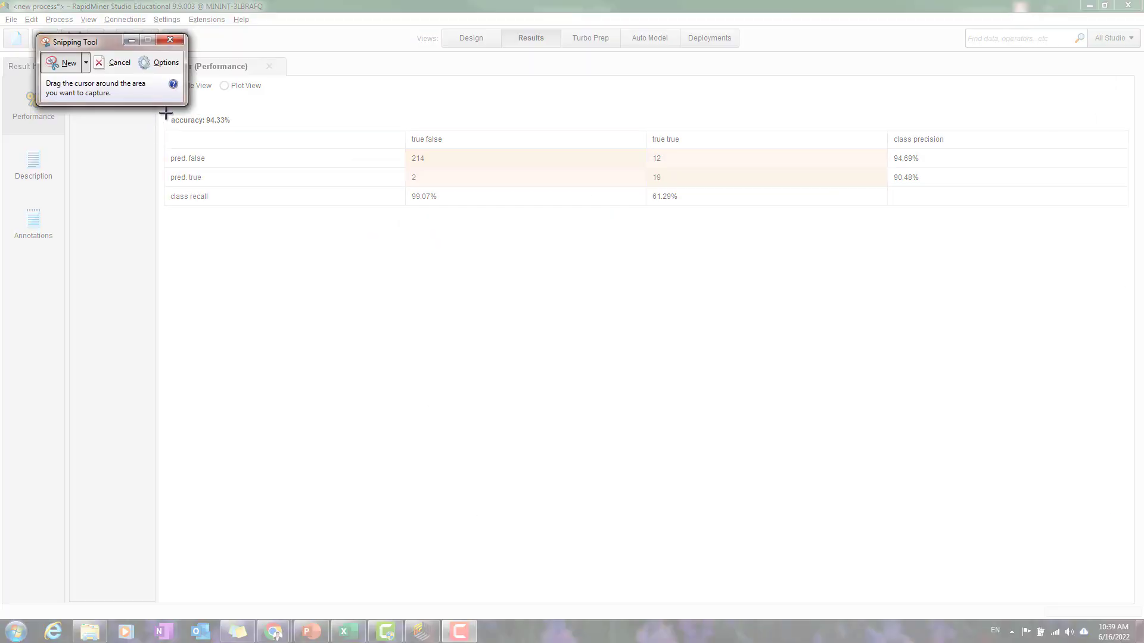
drag(164, 112, 1133, 209)
right_click(552, 186)
click(580, 211)
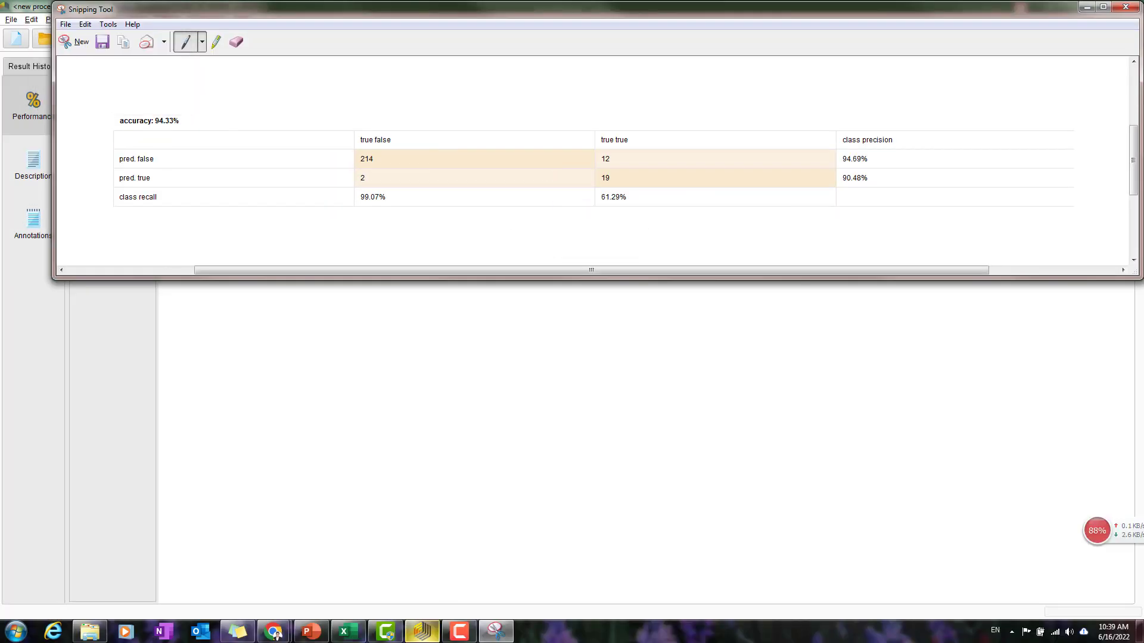
Switch to PowerPoint and paste the neural network's performance table onto slide 10
click(311, 632)
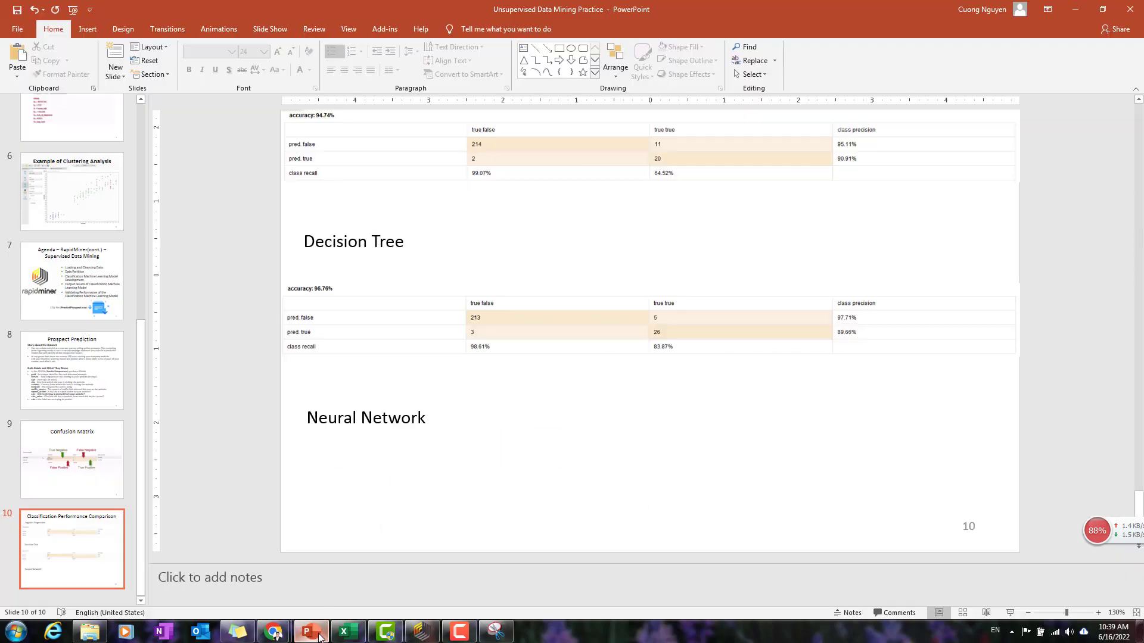
key(ctrl+v)
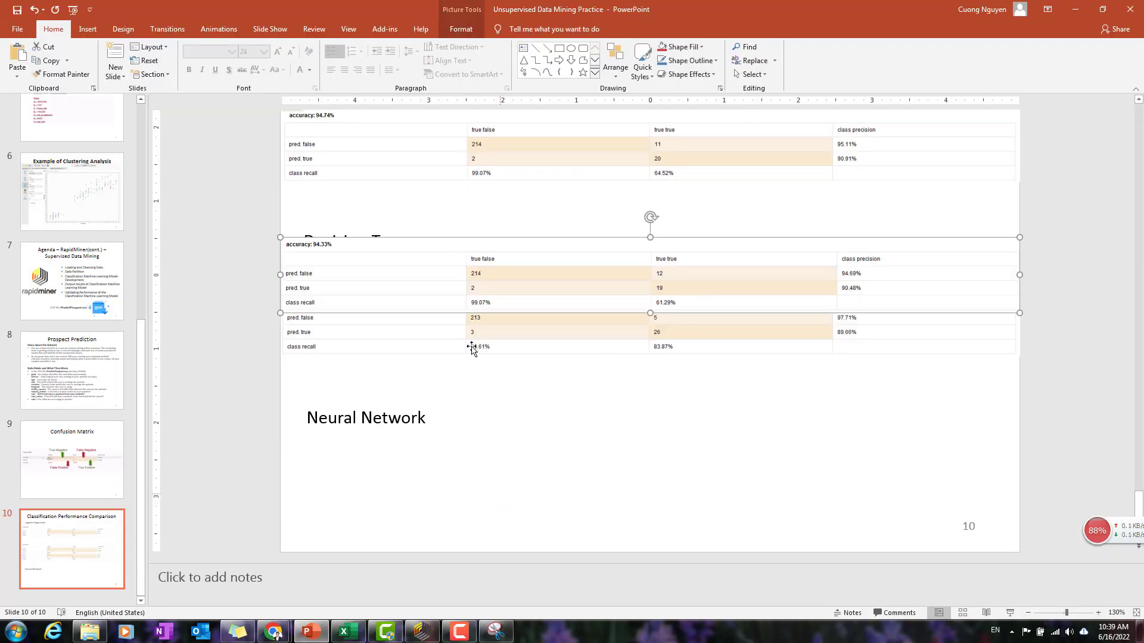